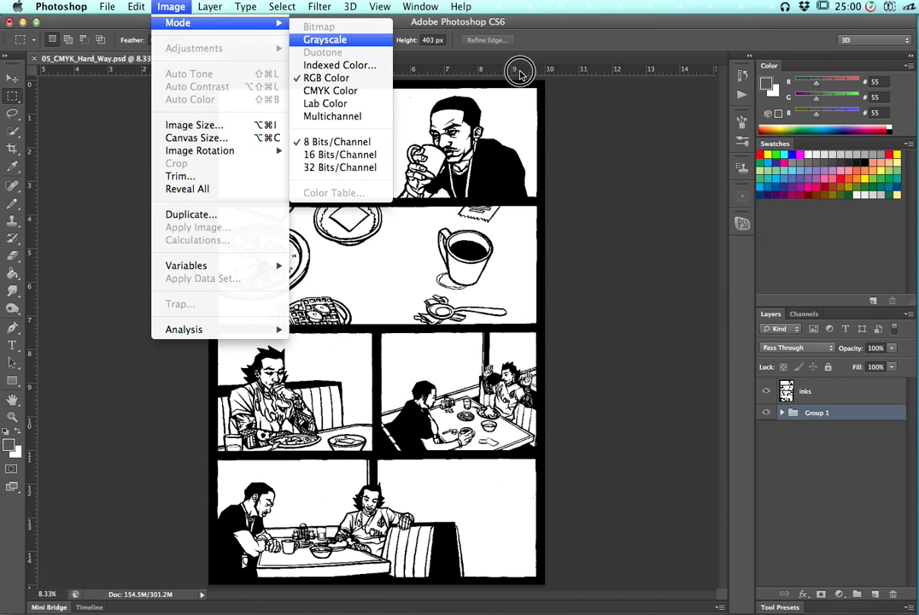
Zoom in and out on the comic page to examine the inked line art closely
left_click(572, 157)
left_click(574, 214)
key("super+equal")
key("super+equal")
key("super+equal")
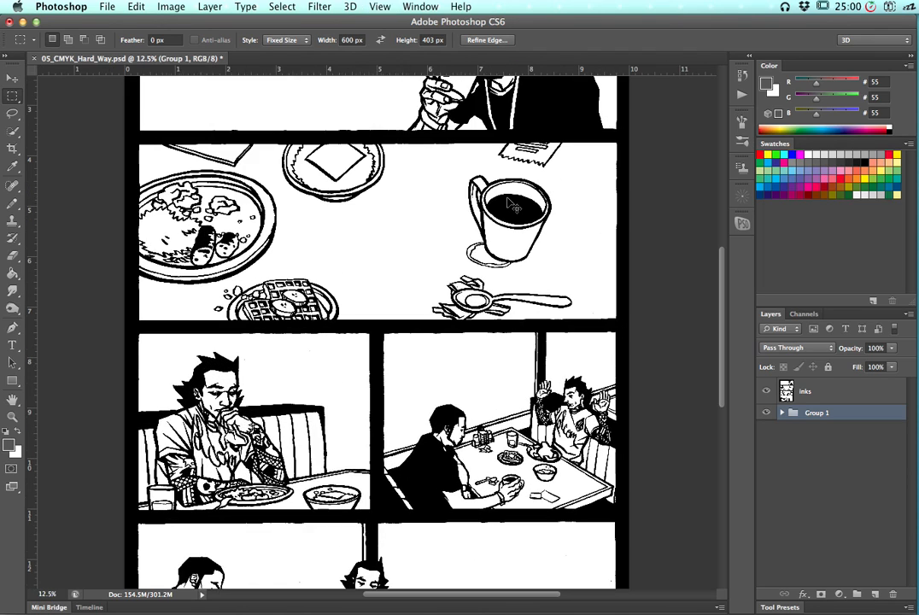
key("super+d")
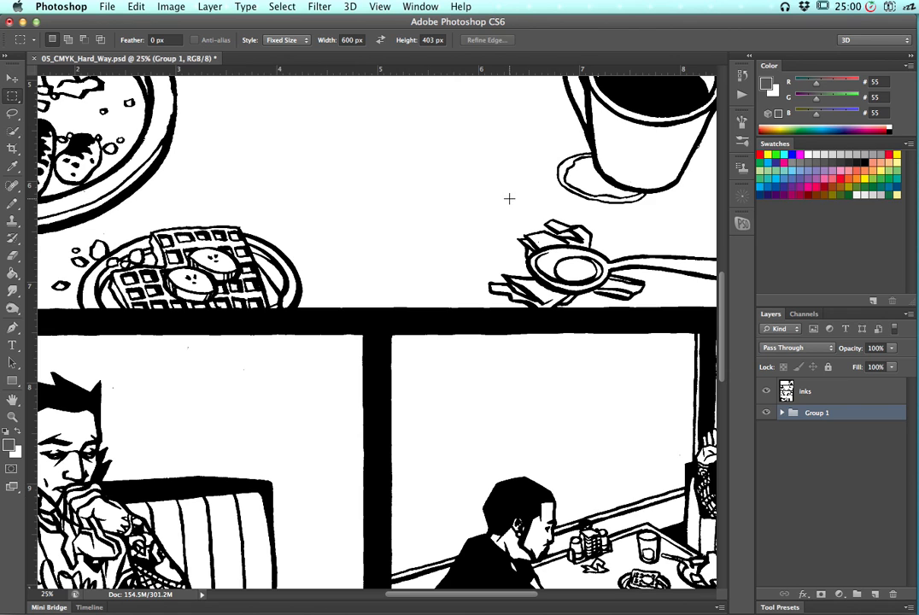
key("super+equal")
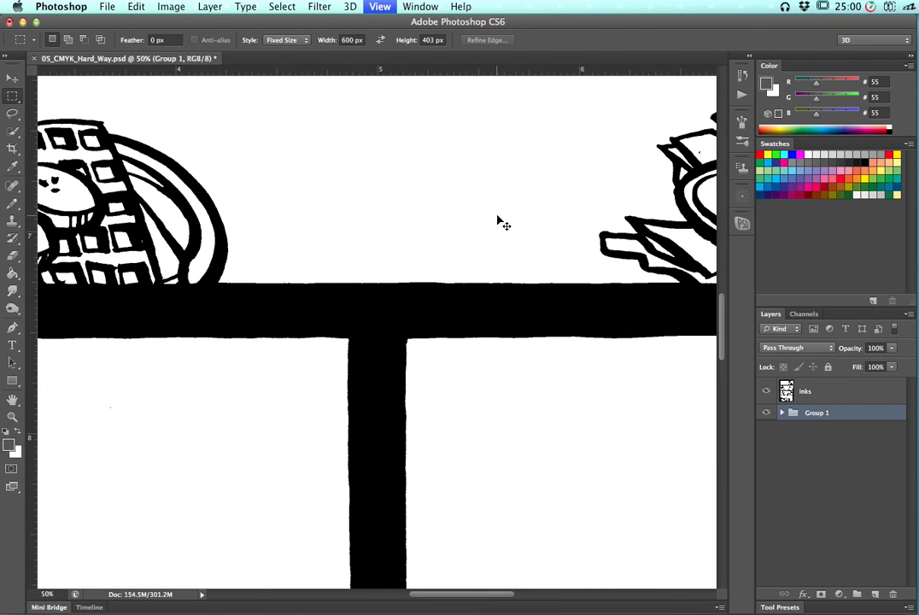
key("super+equal")
key("super+minus")
key("super+minus")
left_click(168, 7)
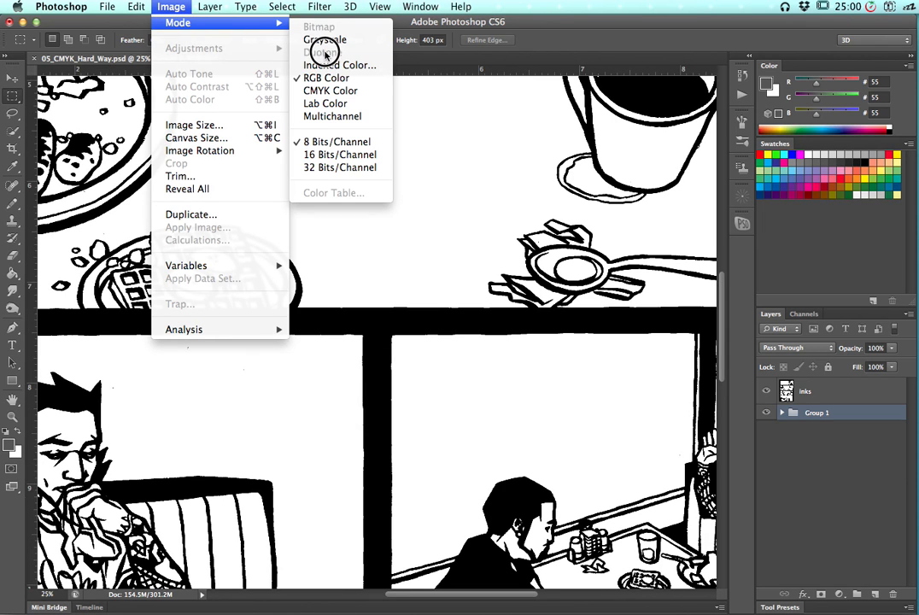
key("Escape")
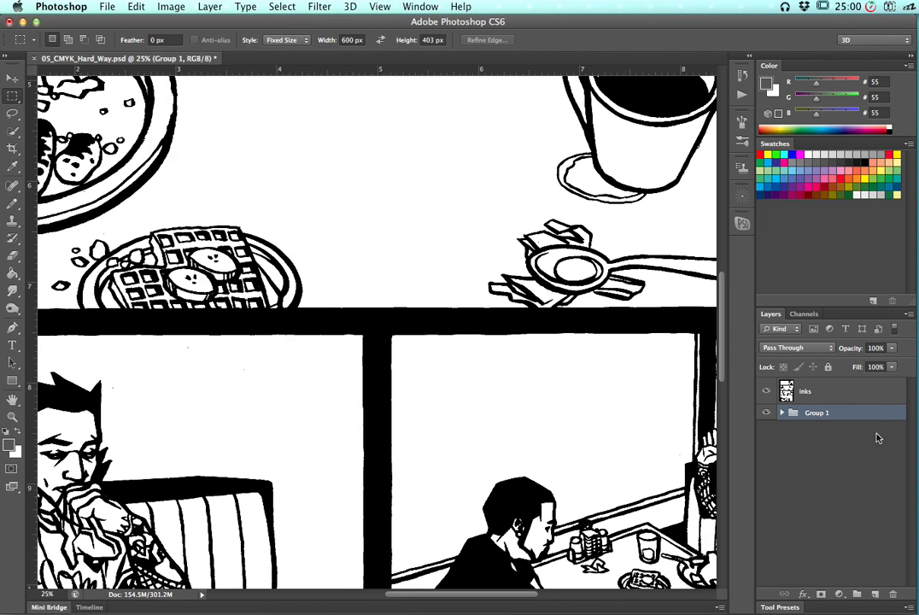
Apply a Threshold adjustment at level 128 to the inks layer
left_click(833, 393)
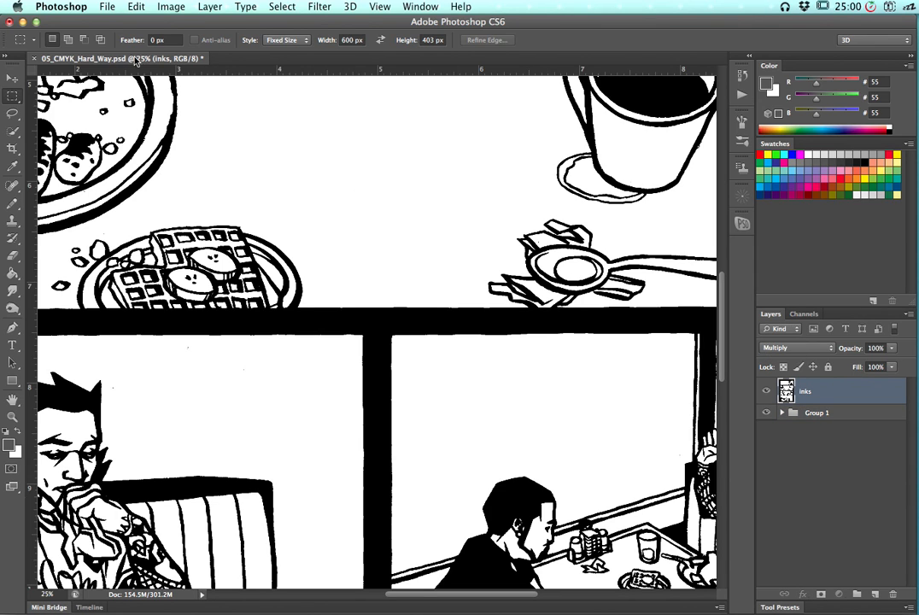
left_click(164, 10)
mouse_move(202, 48)
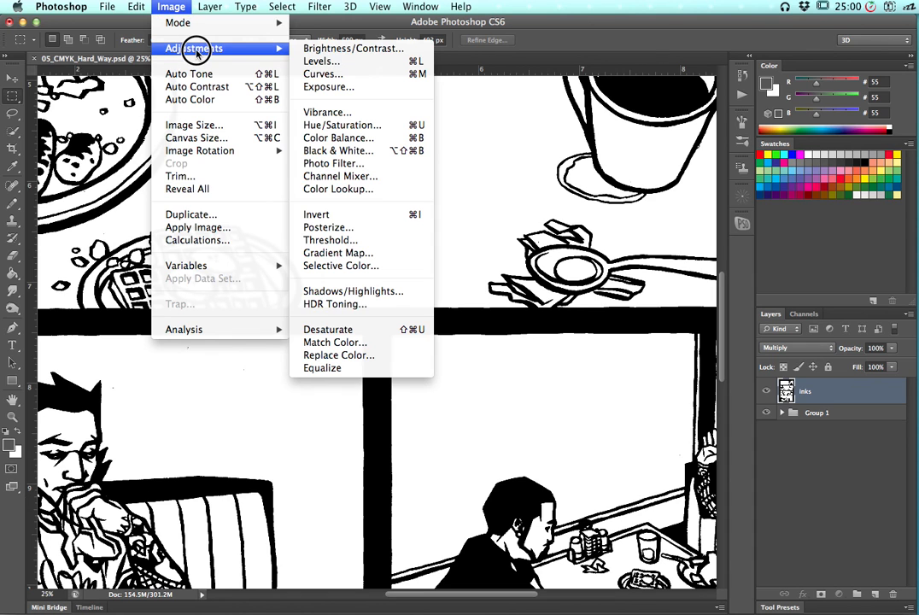
left_click(353, 241)
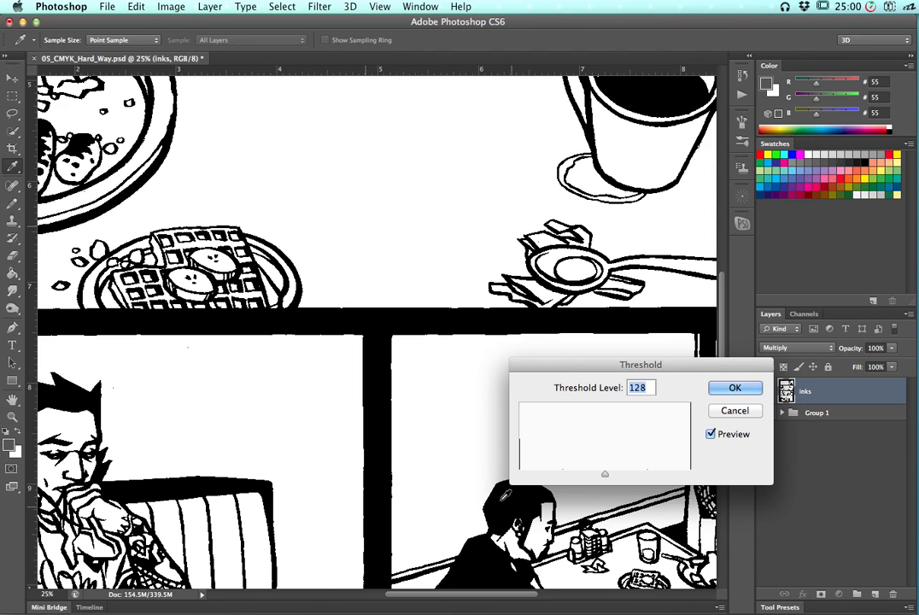
left_click_drag(552, 367, 542, 309)
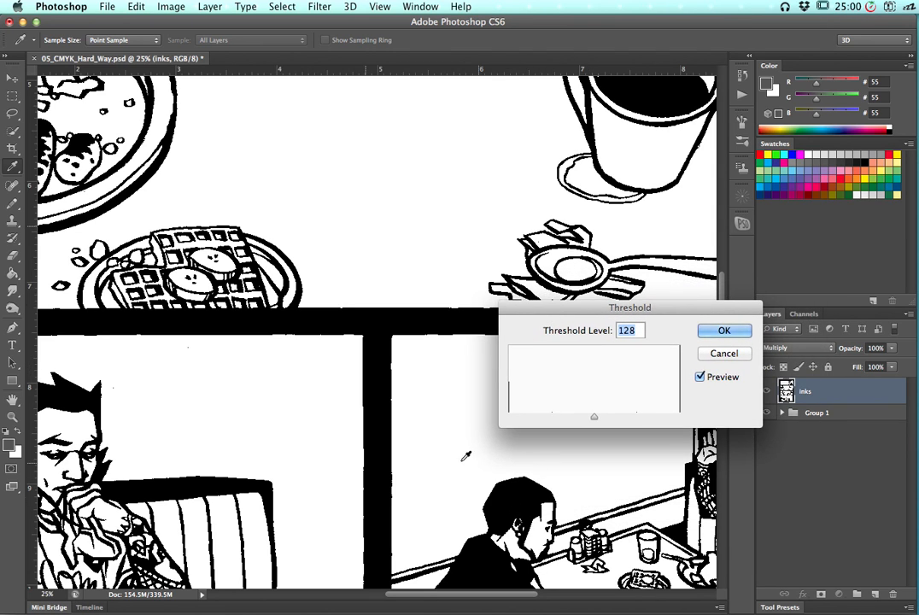
left_click_drag(413, 433, 308, 208)
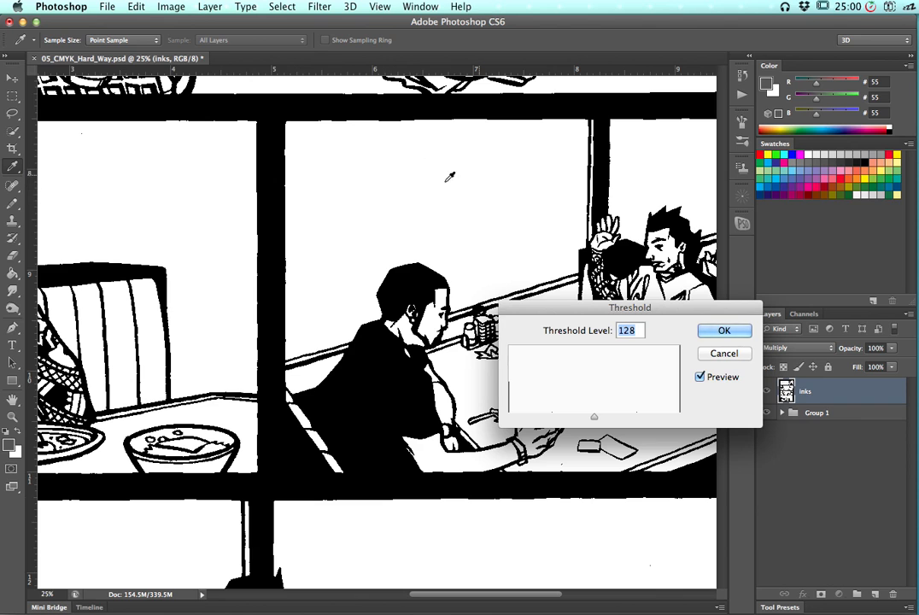
left_click_drag(316, 410, 457, 259)
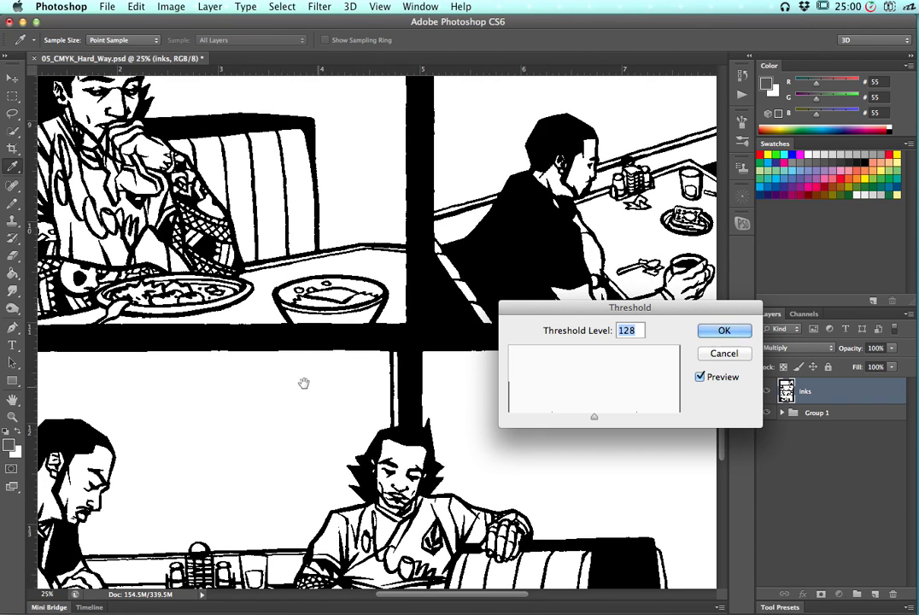
left_click_drag(279, 353, 390, 308)
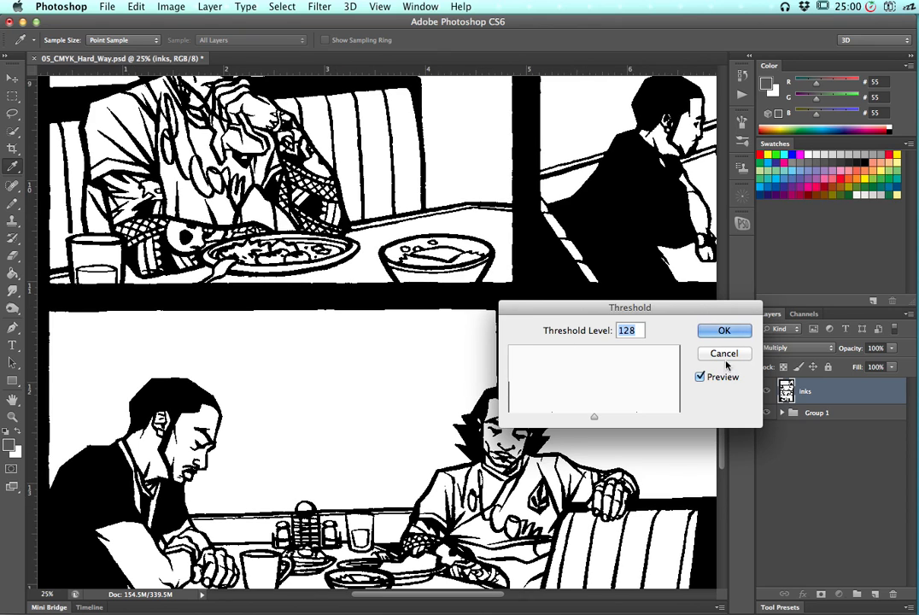
left_click(725, 332)
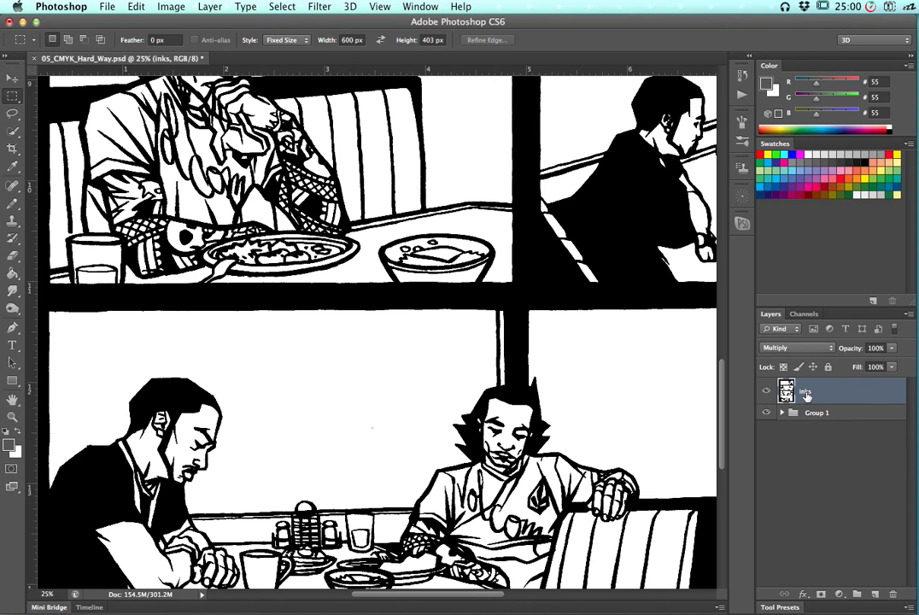
Duplicate the inks layer and rename the original layer Background
left_click_drag(820, 394, 879, 593)
double_click(808, 419)
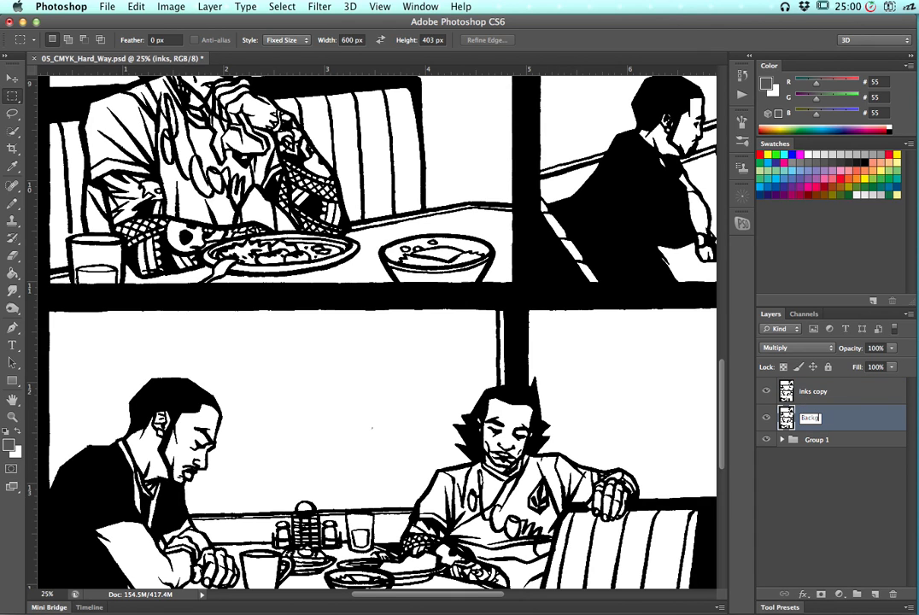
key("Return")
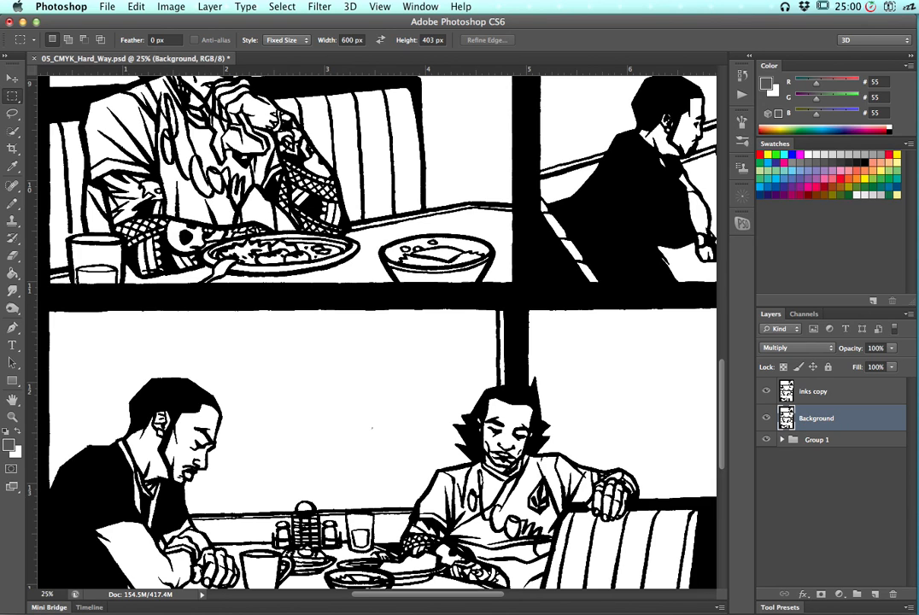
Rename the duplicated inks copy layer to inks
double_click(816, 391)
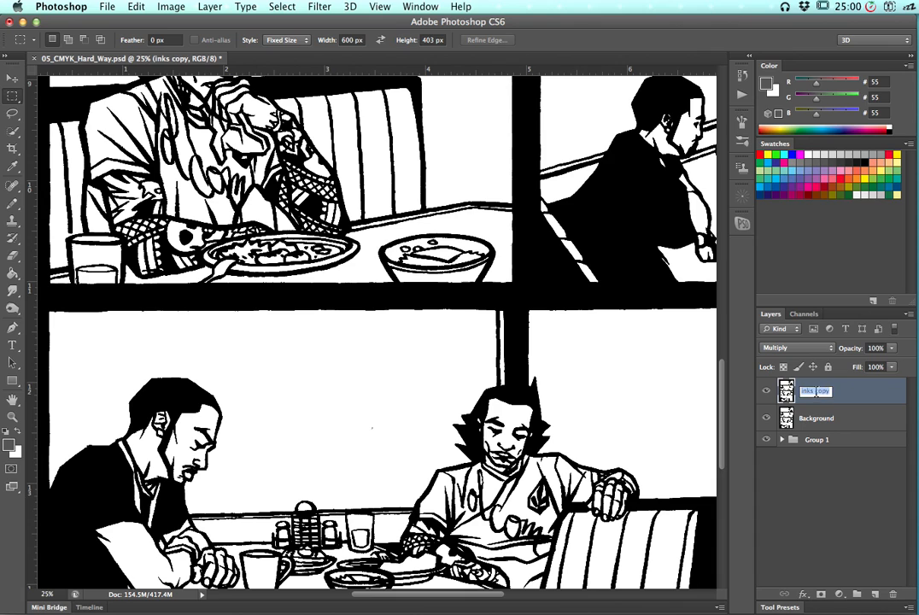
key("BackSpace")
type("inks")
key("Return")
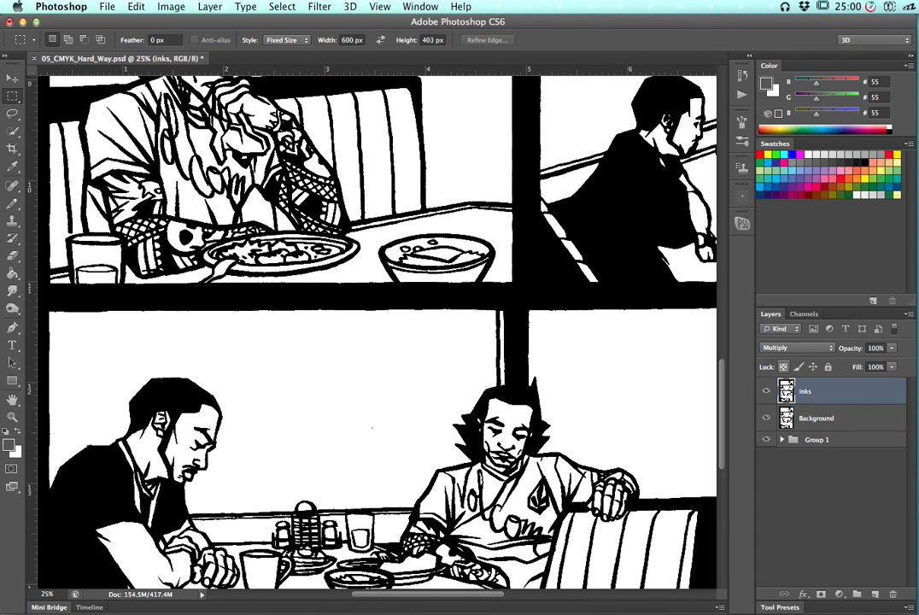
Select the Background layer and review the document's Image Size settings without changing them
left_click(817, 422)
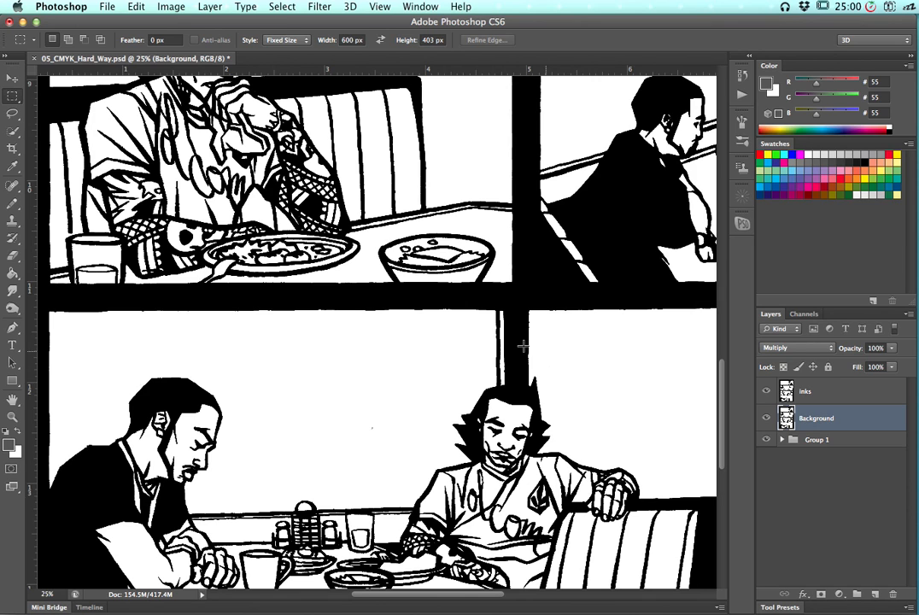
left_click(170, 8)
mouse_move(196, 23)
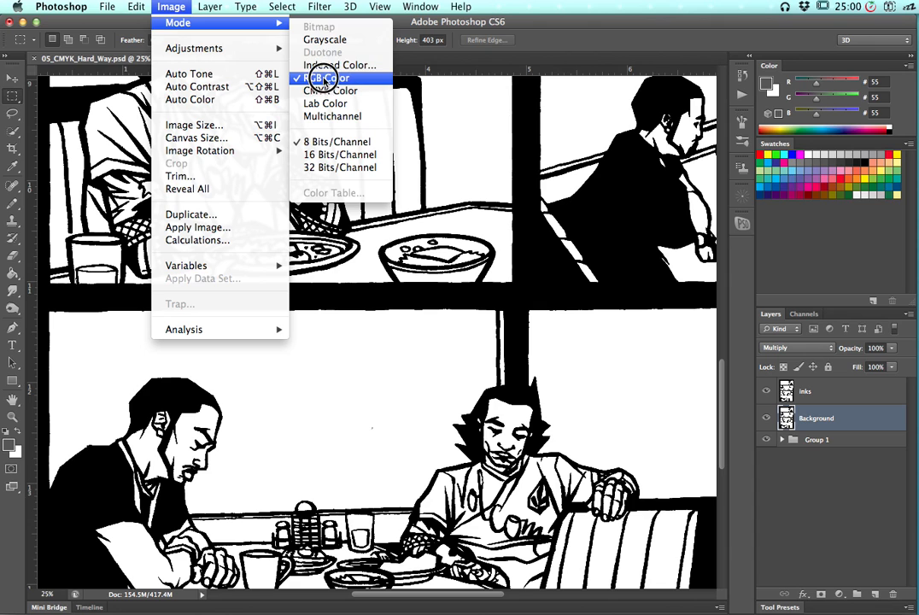
left_click(465, 59)
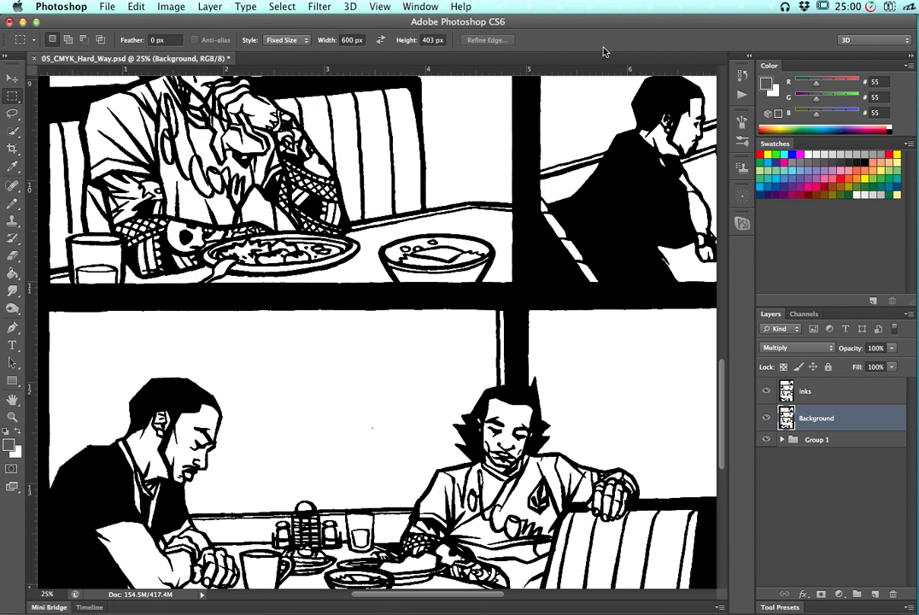
left_click(171, 7)
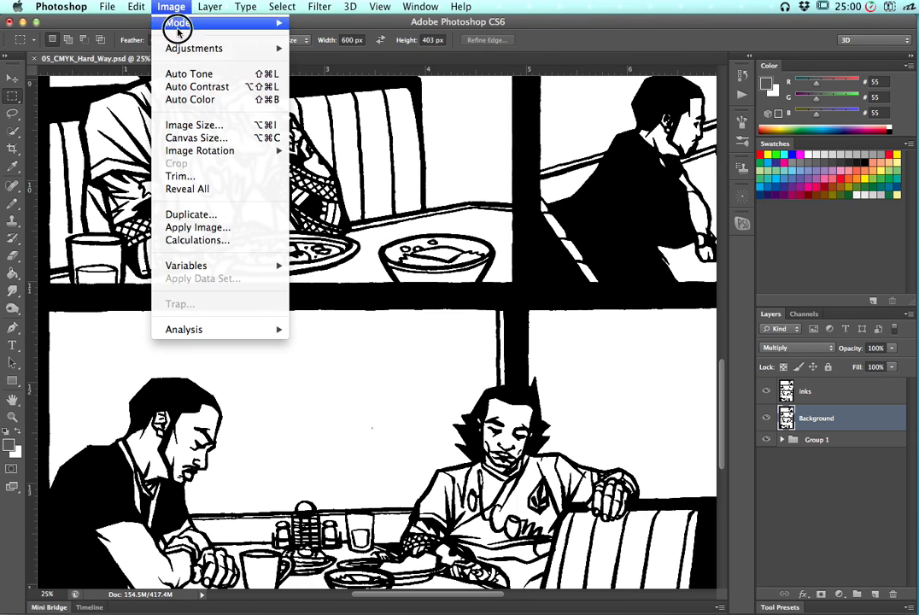
left_click(189, 125)
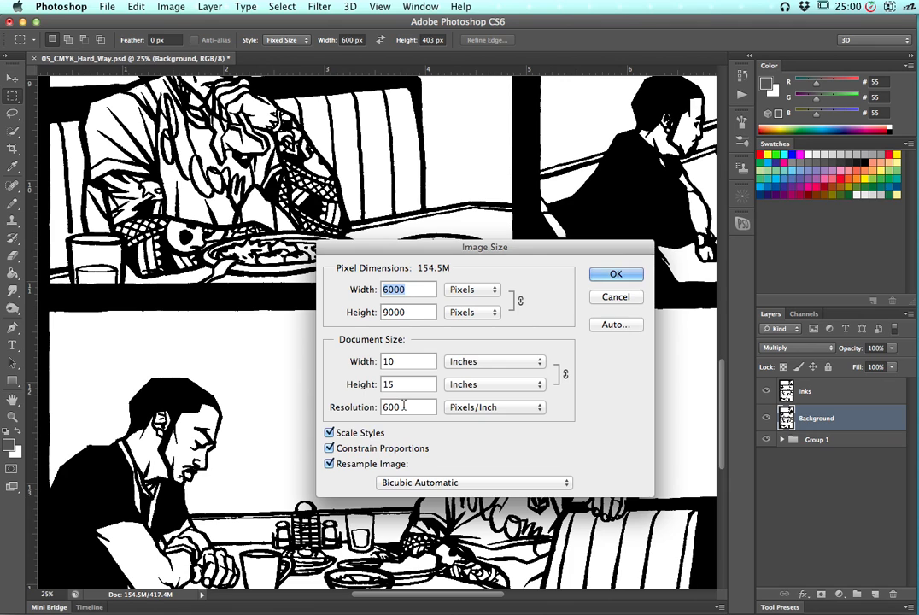
left_click(611, 298)
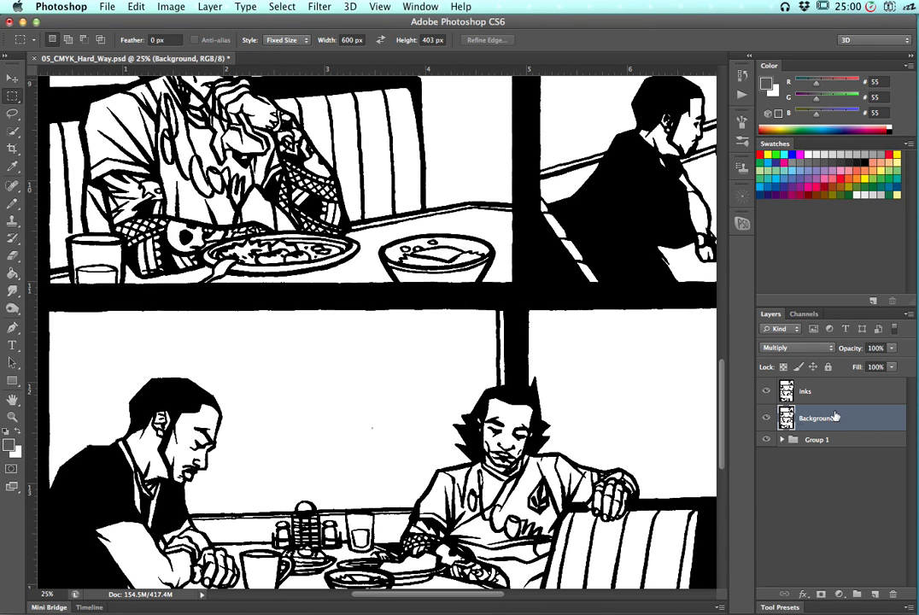
Hide the inks layer, keeping the Background layer visible
left_click(766, 391)
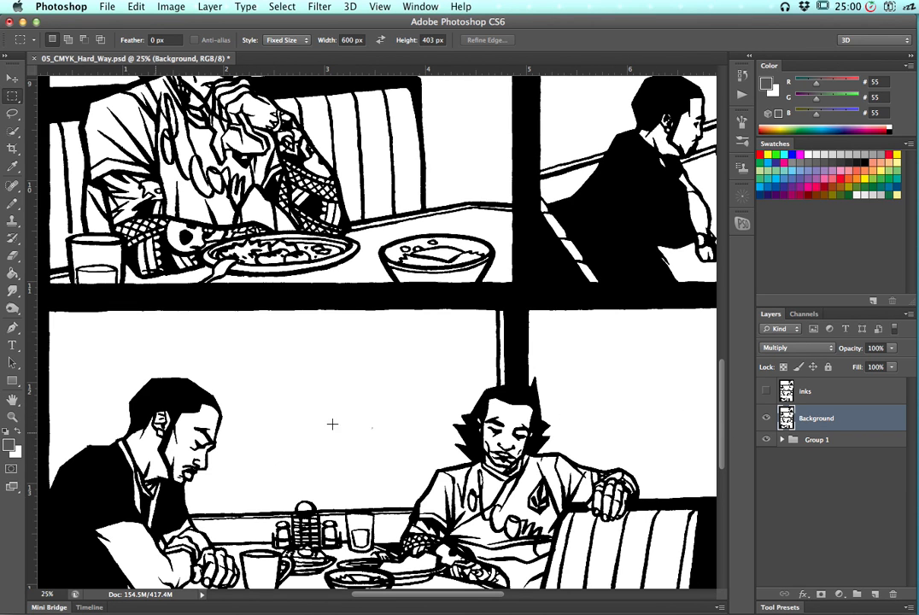
left_click(766, 418)
left_click(766, 417)
Pick a light green swatch as the foreground color
left_click(769, 170)
left_click(759, 172)
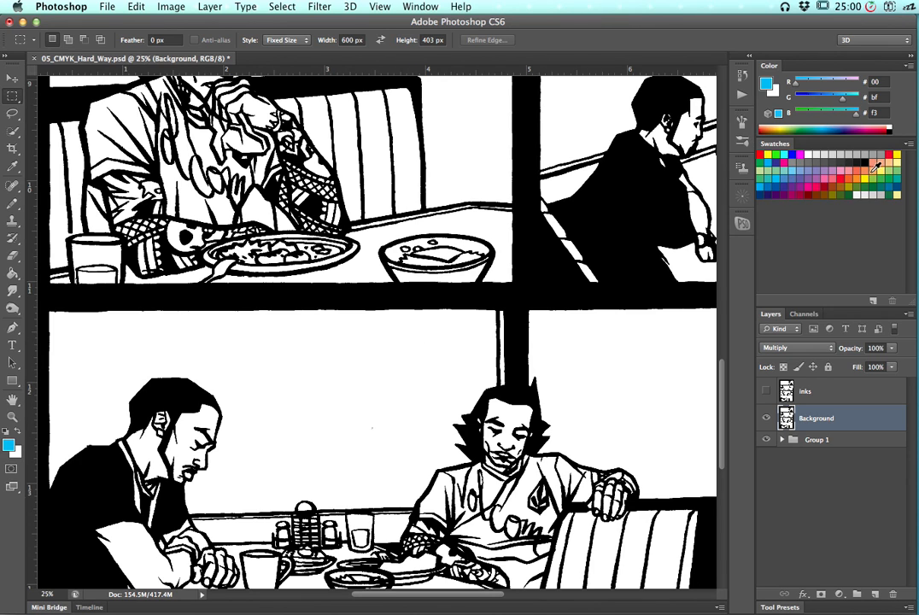
left_click(802, 183)
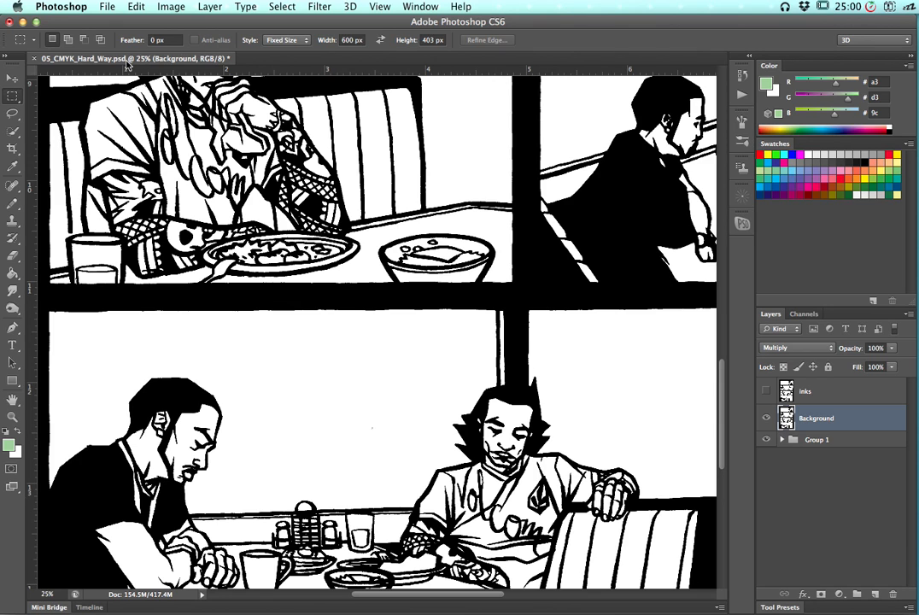
Select the Pencil tool and open its brush preset picker
left_click(12, 114)
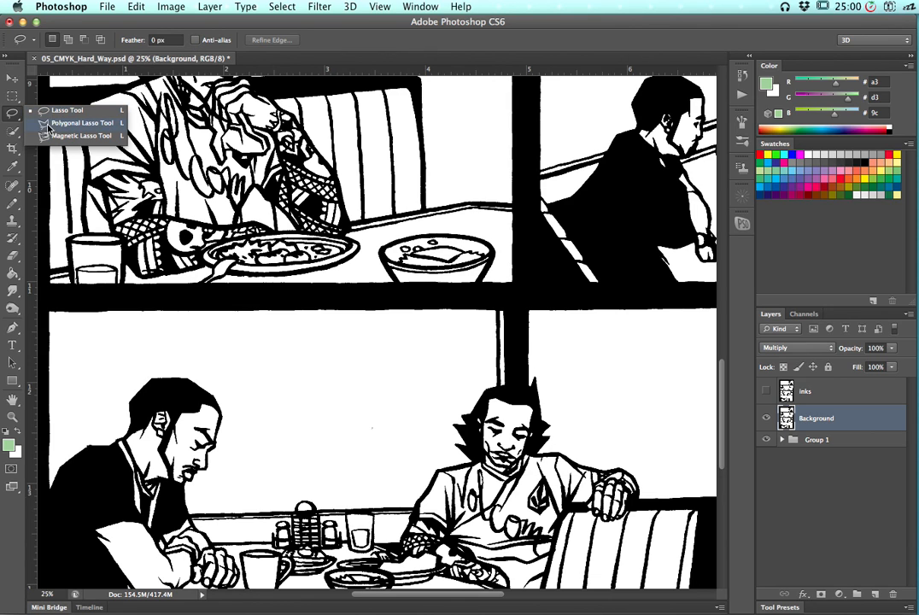
left_click(13, 97)
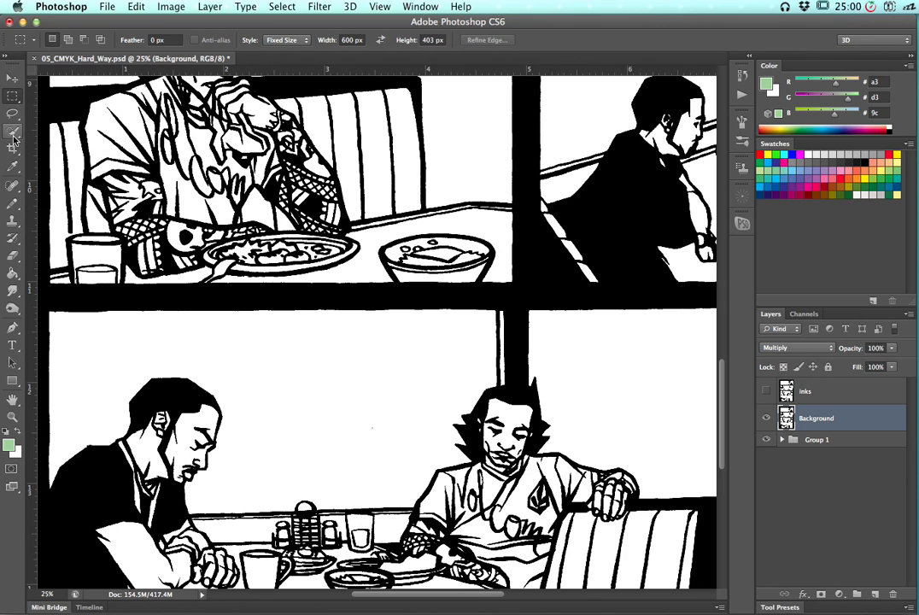
left_click(16, 204)
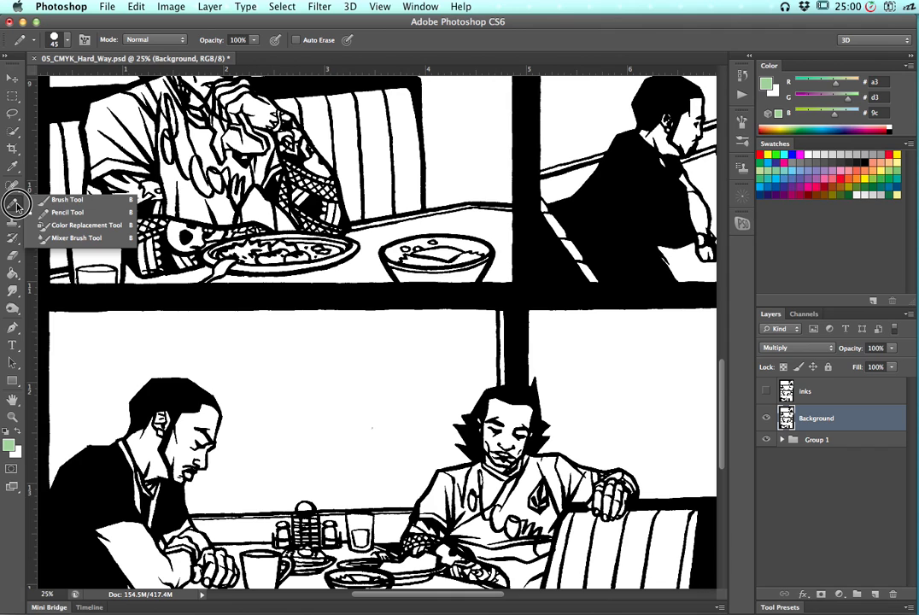
left_click(64, 212)
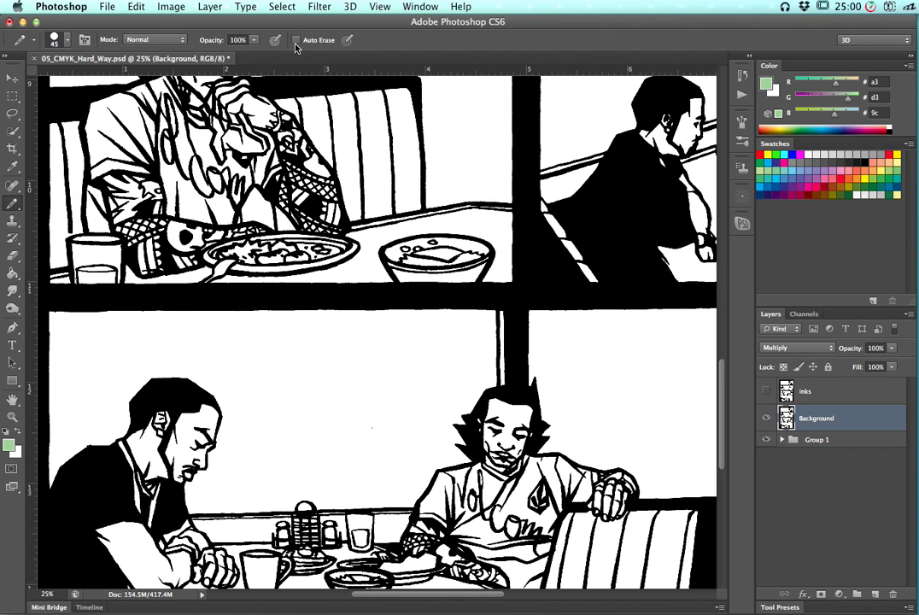
left_click(67, 40)
mouse_move(152, 149)
left_mouse_down()
mouse_move(154, 182)
mouse_move(160, 130)
left_mouse_up()
left_click(186, 25)
Switch through the Brush and Pencil tools, ending with the Paint Bucket tool selected
left_click(22, 206)
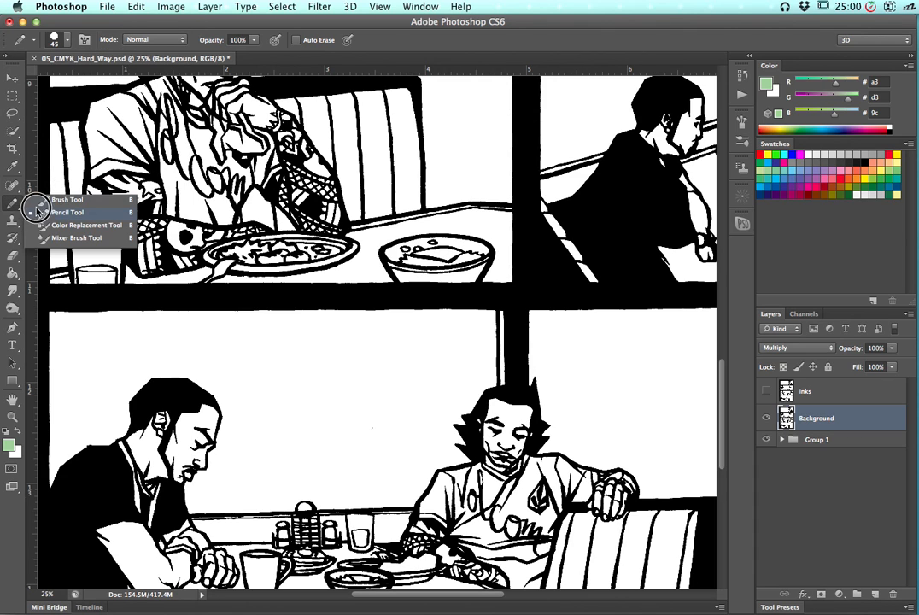
left_click(50, 169)
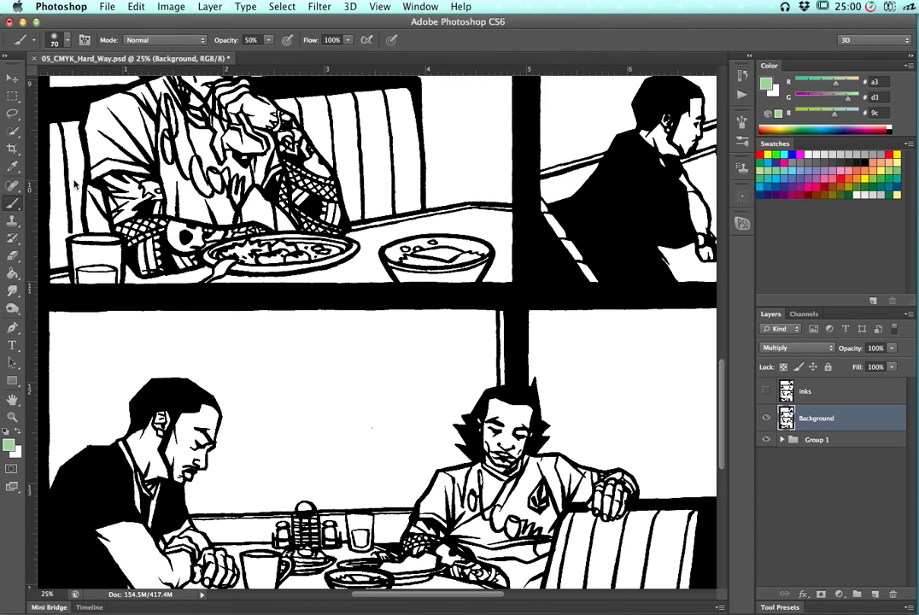
left_click(65, 40)
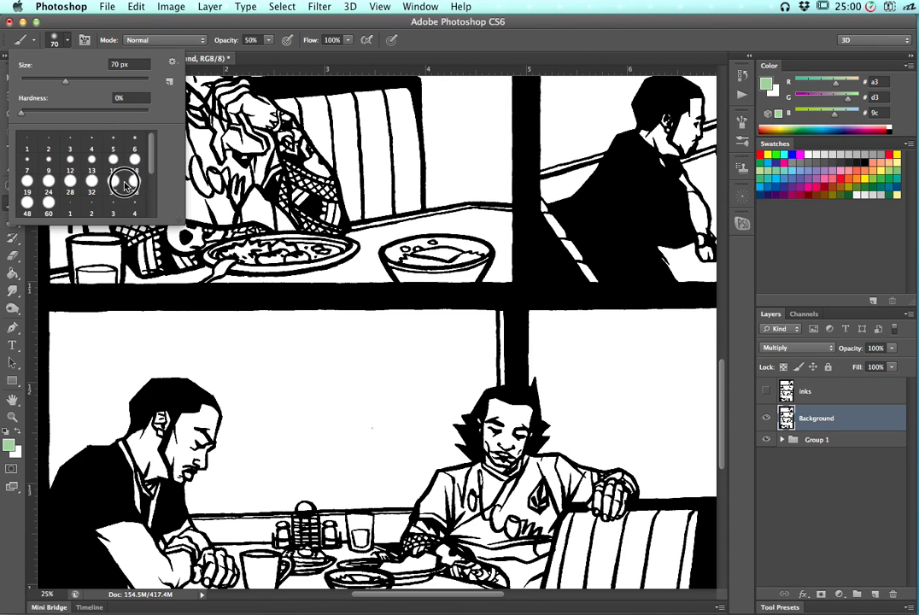
left_click(112, 32)
left_click_drag(16, 204, 55, 212)
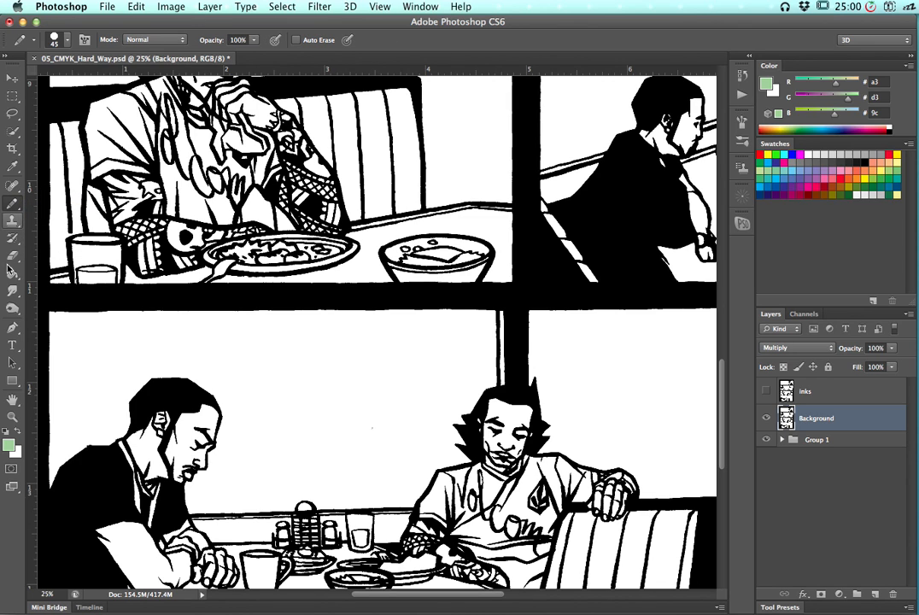
left_click_drag(14, 274, 14, 274)
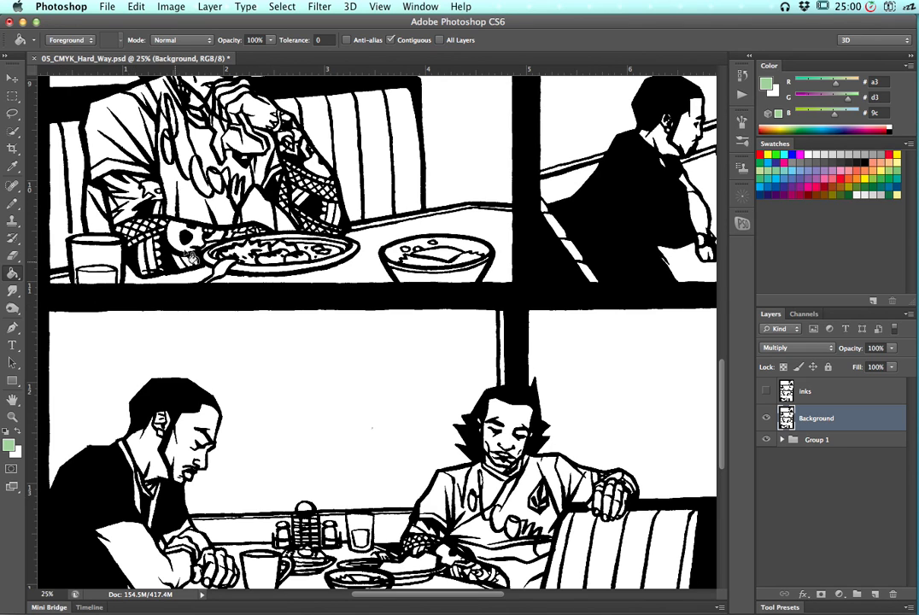
Swap the foreground and background colors so white becomes the foreground
left_click(17, 434)
left_click(17, 434)
left_click(18, 433)
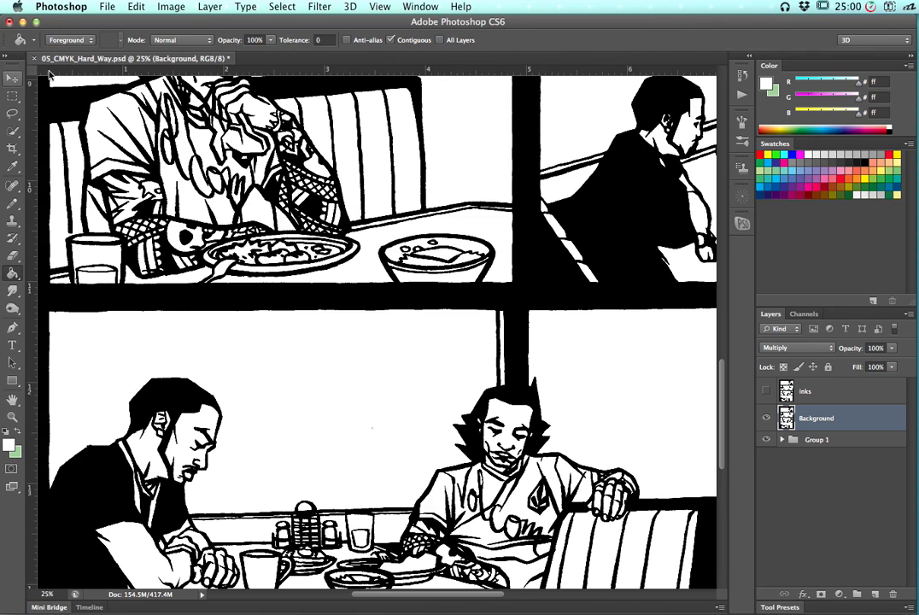
Select the whole canvas and clear the Background layer's contents
left_click(283, 7)
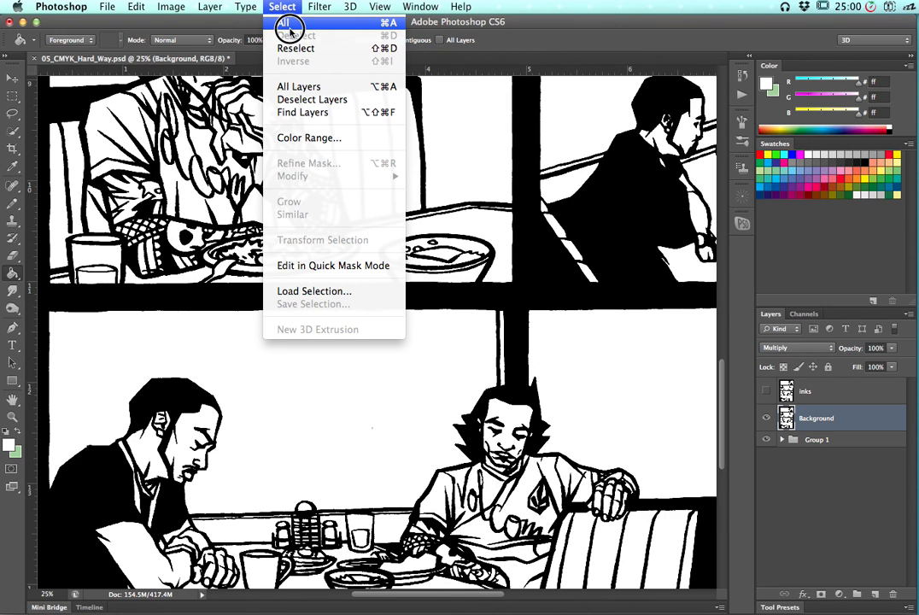
left_click(289, 25)
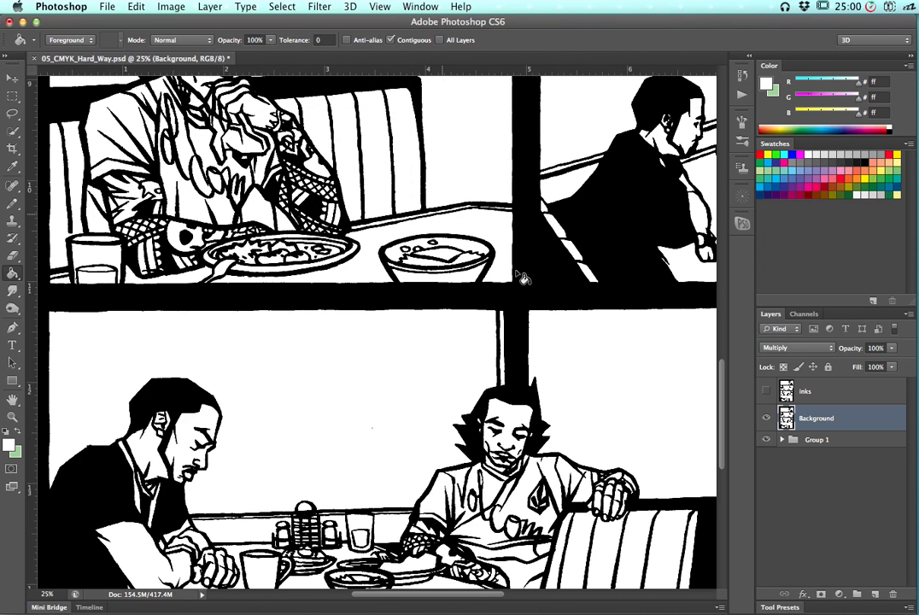
key("super+minus")
key("super+minus")
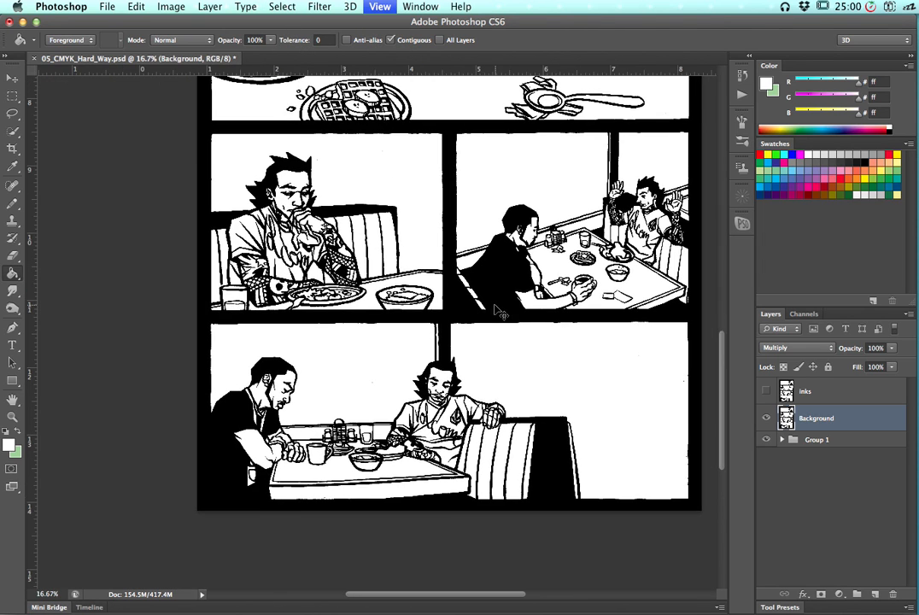
key("super+minus")
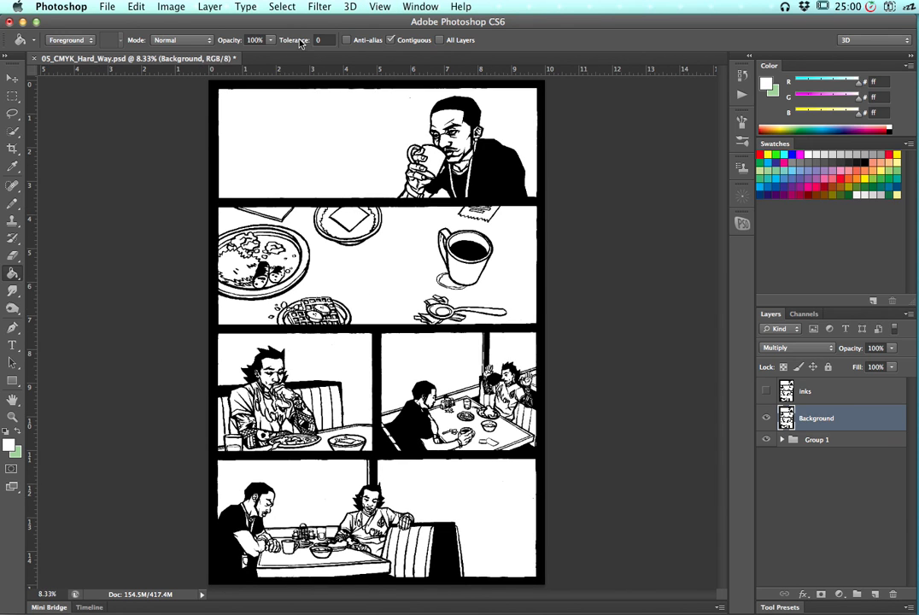
left_click(282, 6)
left_click(299, 23)
left_click(140, 8)
left_click_drag(140, 8, 147, 163)
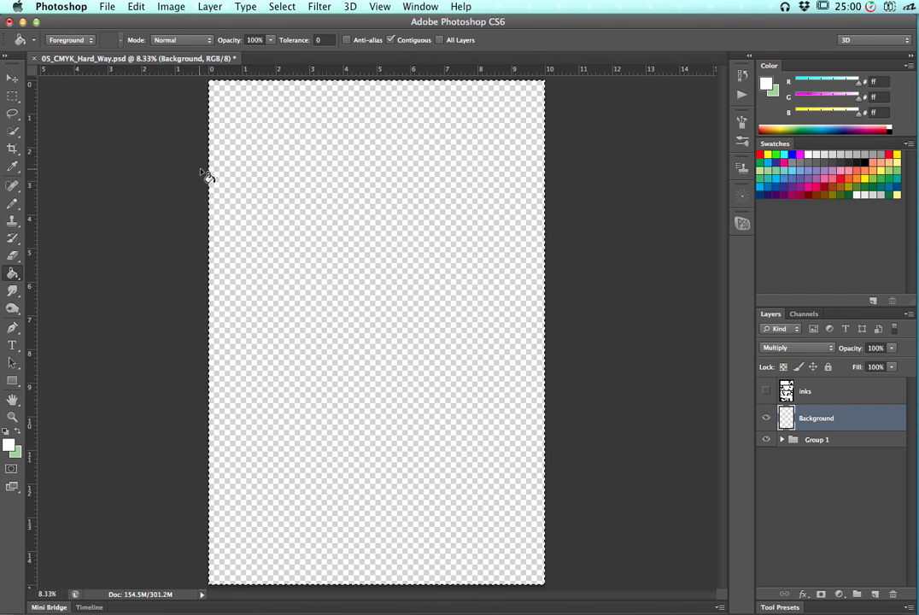
key("super+z")
mouse_move(169, 7)
left_mouse_down()
mouse_move(196, 125)
mouse_move(135, 6)
mouse_move(137, 109)
mouse_move(137, 99)
left_mouse_up()
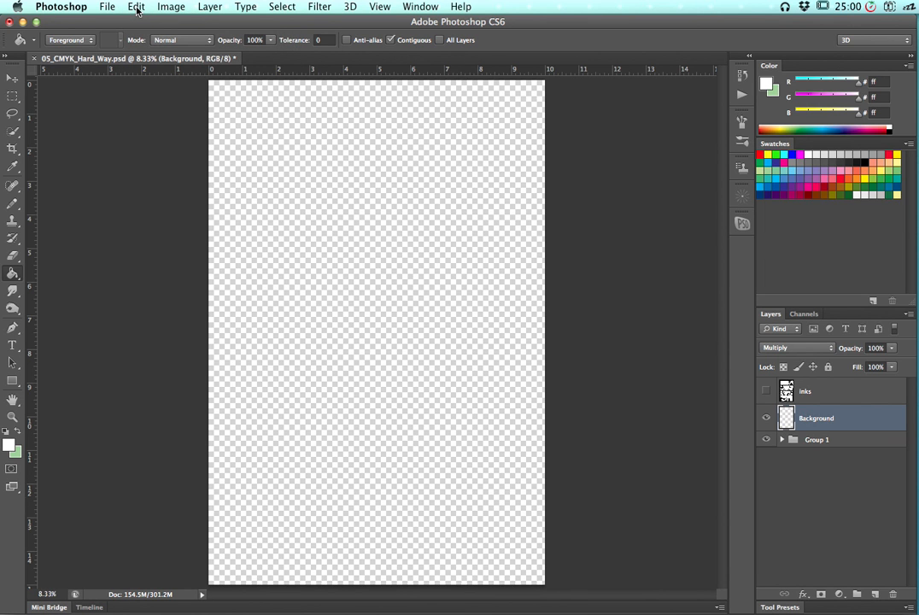
Fill the empty Background layer with a mid-gray swatch (7d7d7d) using the Paint Bucket
left_click(18, 432)
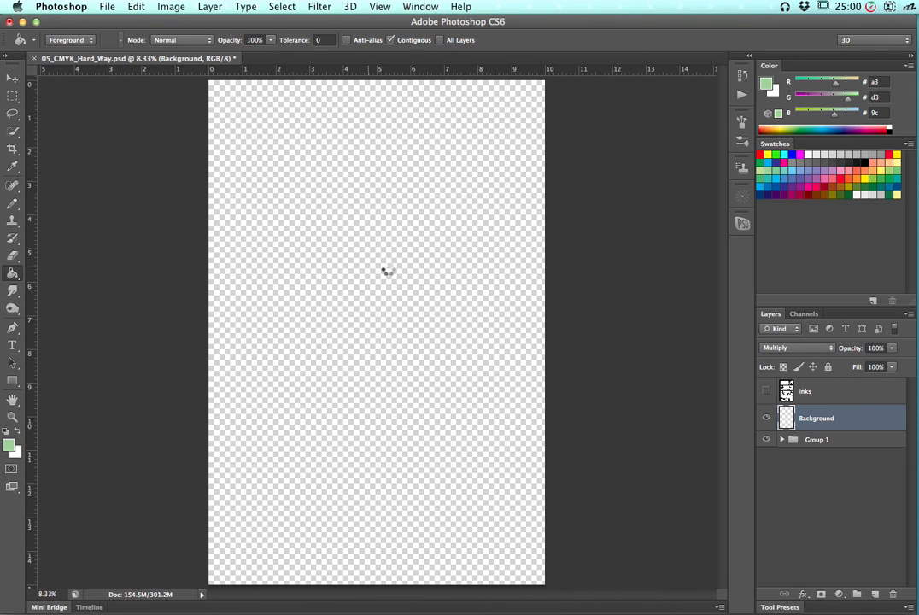
left_click(393, 275)
left_click(858, 172)
left_click(802, 162)
left_click(408, 248)
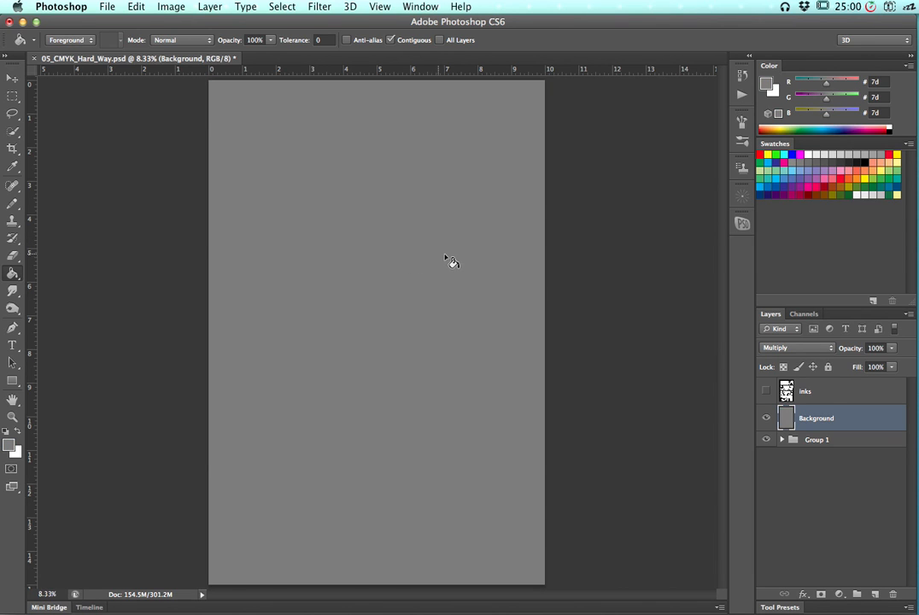
Show and select the inks layer, keep its blend mode at Multiply, and lock all of it
left_click(826, 395)
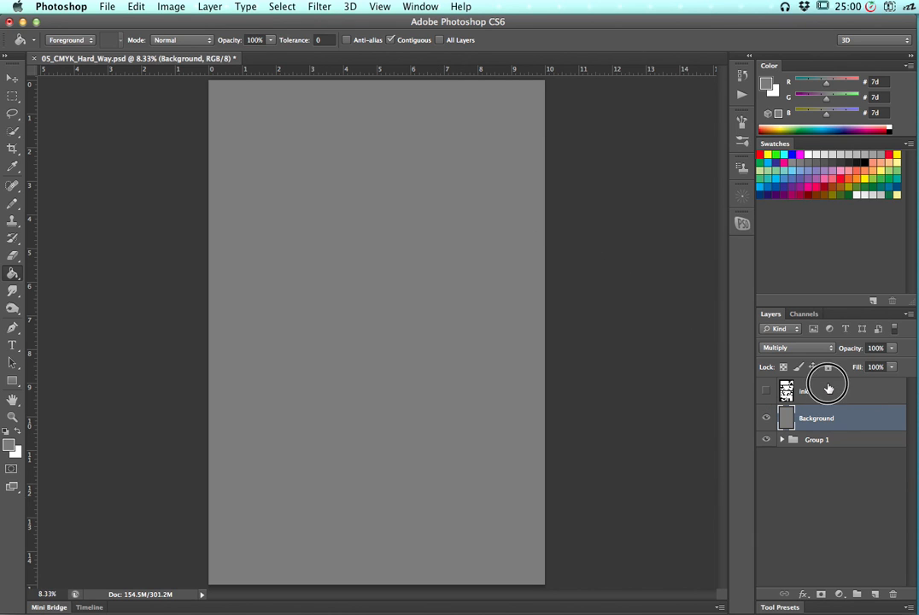
left_click(766, 393)
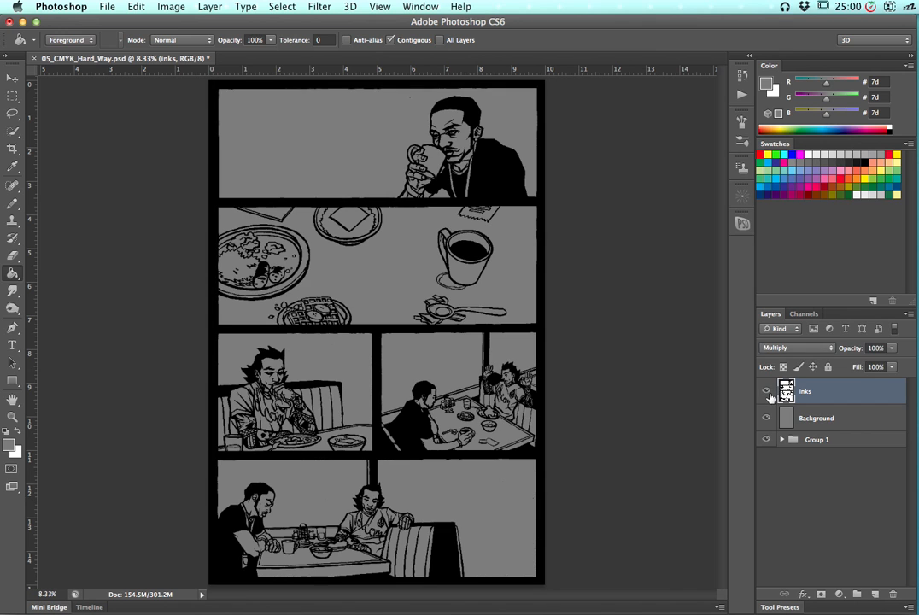
left_click(797, 347)
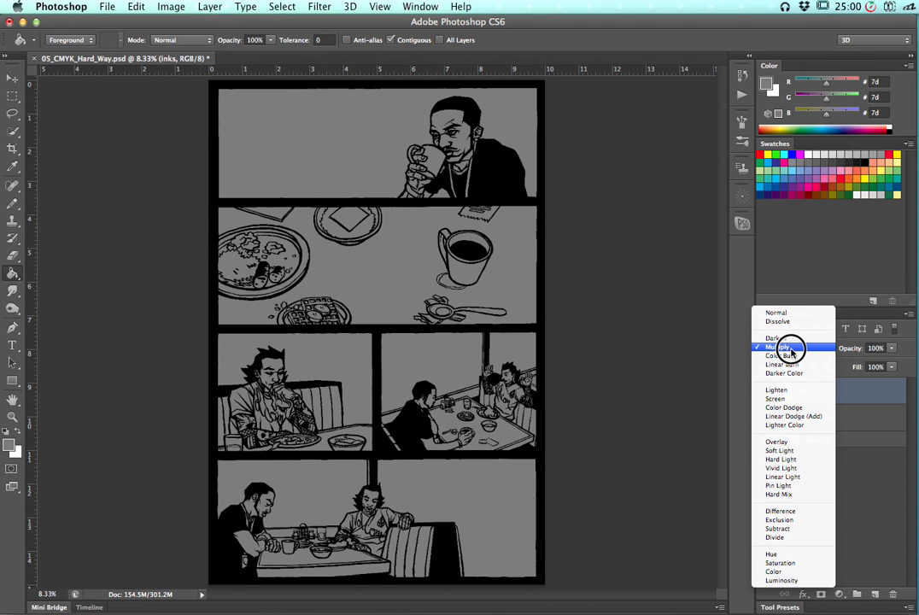
left_click(792, 348)
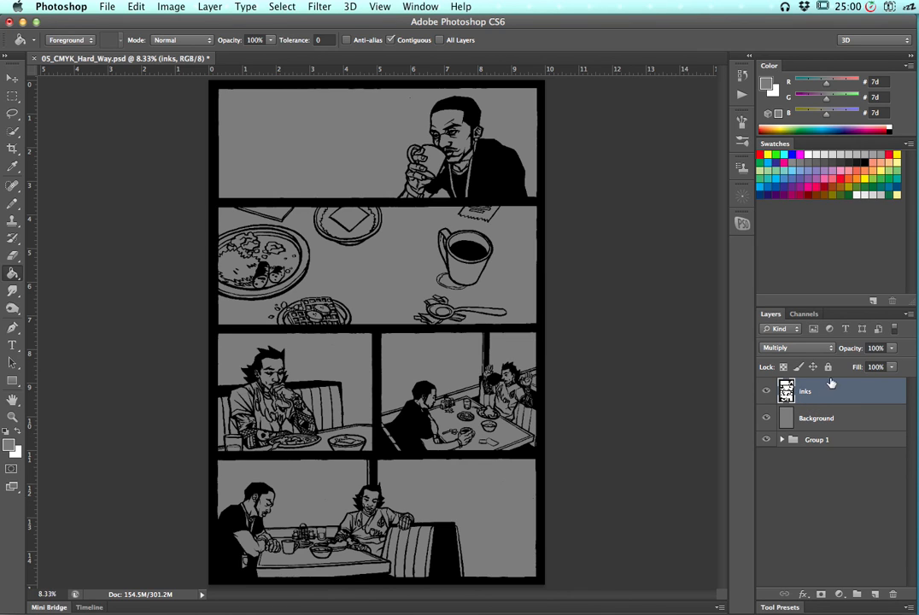
key("super+slash")
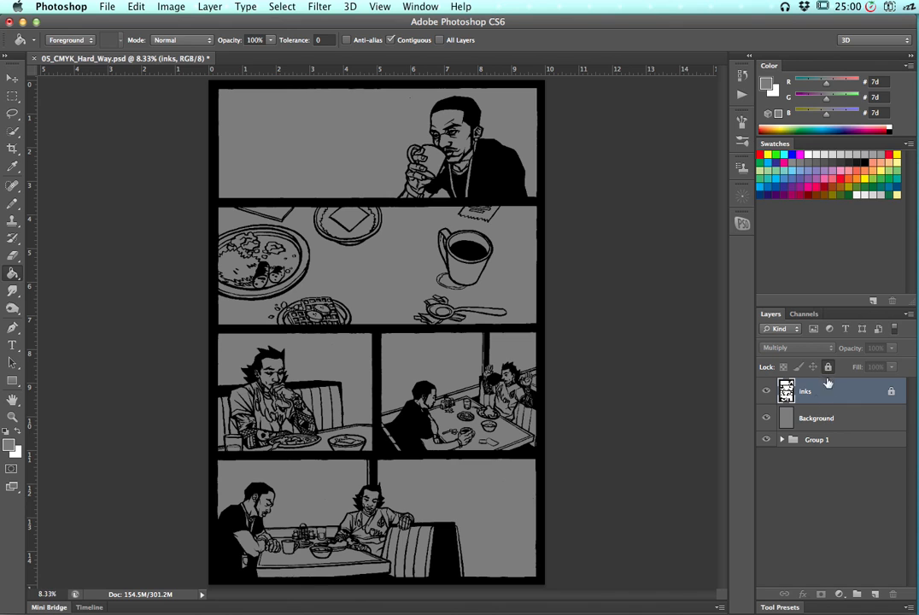
Try drawing on the locked inks layer with the Pencil tool
left_click(10, 202)
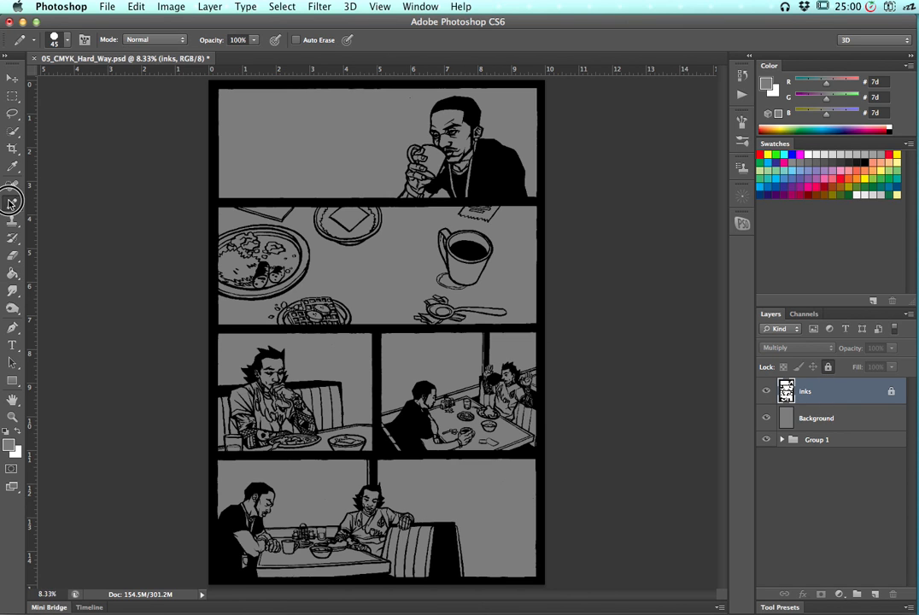
left_click(279, 212)
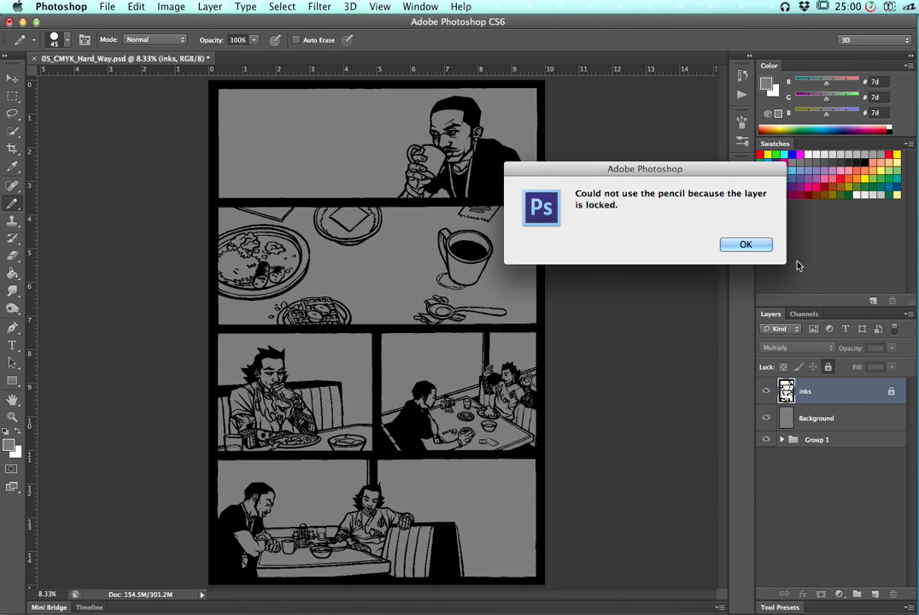
left_click(761, 247)
left_click(776, 275)
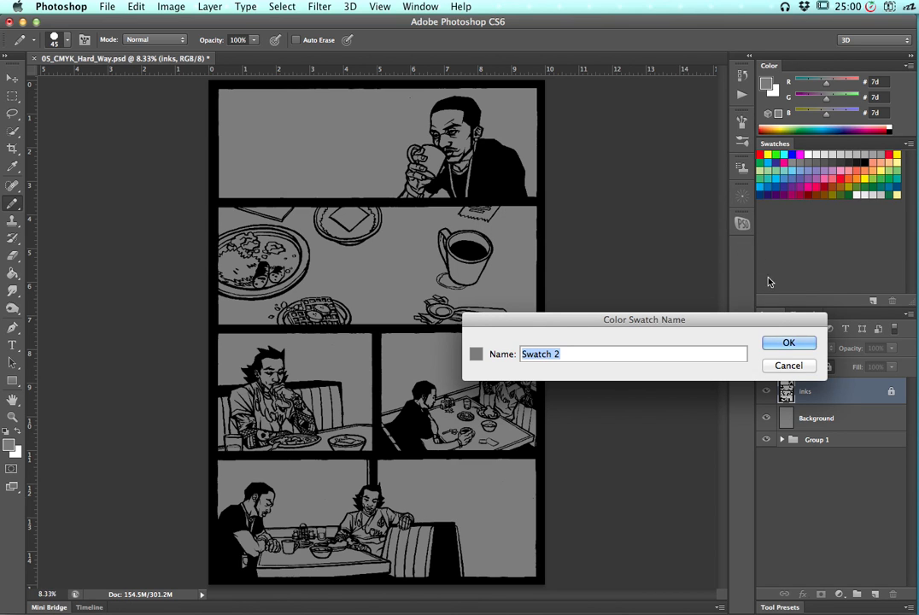
left_click(787, 364)
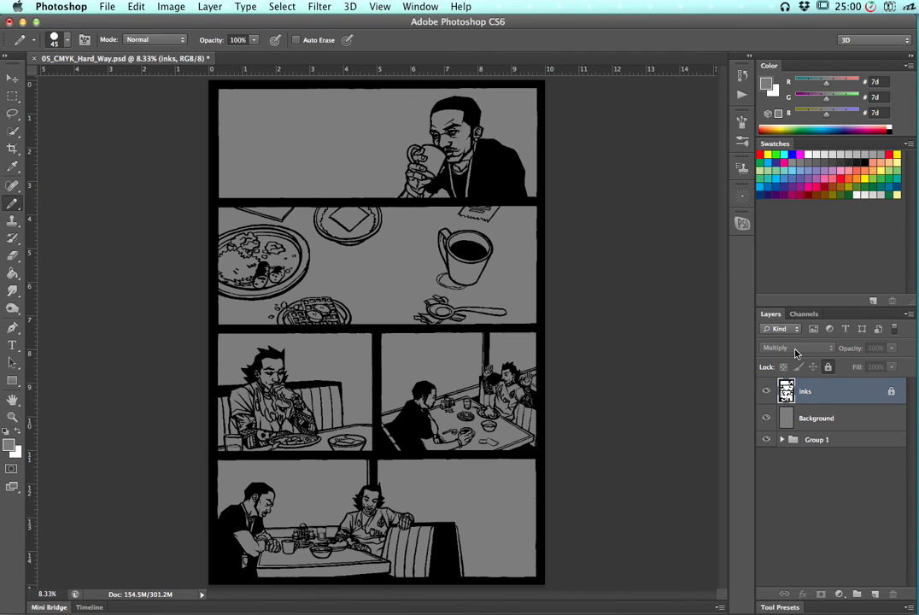
Unlock the inks layer and switch its blend mode to Normal
left_click(827, 368)
left_click(799, 348)
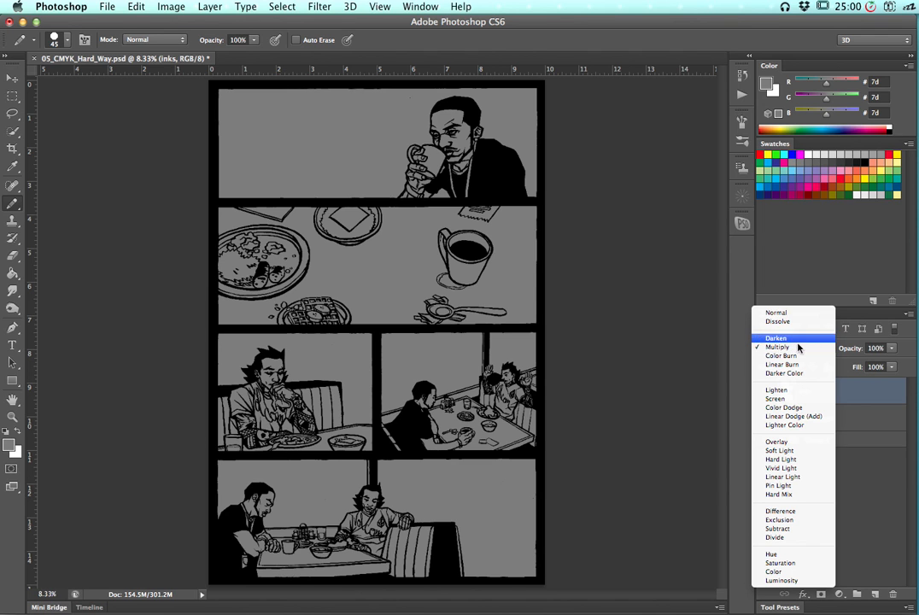
left_click(796, 313)
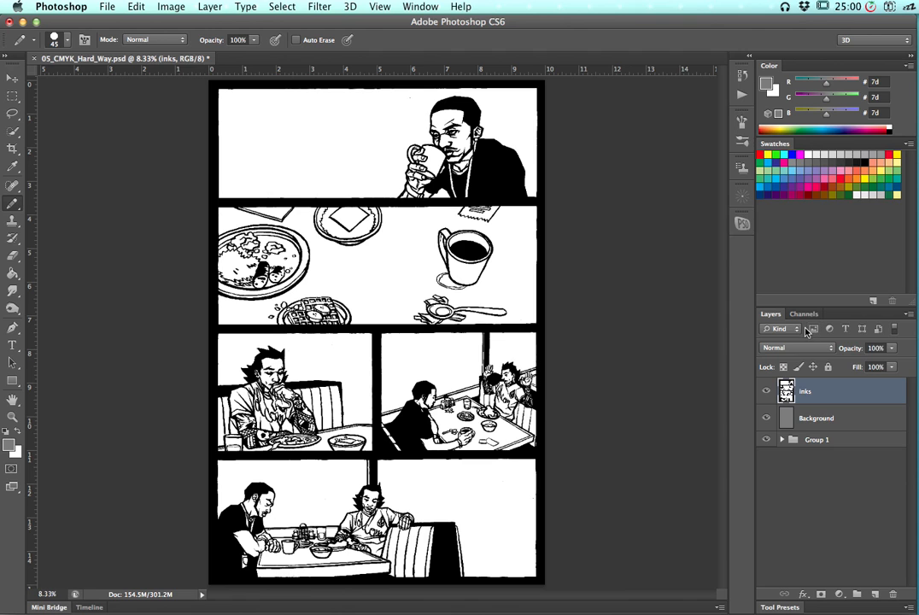
left_click(891, 350)
mouse_move(882, 362)
left_mouse_down()
mouse_move(874, 362)
mouse_move(895, 354)
mouse_move(867, 363)
mouse_move(891, 365)
left_mouse_up()
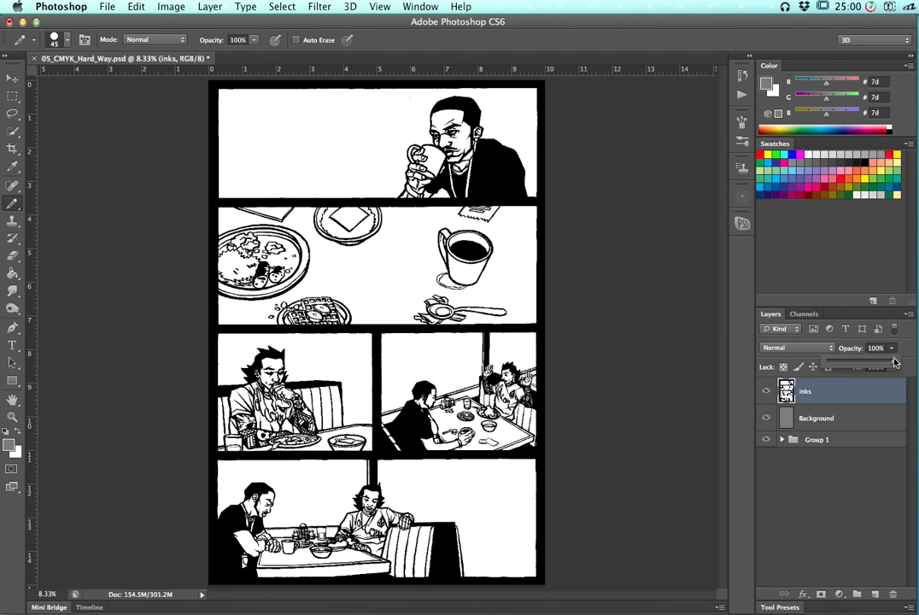
Set the inks layer back to Multiply, lock it again, and select the Background layer
left_click(815, 349)
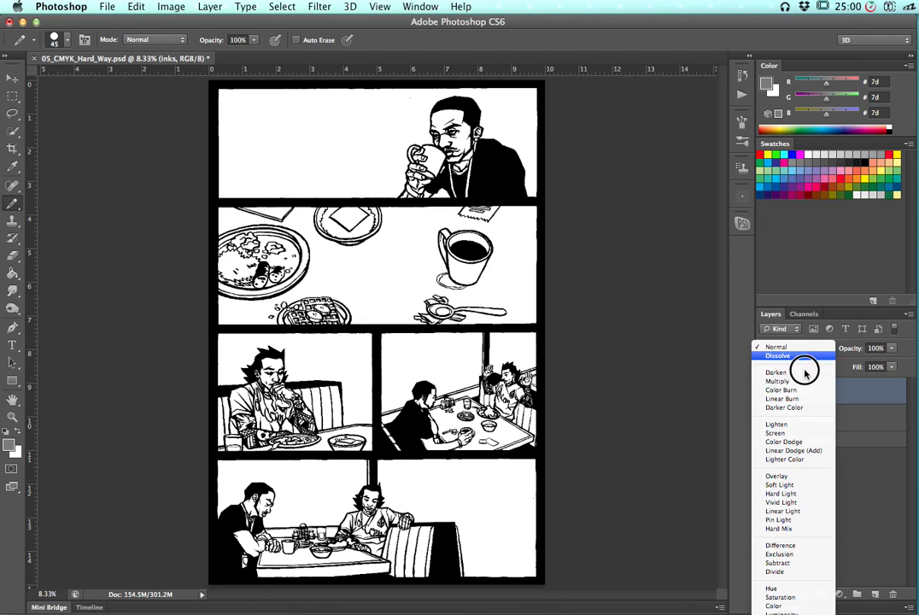
left_click(815, 381)
left_click(828, 366)
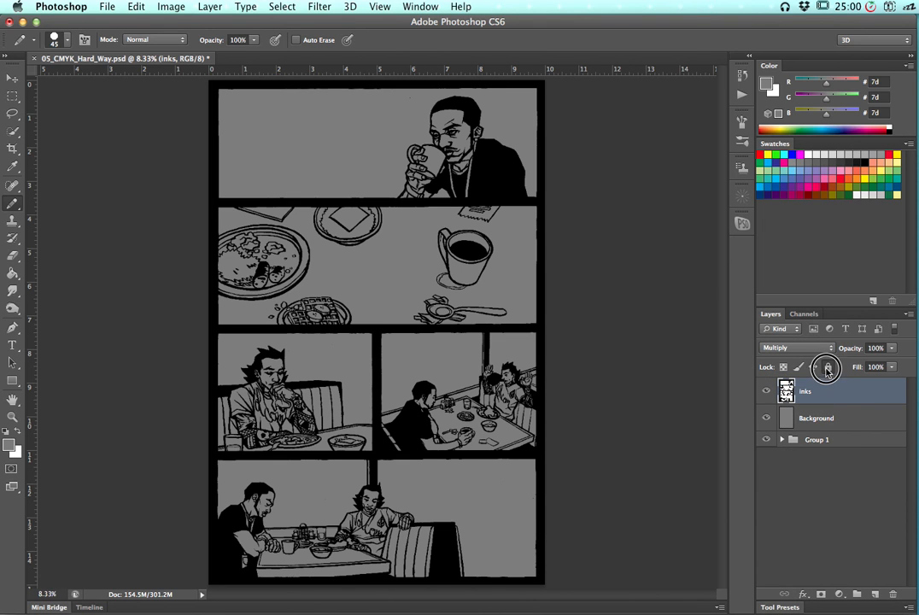
left_click(846, 439)
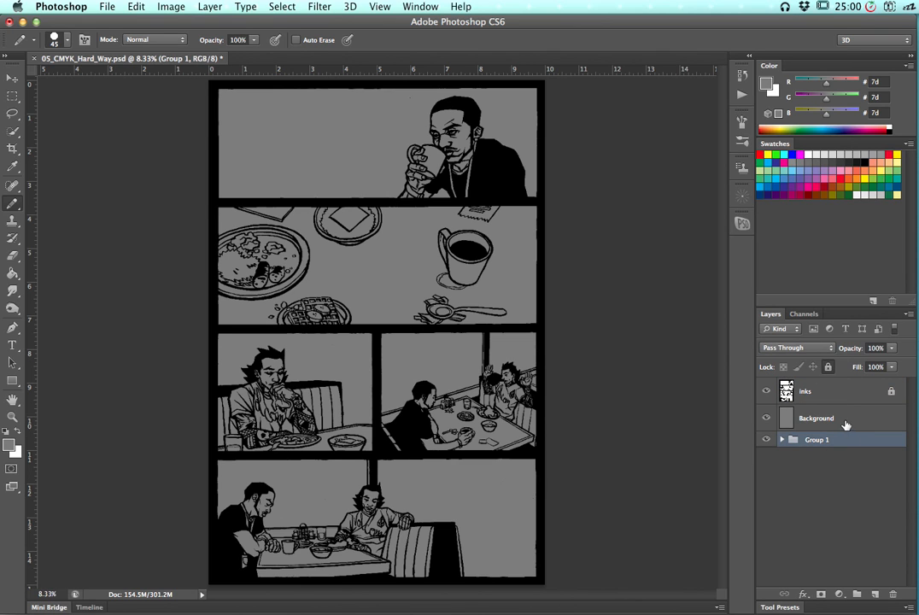
left_click(852, 425)
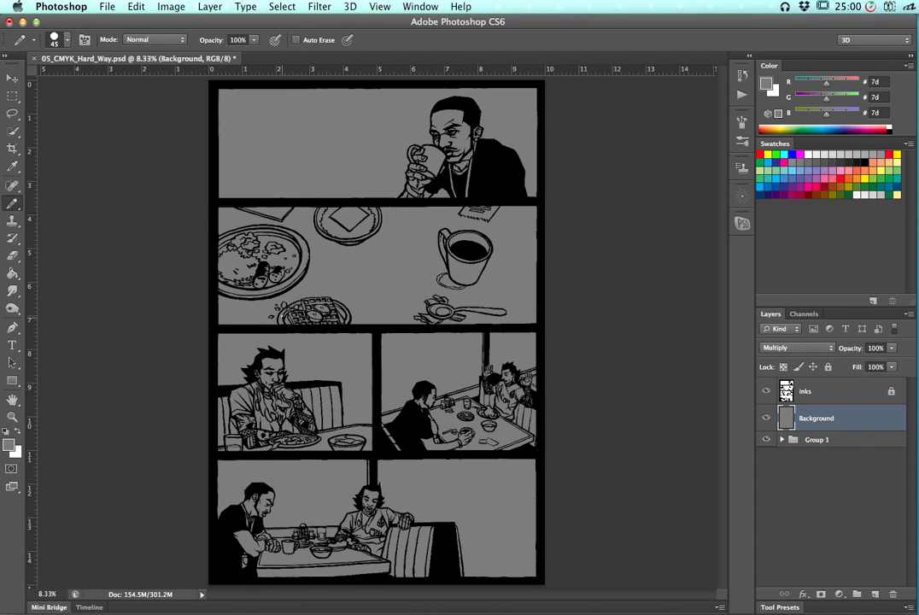
Zoom into the top panel and pick the light green swatch (a3d39c) as the foreground color
key("super+equal")
key("super+equal")
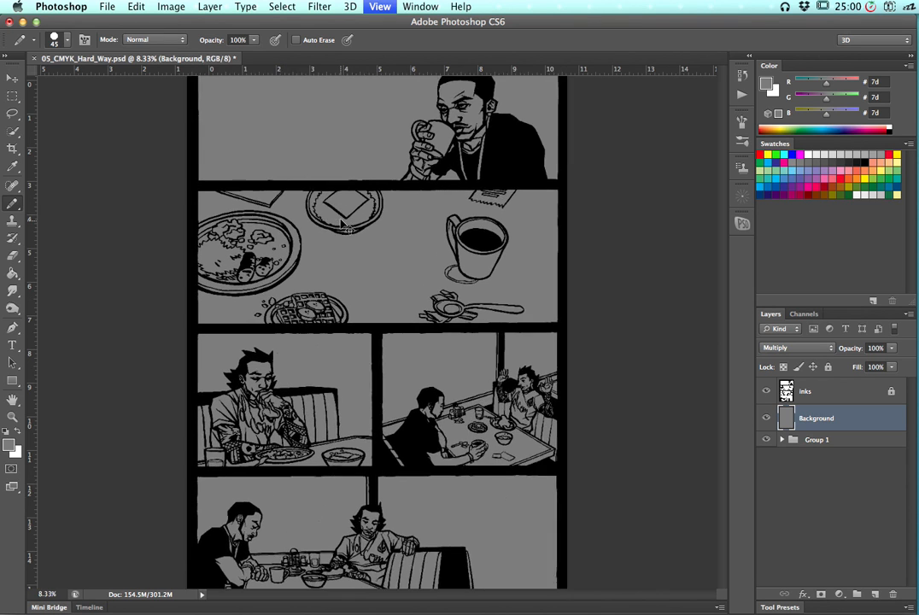
scroll(419, 328, "up", 10)
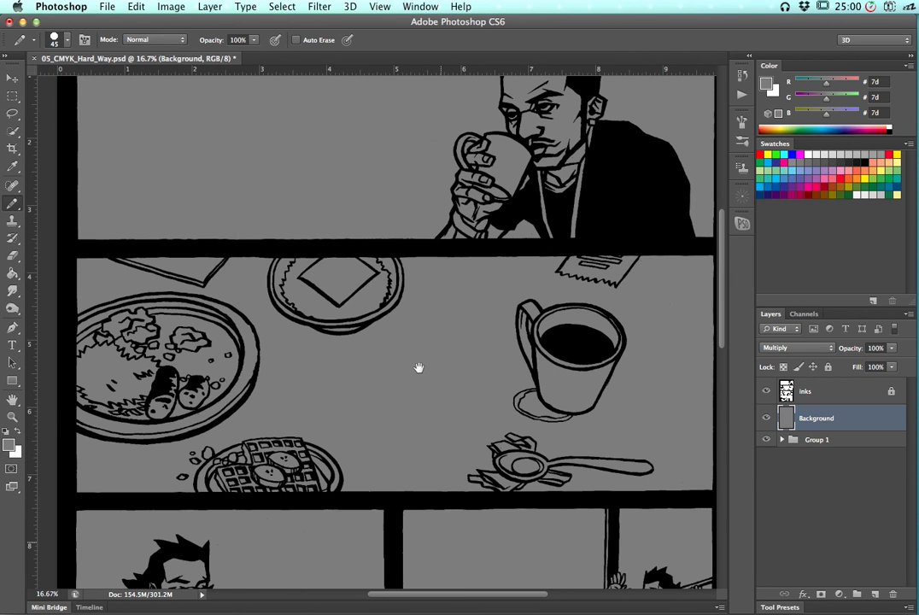
scroll(388, 414, "up", 10)
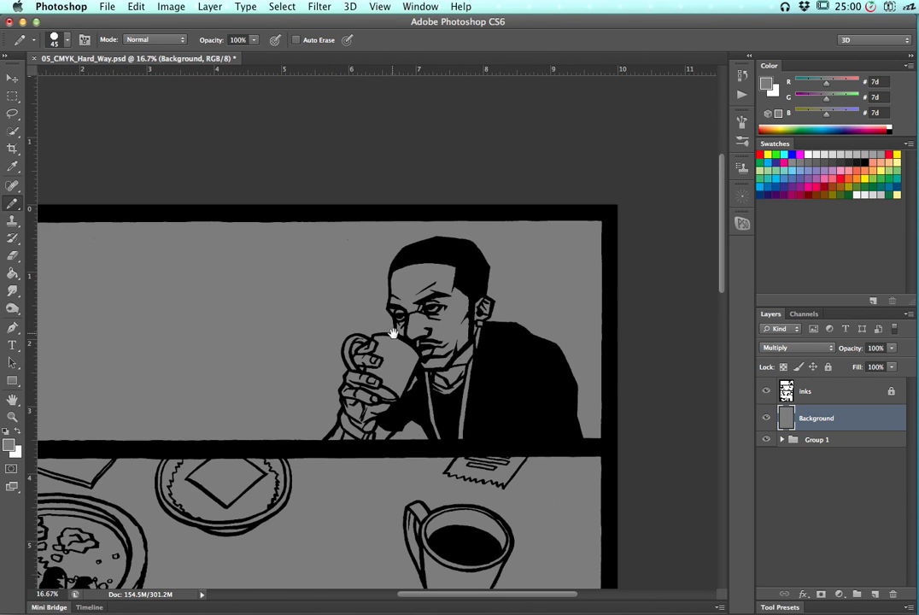
key("super+equal")
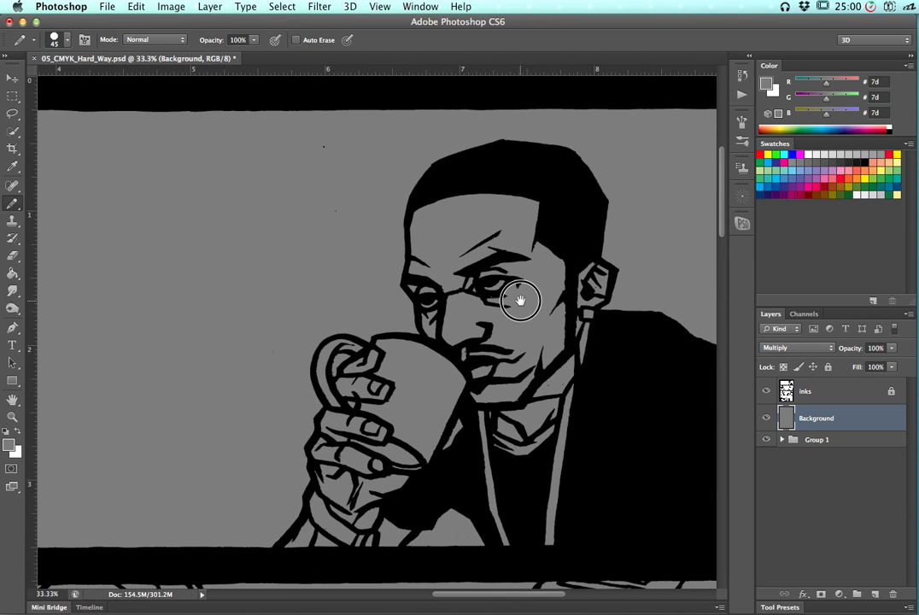
key("super+equal")
scroll(440, 285, "left", 5)
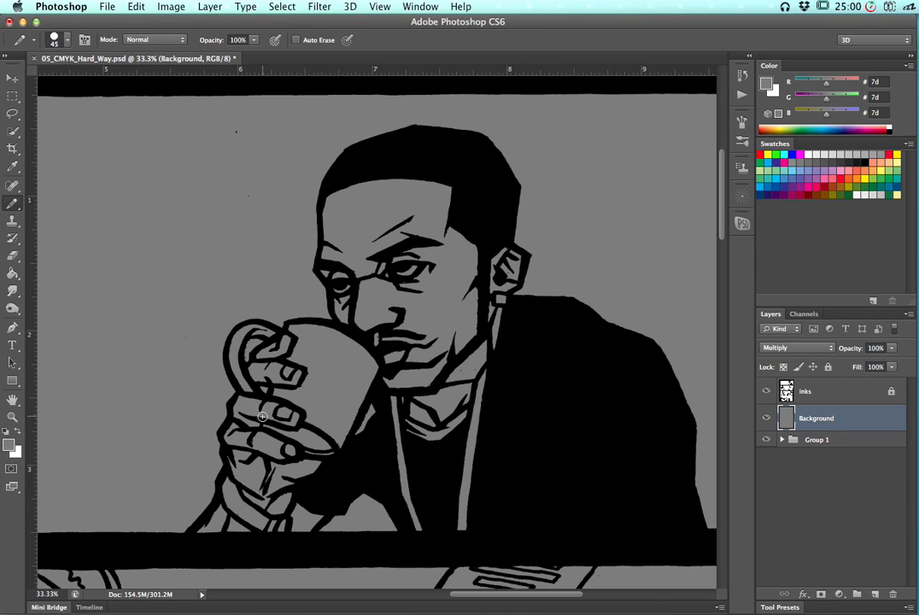
left_click(859, 171)
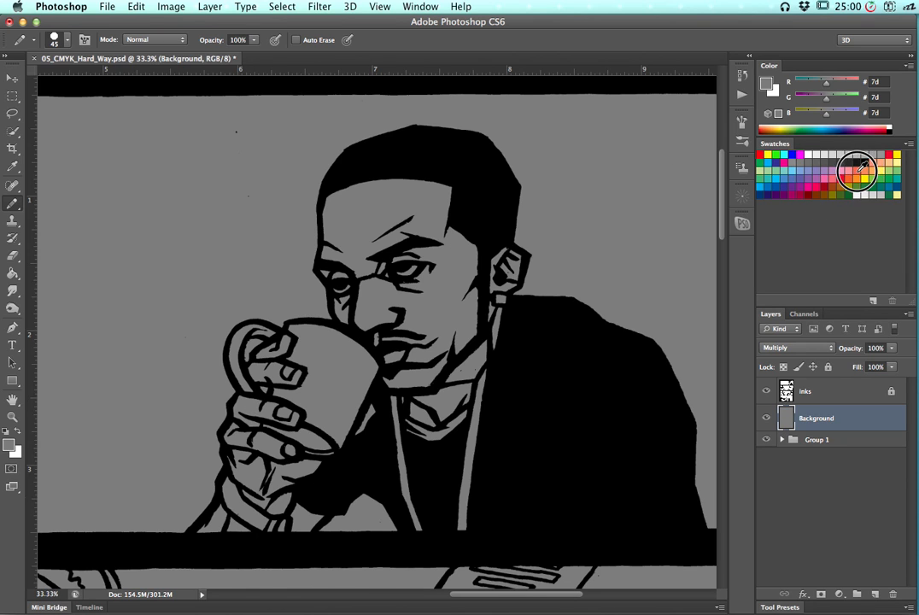
left_click(881, 178)
left_click(835, 183)
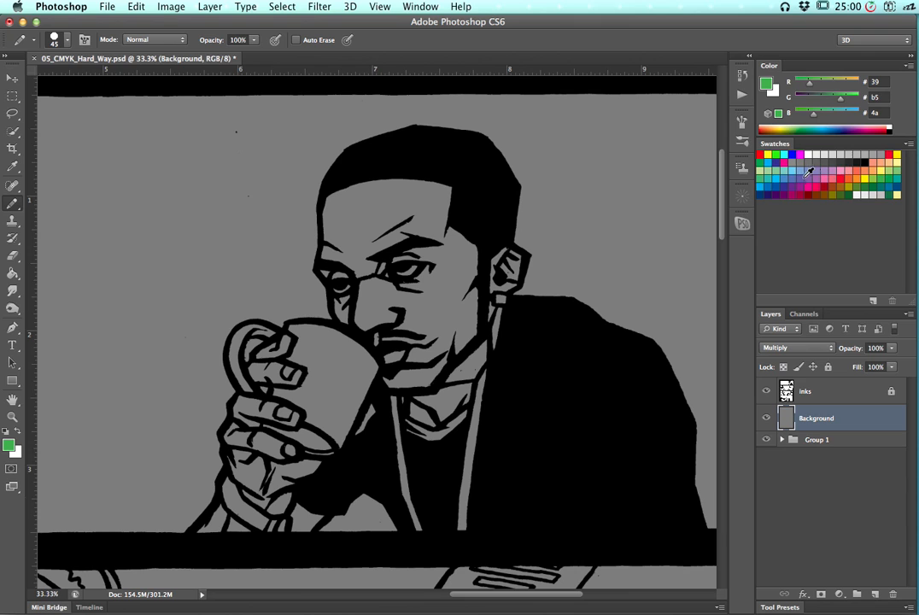
left_click(771, 172)
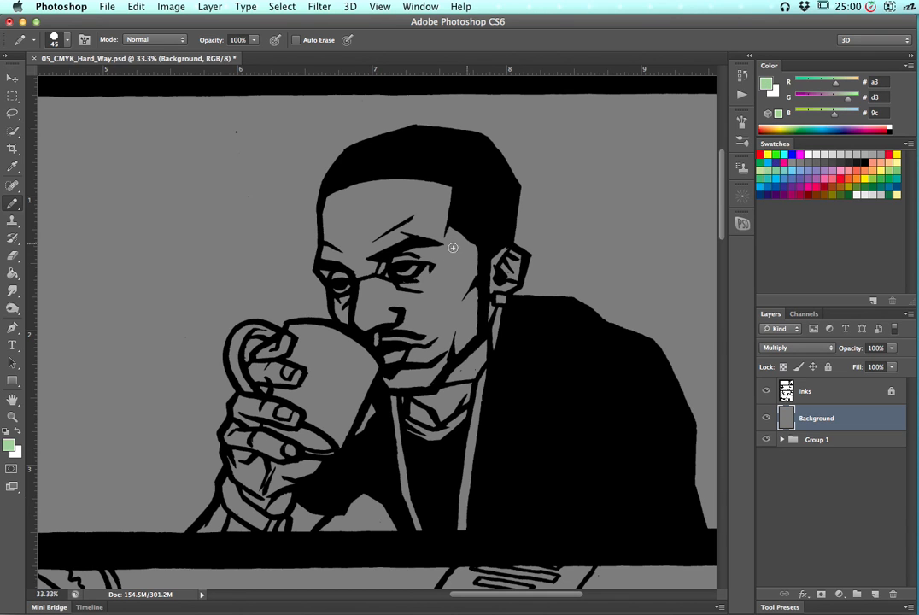
Try freehand Lasso selections in the empty gray area of the top panel
left_click(12, 113)
left_click(48, 111)
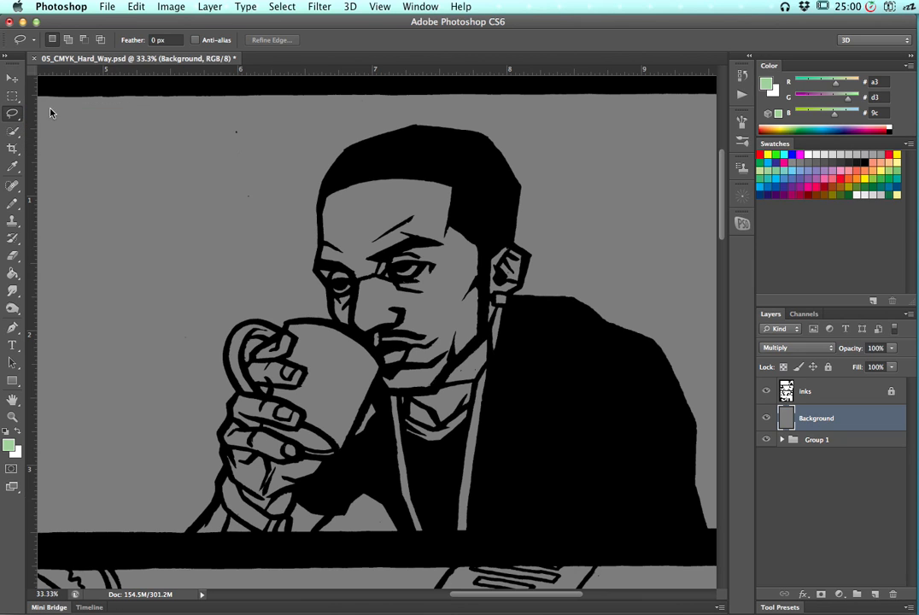
left_click(13, 115)
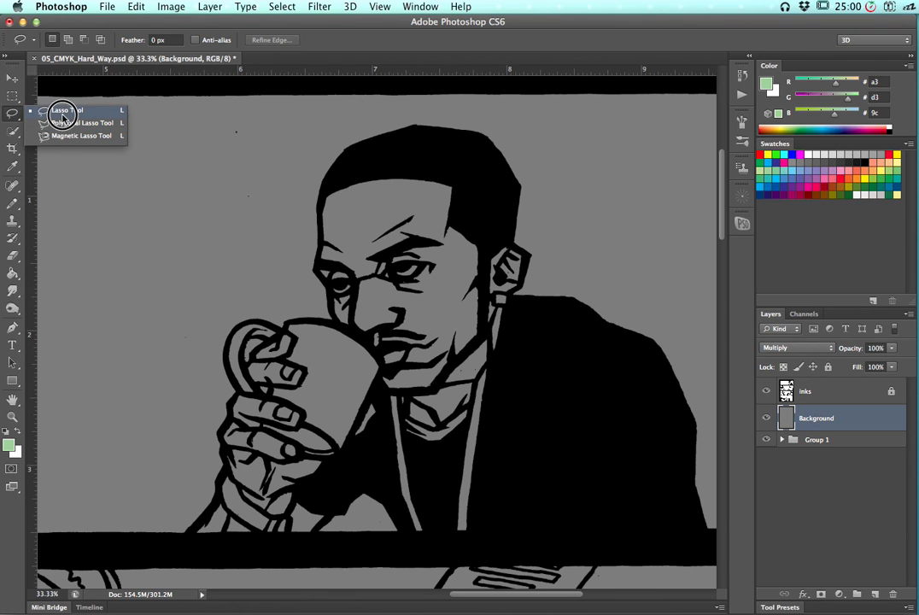
left_click(62, 112)
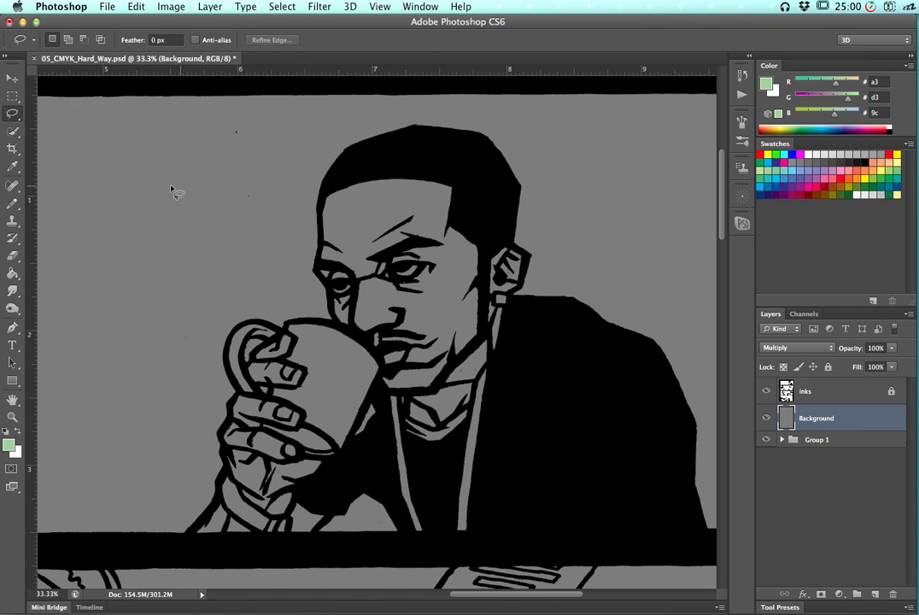
left_click_drag(254, 198, 254, 207)
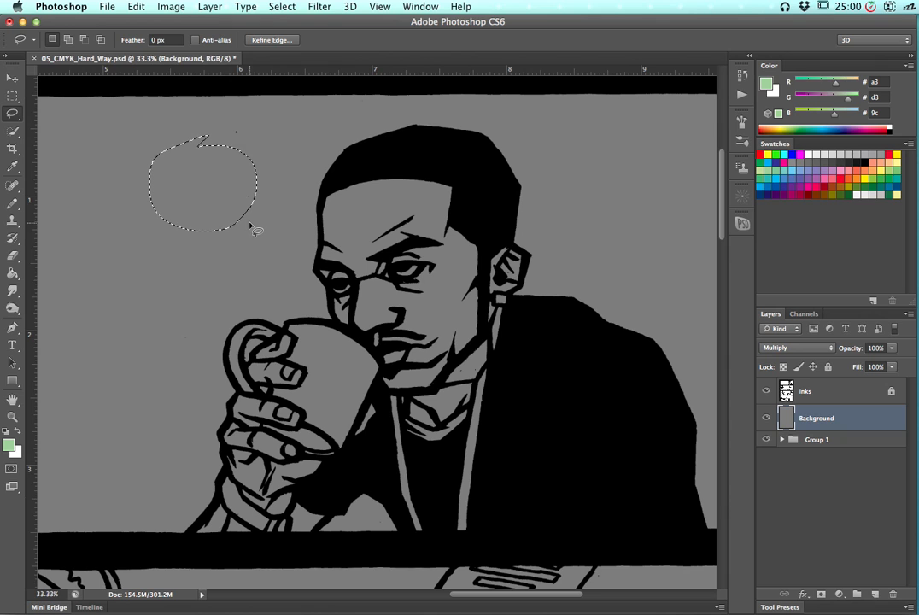
left_click(241, 218)
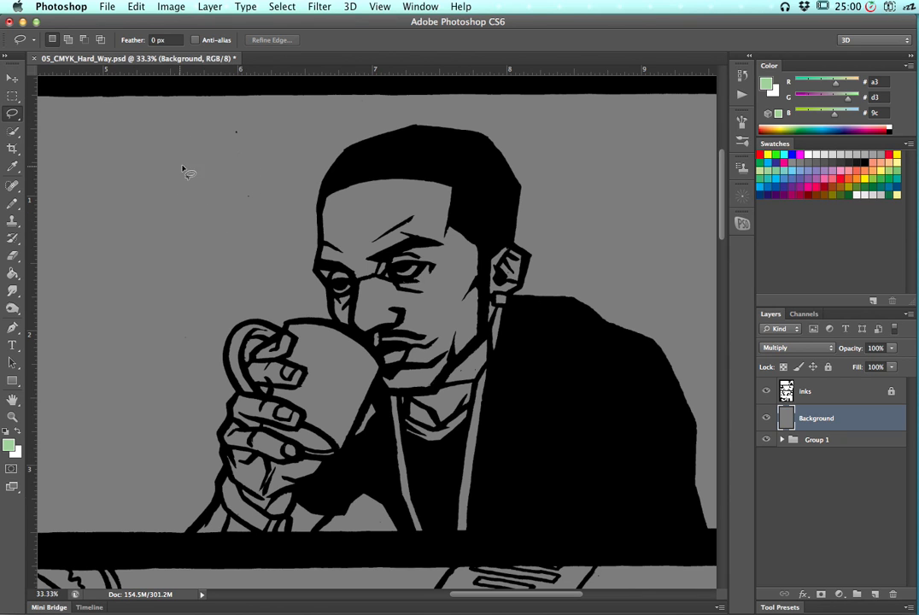
mouse_move(142, 152)
left_mouse_down()
mouse_move(257, 218)
mouse_move(190, 160)
left_mouse_up()
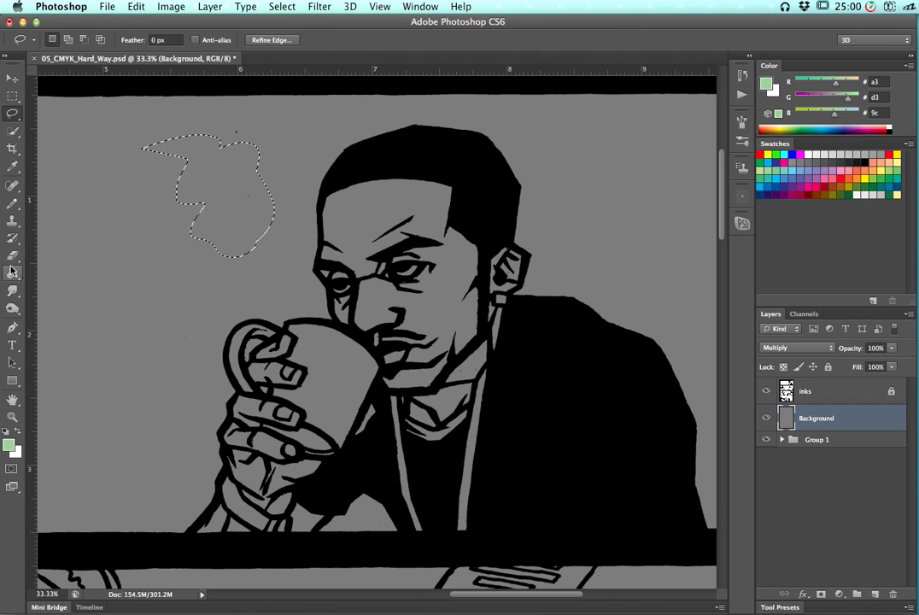
Paint light green Pencil strokes inside the lasso selection, then deselect
left_click(13, 204)
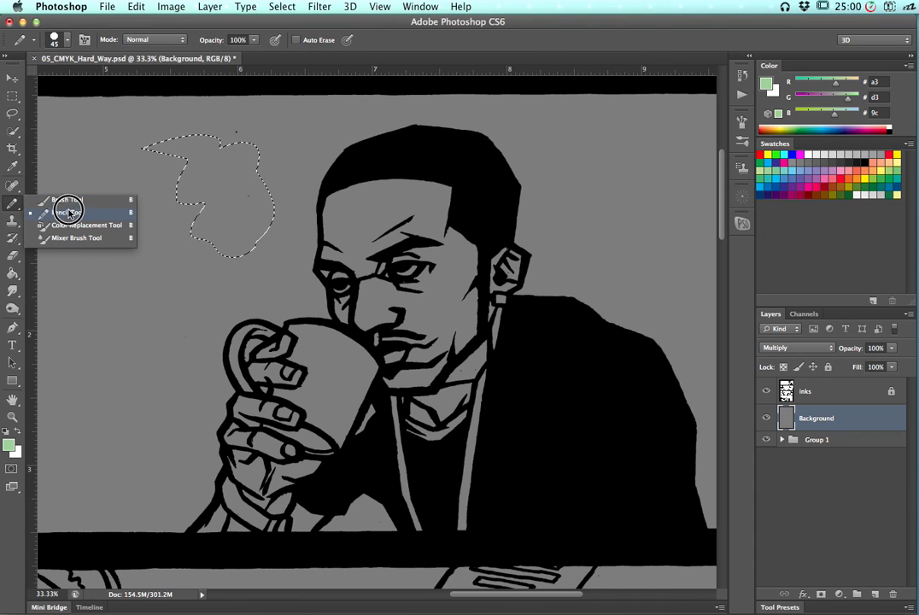
left_click(71, 212)
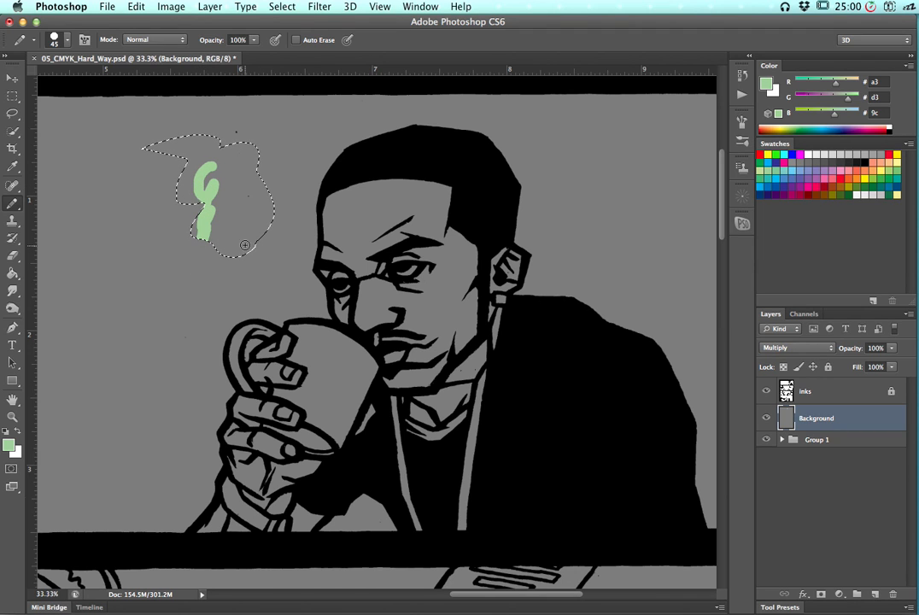
left_click_drag(274, 240, 270, 178)
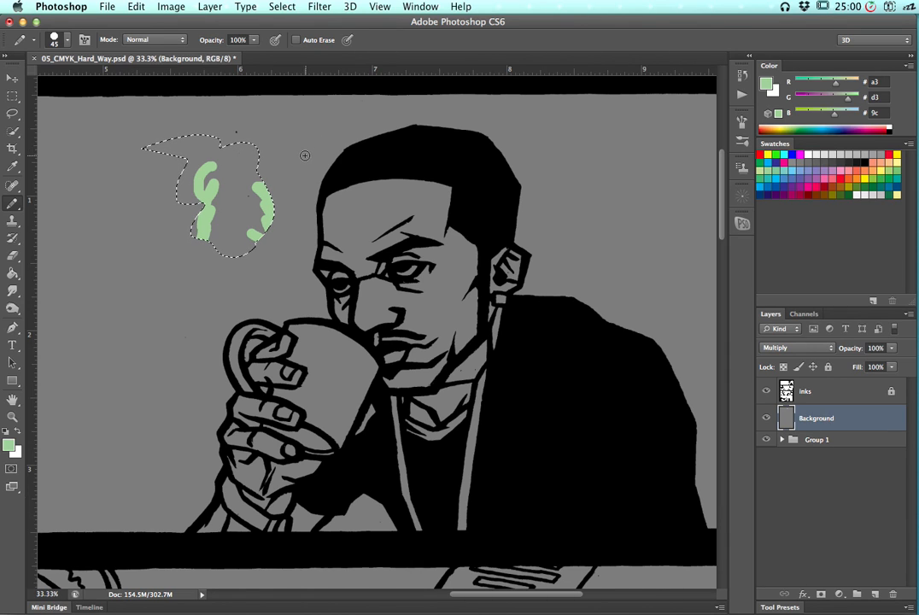
key("super+d")
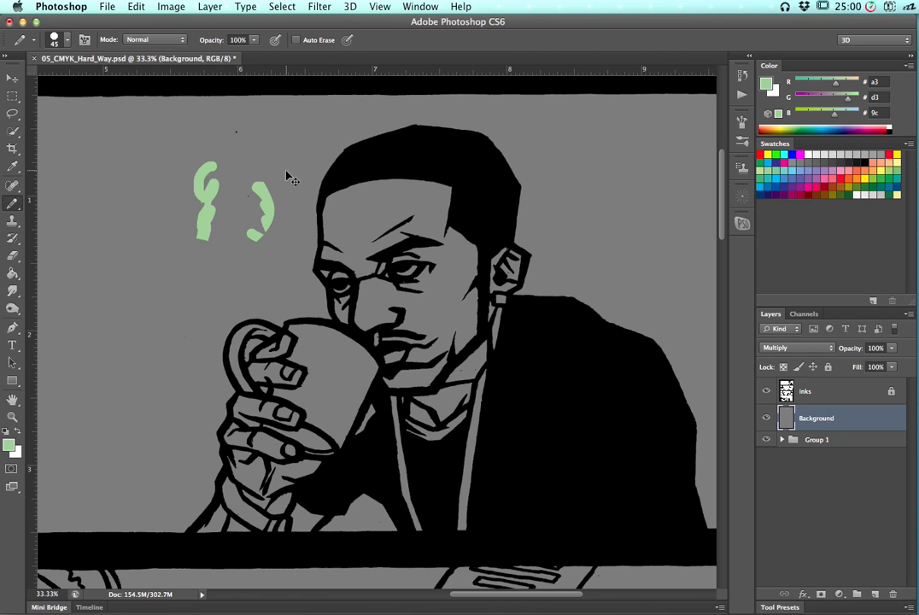
Step back in the history to before the lasso selections, removing the pencil strokes
left_click(742, 77)
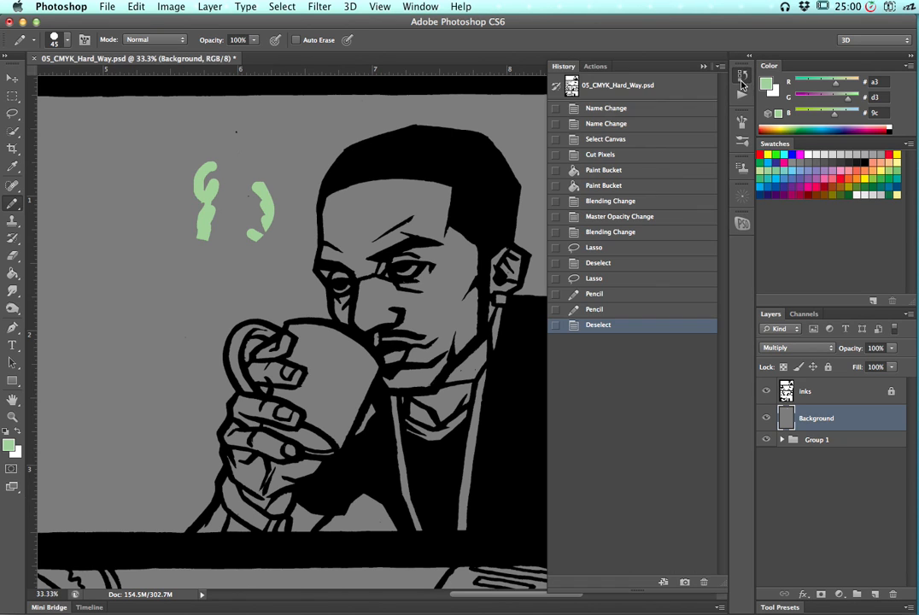
left_click(626, 309)
left_click(618, 280)
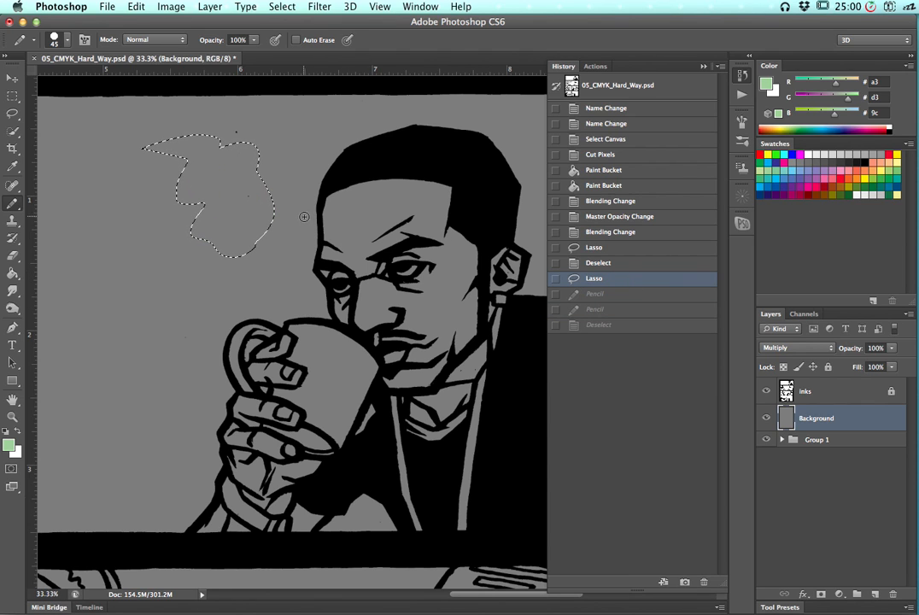
left_click(607, 258)
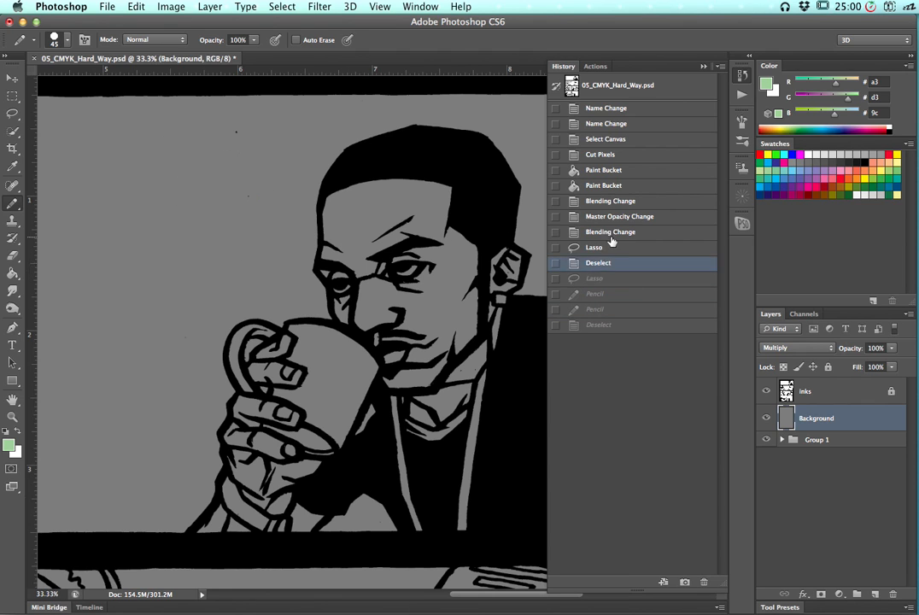
left_click(740, 75)
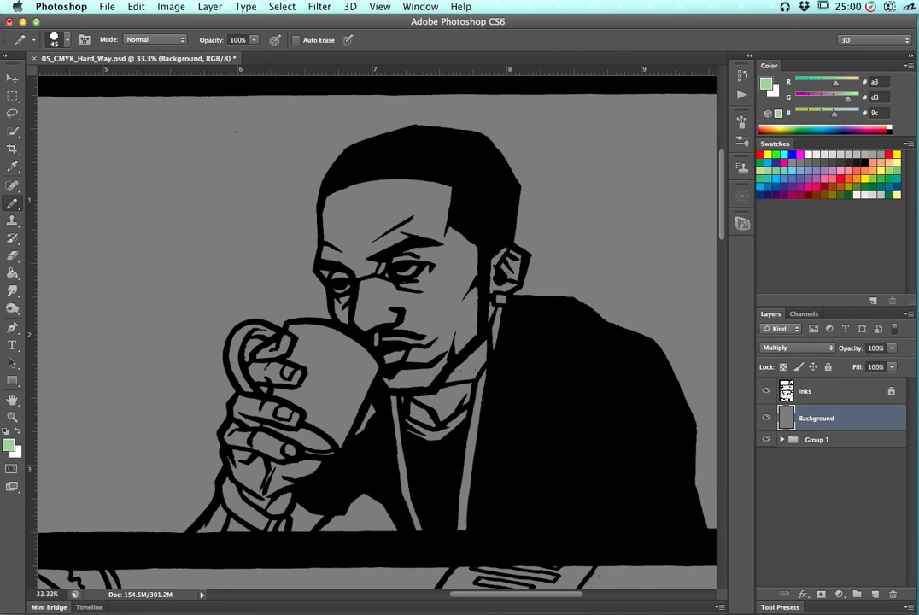
Outline the man's face, hands, cup and collar with the Polygonal Lasso and fill the selection with light green
left_click(13, 113)
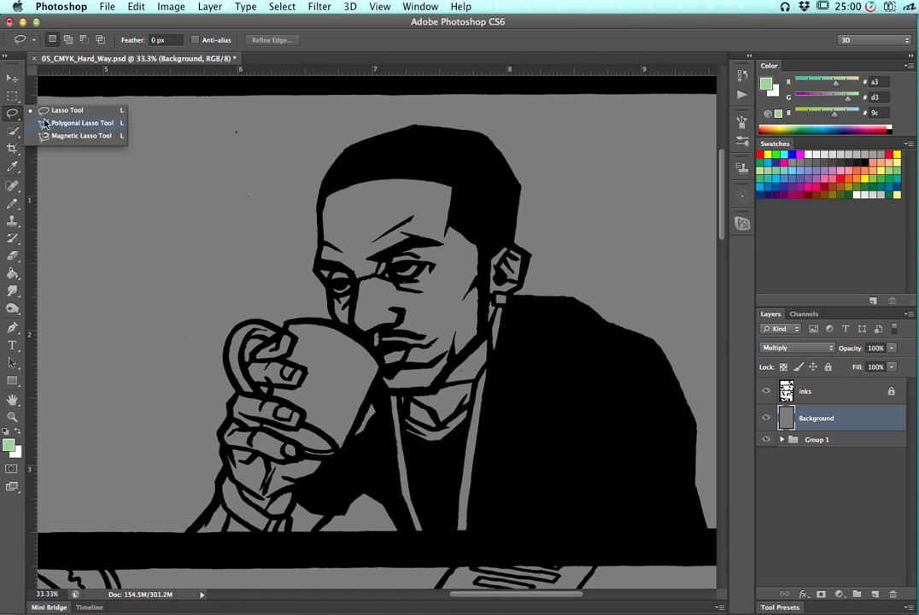
left_click(68, 114)
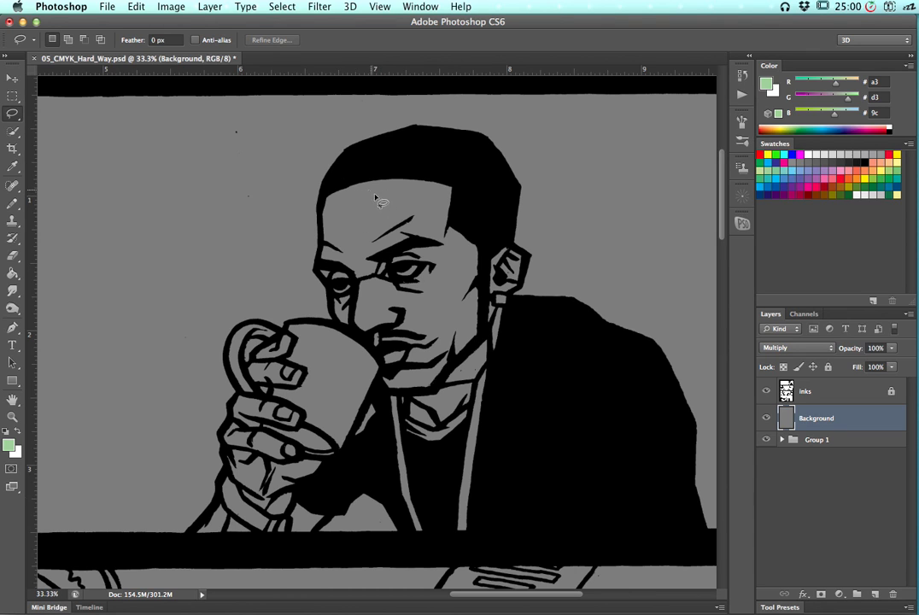
left_click(281, 8)
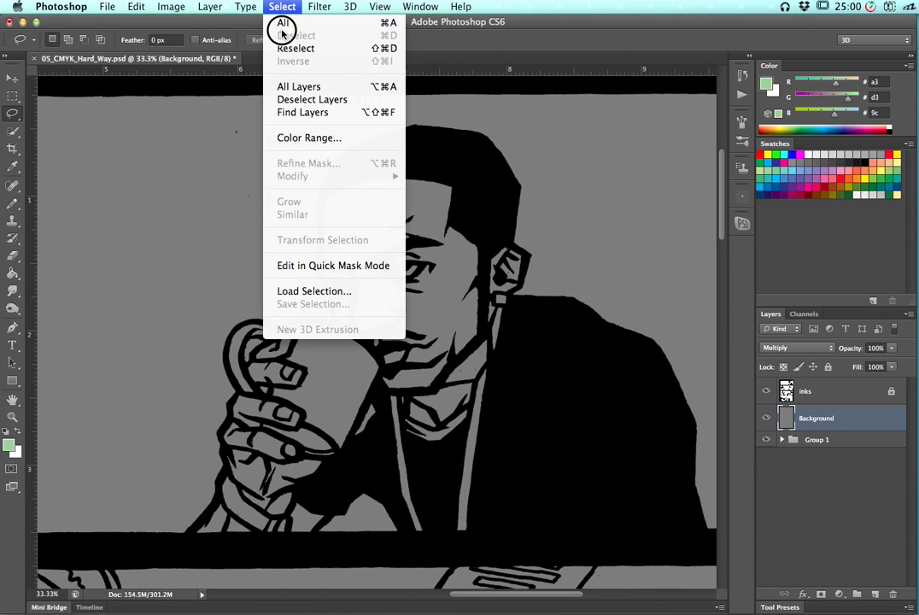
left_click(212, 113)
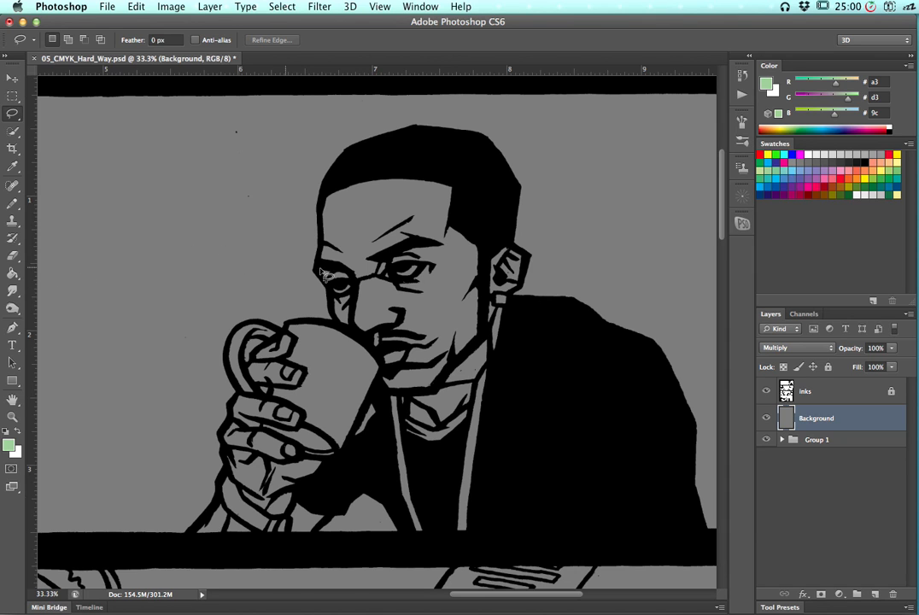
left_click_drag(400, 364, 438, 351)
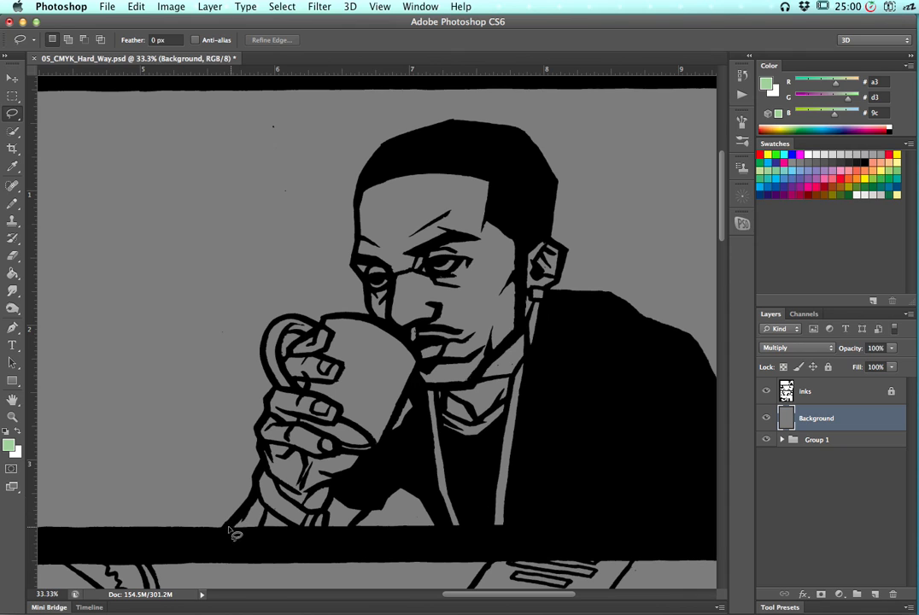
left_click_drag(224, 528, 248, 521)
mouse_move(247, 518)
left_mouse_down()
mouse_move(262, 488)
mouse_move(257, 434)
mouse_move(275, 397)
mouse_move(268, 394)
mouse_move(278, 389)
mouse_move(264, 364)
mouse_move(267, 332)
mouse_move(281, 318)
mouse_move(339, 327)
mouse_move(326, 332)
mouse_move(328, 320)
mouse_move(382, 323)
mouse_move(367, 308)
mouse_move(366, 279)
mouse_move(348, 268)
mouse_move(360, 177)
mouse_move(375, 155)
mouse_move(379, 189)
mouse_move(368, 191)
mouse_move(453, 169)
mouse_move(508, 176)
mouse_move(560, 235)
left_mouse_up()
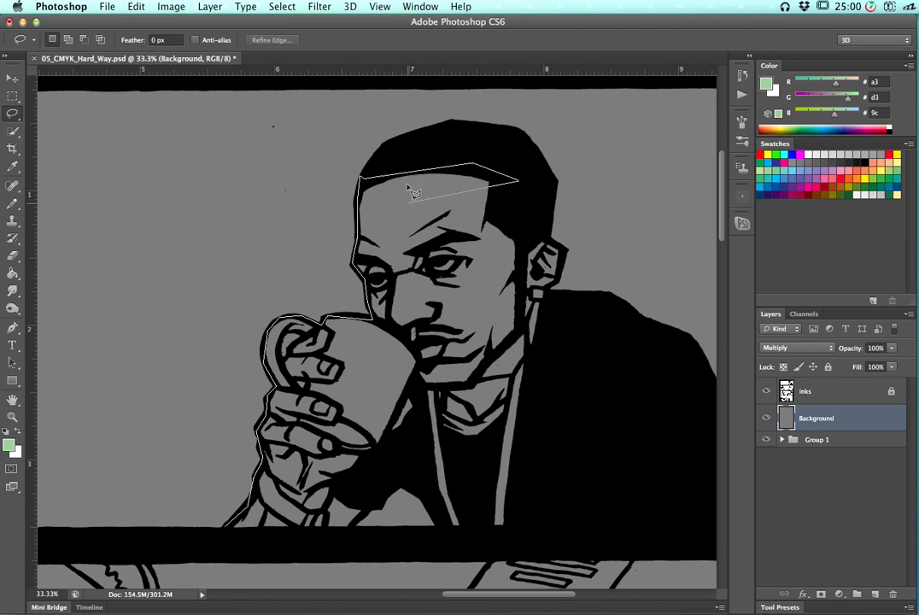
mouse_move(564, 246)
left_mouse_down()
mouse_move(563, 282)
mouse_move(549, 294)
mouse_move(545, 288)
mouse_move(559, 329)
mouse_move(556, 421)
mouse_move(710, 450)
mouse_move(775, 480)
mouse_move(549, 495)
mouse_move(490, 515)
mouse_move(657, 509)
mouse_move(676, 524)
mouse_move(696, 517)
mouse_move(513, 490)
mouse_move(448, 501)
mouse_move(455, 519)
mouse_move(428, 542)
mouse_move(149, 526)
left_mouse_up()
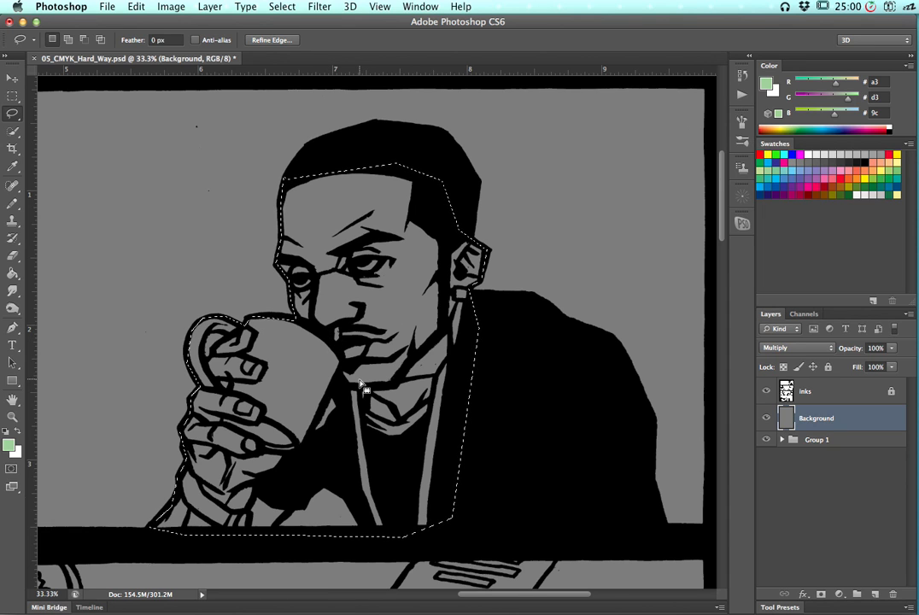
key("g")
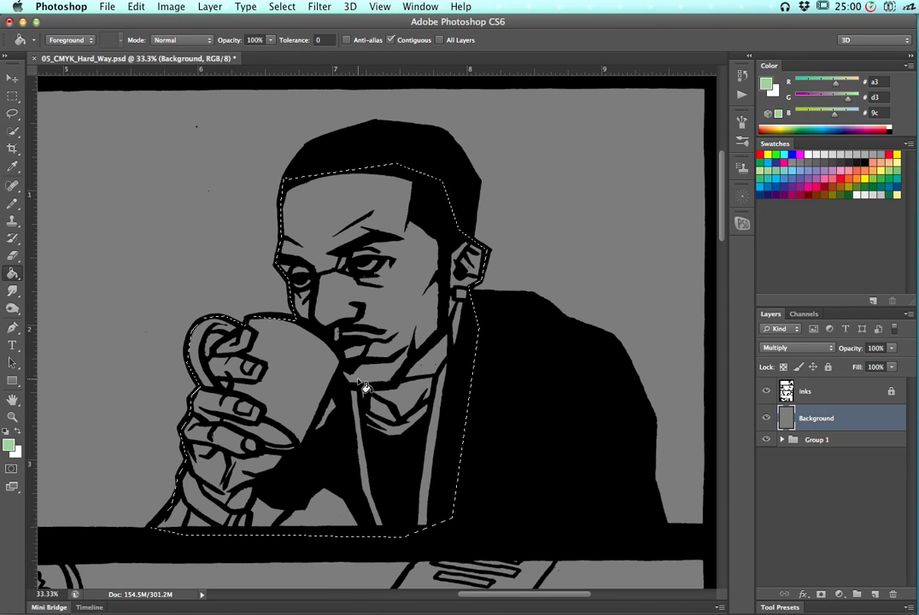
left_click(316, 373)
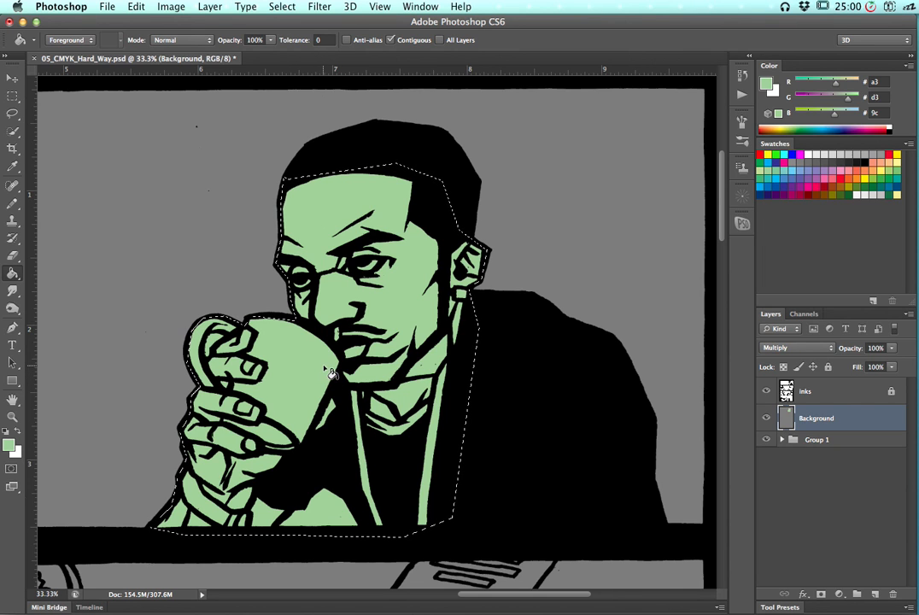
Deselect the filled figure and zoom out to see the whole top panel
key("l")
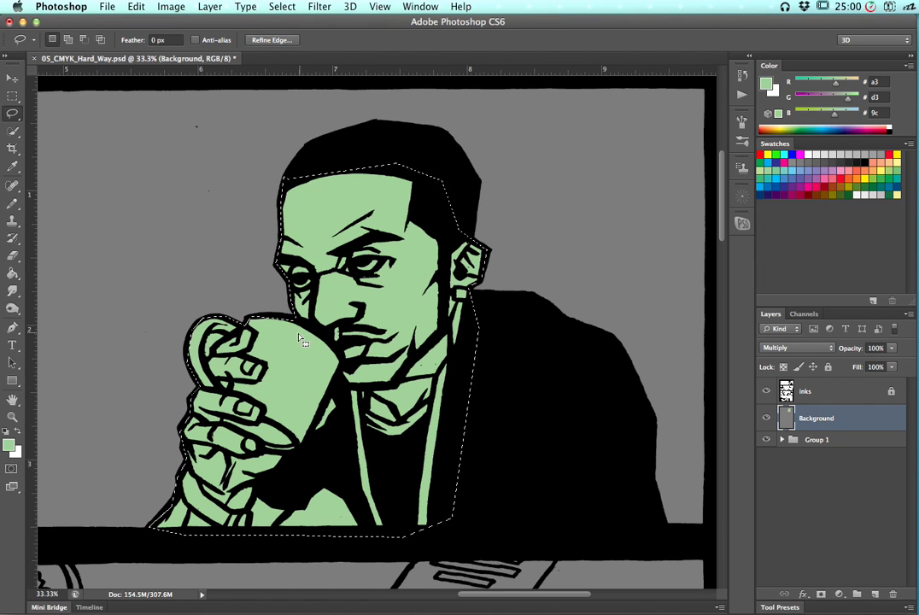
key("super+d")
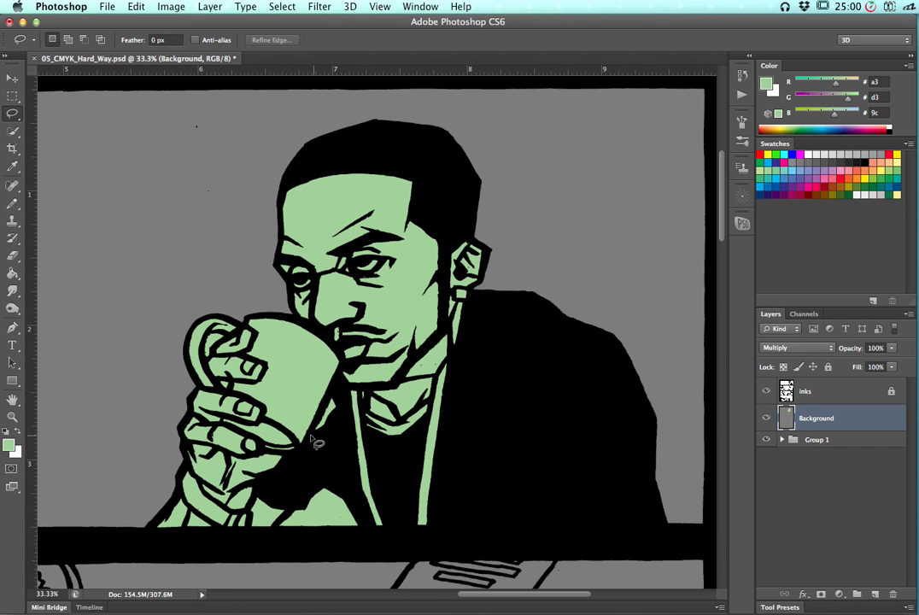
left_click_drag(215, 269, 365, 286)
left_click_drag(364, 285, 208, 275)
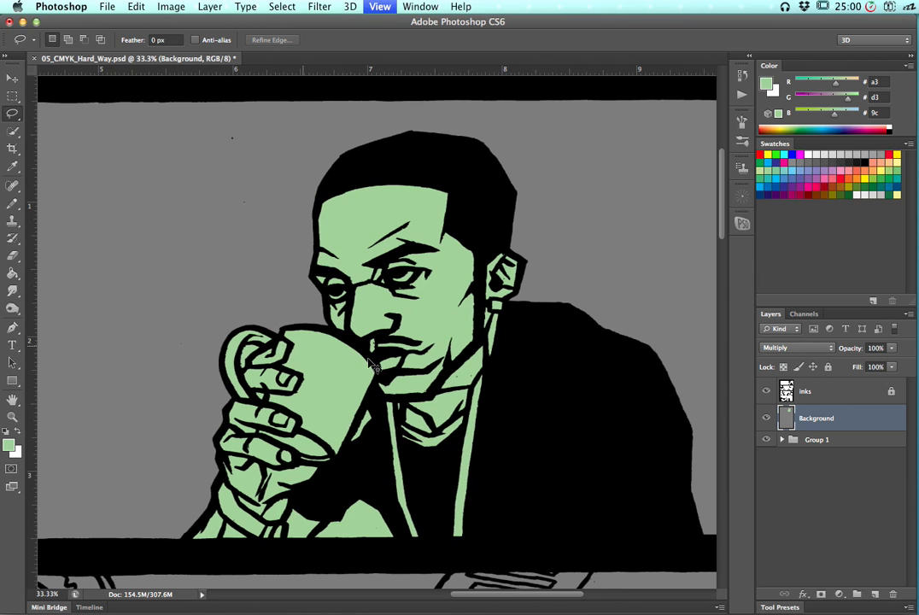
key("super+minus")
key("super+minus")
left_click_drag(476, 346, 480, 347)
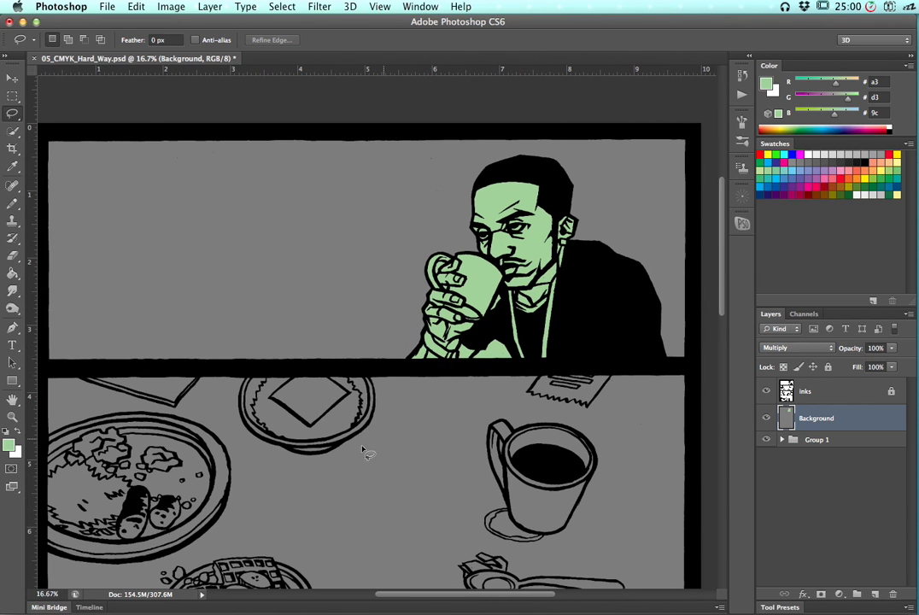
Try Rectangular Marquee selections using the Fixed Size and Fixed Ratio styles
left_click(12, 96)
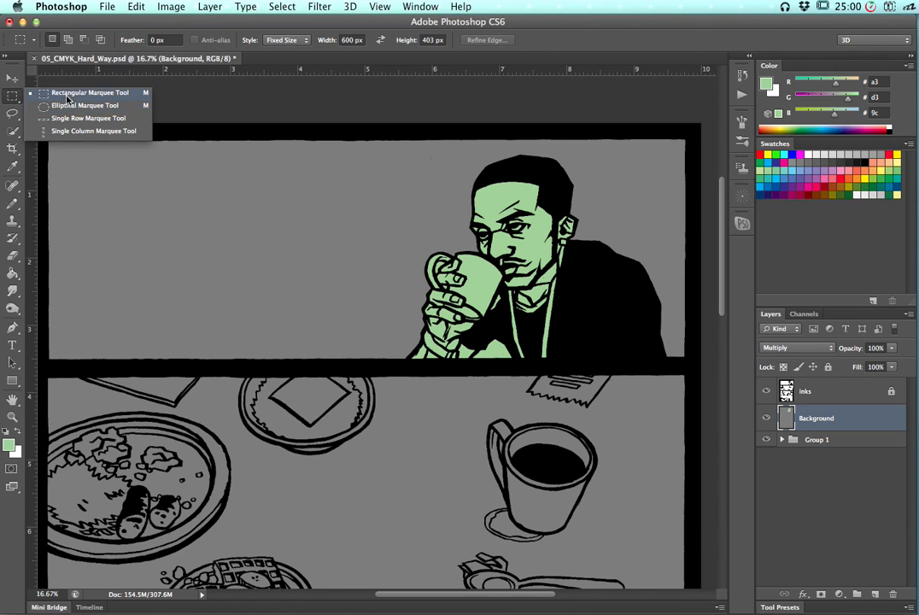
left_click(66, 93)
left_click_drag(48, 145, 669, 321)
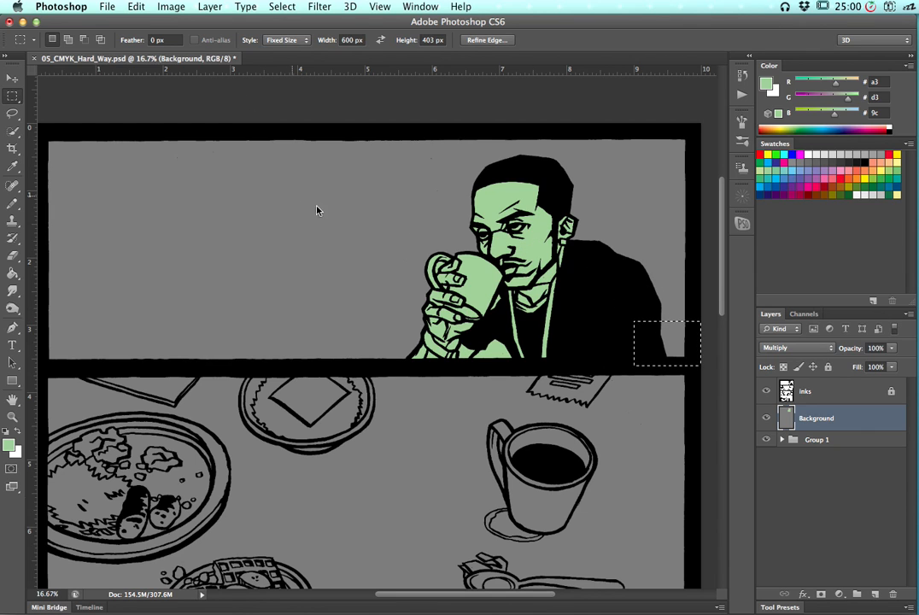
left_click(358, 204)
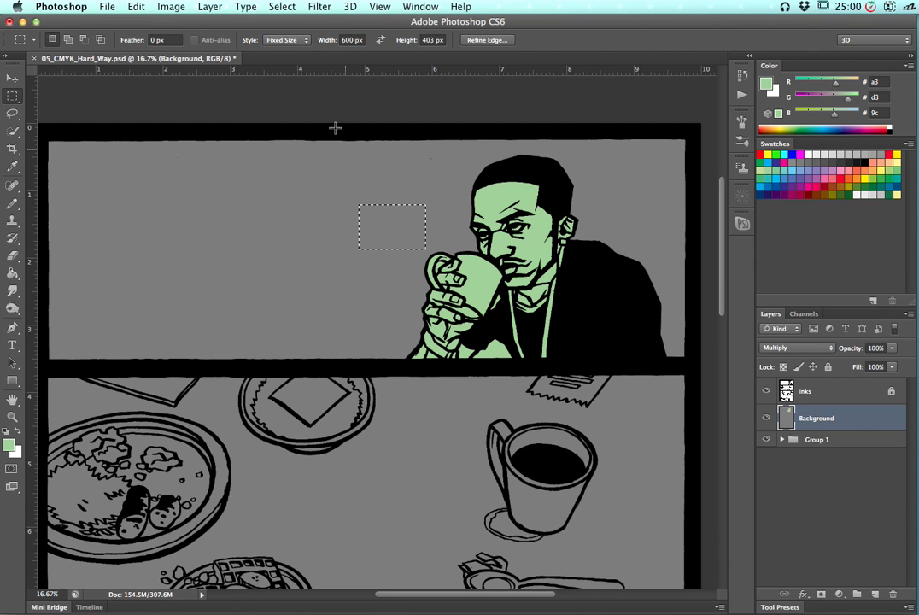
left_click(295, 40)
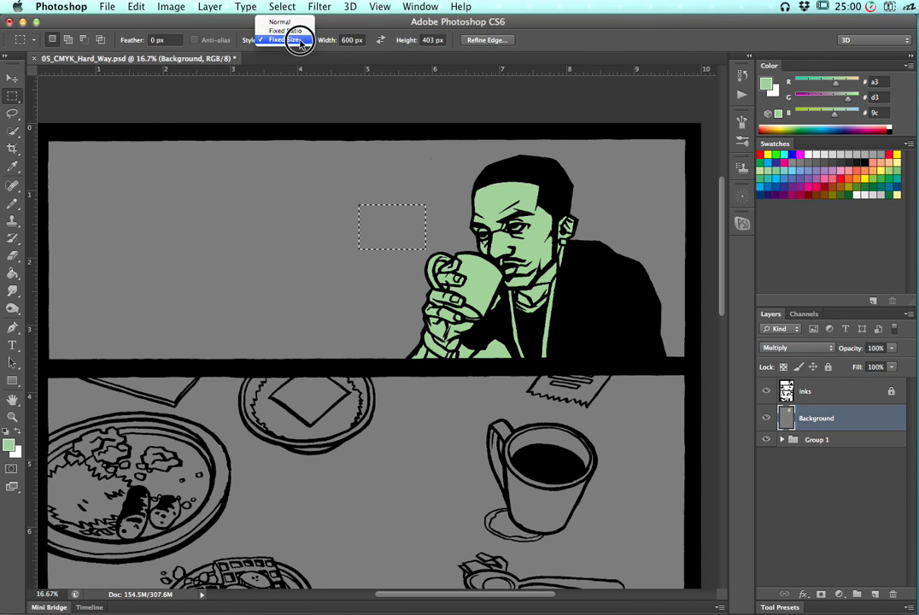
left_click(291, 31)
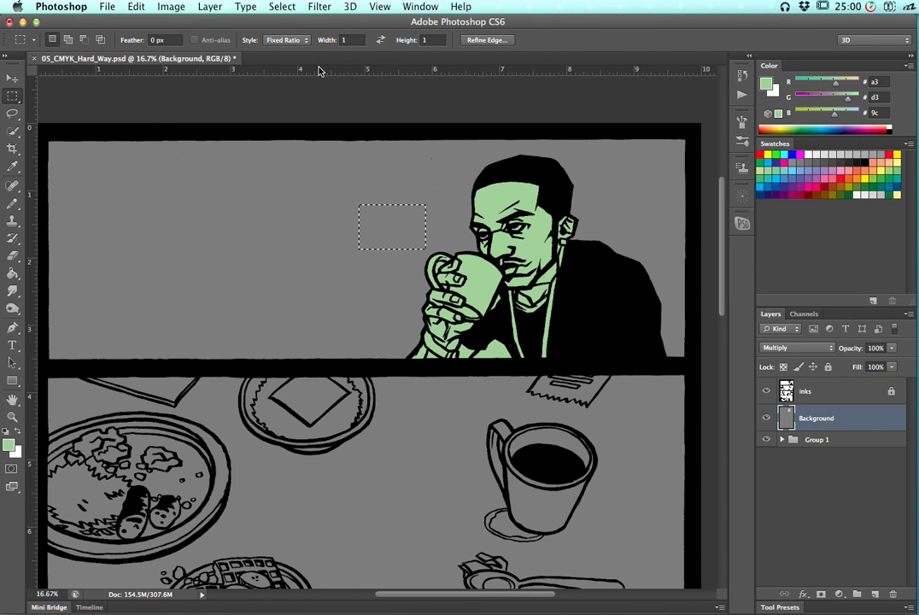
left_click_drag(307, 182, 466, 261)
left_click_drag(169, 177, 260, 221)
Set the marquee style to Normal and select the entire top panel with a rectangle
left_click(286, 41)
left_click(285, 31)
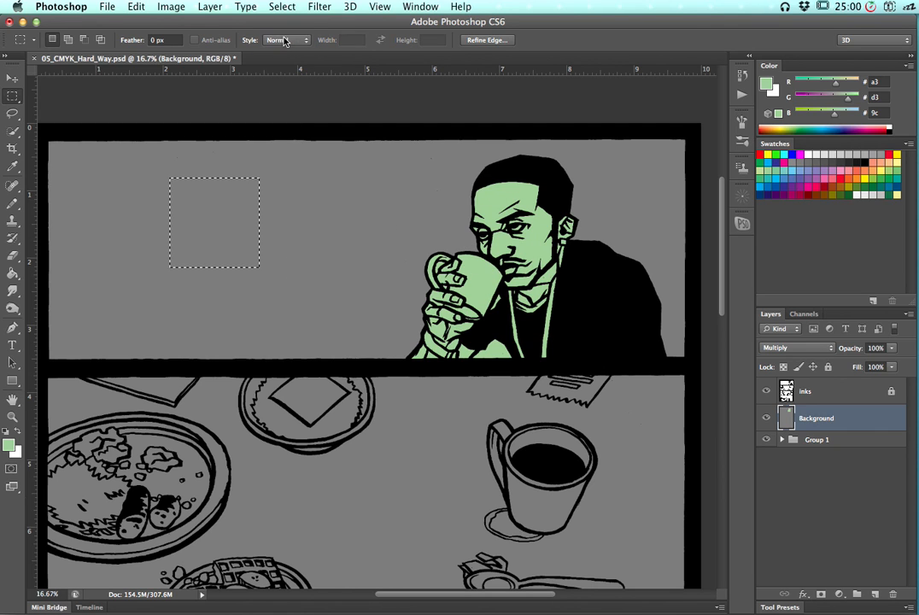
left_click_drag(115, 151, 211, 225)
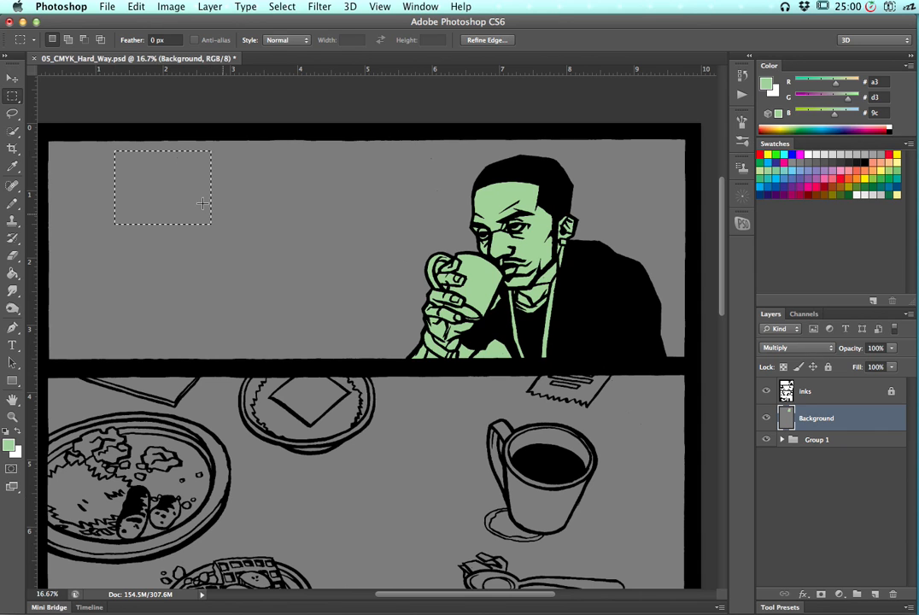
left_click_drag(282, 199, 455, 275)
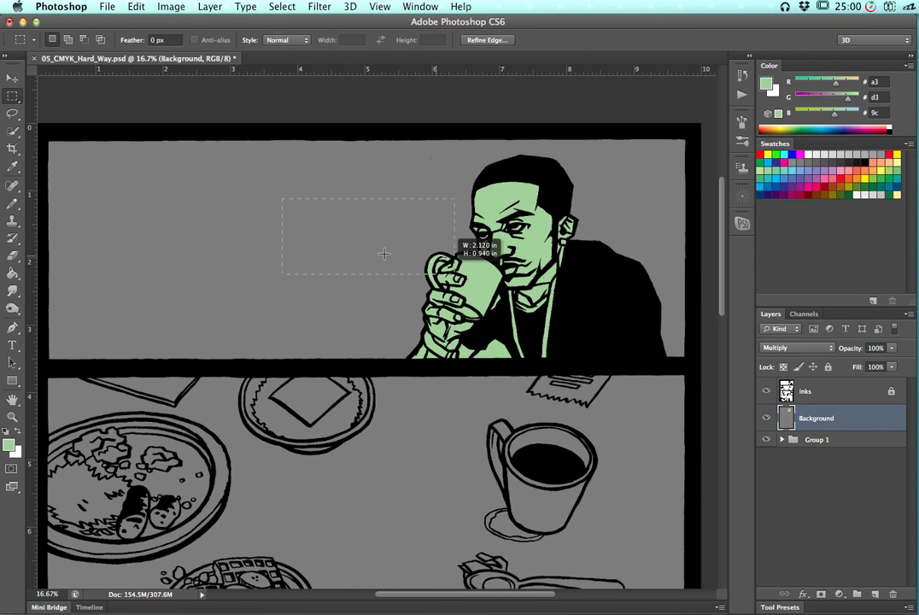
left_click_drag(43, 134, 692, 360)
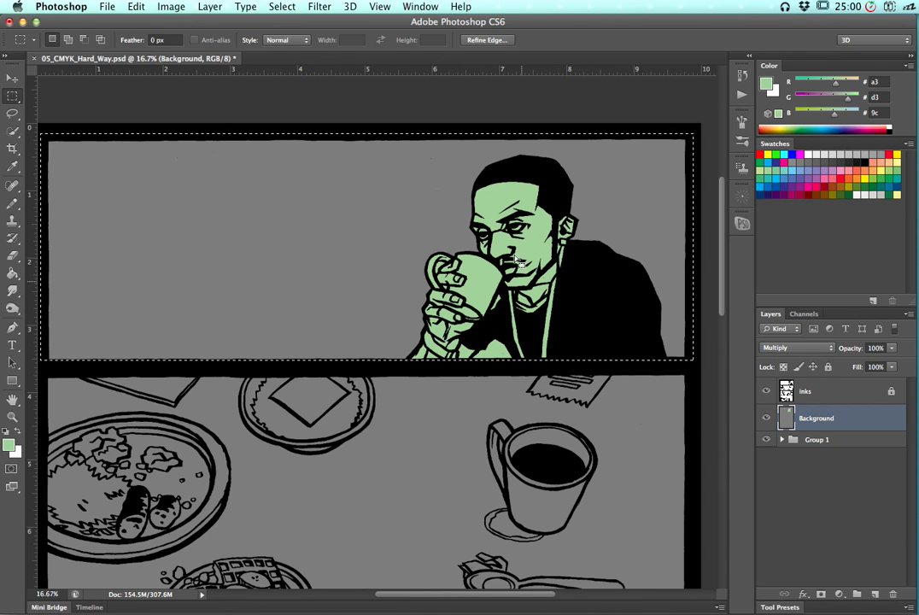
Fill the selected top panel background with red using the Paint Bucket
left_click(761, 154)
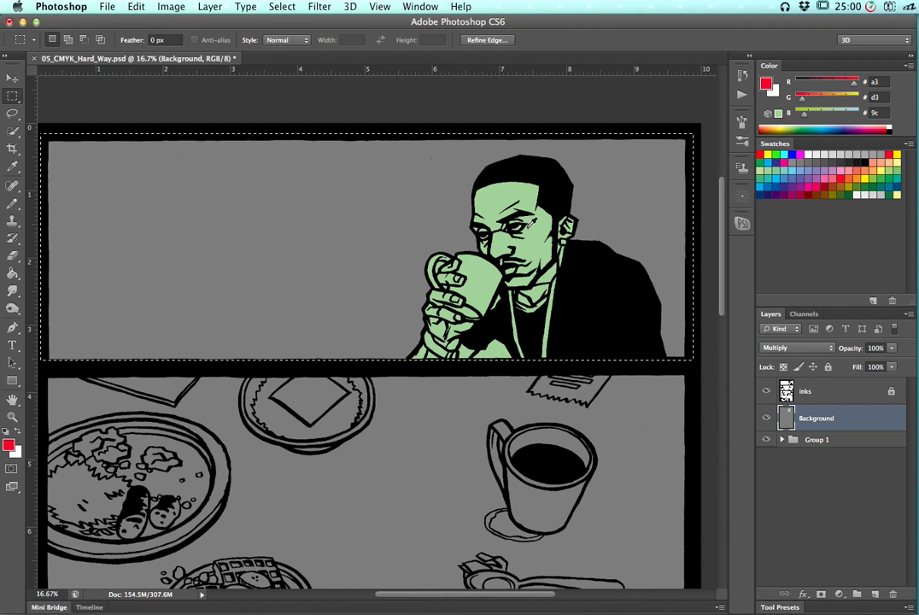
key("g")
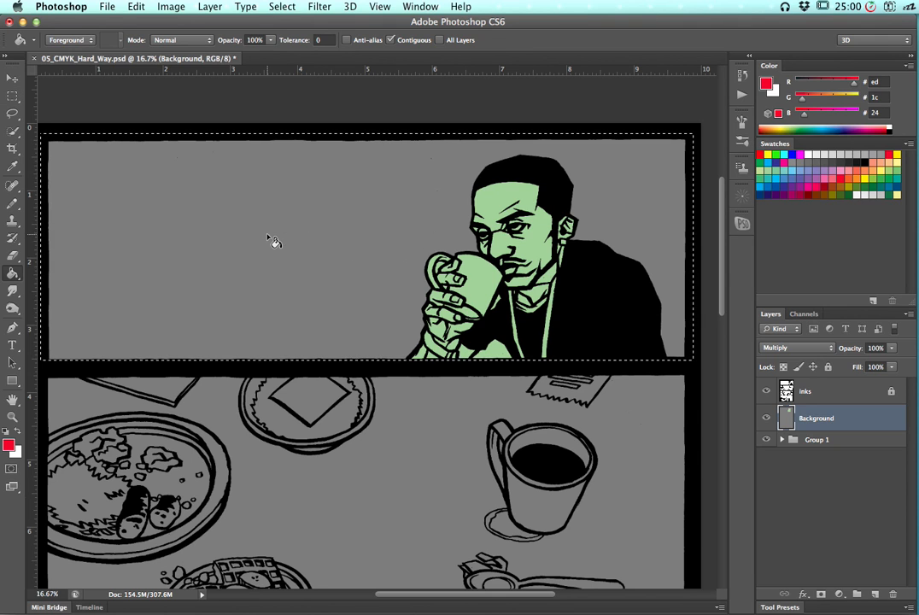
left_click(273, 242)
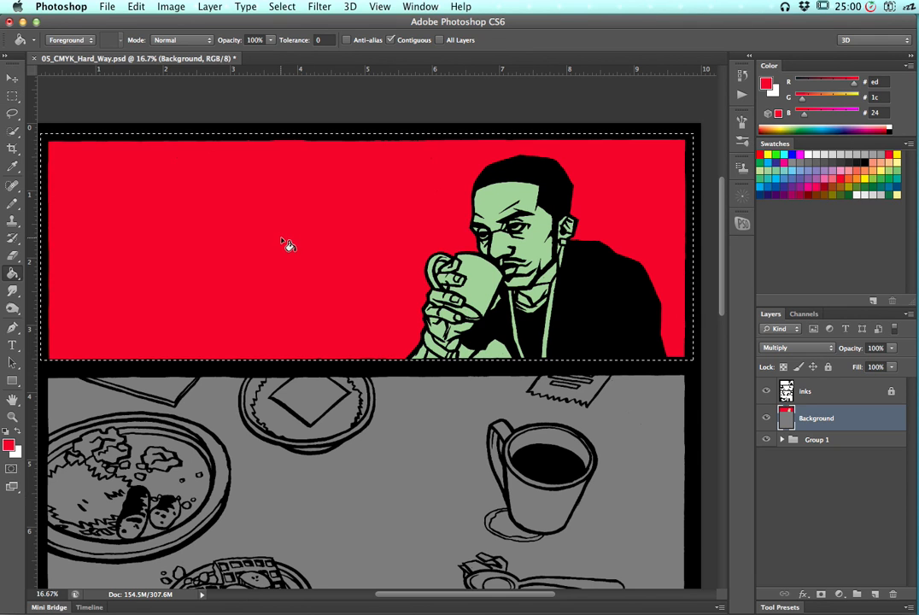
Fill the panel background with light green, then step back in History to the red fill
left_click(768, 171)
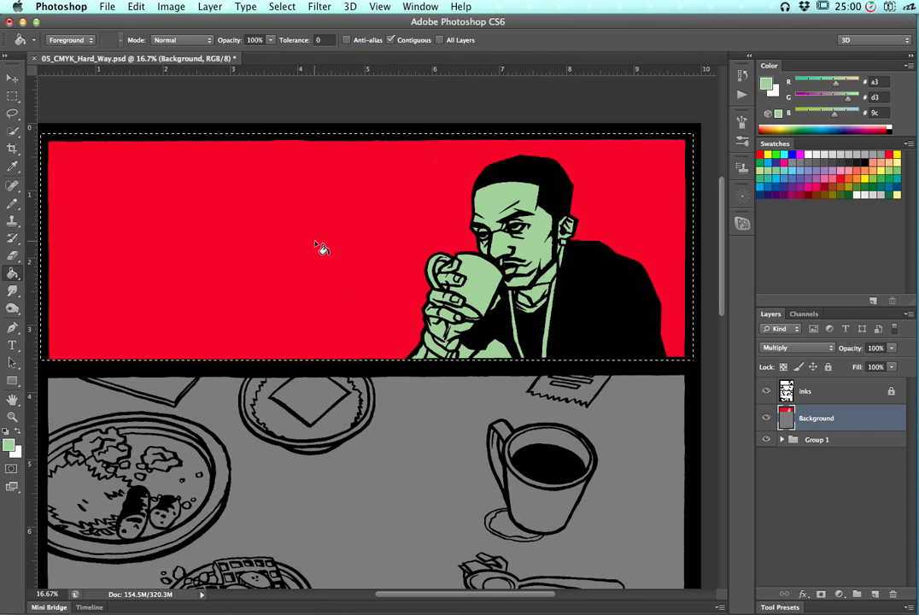
left_click(344, 242)
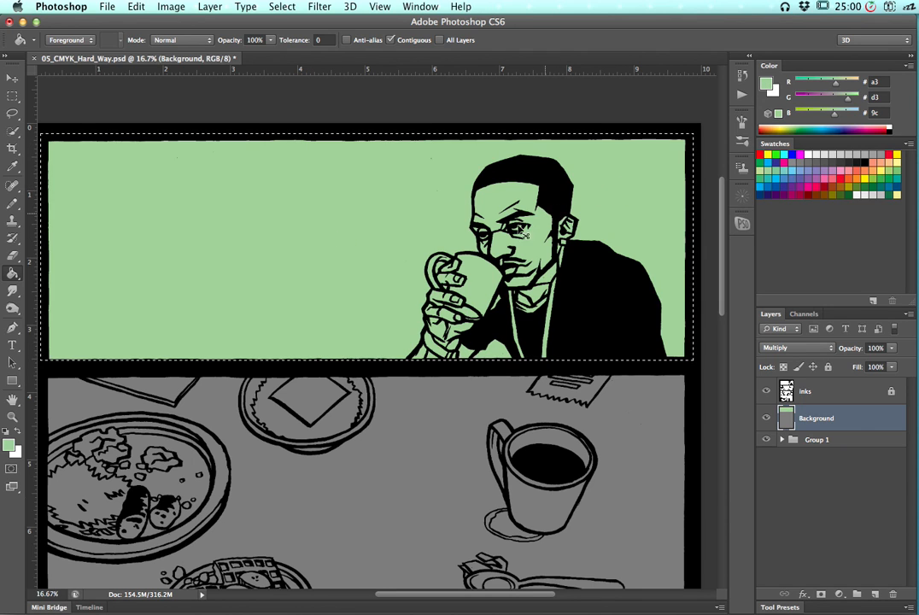
left_click(743, 75)
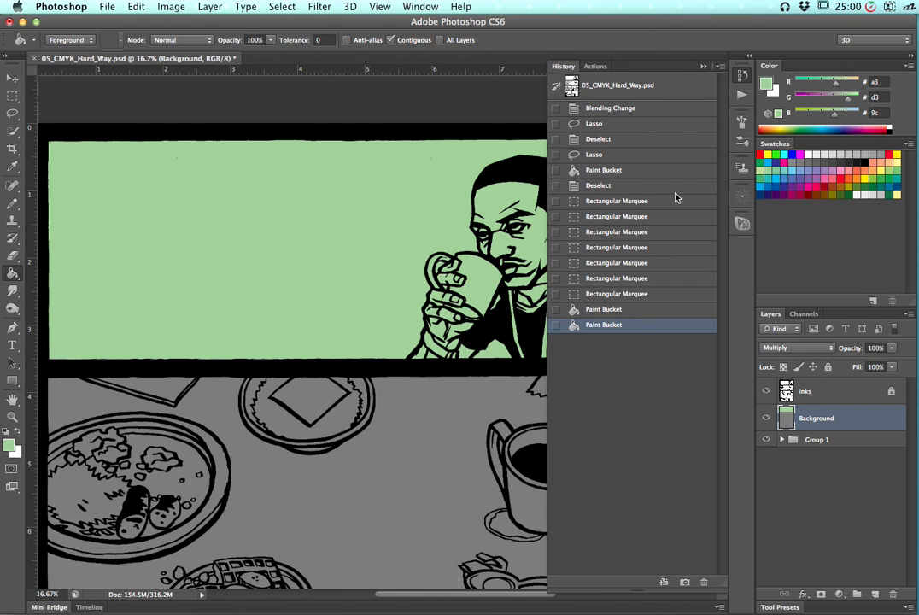
left_click(629, 311)
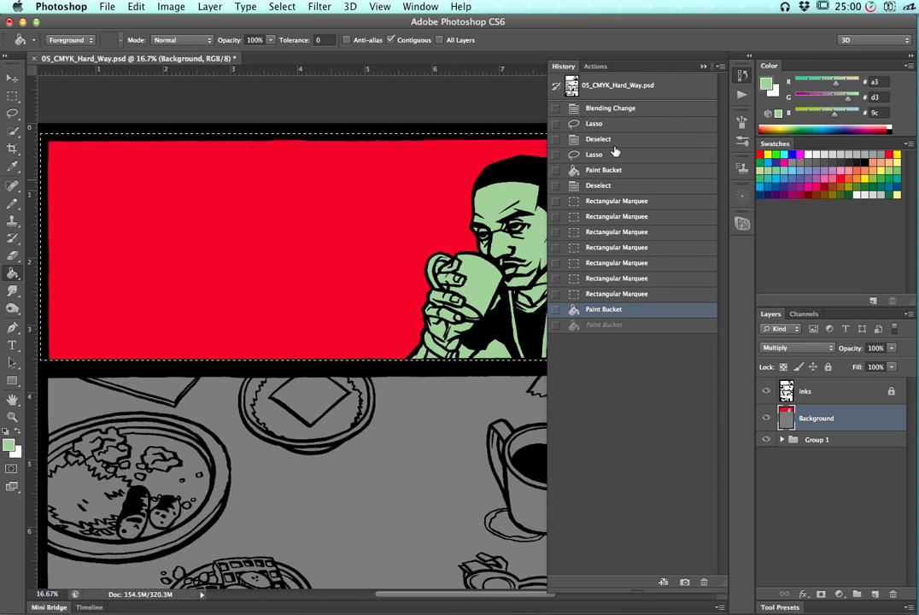
left_click(743, 77)
Fill the top panel background with the green swatch and deselect
left_click(888, 171)
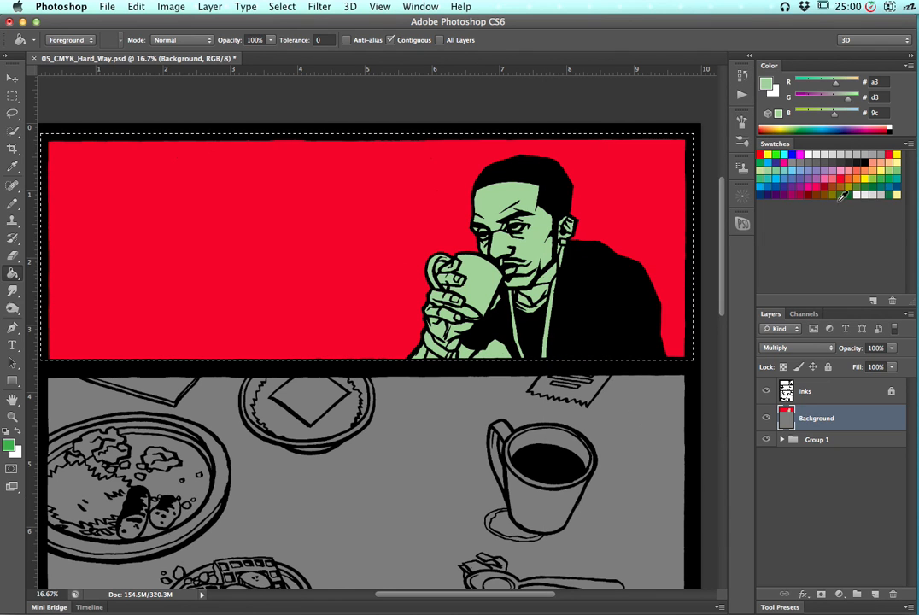
left_click(412, 226)
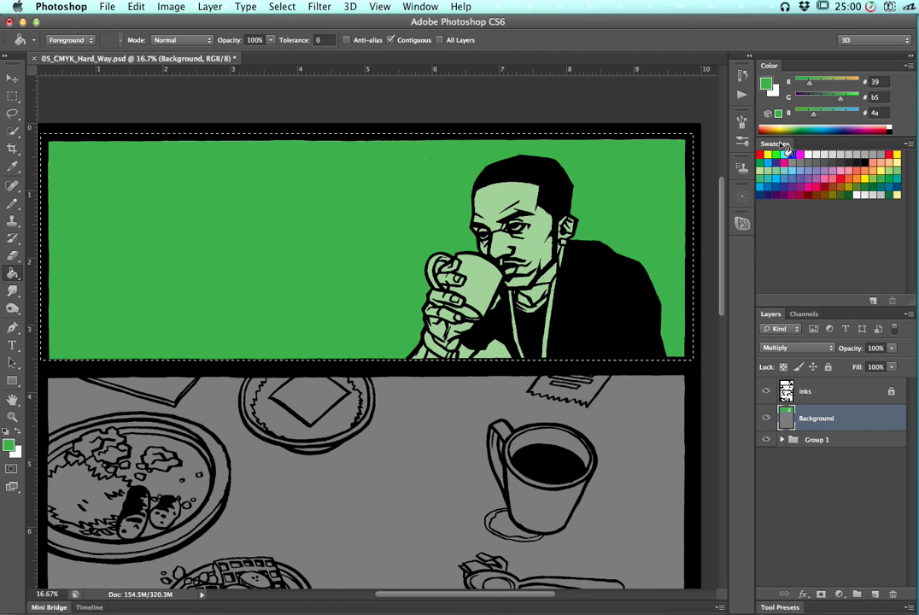
key("super+d")
Zoom in and try lasso-selecting the background gap inside the cup handle
key("l")
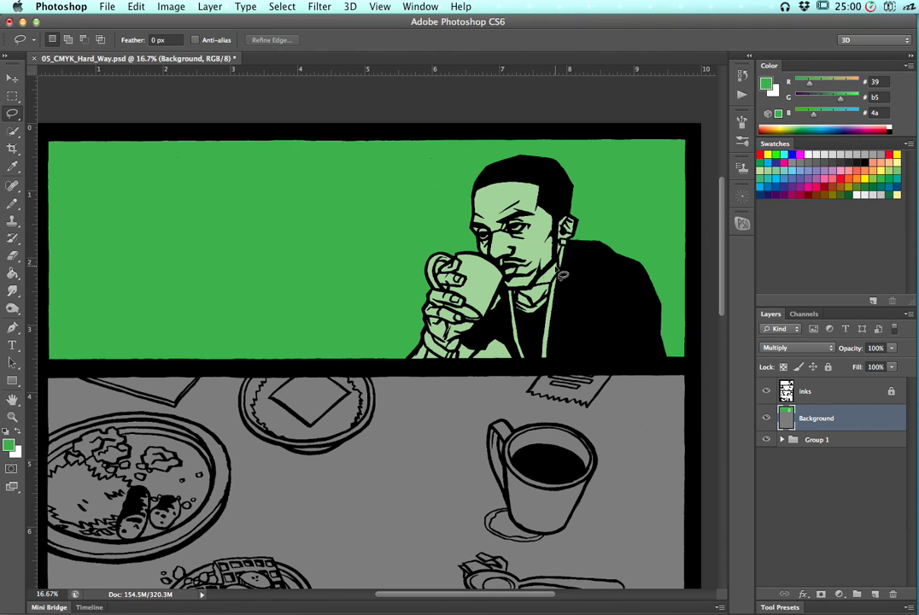
key("super+equal")
key("super+equal")
key("super+equal")
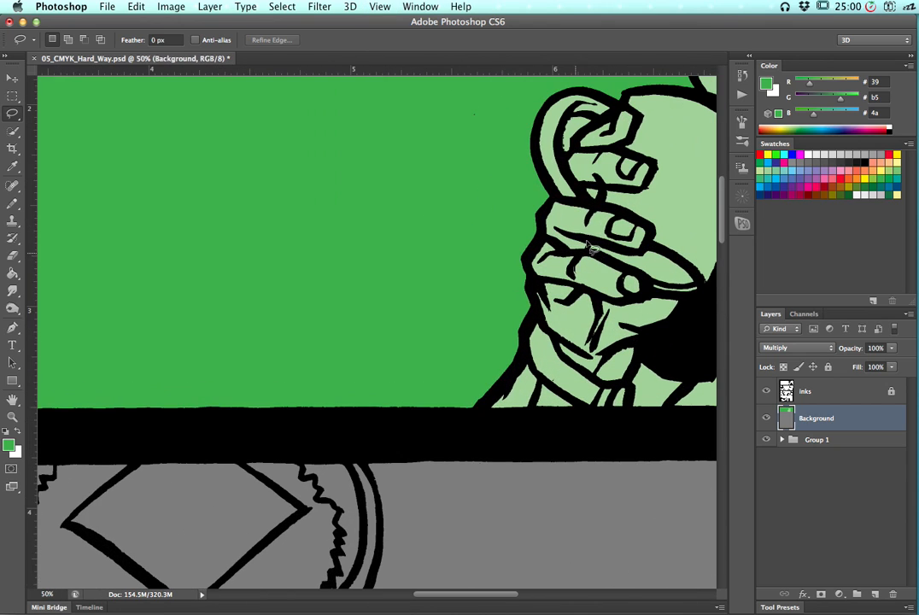
left_click_drag(364, 273, 262, 338)
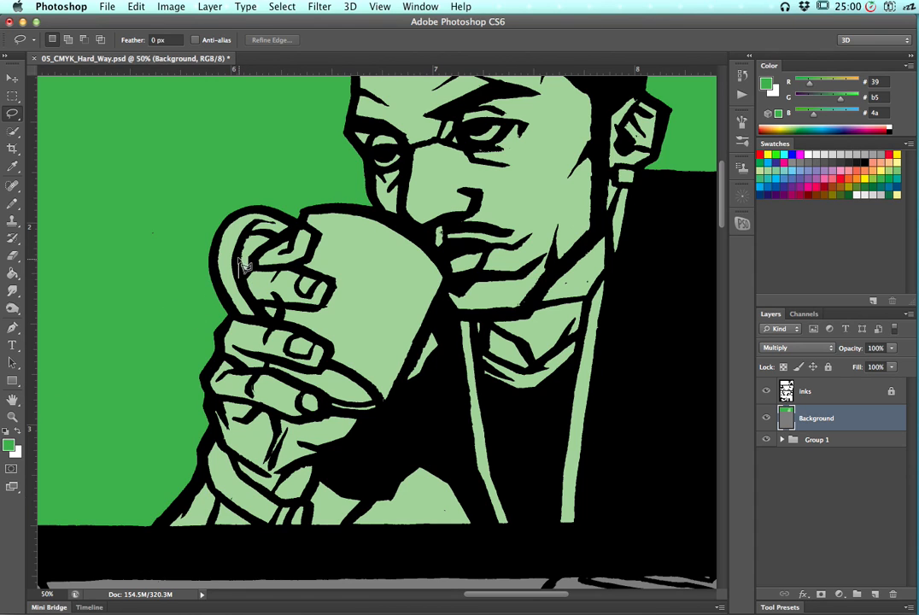
mouse_move(256, 240)
left_mouse_down()
mouse_move(281, 238)
mouse_move(245, 284)
mouse_move(263, 278)
left_mouse_up()
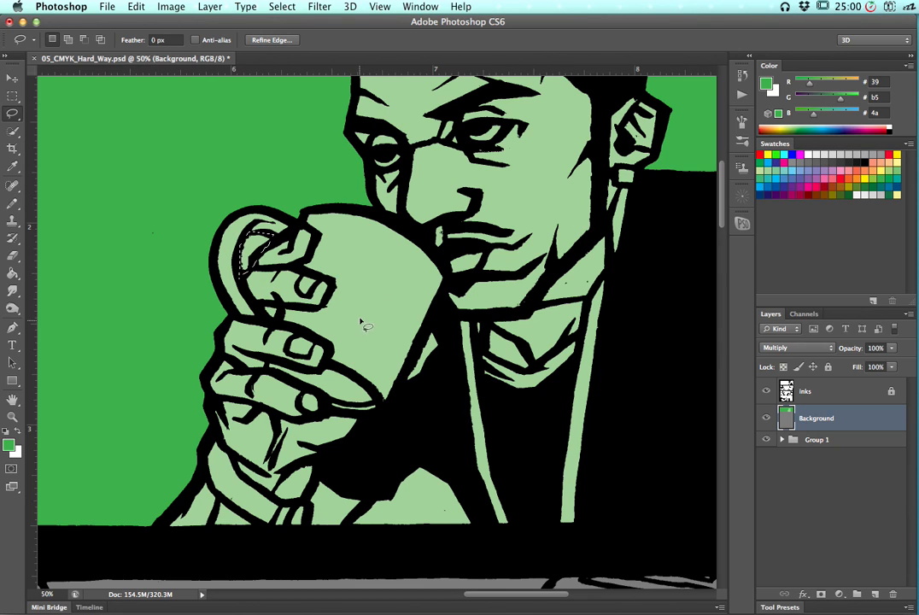
key("alt")
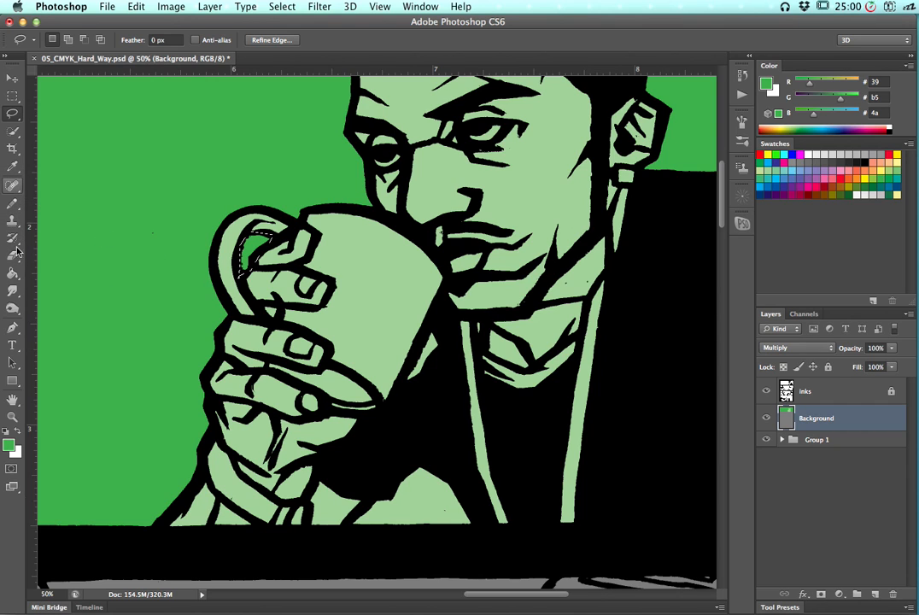
left_click_drag(14, 275, 44, 282)
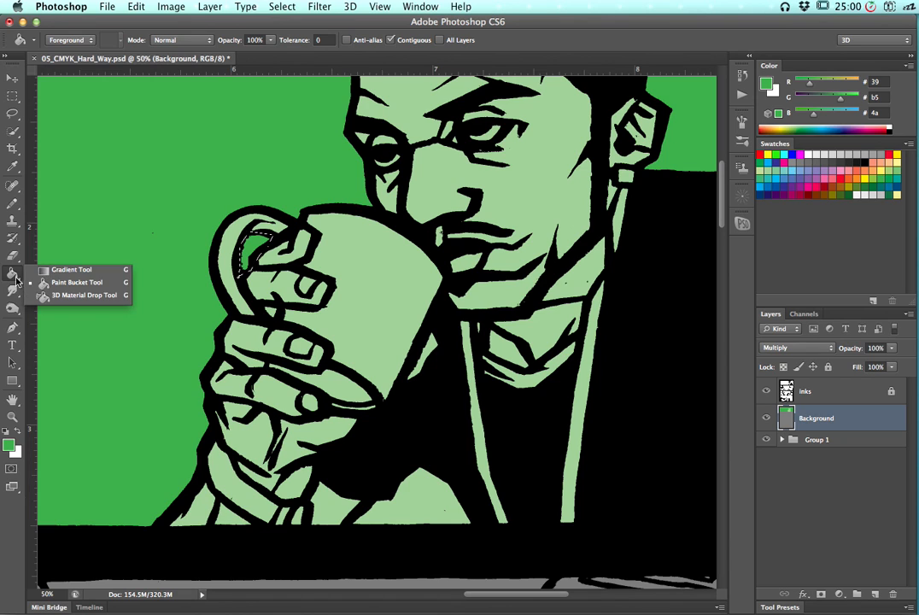
left_click(15, 282)
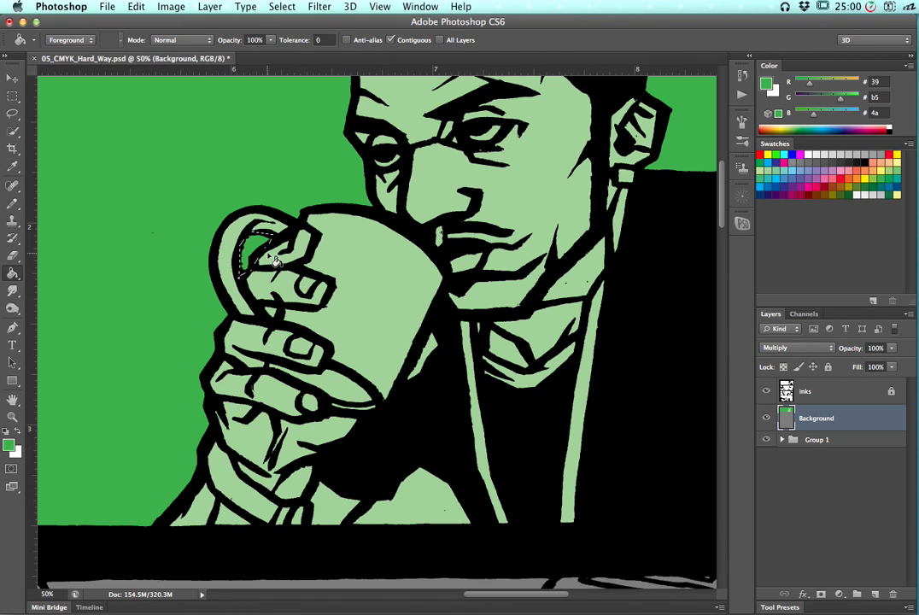
key("l")
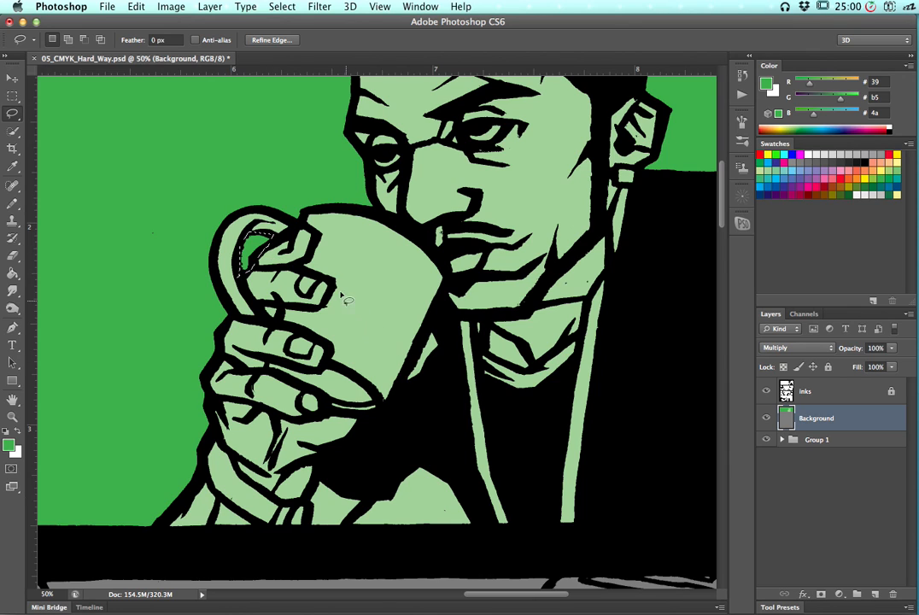
left_click(409, 386)
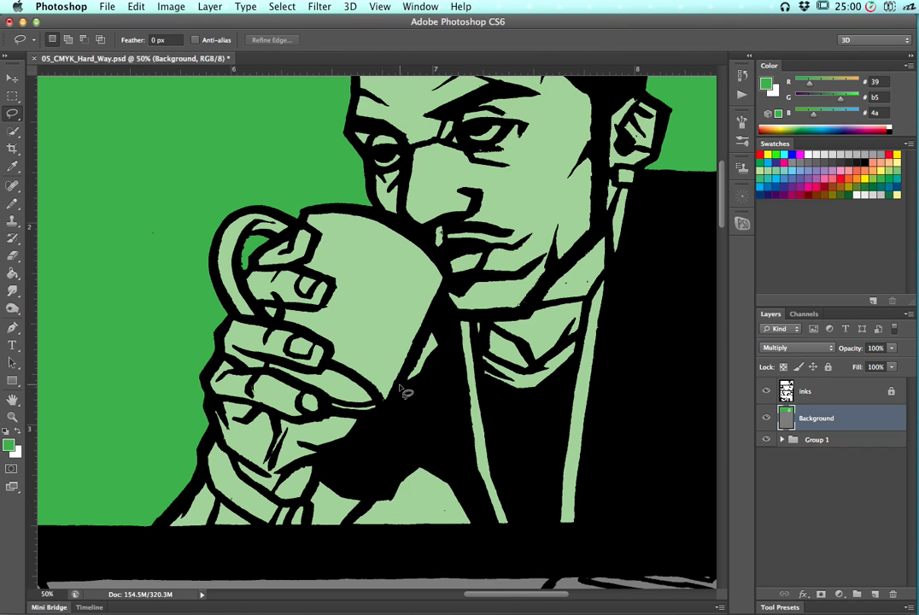
Try outlining the area below the cup and hand with the Polygonal Lasso, then deselect
left_click(398, 385)
left_click_drag(410, 373, 433, 327)
left_click(432, 325, "alt")
left_click(447, 339, "alt")
left_click(440, 365, "alt")
mouse_move(394, 400)
left_mouse_down()
mouse_move(422, 402)
mouse_move(405, 347)
mouse_move(385, 334)
mouse_move(339, 350)
mouse_move(299, 416)
left_mouse_up()
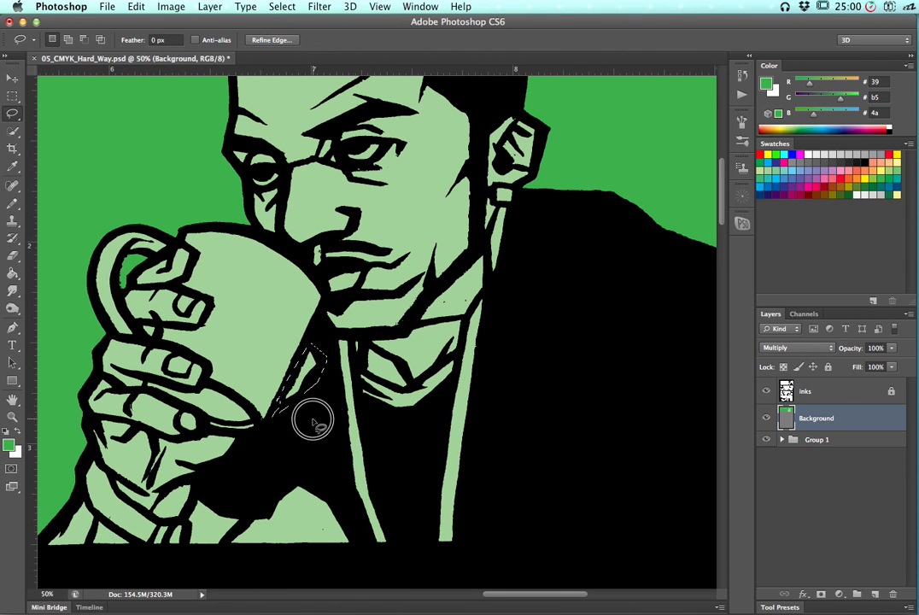
key("super+d")
Select the background gap between the fingers and the gap below the arm, fill them with green, and deselect
left_click_drag(290, 453, 388, 322)
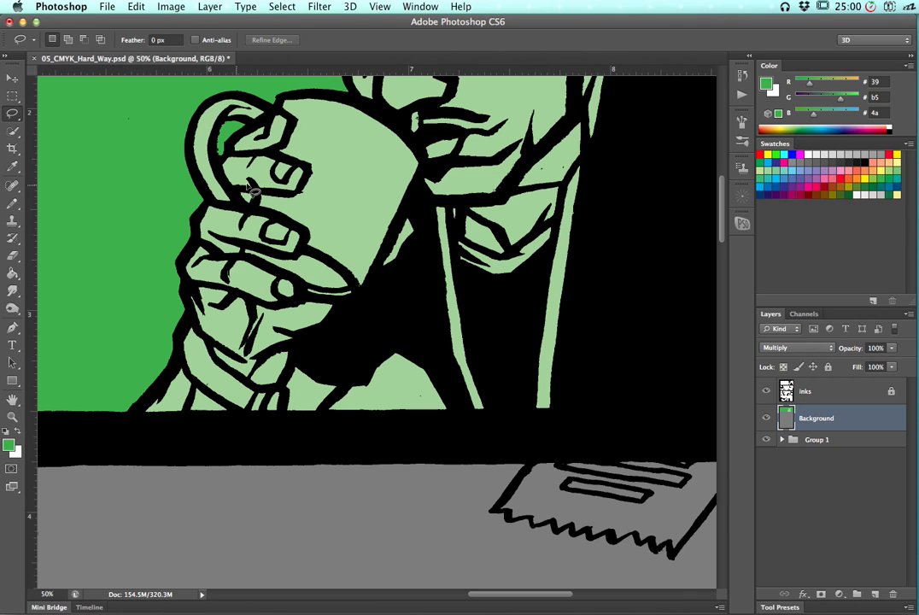
mouse_move(237, 187)
left_mouse_down()
mouse_move(245, 214)
mouse_move(236, 187)
left_mouse_up()
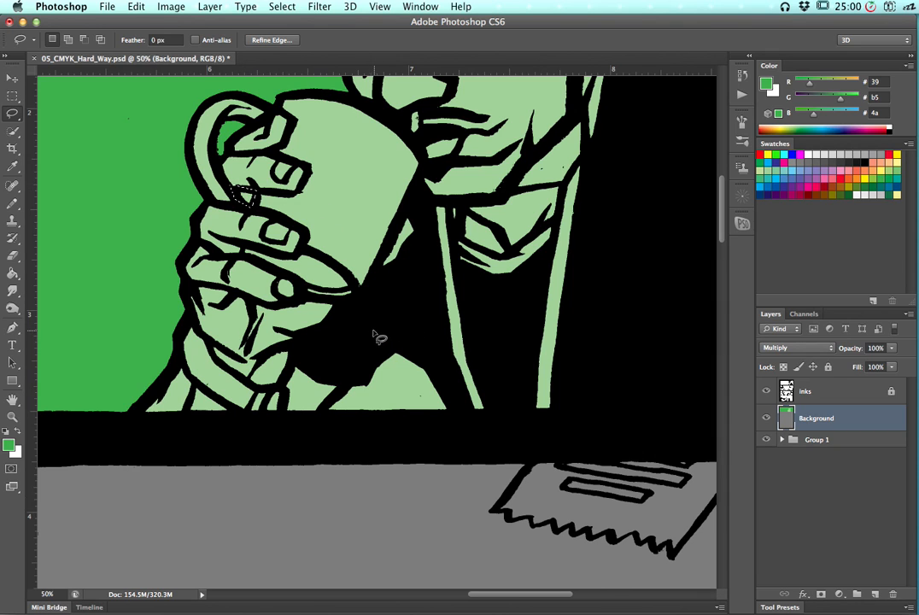
key("shift")
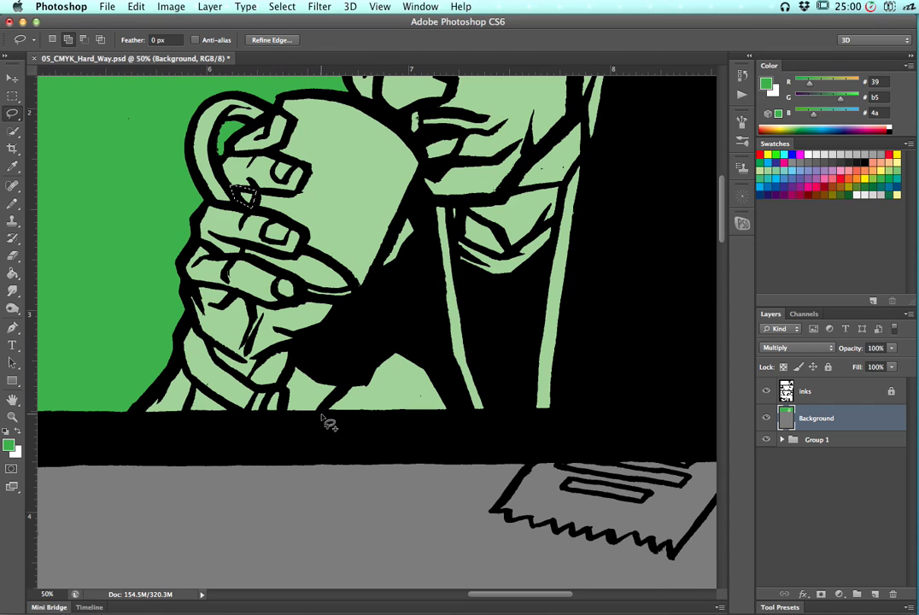
key("shift+alt")
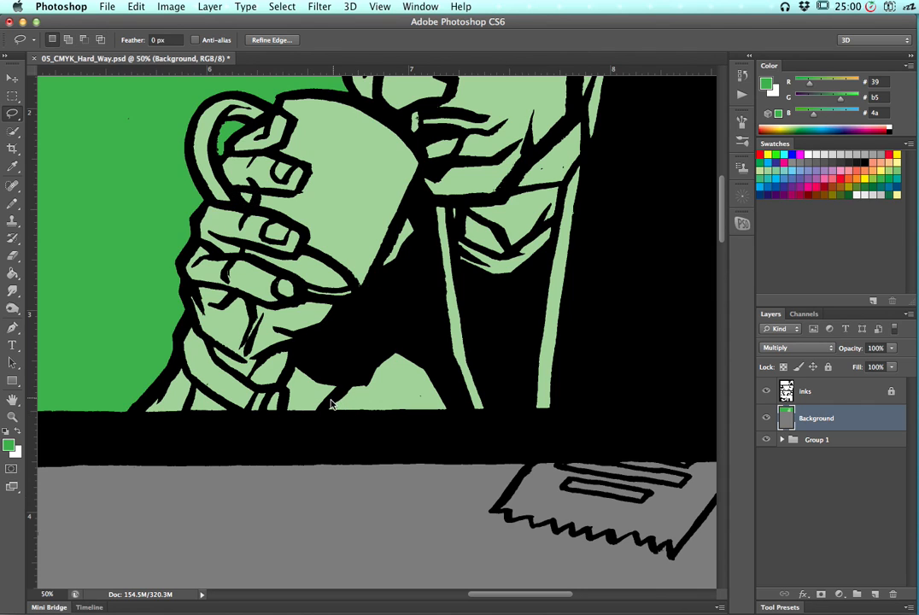
mouse_move(341, 387)
left_mouse_down()
mouse_move(412, 340)
mouse_move(451, 370)
mouse_move(466, 423)
mouse_move(329, 421)
mouse_move(320, 410)
mouse_move(351, 391)
left_mouse_up()
key("shift")
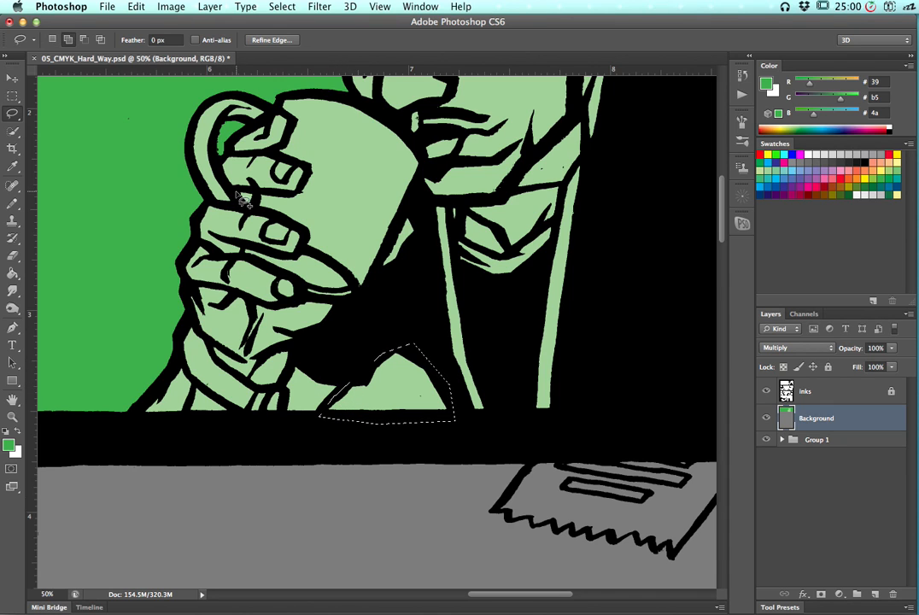
mouse_move(237, 197)
left_mouse_down()
mouse_move(246, 180)
mouse_move(259, 201)
mouse_move(240, 205)
mouse_move(235, 193)
mouse_move(243, 198)
left_mouse_up()
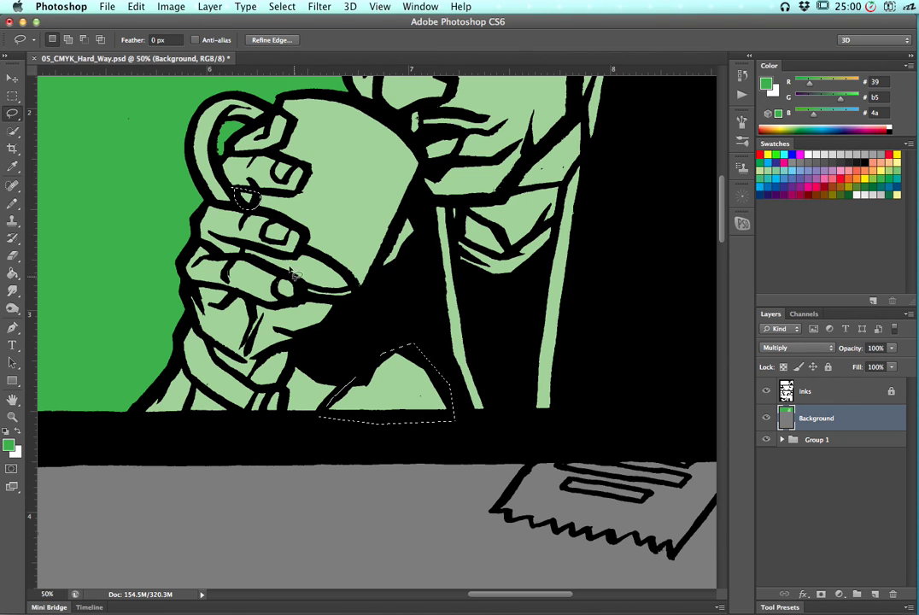
key("alt")
key("alt+BackSpace")
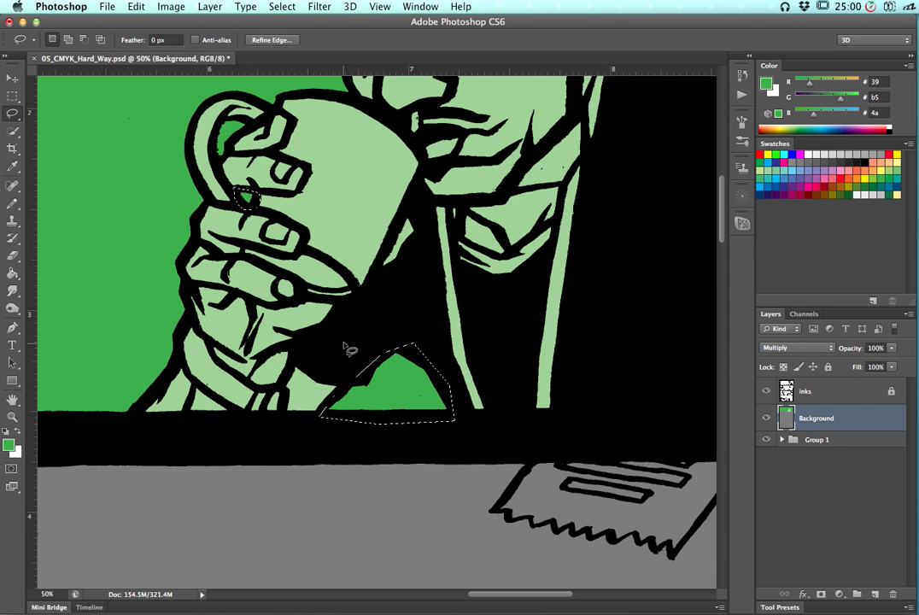
key("super+d")
Lasso loosely around the cup handle and fill only the handle with orange, then deselect
left_click_drag(431, 190, 424, 270)
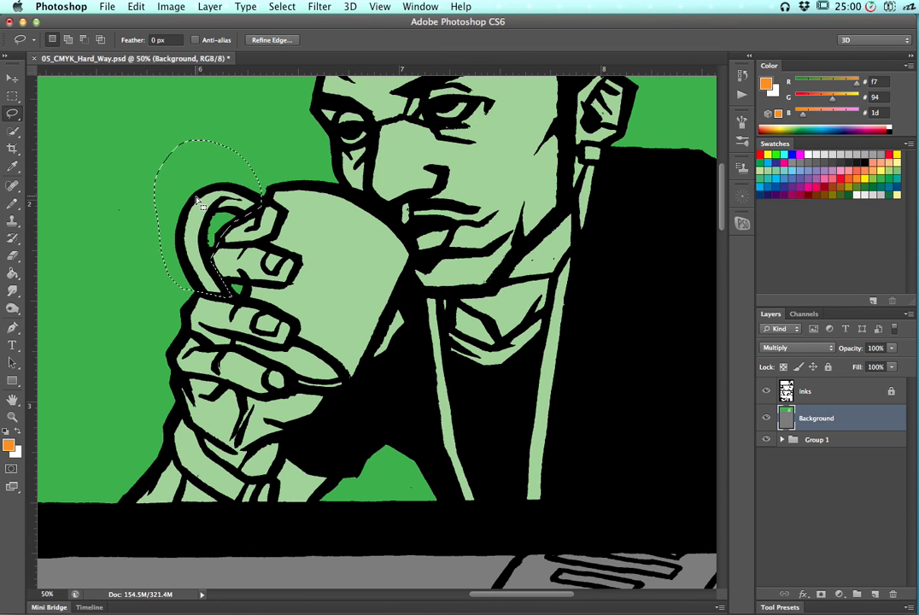
key("alt+BackSpace")
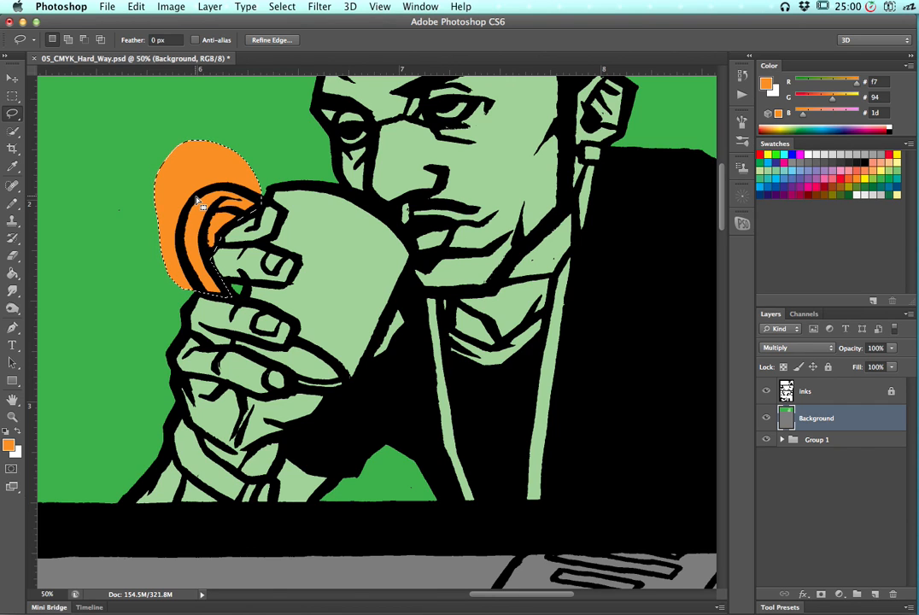
left_click(744, 93)
key("super+z")
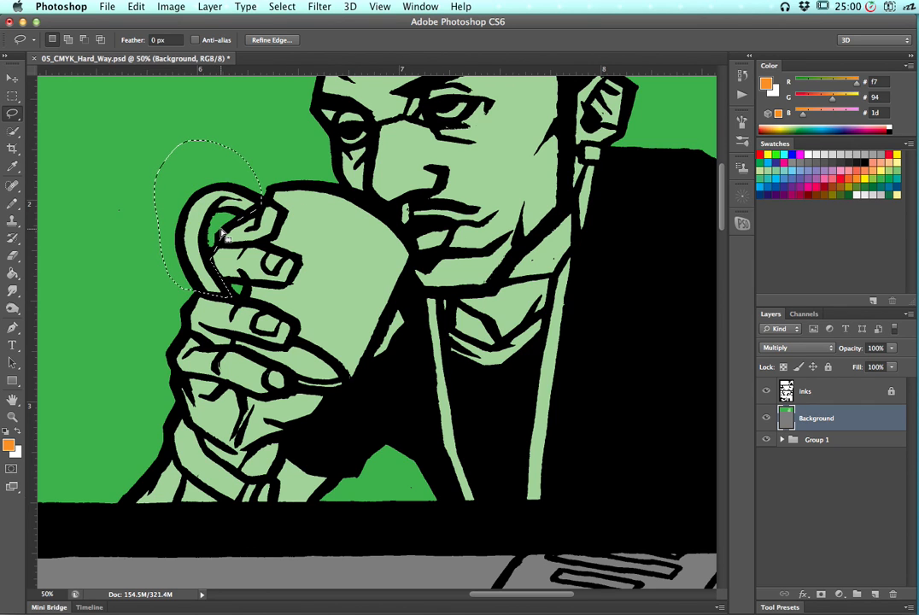
key("g")
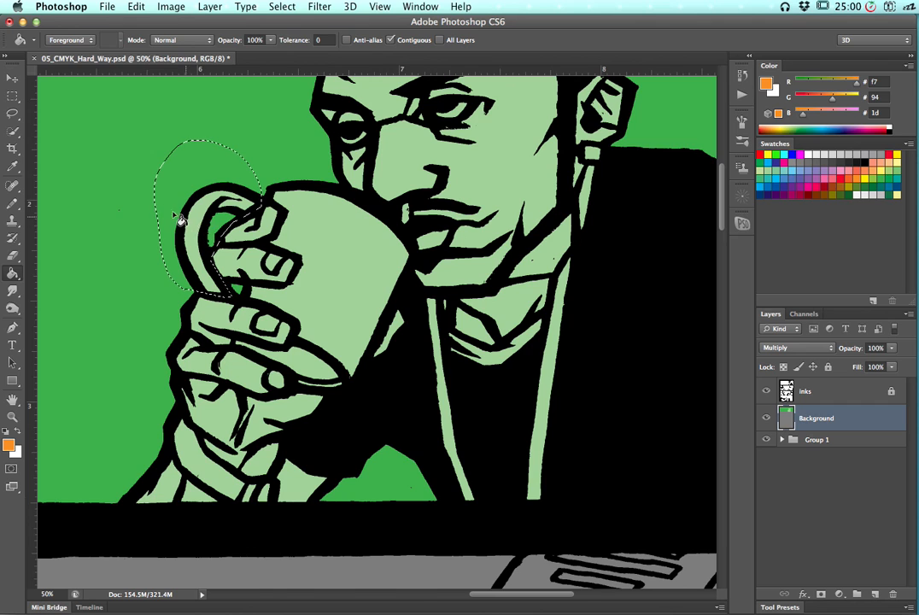
left_click(207, 228)
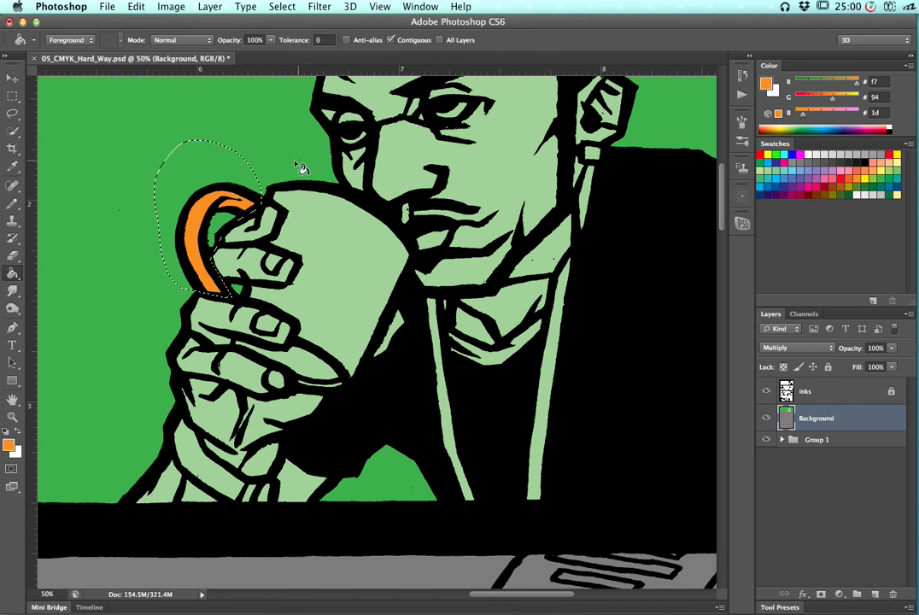
key("super+d")
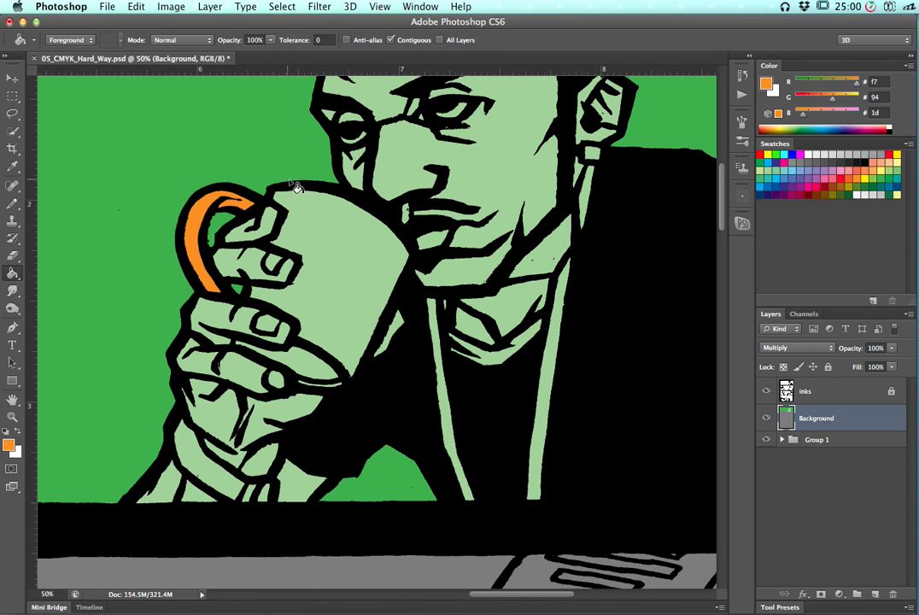
Outline the cup body with the Lasso
key("l")
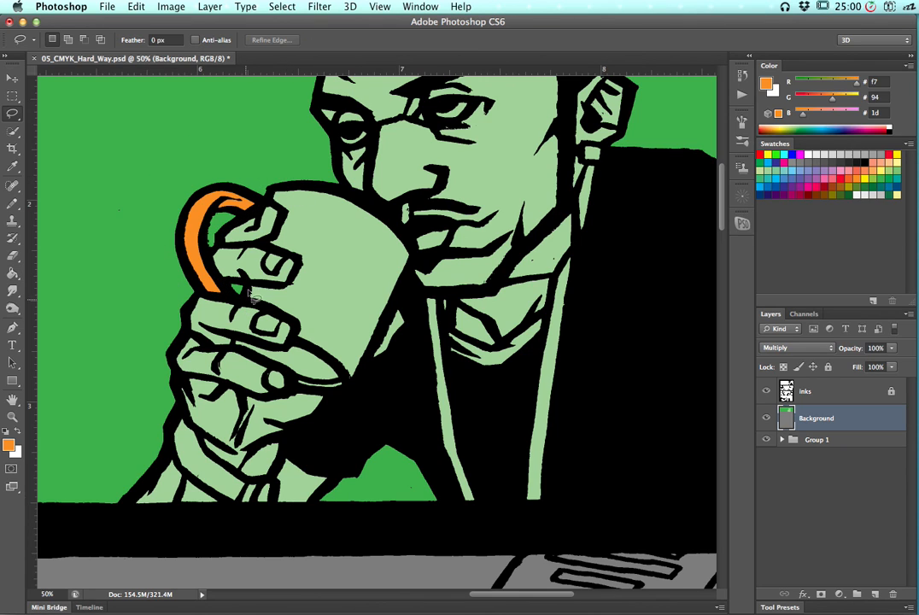
mouse_move(246, 289)
left_mouse_down()
mouse_move(287, 287)
mouse_move(280, 291)
mouse_move(305, 265)
mouse_move(259, 246)
mouse_move(283, 235)
mouse_move(270, 243)
mouse_move(287, 213)
mouse_move(266, 199)
mouse_move(282, 184)
mouse_move(355, 193)
mouse_move(409, 216)
mouse_move(395, 222)
mouse_move(414, 256)
mouse_move(356, 402)
mouse_move(292, 393)
mouse_move(295, 376)
mouse_move(231, 348)
mouse_move(237, 338)
mouse_move(274, 350)
mouse_move(302, 346)
mouse_move(294, 345)
mouse_move(295, 325)
mouse_move(267, 305)
left_mouse_up()
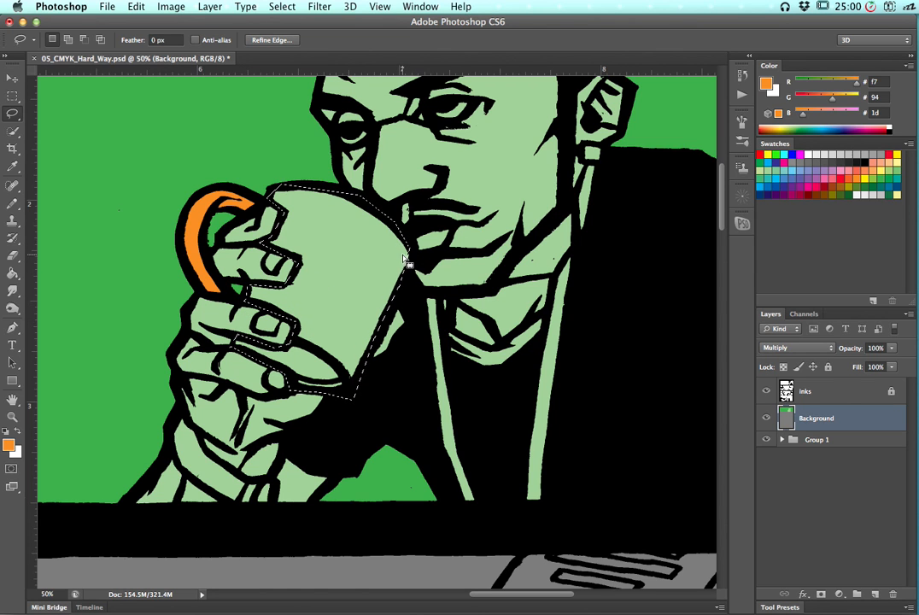
Extend the cup body selection along its right edge, fill it with orange, and deselect
key("super+equal")
key("super+equal")
key("super+equal")
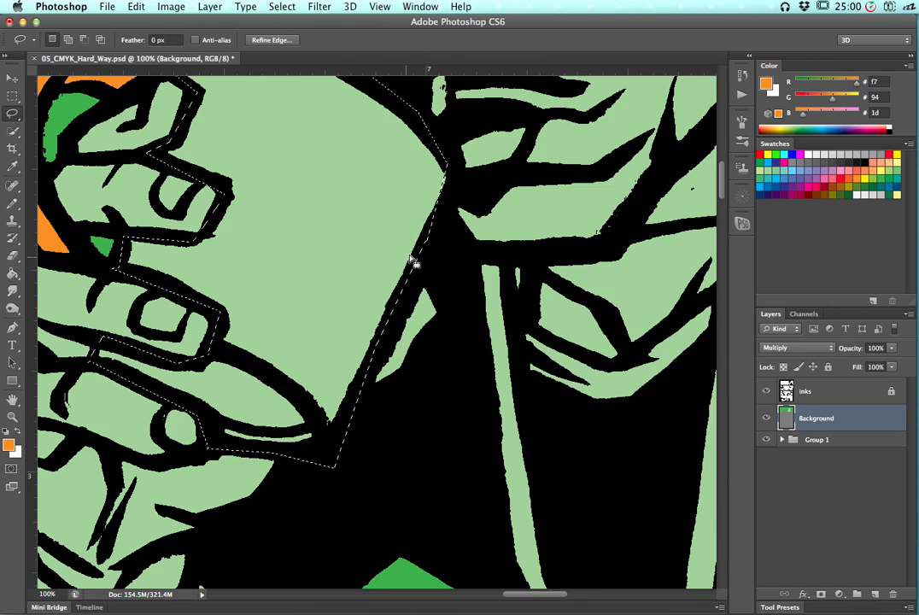
left_click_drag(468, 149, 371, 356)
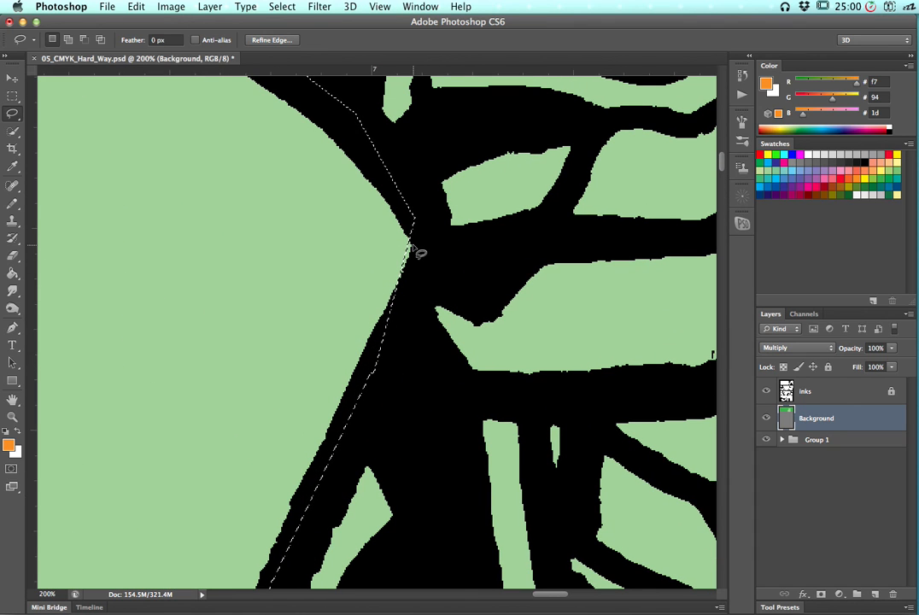
key("shift")
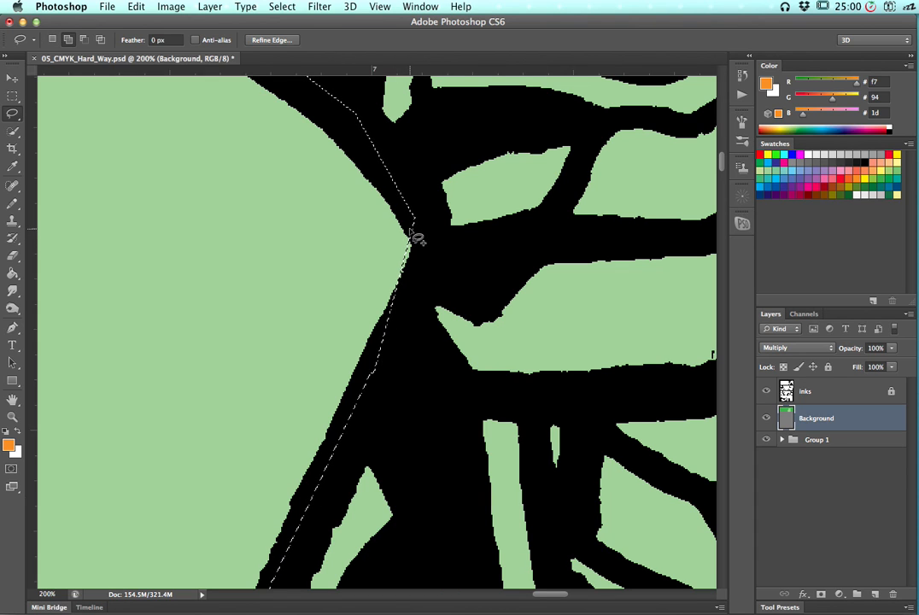
mouse_move(379, 264)
left_mouse_down()
mouse_move(386, 295)
mouse_move(428, 285)
mouse_move(420, 248)
mouse_move(396, 233)
mouse_move(384, 269)
left_mouse_up()
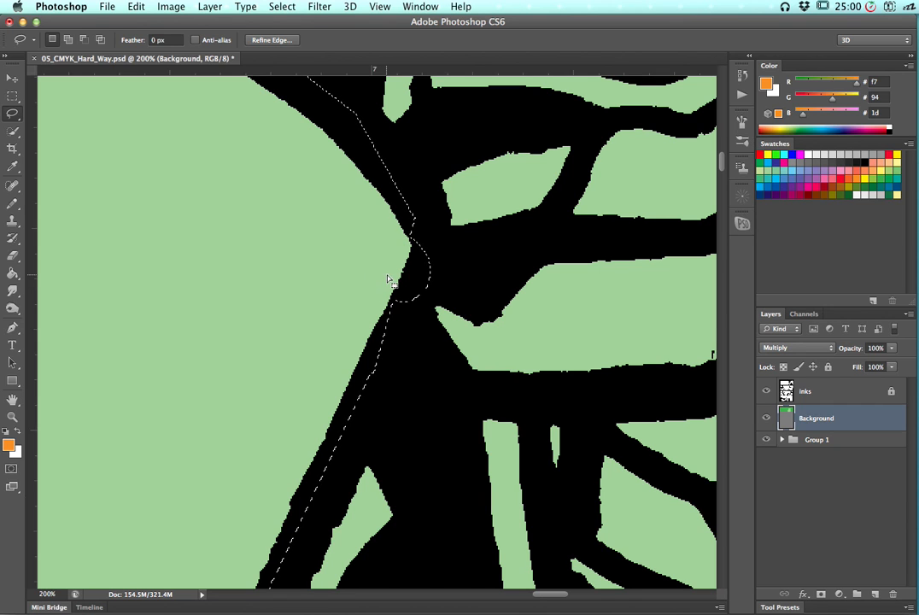
key("shift")
mouse_move(419, 229)
left_mouse_down()
mouse_move(425, 243)
mouse_move(386, 266)
left_mouse_up()
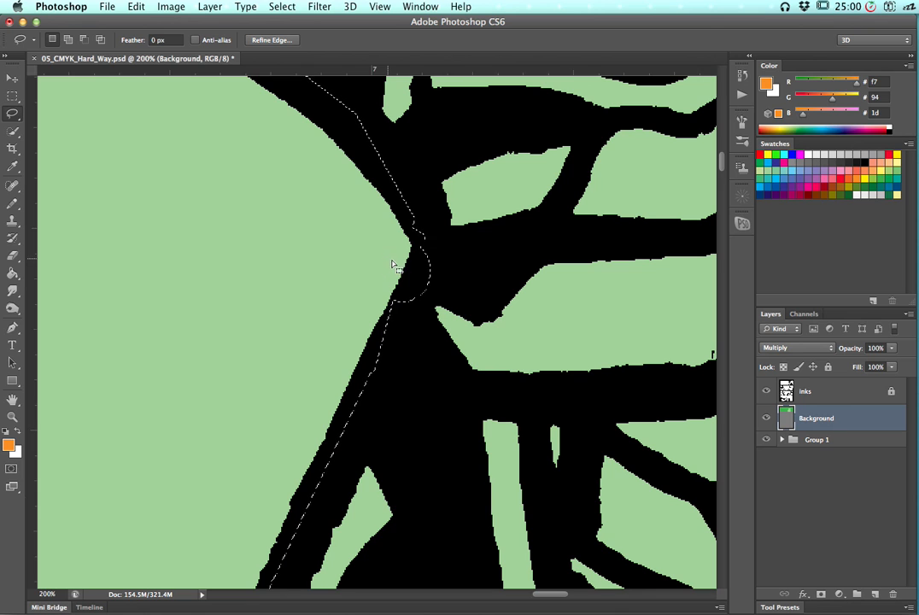
key("super+minus")
key("super+minus")
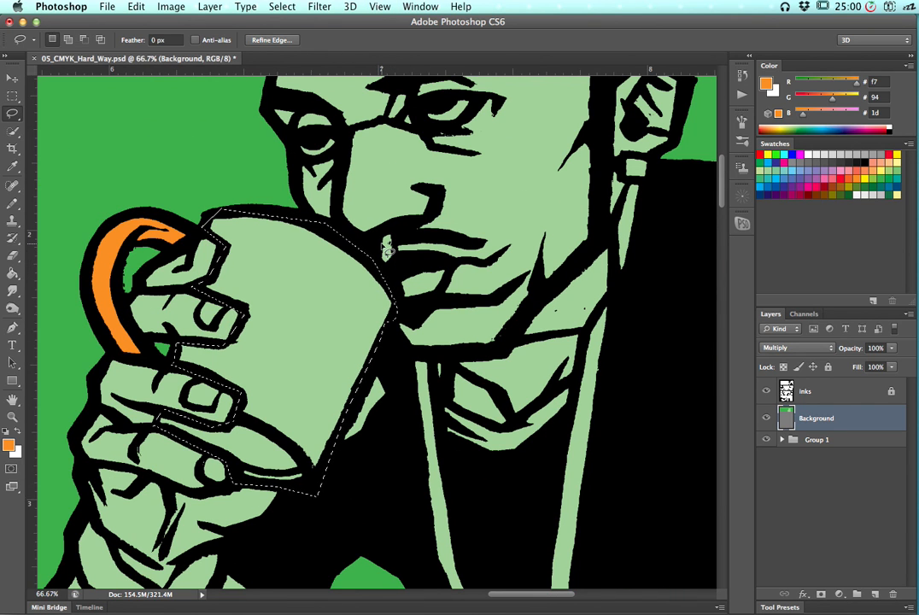
key("alt+BackSpace")
key("super+d")
Lasso around the lanyard straps and fill them with the blue swatch
left_click_drag(355, 399, 240, 289)
key("super+minus")
key("super+minus")
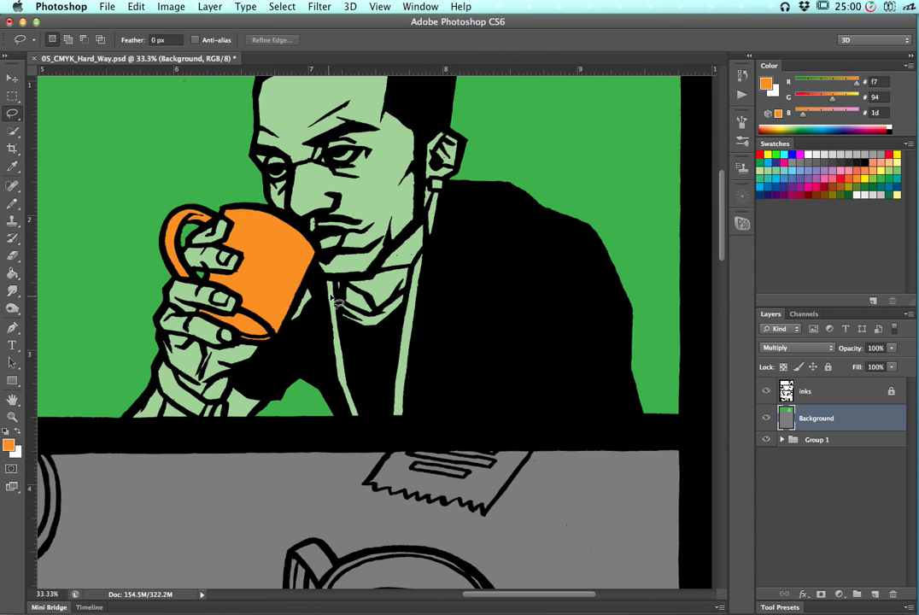
mouse_move(177, 220)
left_mouse_down()
mouse_move(200, 262)
mouse_move(191, 256)
left_mouse_up()
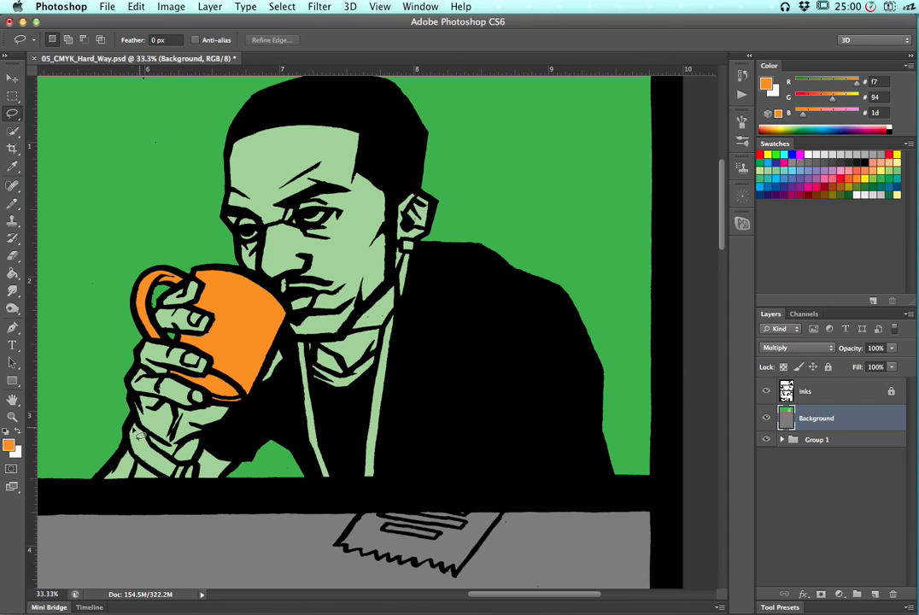
left_click_drag(167, 382, 217, 334)
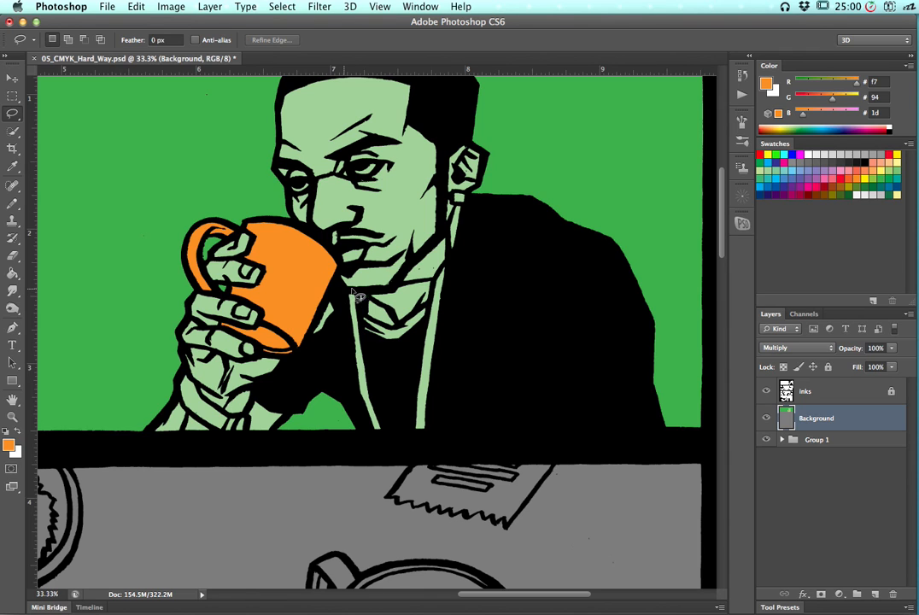
mouse_move(345, 287)
left_mouse_down()
mouse_move(363, 321)
mouse_move(360, 310)
mouse_move(379, 331)
mouse_move(400, 335)
mouse_move(432, 320)
mouse_move(438, 275)
mouse_move(448, 254)
mouse_move(464, 253)
mouse_move(450, 248)
mouse_move(446, 231)
mouse_move(463, 211)
mouse_move(450, 205)
mouse_move(475, 196)
mouse_move(479, 350)
mouse_move(457, 443)
mouse_move(377, 450)
mouse_move(354, 437)
mouse_move(342, 295)
left_mouse_up()
key("g")
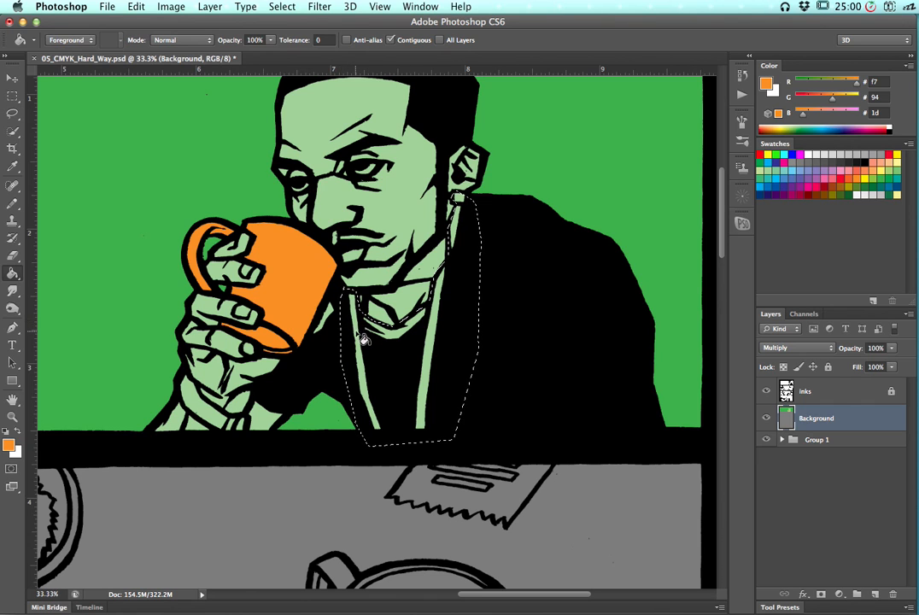
left_click(791, 178)
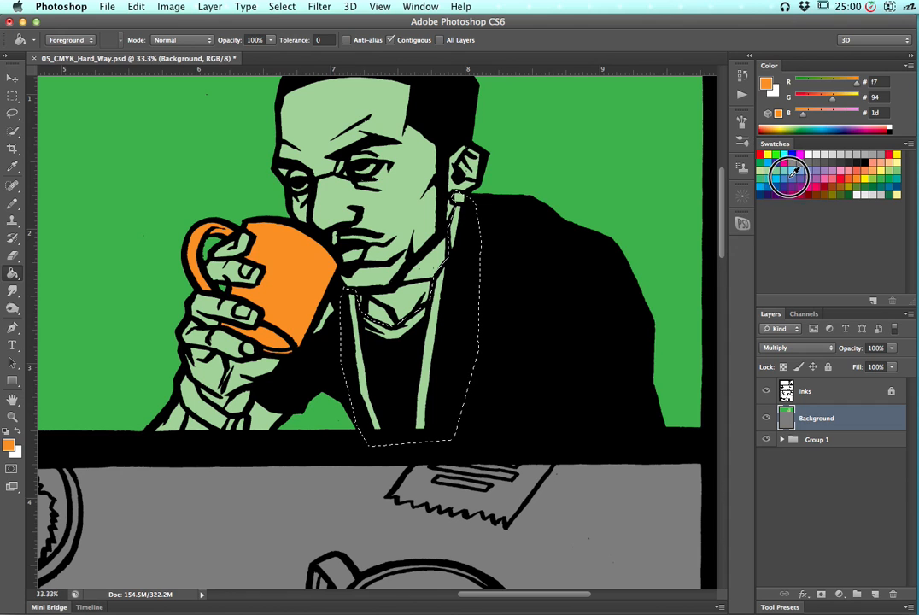
left_click(367, 385)
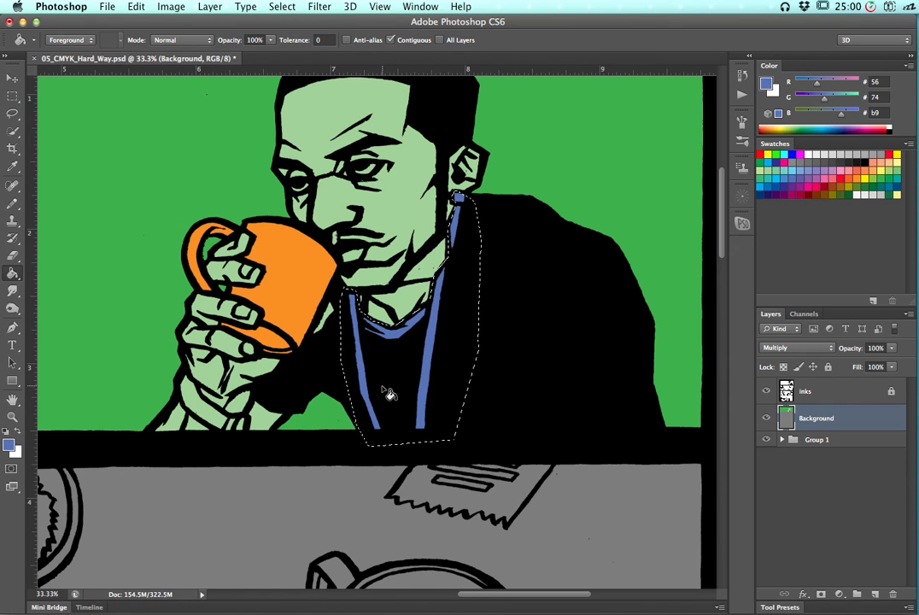
Lasso a small spot beside the collar, fill it with blue, and deselect
key("ctrl+d")
key("l")
mouse_move(365, 316)
left_mouse_down()
mouse_move(374, 352)
mouse_move(393, 363)
mouse_move(405, 355)
mouse_move(360, 307)
left_mouse_up()
key("alt+BackSpace")
key("super+d")
Lasso the shirt collar, sample orange from the cup, fill the collar with orange, and deselect
mouse_move(372, 357)
left_mouse_down()
mouse_move(420, 352)
mouse_move(431, 303)
mouse_move(426, 295)
mouse_move(369, 302)
left_mouse_up()
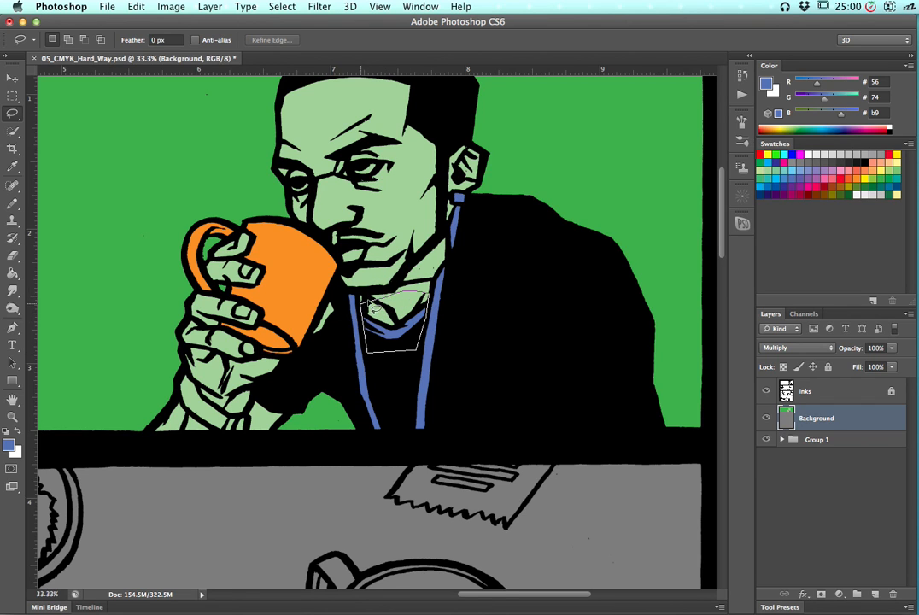
key("g")
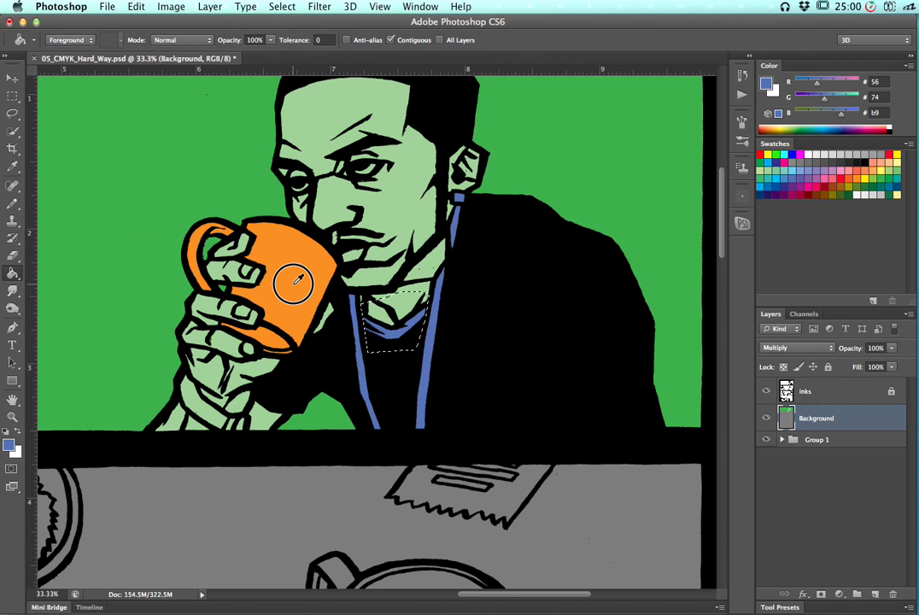
left_click(318, 290, "alt")
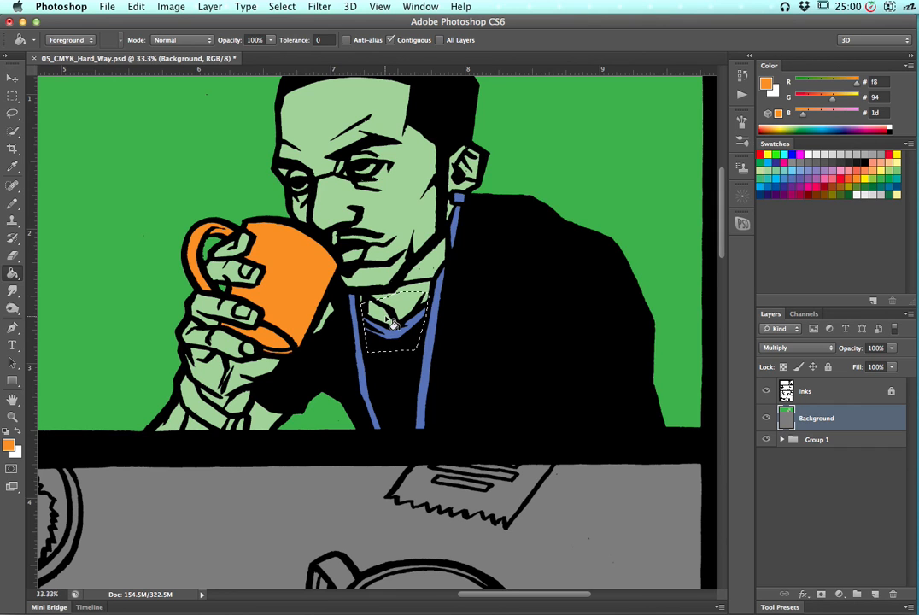
left_click(236, 172)
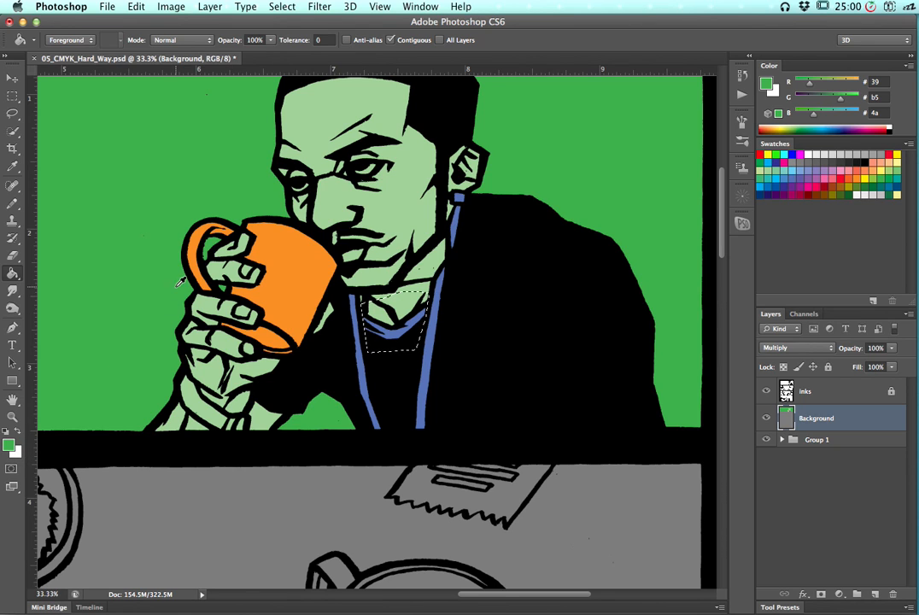
left_click(303, 265, "alt")
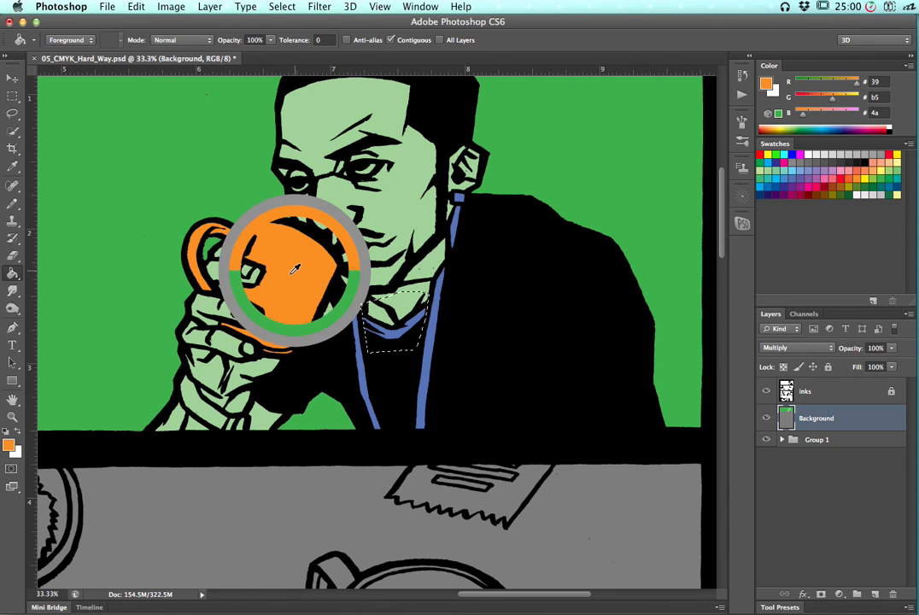
left_click(363, 356, "alt")
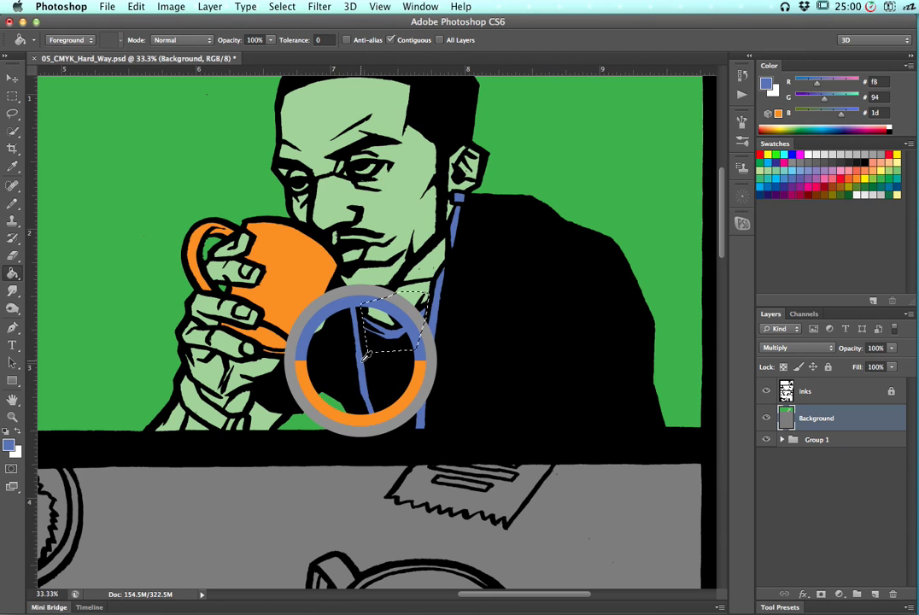
left_click(305, 287, "alt")
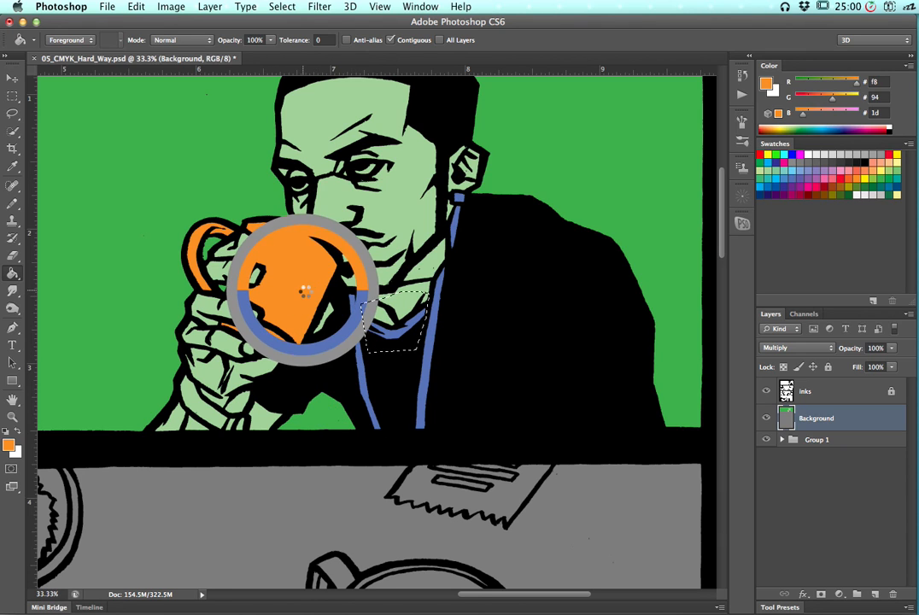
left_click(412, 340)
key("super+d")
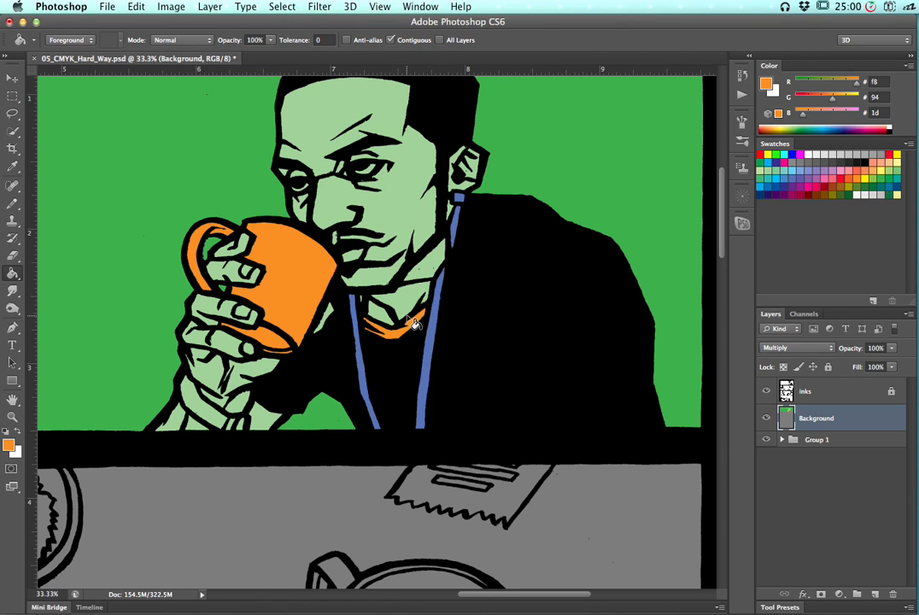
Lasso the earring and fill it with the yellow swatch, then deselect
key("l")
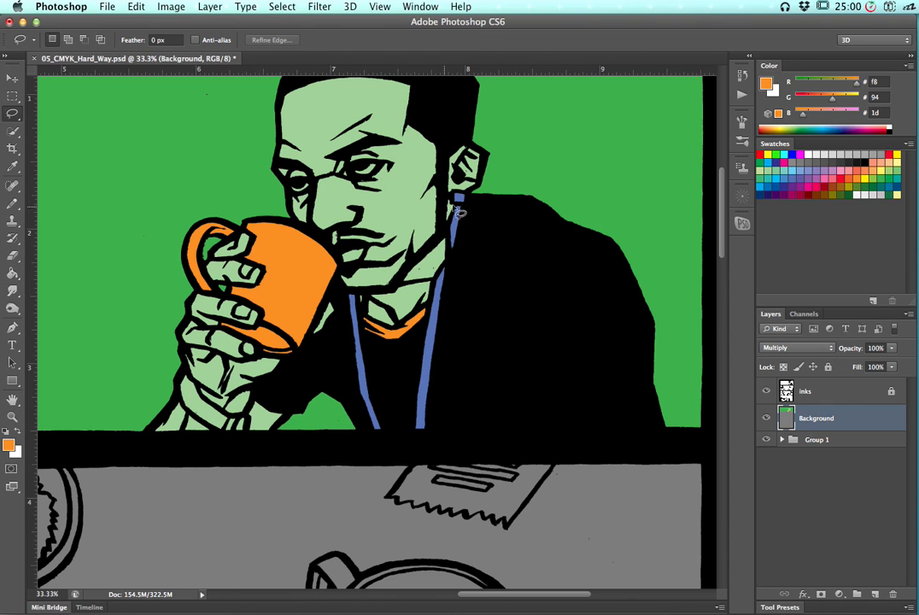
mouse_move(446, 204)
left_mouse_down()
mouse_move(473, 193)
mouse_move(455, 177)
mouse_move(432, 192)
mouse_move(455, 210)
left_mouse_up()
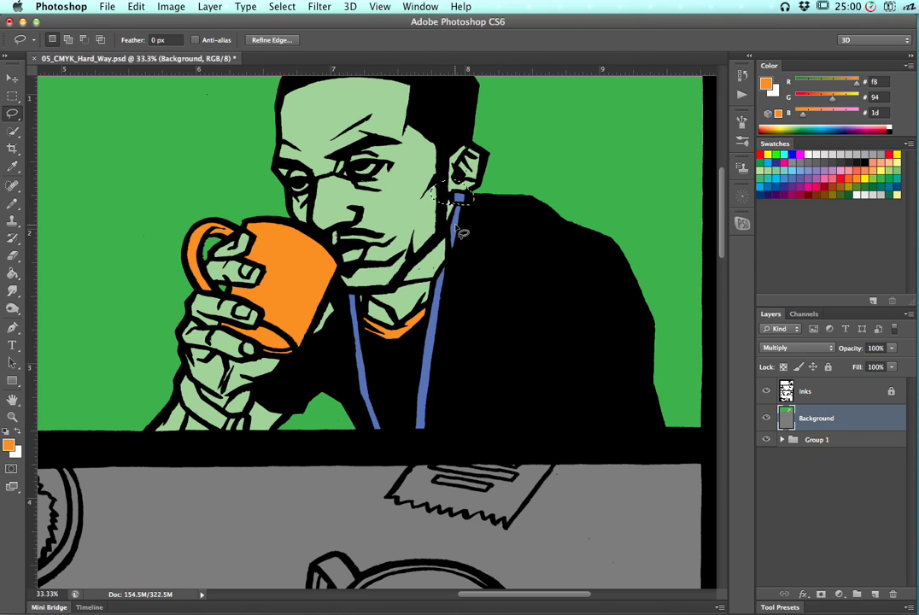
left_click(857, 178)
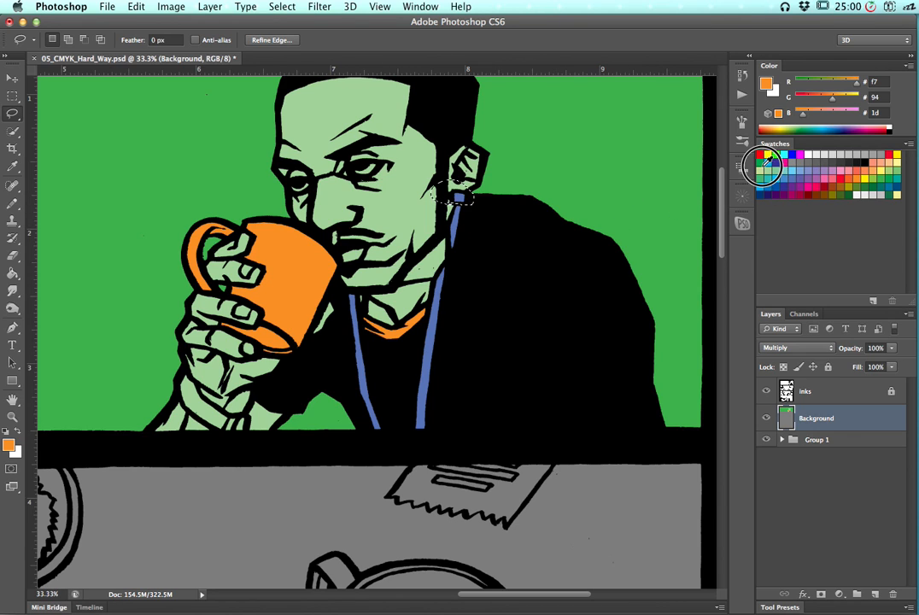
left_click(663, 185)
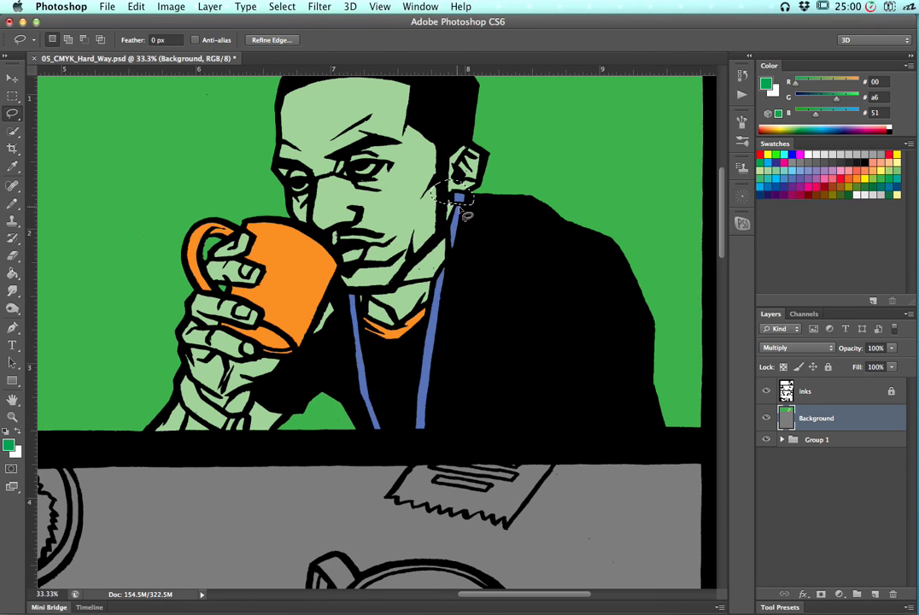
key("g")
left_click(774, 181)
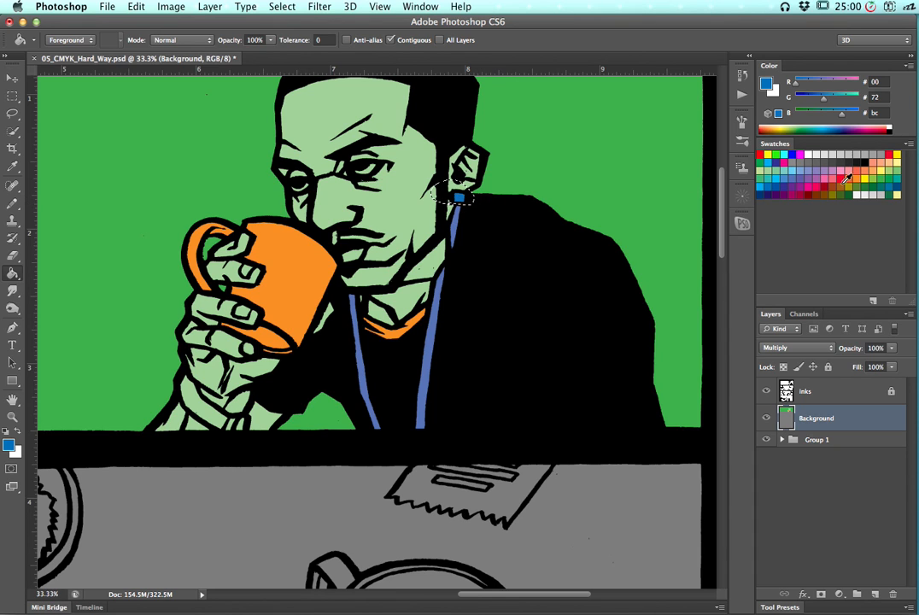
left_click(860, 178)
left_click(460, 198)
key("super+d")
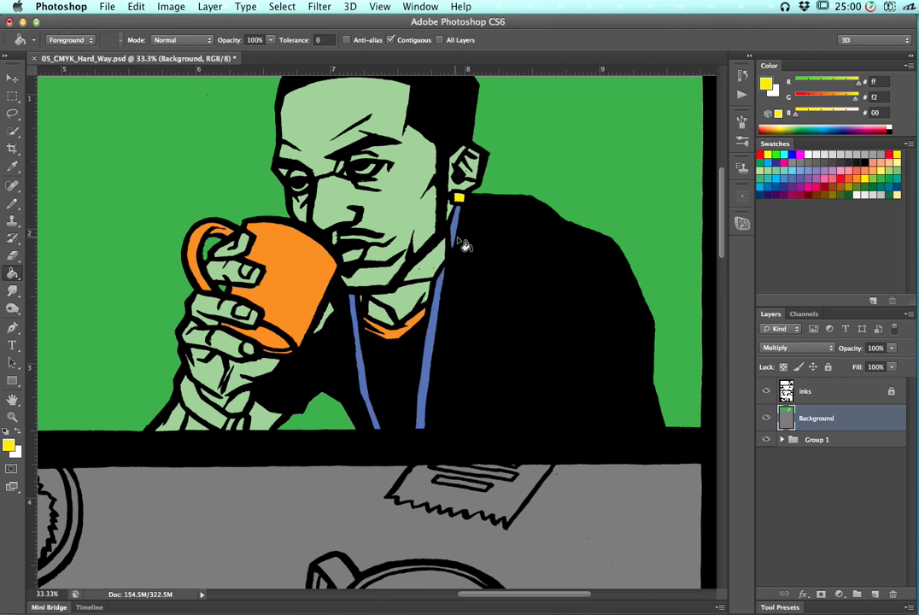
Lasso the shirt cuff at the wrist and fill it with the pink swatch, then deselect
key("l")
left_click_drag(298, 295, 257, 243)
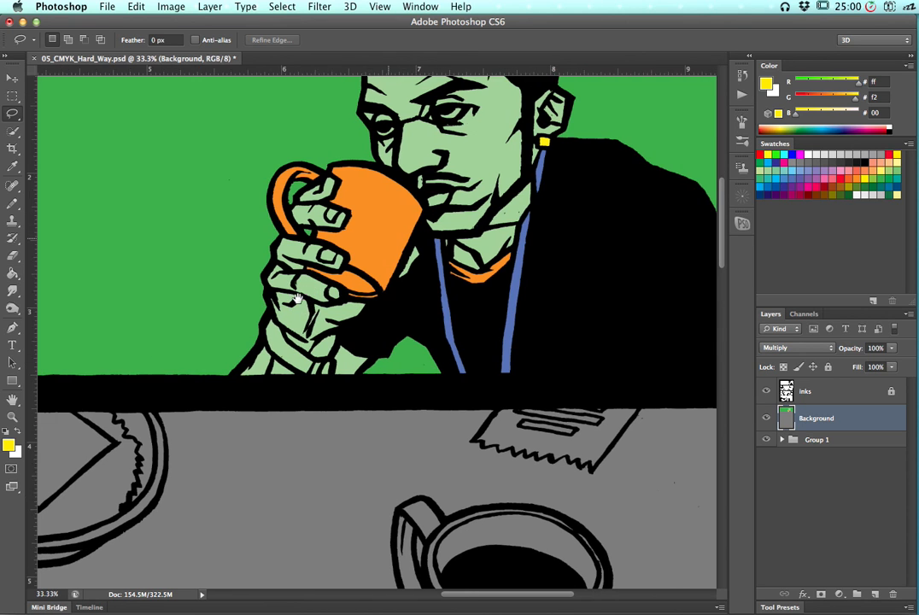
key("super+equal")
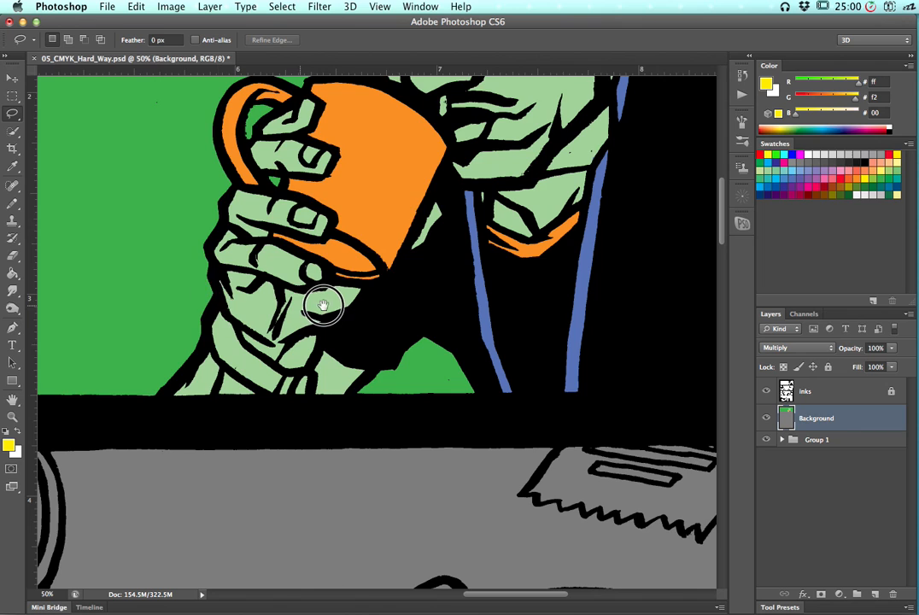
scroll(313, 303, "left", 5)
mouse_move(310, 305)
left_mouse_down()
mouse_move(359, 354)
mouse_move(387, 376)
mouse_move(429, 375)
mouse_move(419, 375)
mouse_move(414, 410)
mouse_move(372, 406)
mouse_move(373, 396)
mouse_move(339, 381)
mouse_move(320, 360)
mouse_move(312, 322)
left_mouse_up()
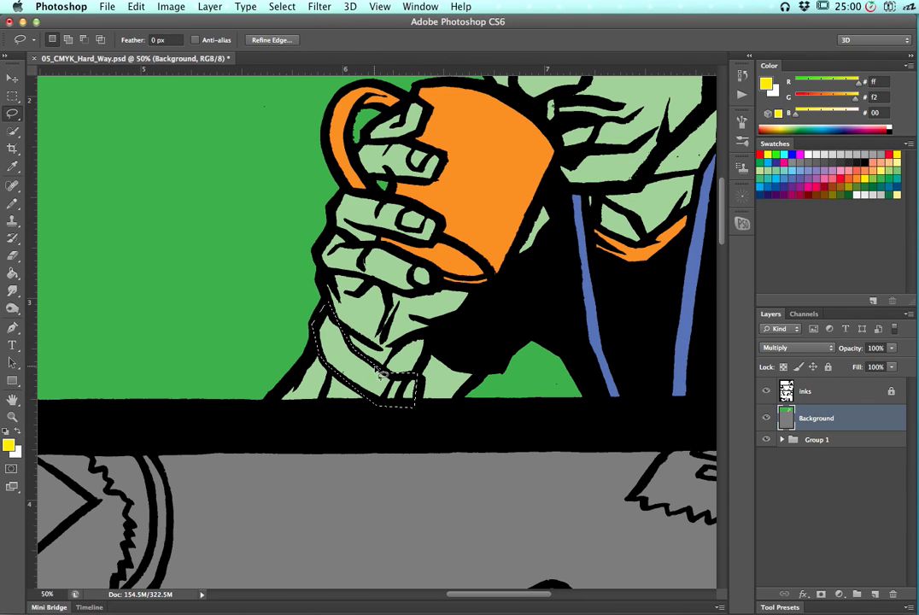
left_click(827, 182)
left_click(354, 372)
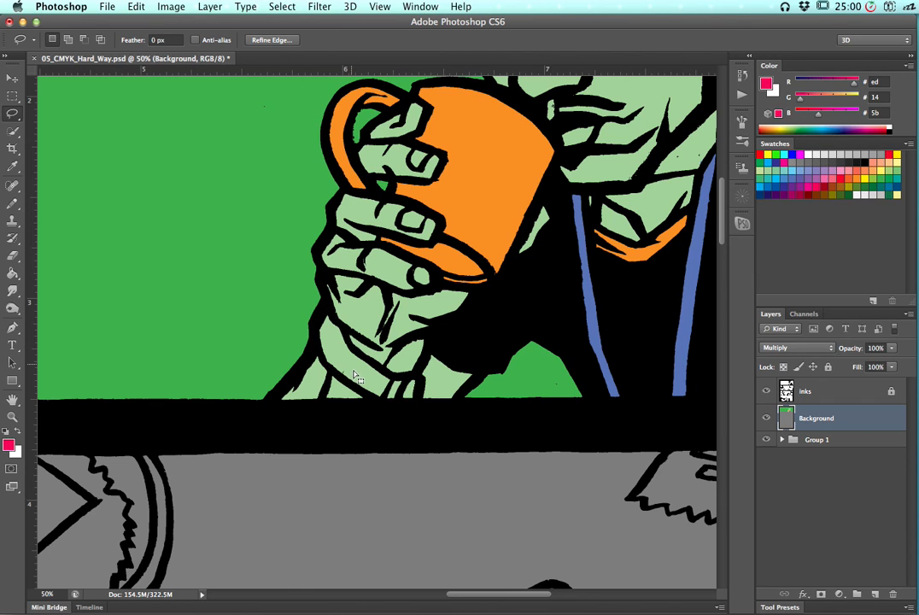
key("super+z")
left_click(818, 183)
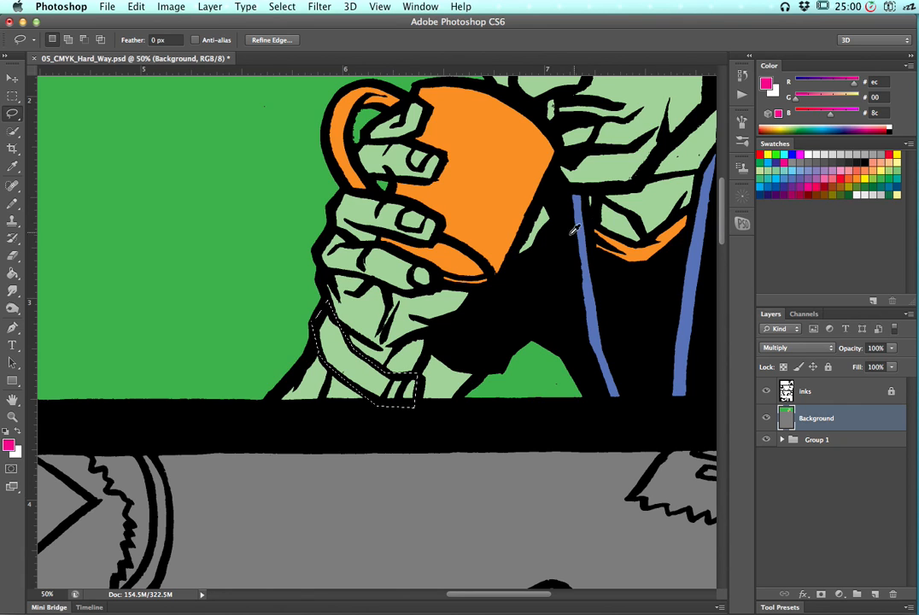
key("g")
left_click(370, 374)
key("super+d")
Zoom in and inspect the face for areas still to color
key("super+minus")
key("super+minus")
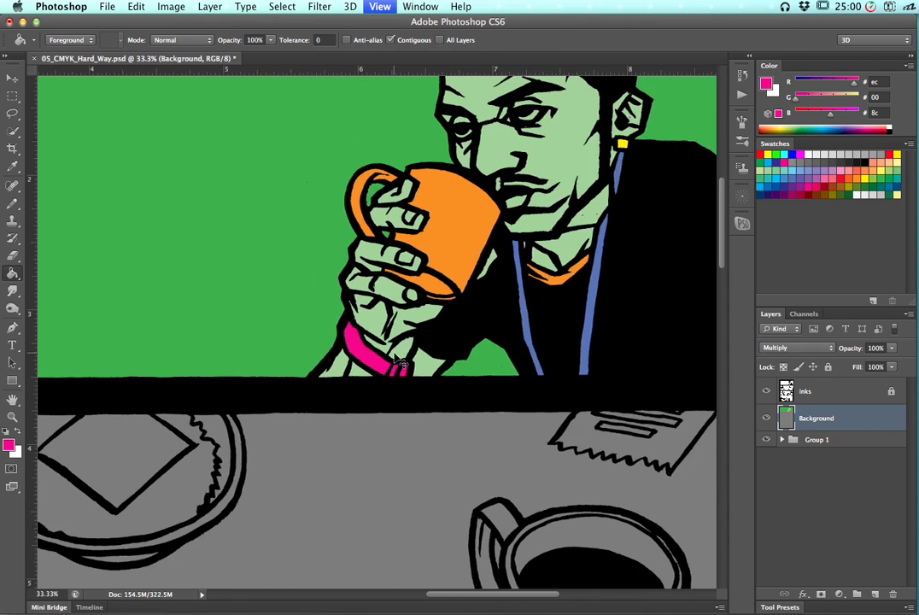
left_click_drag(487, 241, 398, 319)
key("super+plus")
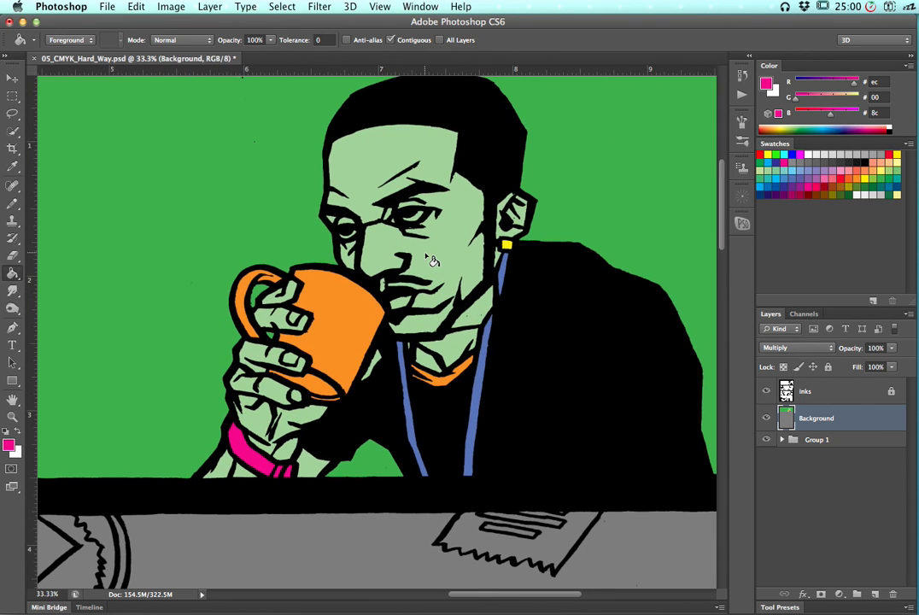
key("super+plus")
left_click_drag(408, 172, 472, 286)
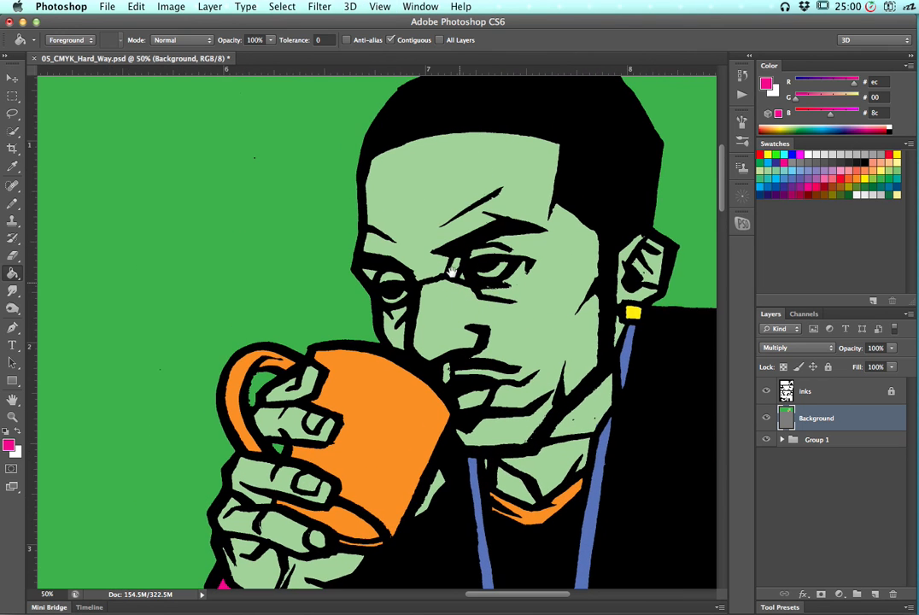
key("super+plus")
left_click_drag(400, 250, 394, 252)
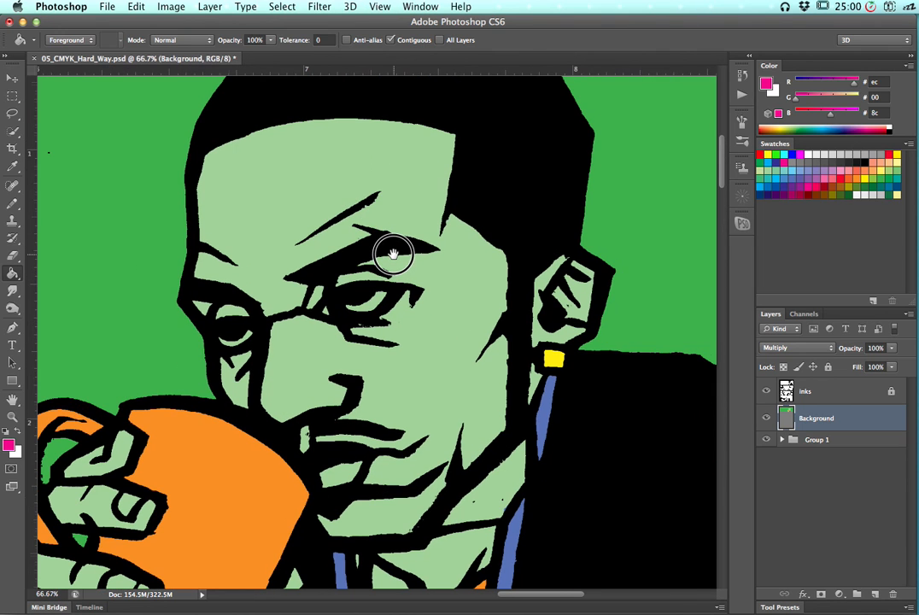
key("super+plus")
key("super+minus")
key("super+minus")
key("super+plus")
key("super+plus")
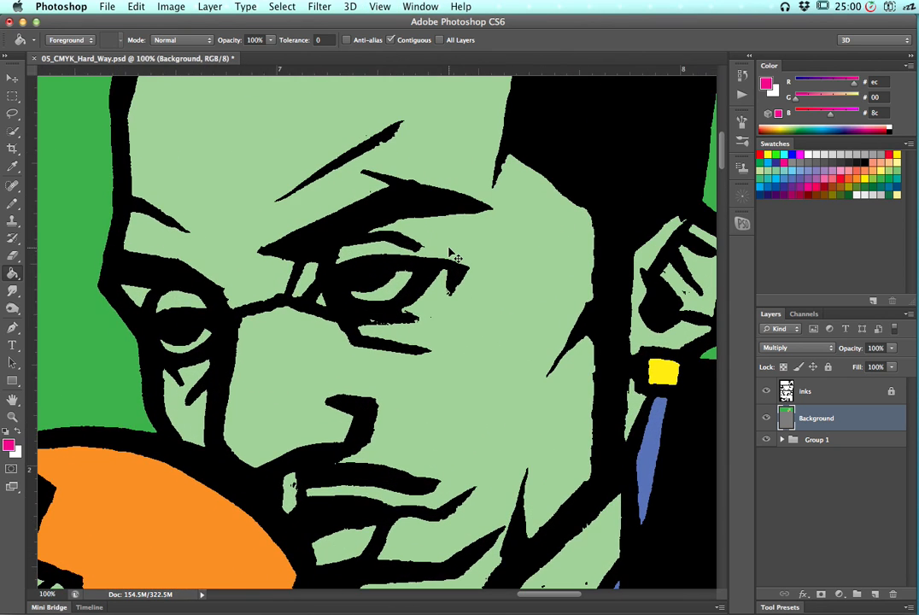
With a smaller brush, paint the whites of both eyes with the pink swatch and the lips with the blue swatch
key("super+minus")
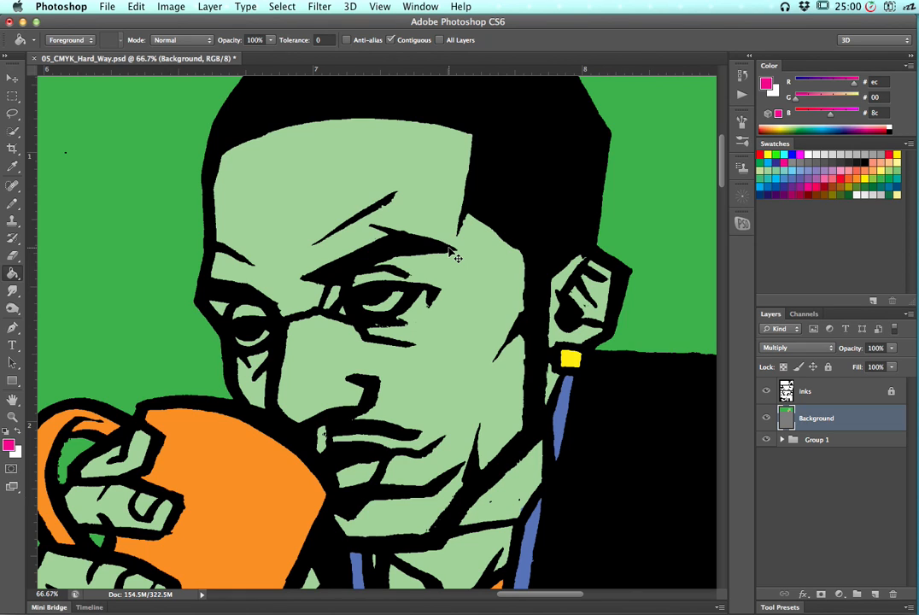
scroll(453, 255, "up", 2)
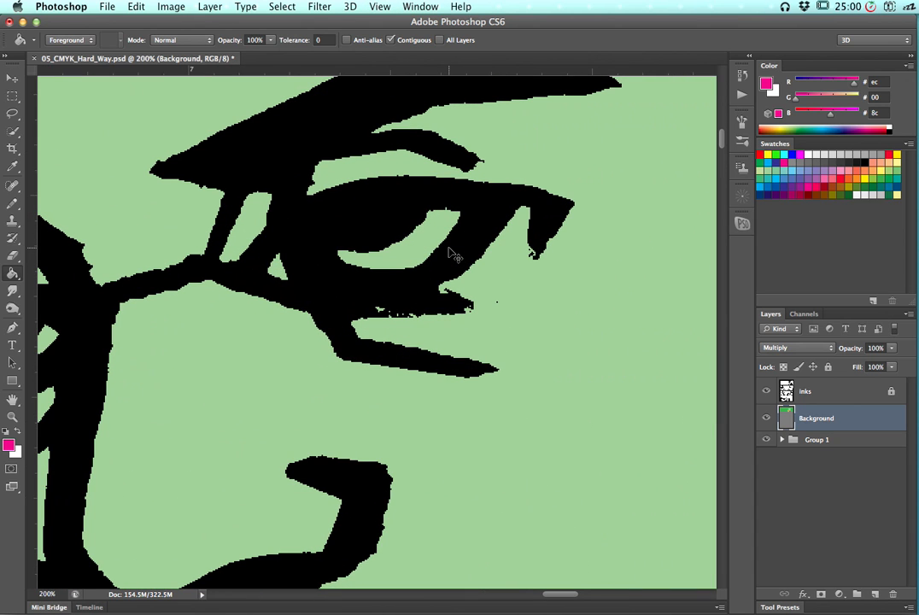
key("super+minus")
key("super+minus")
key("super+minus")
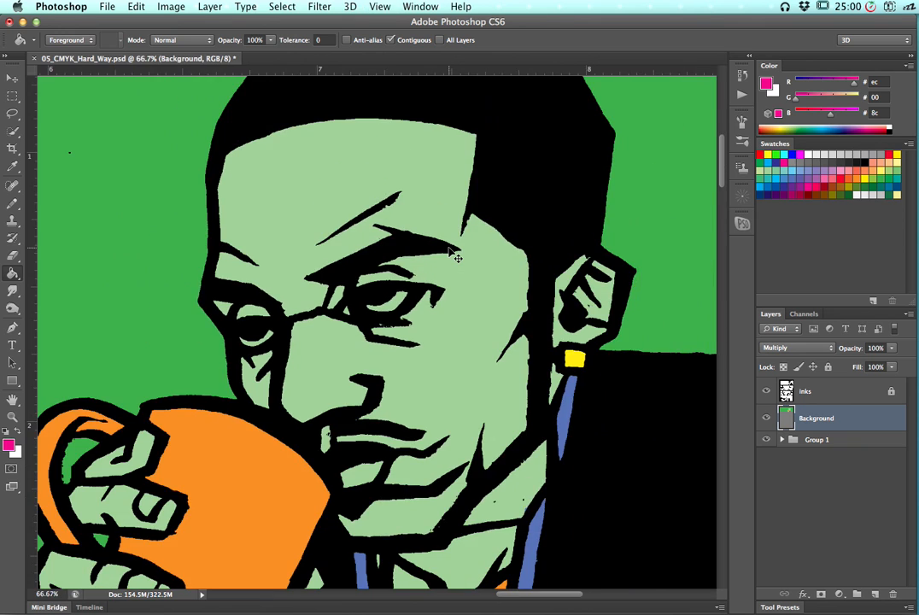
key("super+minus")
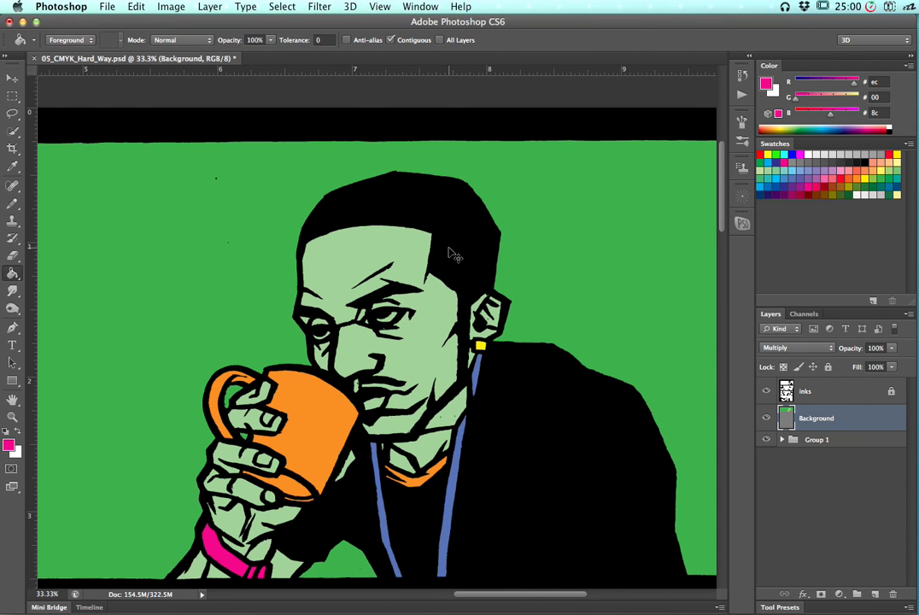
key("super+minus")
key("super+plus")
key("super+plus")
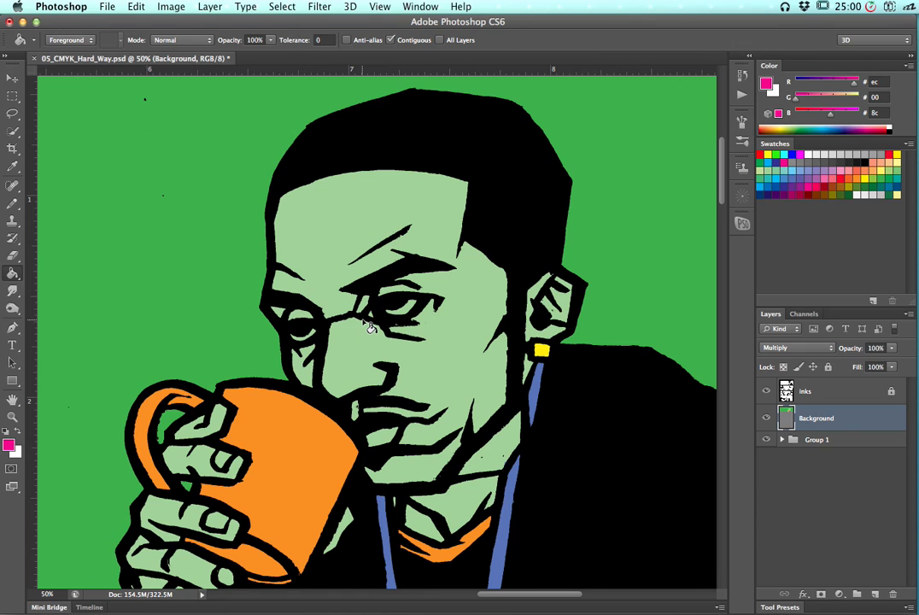
key("l")
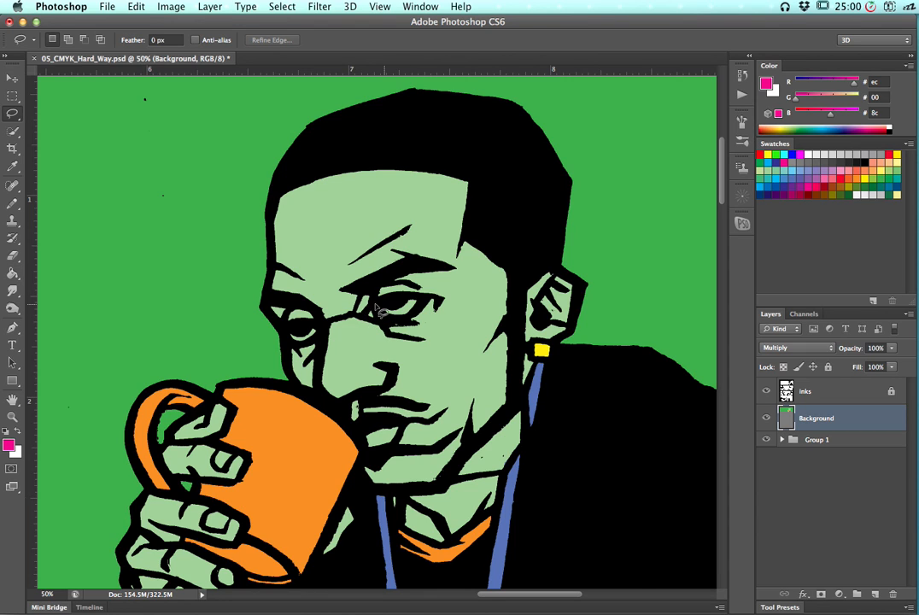
key("b")
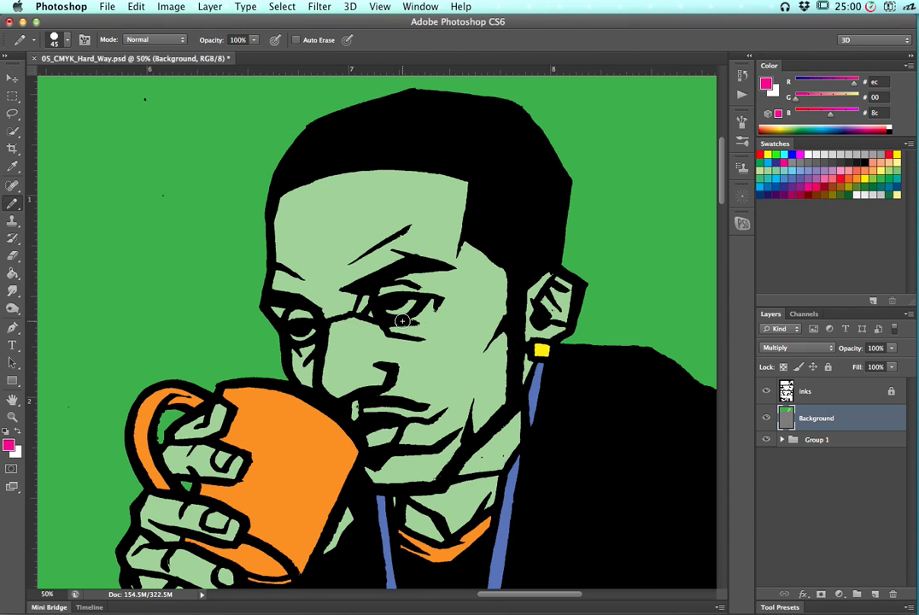
key("bracketleft")
left_click(849, 173)
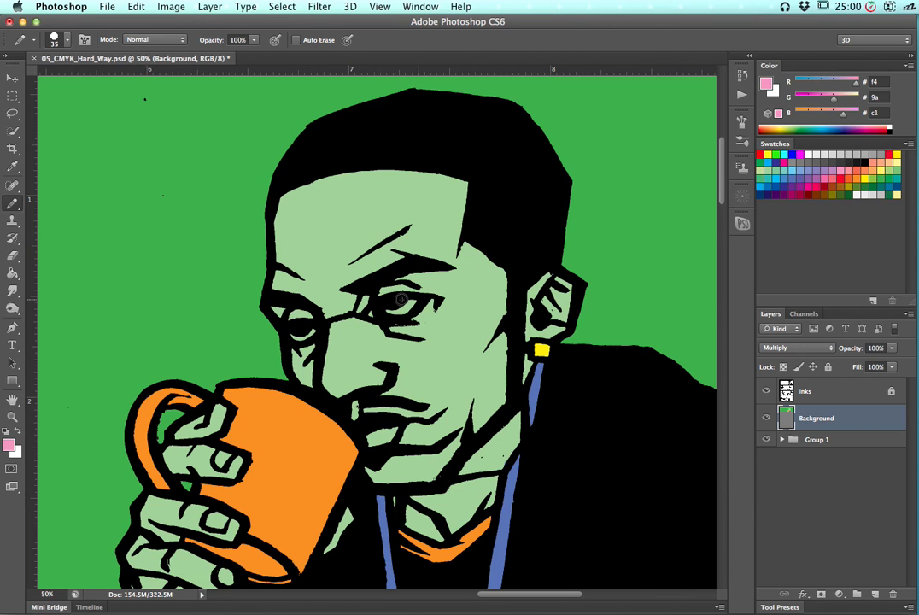
mouse_move(389, 312)
left_mouse_down()
mouse_move(416, 303)
mouse_move(392, 313)
left_mouse_up()
left_click_drag(292, 329, 316, 332)
left_click(786, 178)
mouse_move(368, 434)
left_mouse_down()
mouse_move(381, 430)
mouse_move(370, 439)
mouse_move(381, 439)
left_mouse_up()
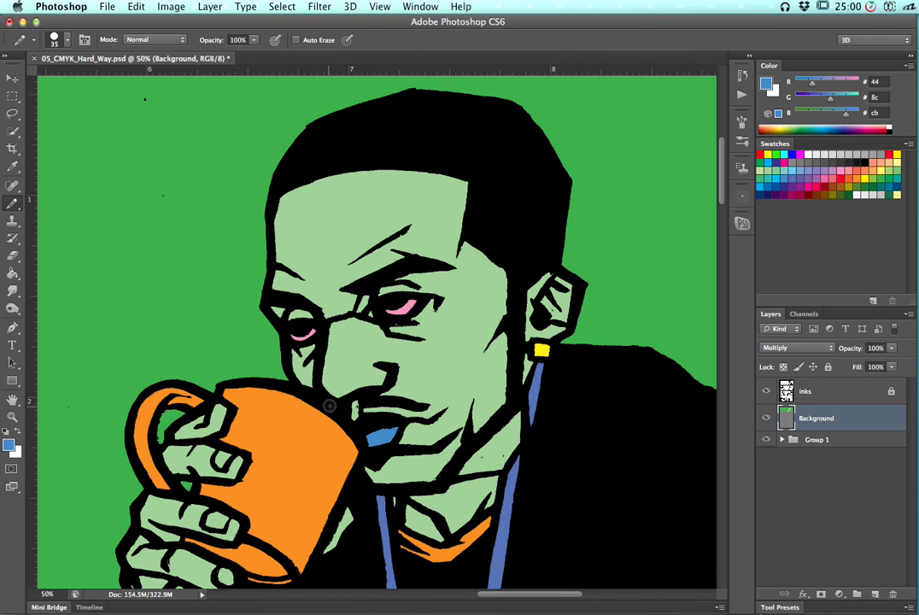
Fit the whole page on screen and toggle the Background layer's visibility to compare the colors with the bare inks
key("super+minus")
key("super+minus")
key("super+minus")
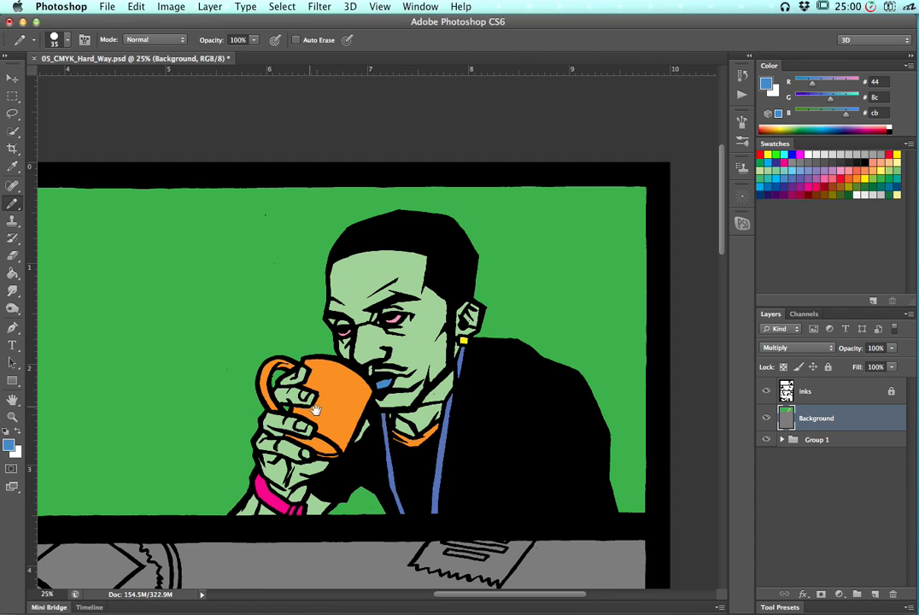
scroll(385, 299, "down", 5)
scroll(385, 299, "left", 3)
key("super+minus")
key("super+0")
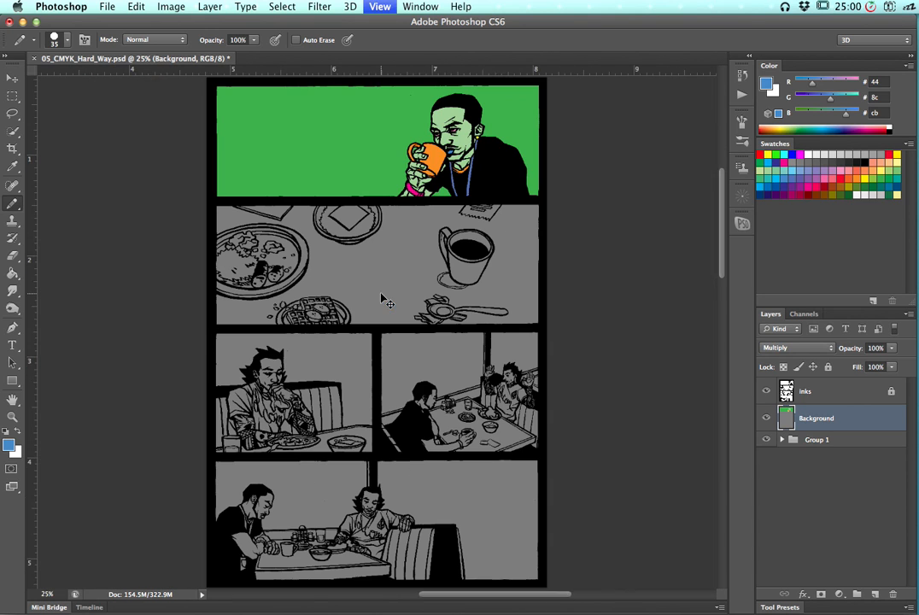
left_click(766, 419)
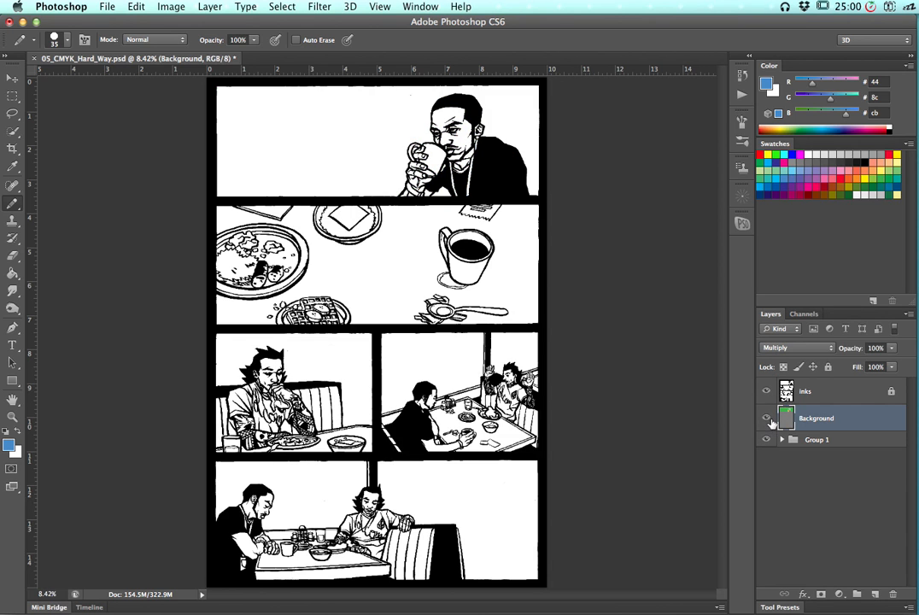
left_click(767, 419)
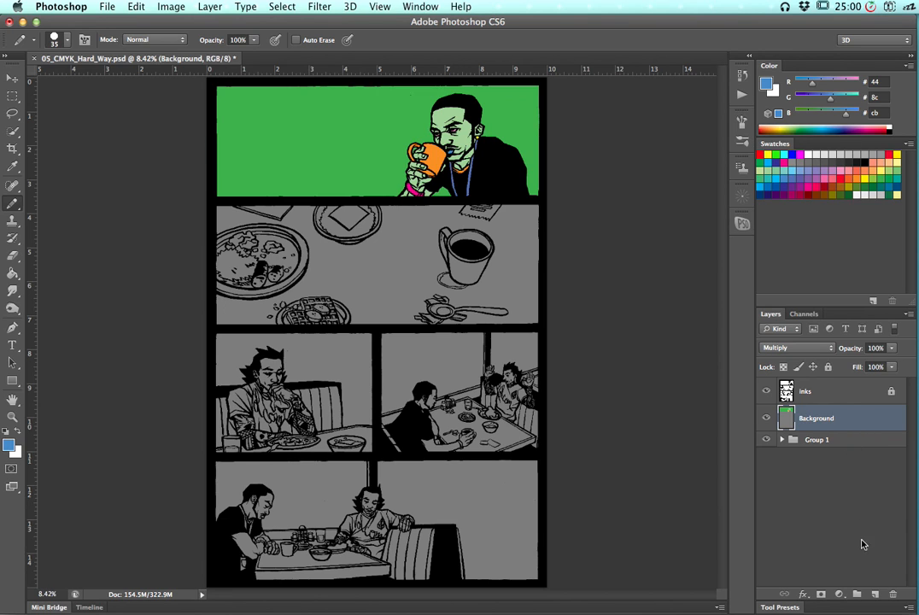
Add a new empty layer above Background and hide the Background layer
left_click(876, 594)
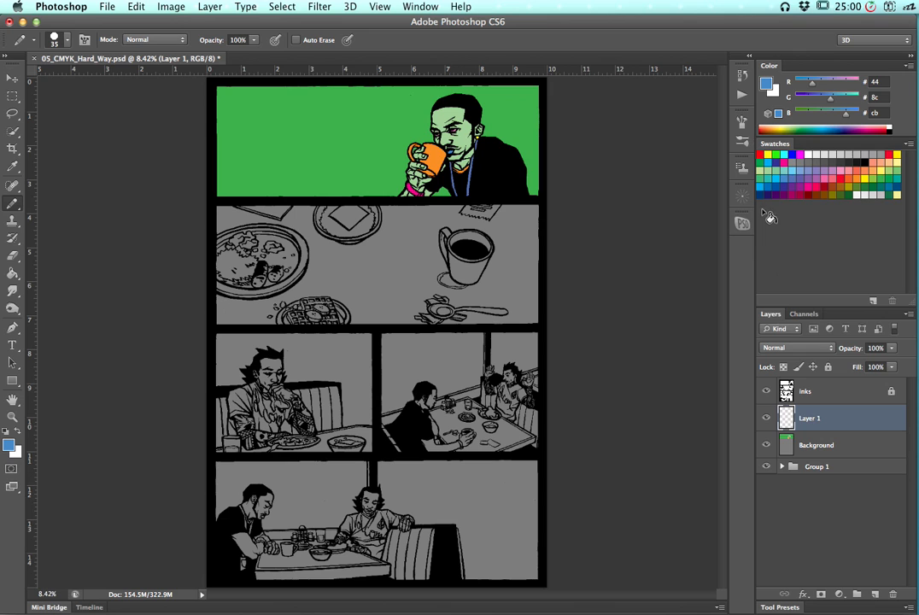
left_click(766, 446)
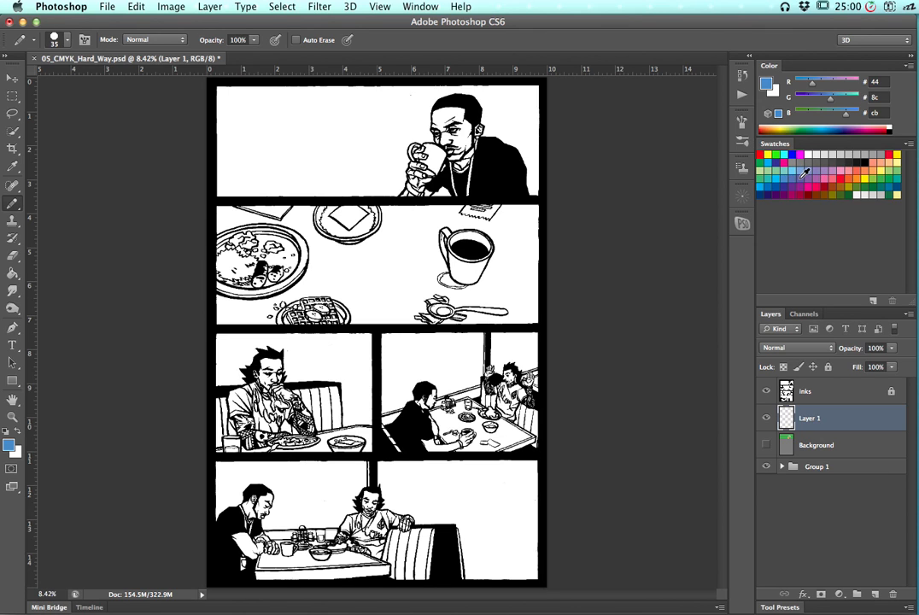
Set the foreground color to a66445 in the Color Picker and fill the new layer with it
left_click(858, 171)
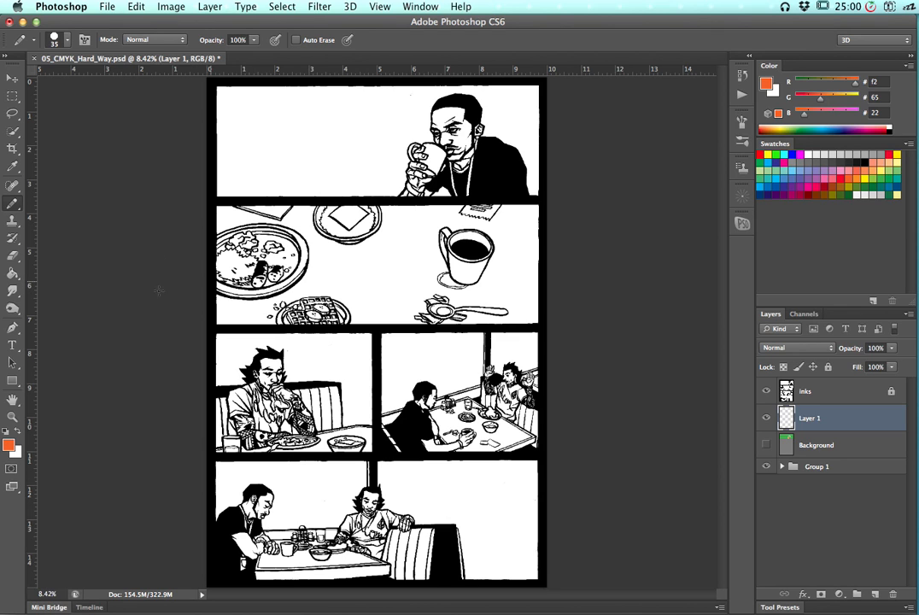
left_click(11, 445)
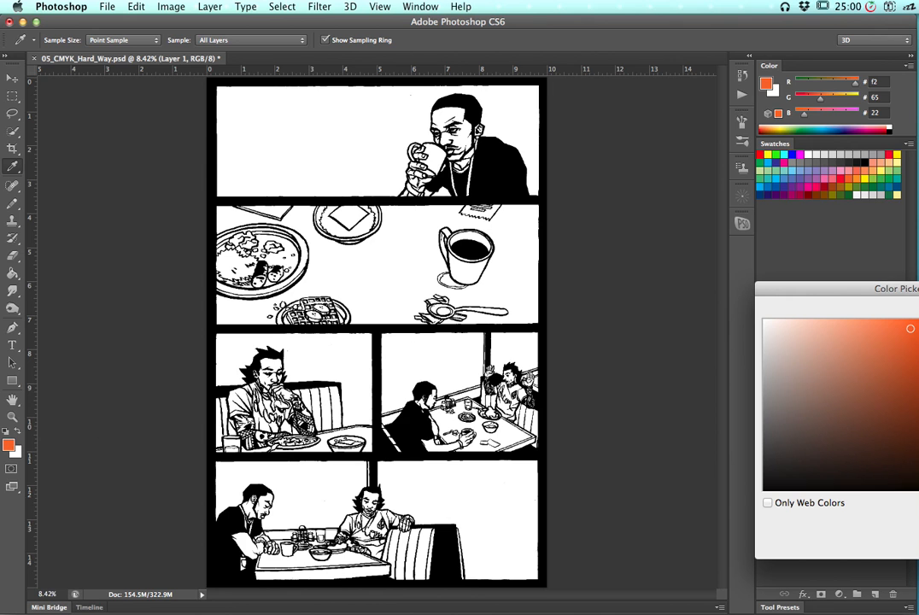
left_click_drag(869, 296, 573, 257)
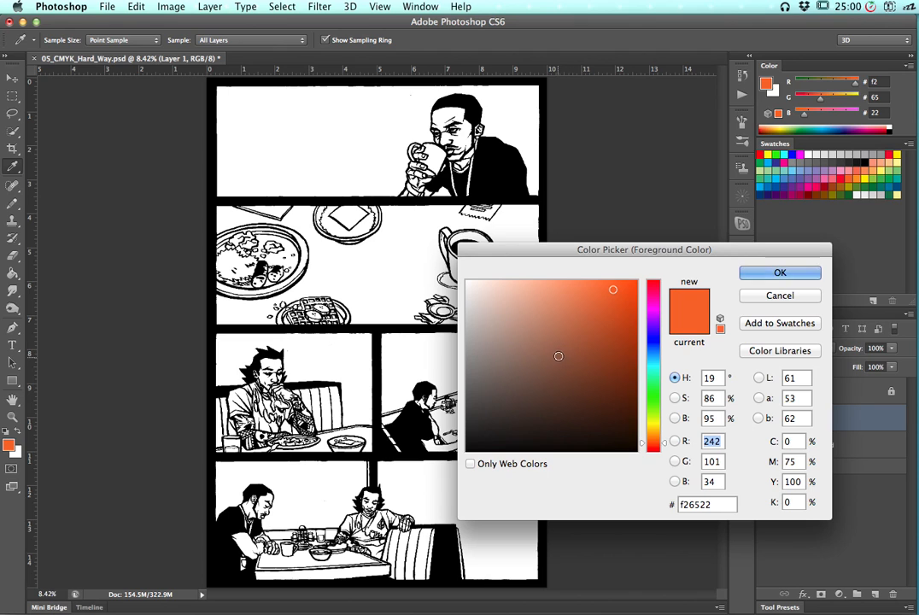
left_click(555, 352)
mouse_move(560, 338)
left_mouse_down()
mouse_move(559, 328)
mouse_move(567, 348)
mouse_move(565, 340)
left_mouse_up()
left_click(809, 275)
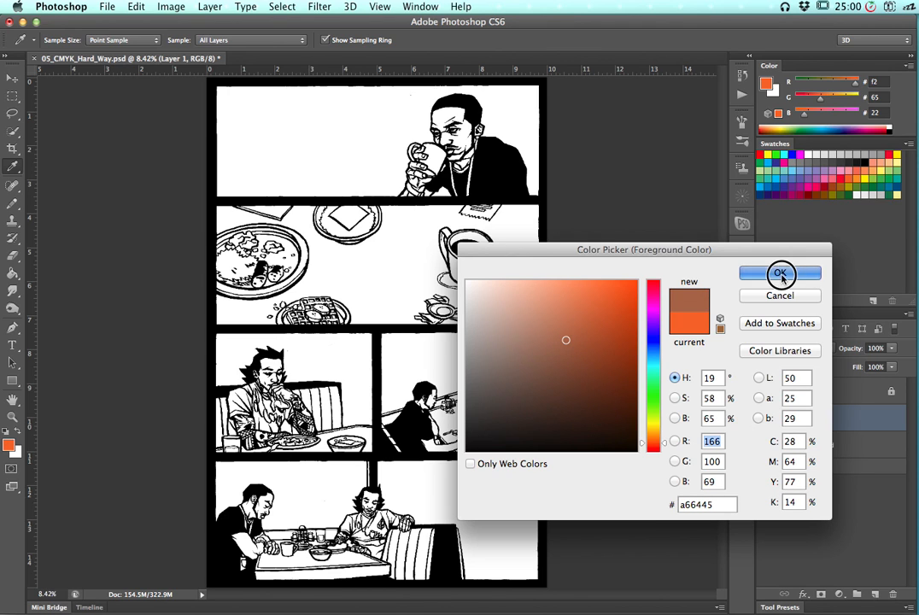
key("b")
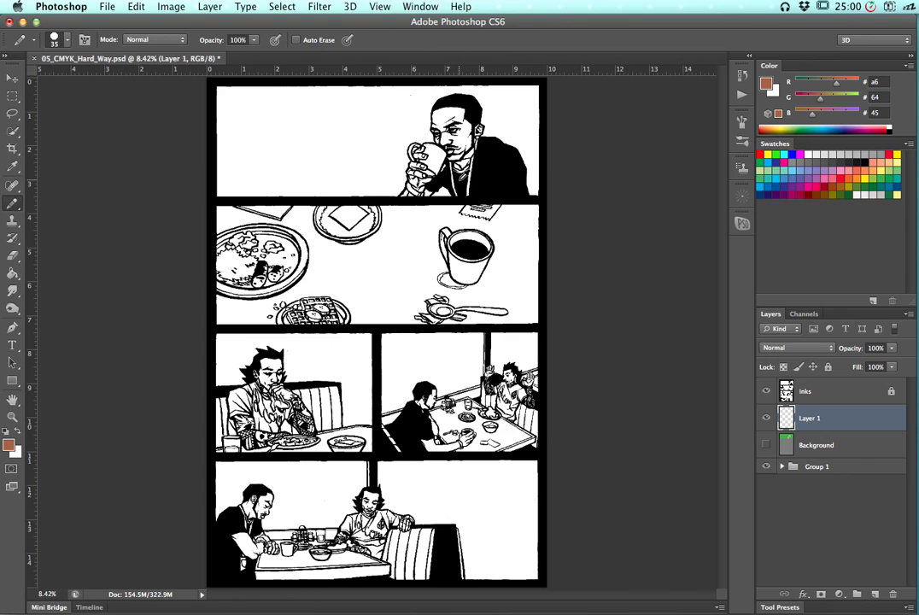
key("alt+BackSpace")
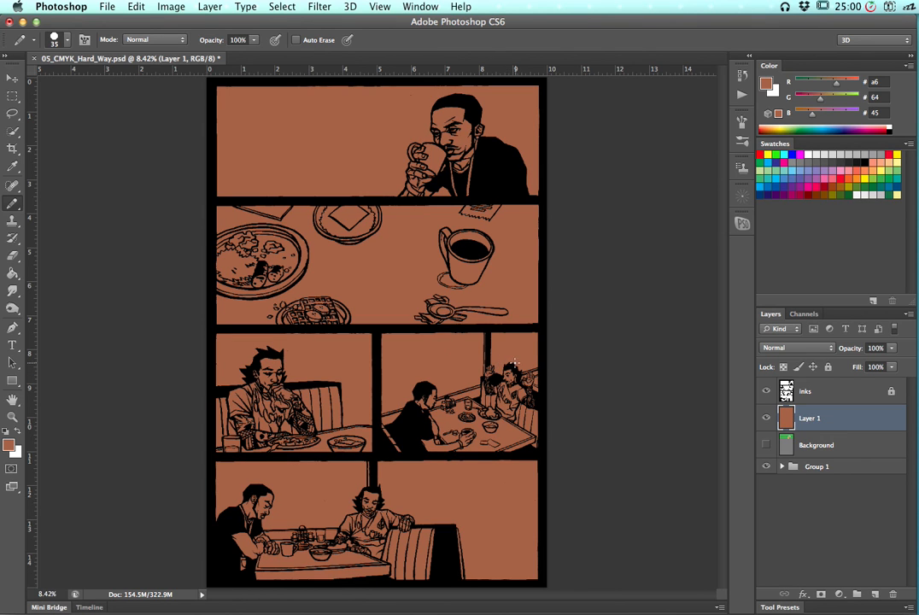
Apply Hue/Saturation to the new layer with Hue +20 and Saturation -60, then select the Background layer
left_click(172, 6)
left_click(172, 7)
left_click(172, 7)
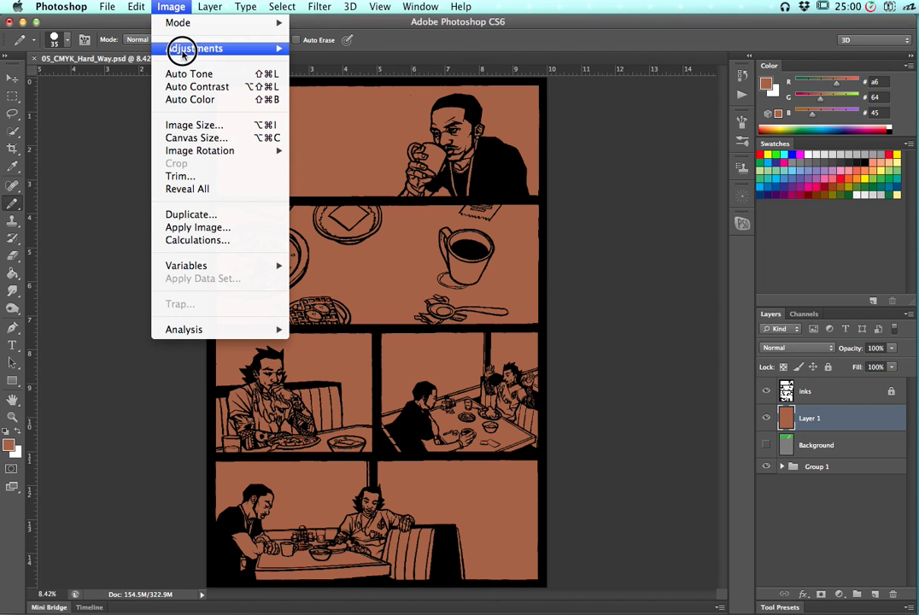
mouse_move(215, 48)
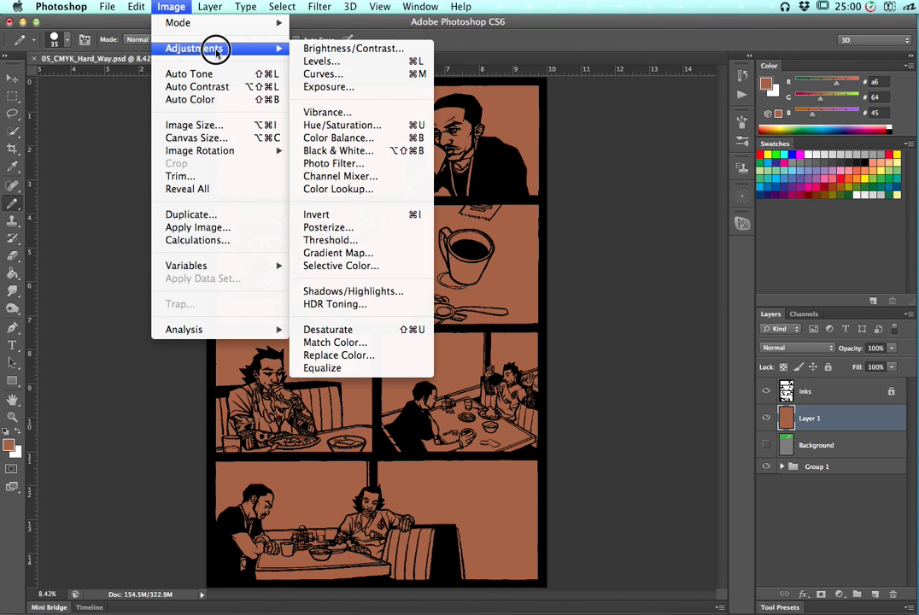
left_click(349, 125)
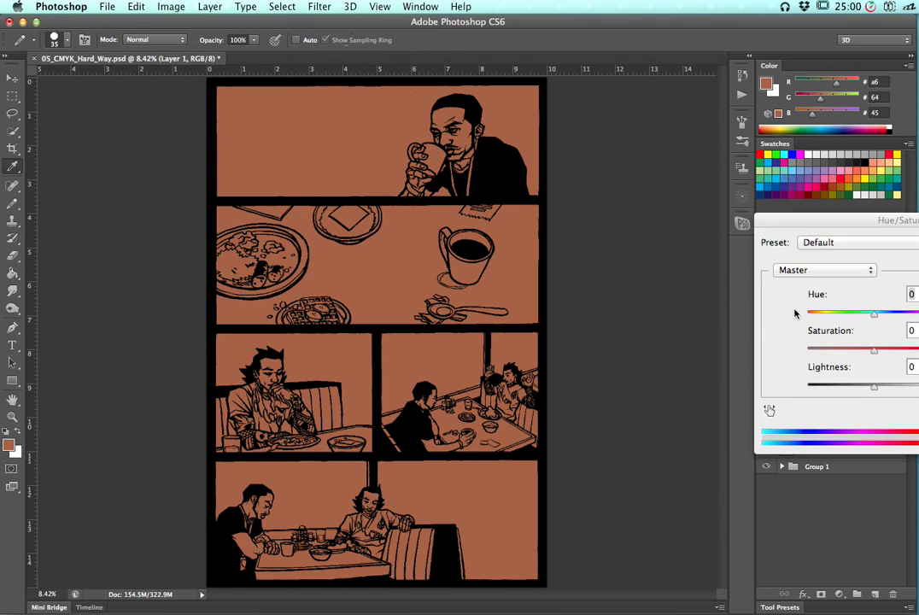
left_click_drag(842, 213, 677, 221)
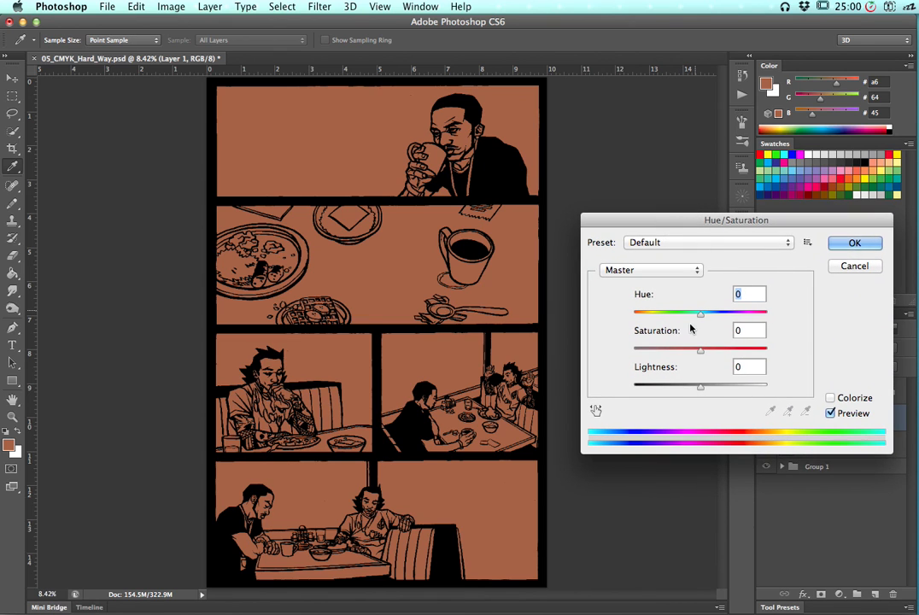
left_click_drag(691, 312, 657, 313)
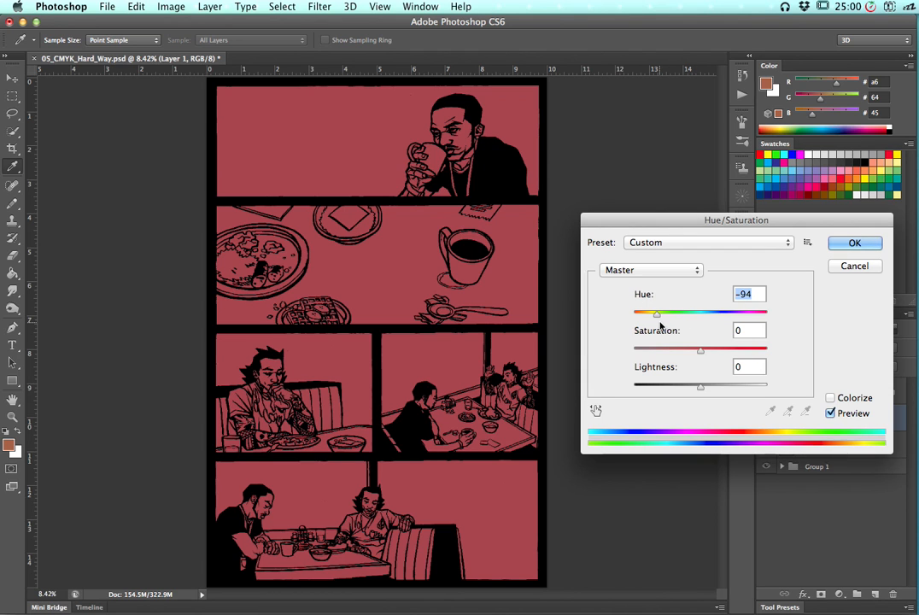
left_click_drag(654, 312, 686, 316)
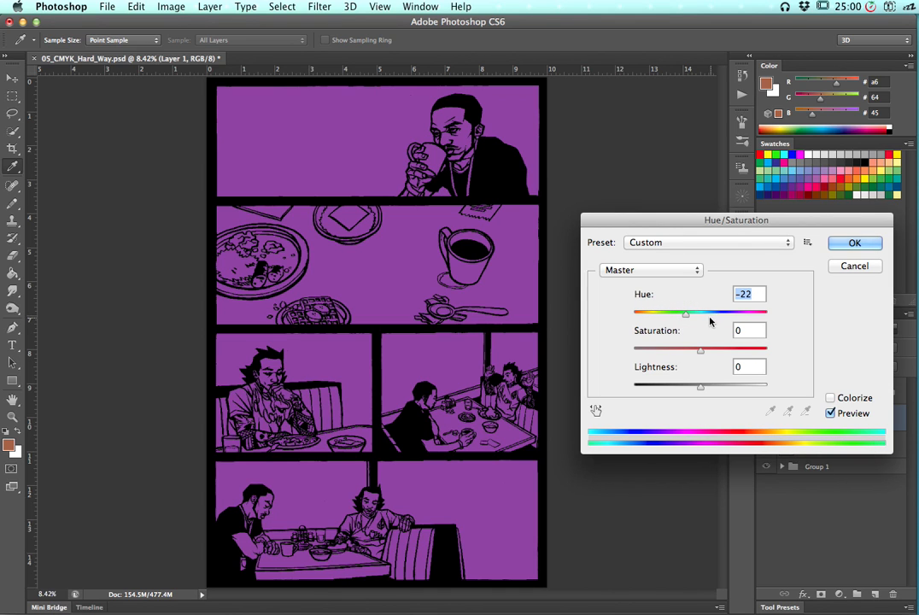
left_click(716, 313)
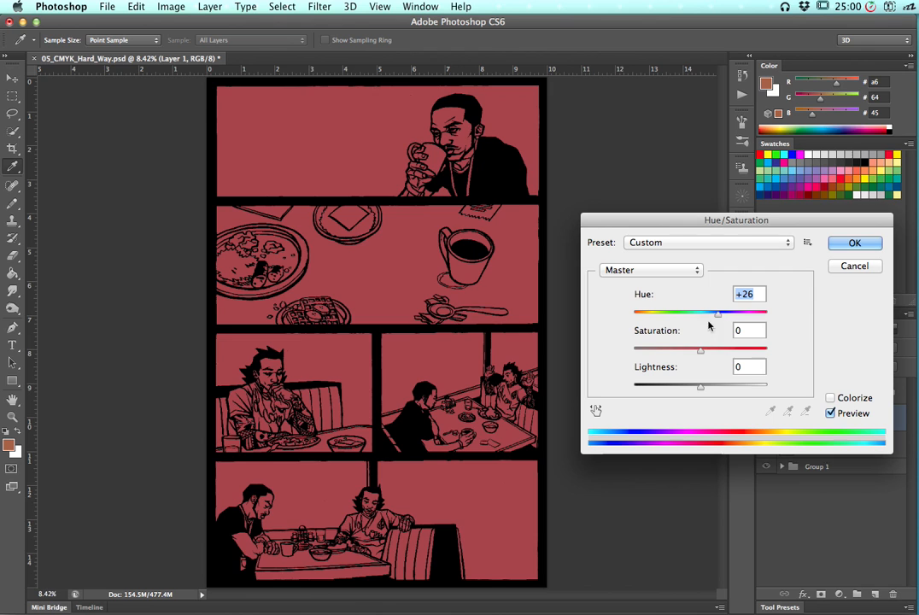
left_click(682, 350)
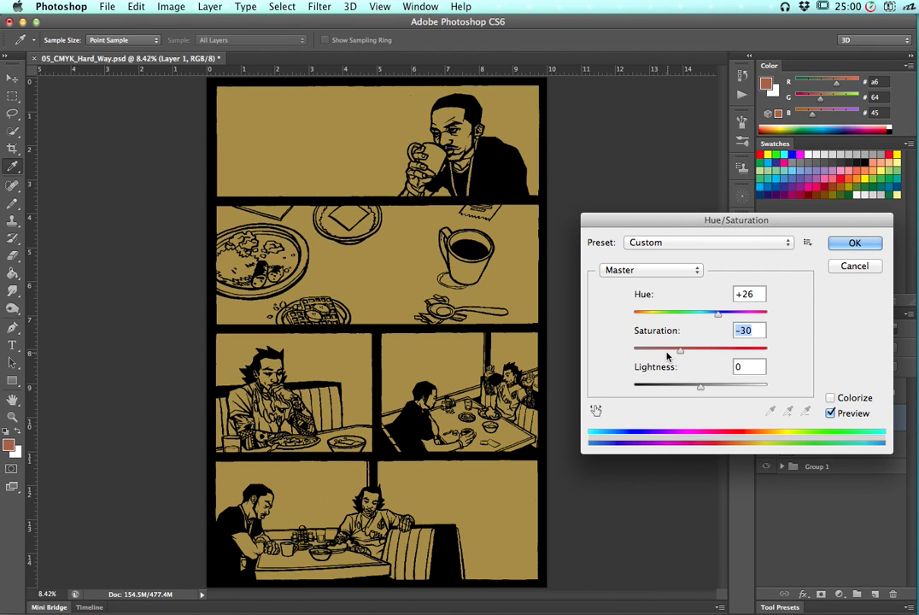
left_click(665, 350)
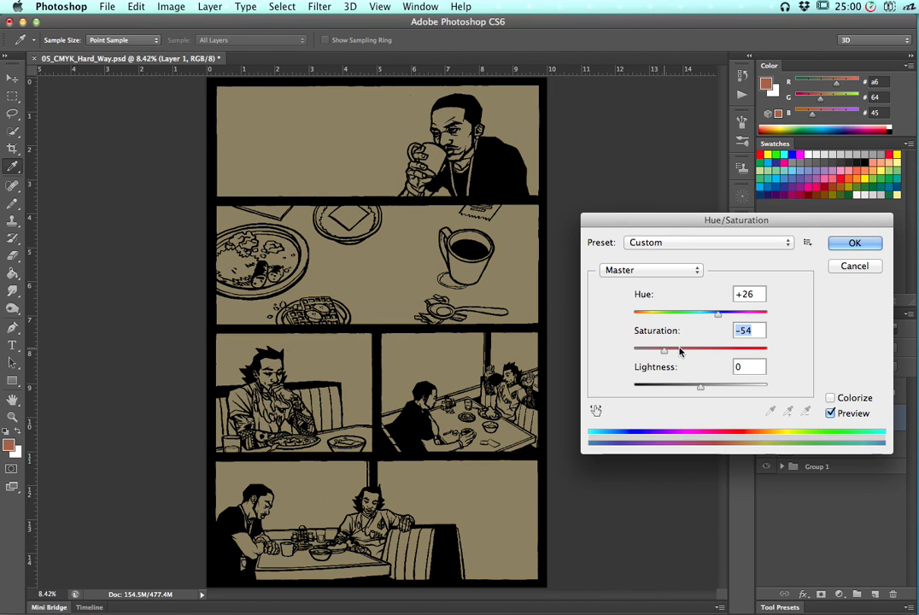
left_click(657, 351)
left_click_drag(657, 351, 661, 351)
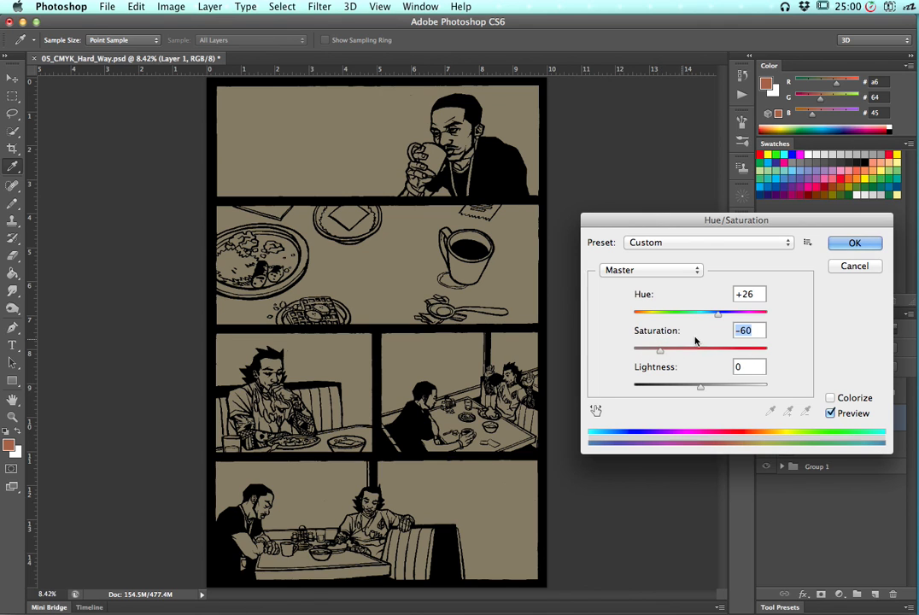
left_click_drag(718, 315, 726, 313)
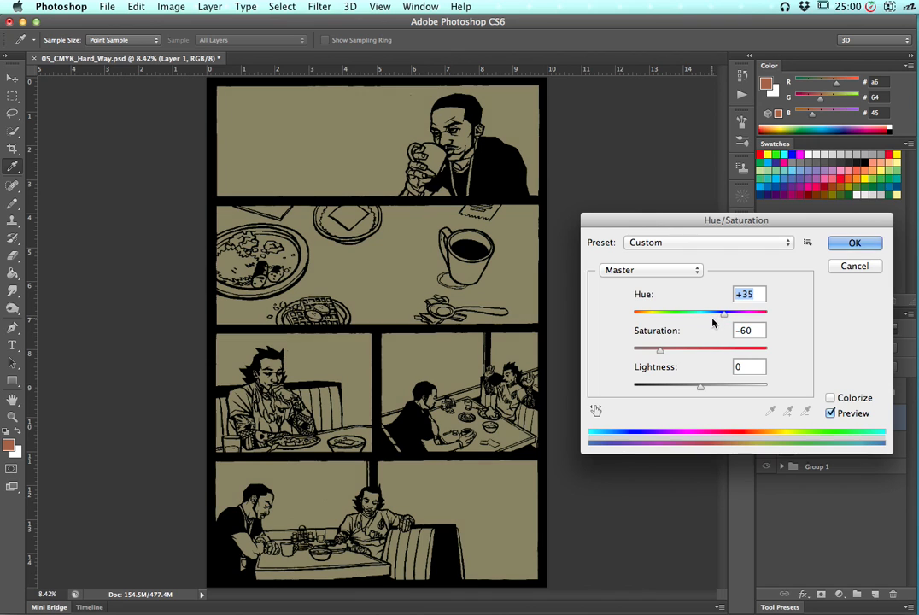
mouse_move(722, 316)
left_mouse_down()
mouse_move(707, 312)
mouse_move(717, 318)
left_mouse_up()
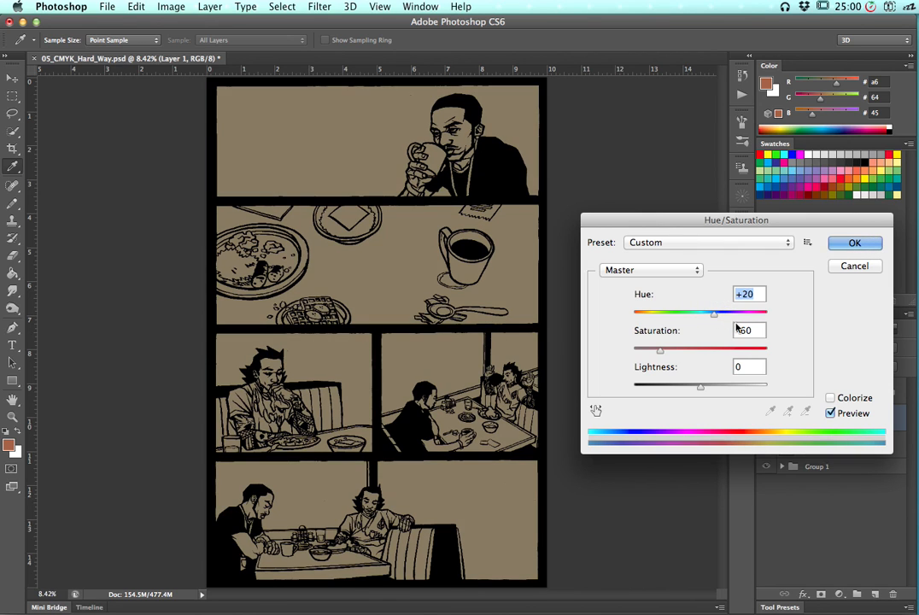
left_click(850, 246)
key("Return")
key("b")
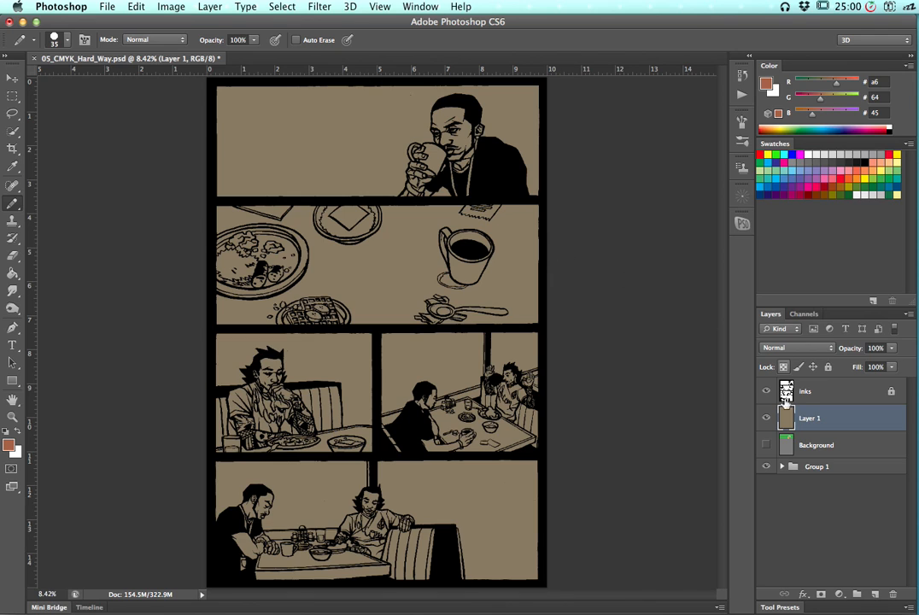
left_click(816, 447)
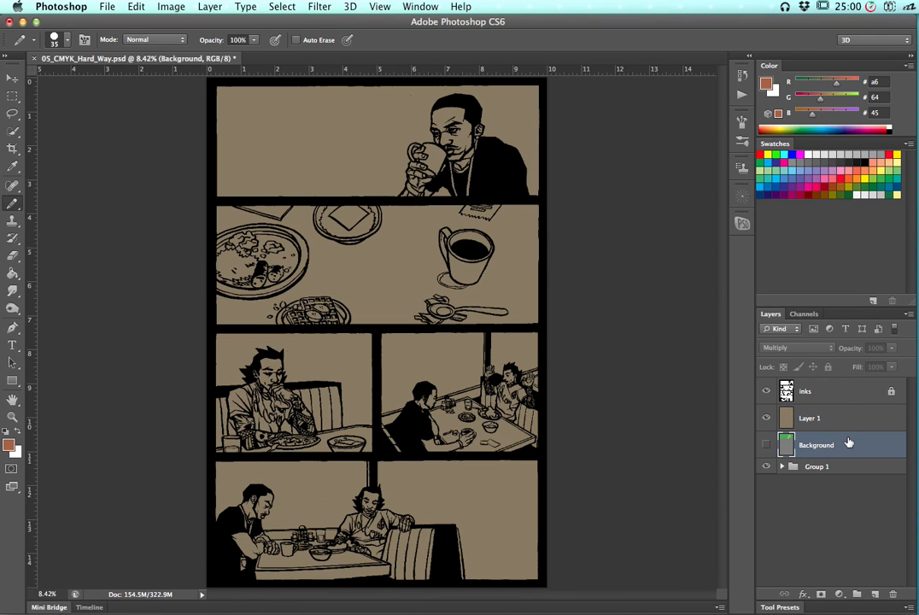
Duplicate the Background layer, hide the original, and rename the copy Flats
left_click_drag(844, 446, 876, 593)
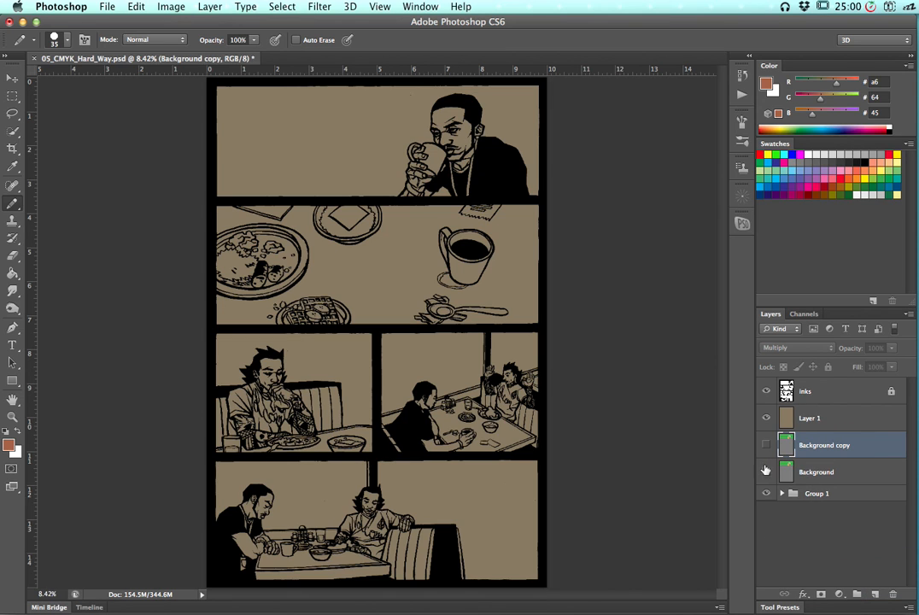
left_click(767, 473)
double_click(816, 448)
type("Flats")
key("Return")
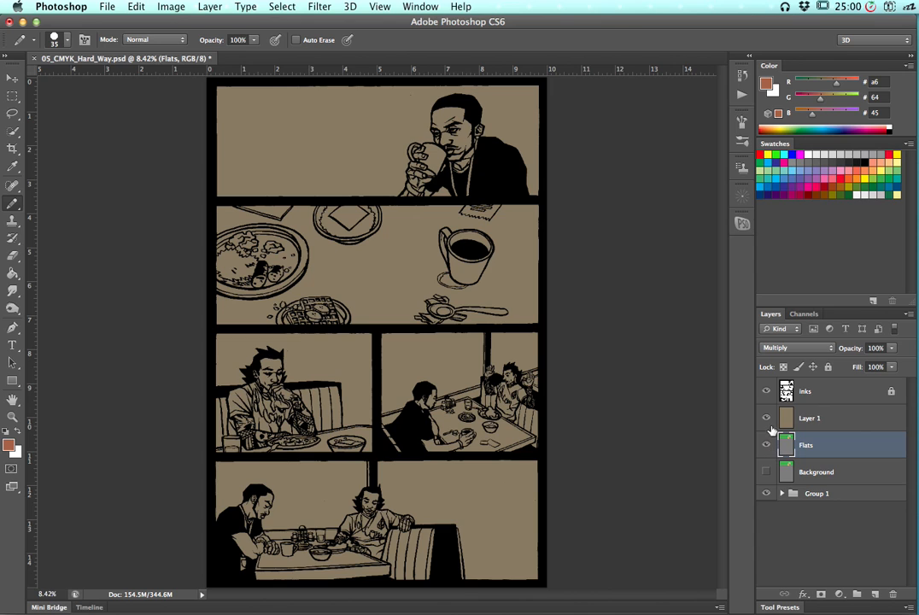
Set the Flats layer's opacity to 0%, hiding Layer 1 while adjusting and showing it again afterwards
left_click(767, 419)
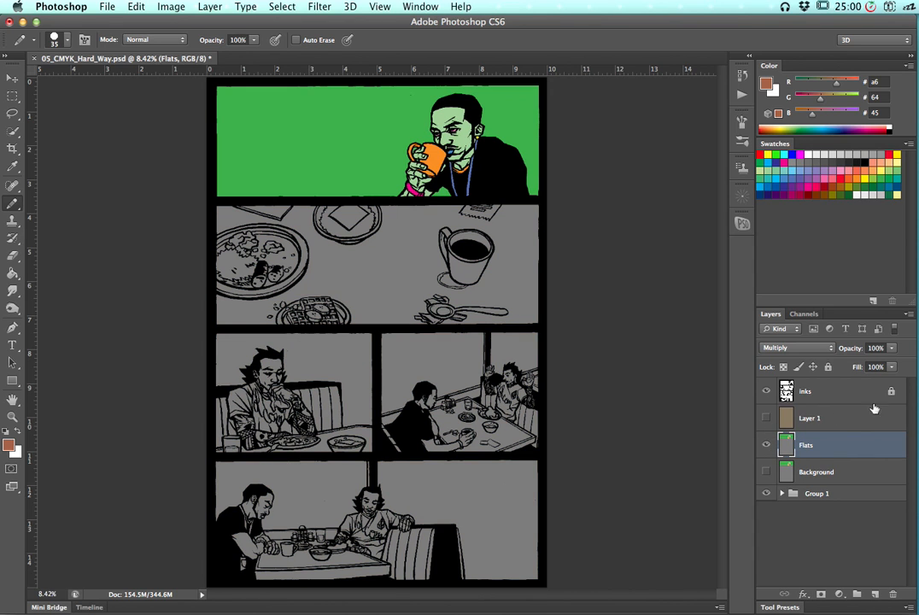
left_click(893, 348)
left_click_drag(884, 364, 840, 364)
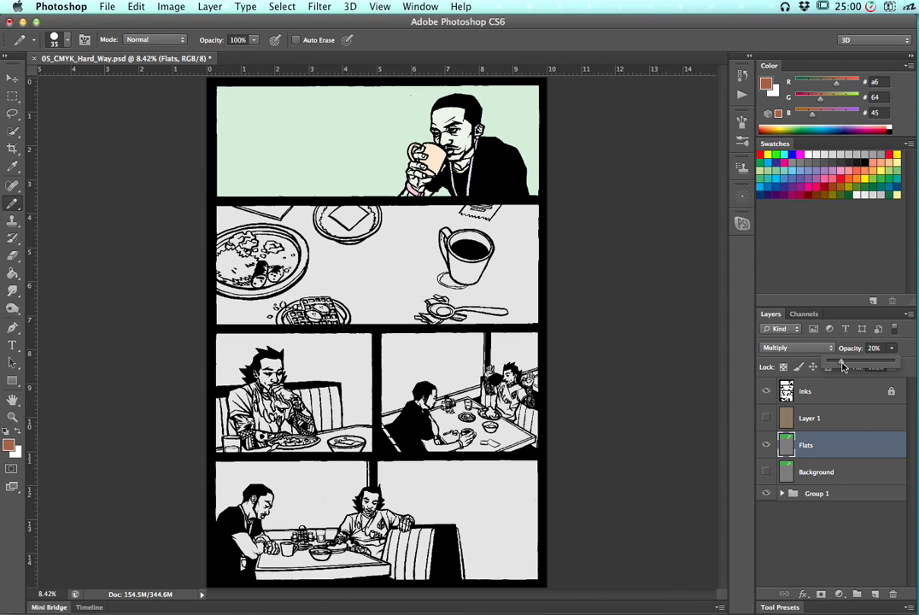
left_click_drag(844, 364, 821, 363)
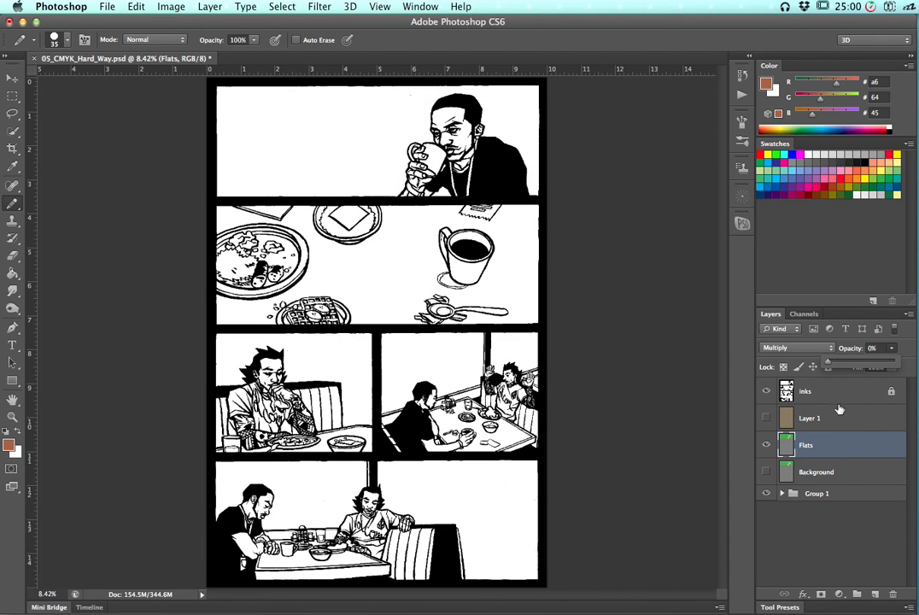
left_click_drag(834, 450, 812, 442)
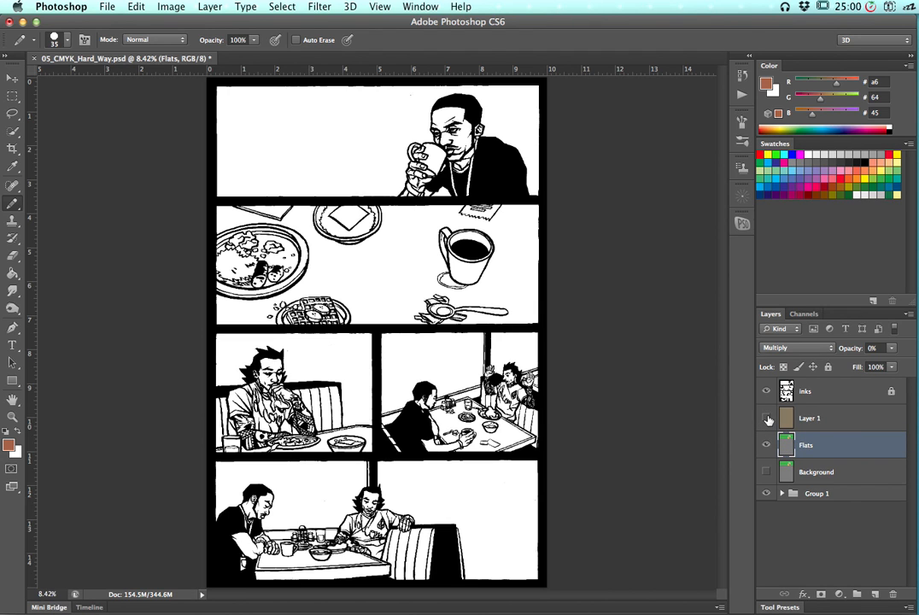
left_click(767, 418)
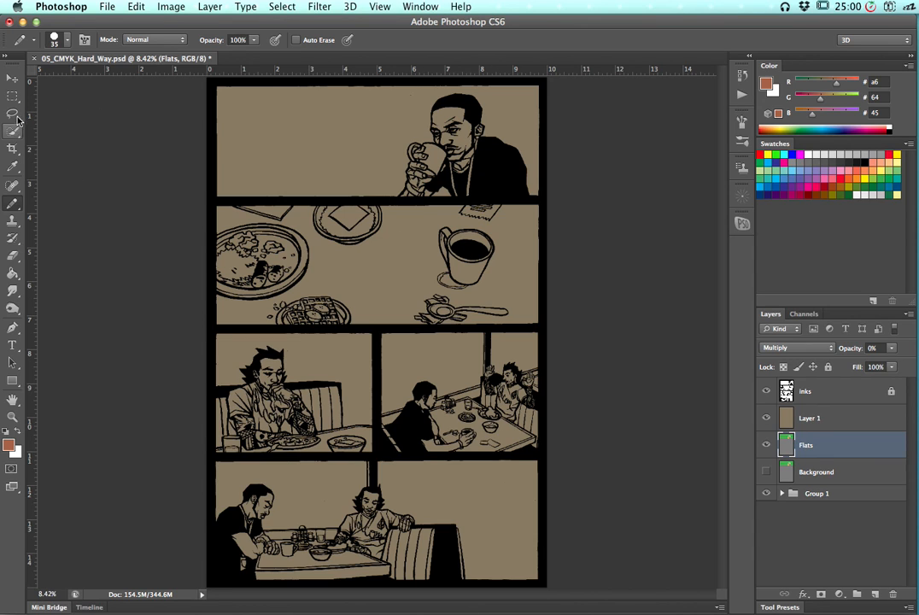
Magic-wand select the man's skin in the first panel from the Flats colors, then make Layer 1 active and zoom in
mouse_move(12, 131)
left_mouse_down()
mouse_move(31, 129)
mouse_move(36, 140)
left_mouse_up()
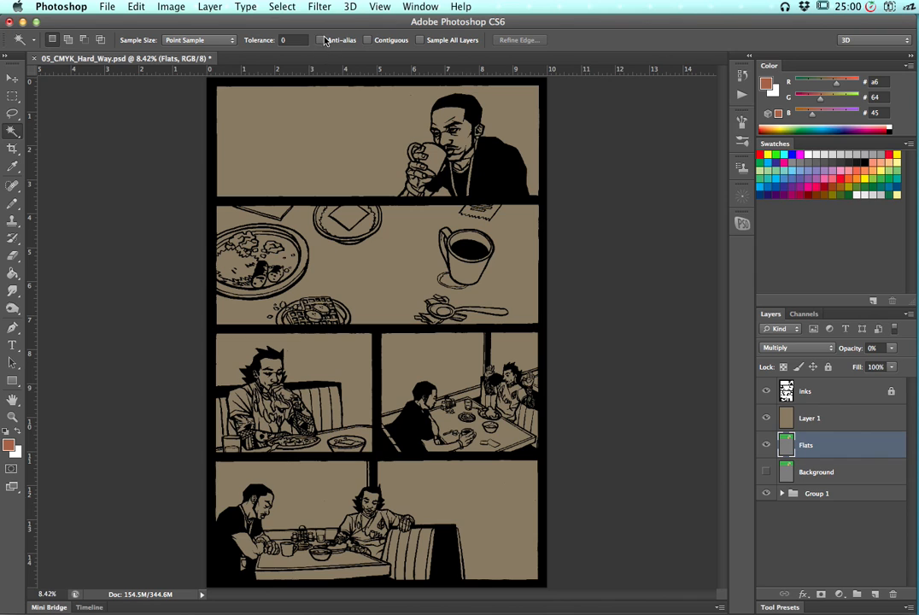
left_click(469, 128)
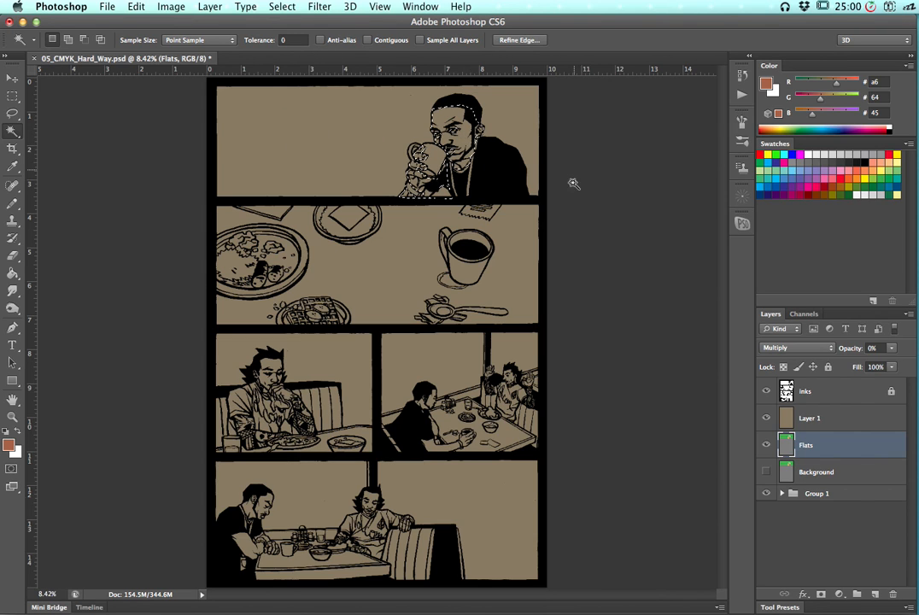
left_click(841, 417)
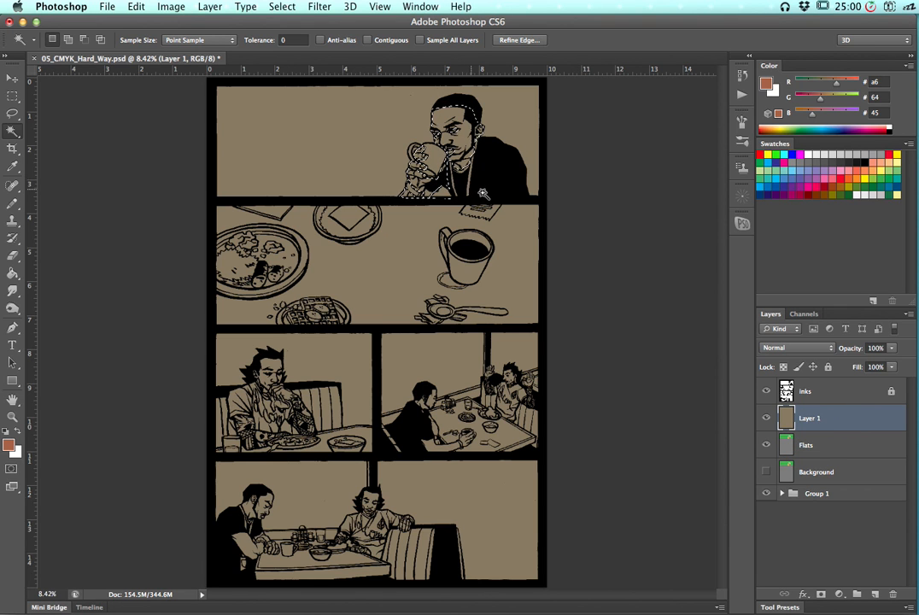
key("super+plus")
key("super+plus")
left_click_drag(507, 152, 430, 449)
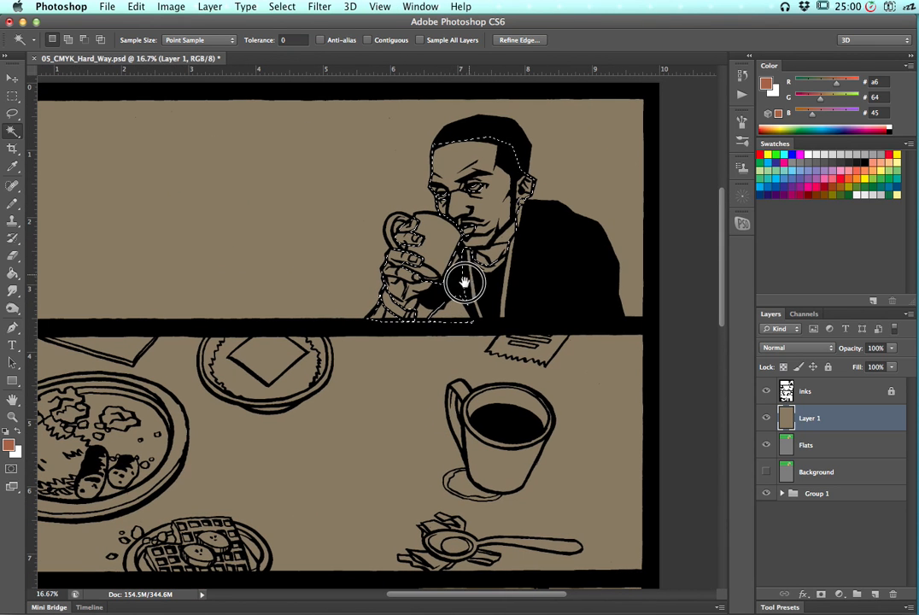
key("super+a")
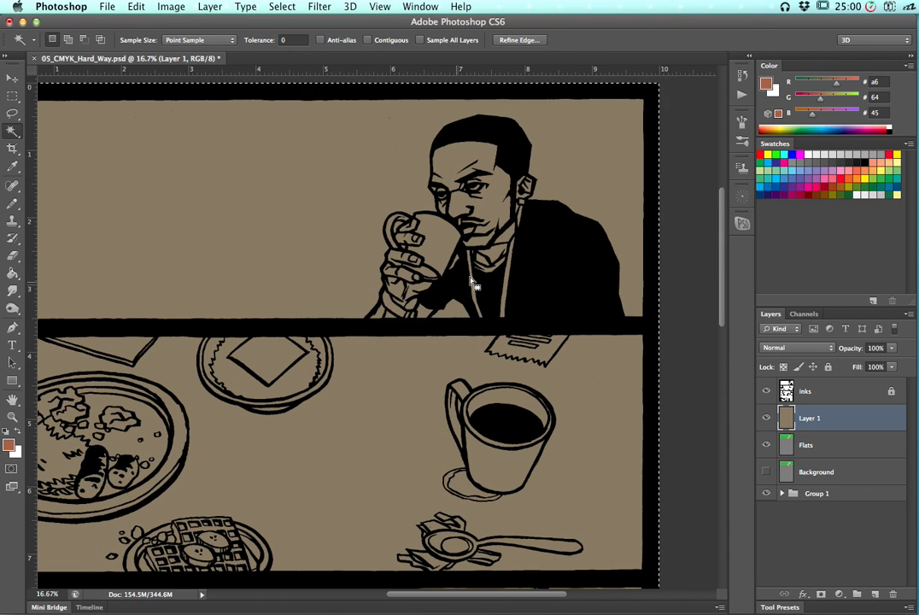
key("super+plus")
key("super+z")
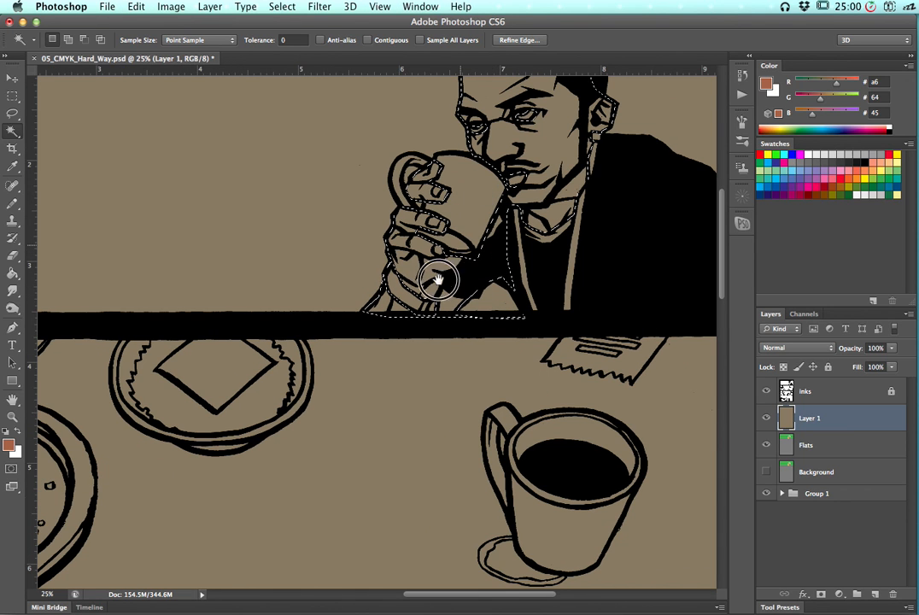
left_click_drag(408, 344, 390, 375)
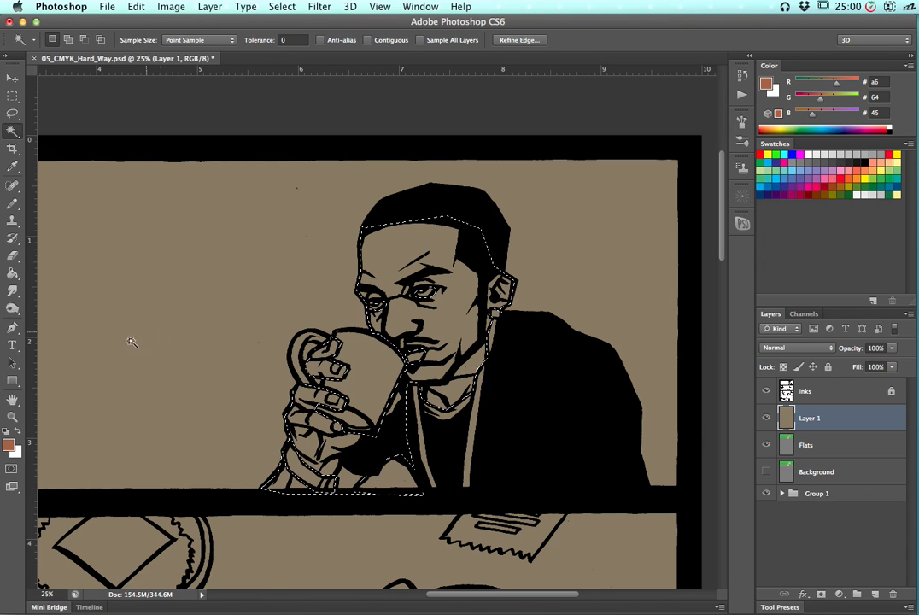
Sample the tan page color into the foreground and switch the Color panel to HSB sliders
key("g")
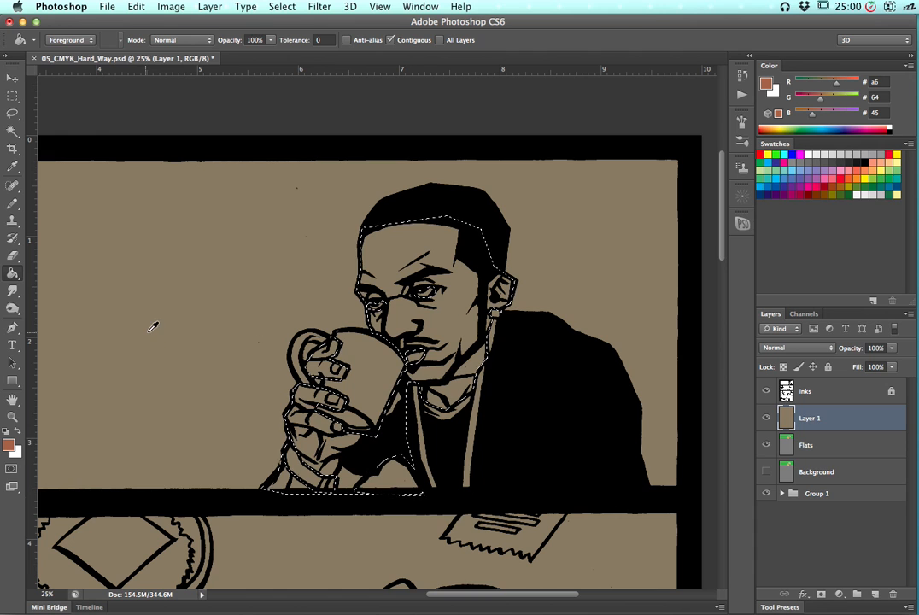
left_click(154, 327, "alt")
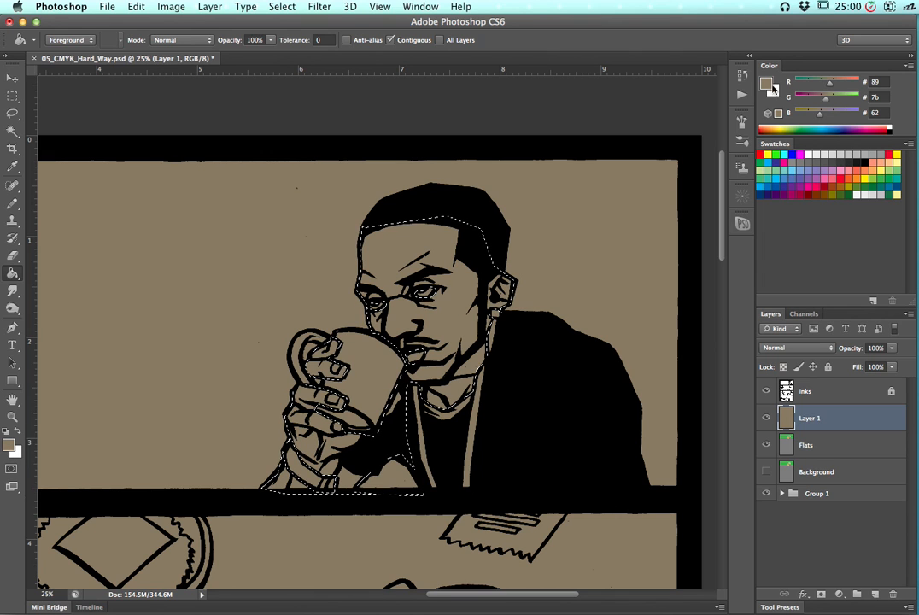
left_click(908, 69)
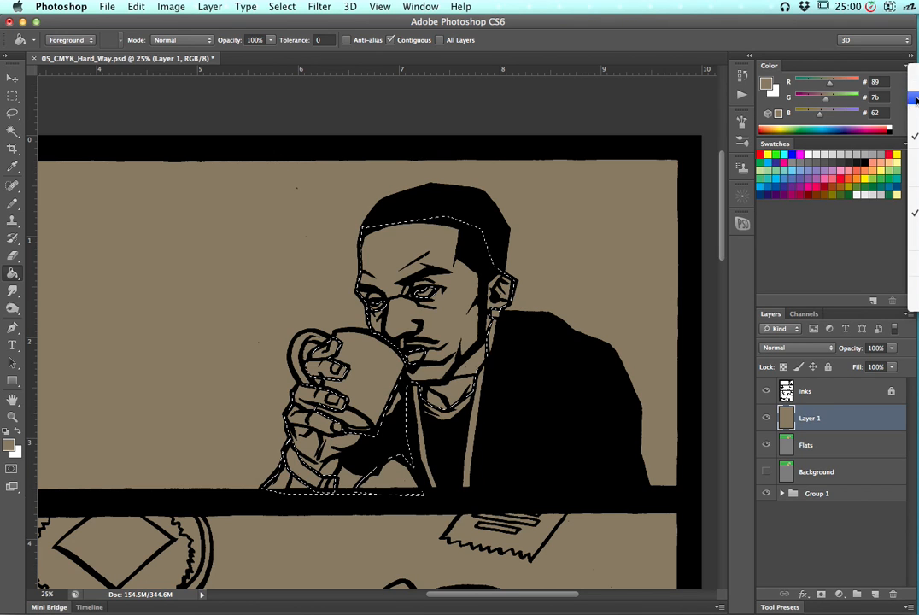
left_click(915, 100)
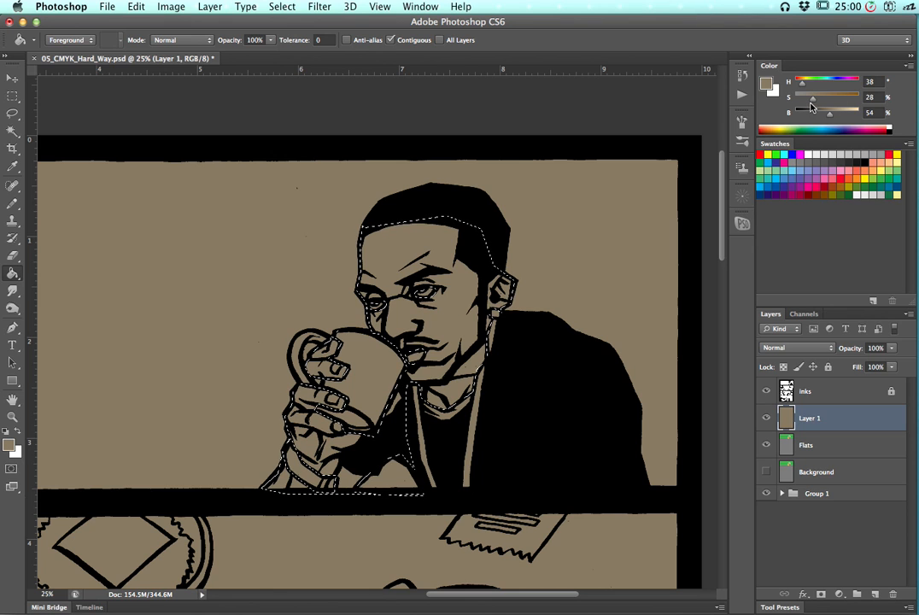
Adjust the foreground to H 27, S 54, B 70 and fill the skin selection on Layer 1 with it
left_click_drag(836, 119, 840, 116)
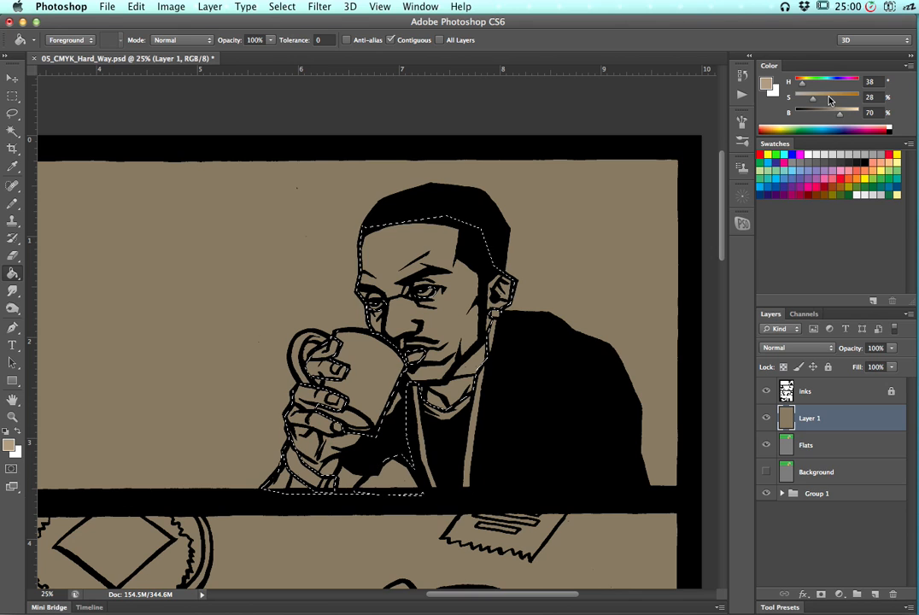
left_click_drag(822, 102, 801, 87)
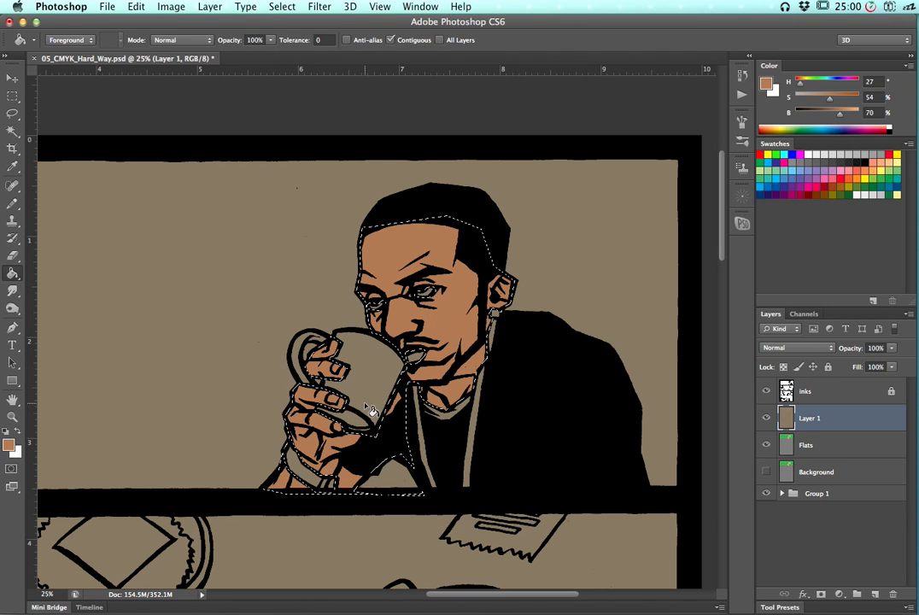
key("super+d")
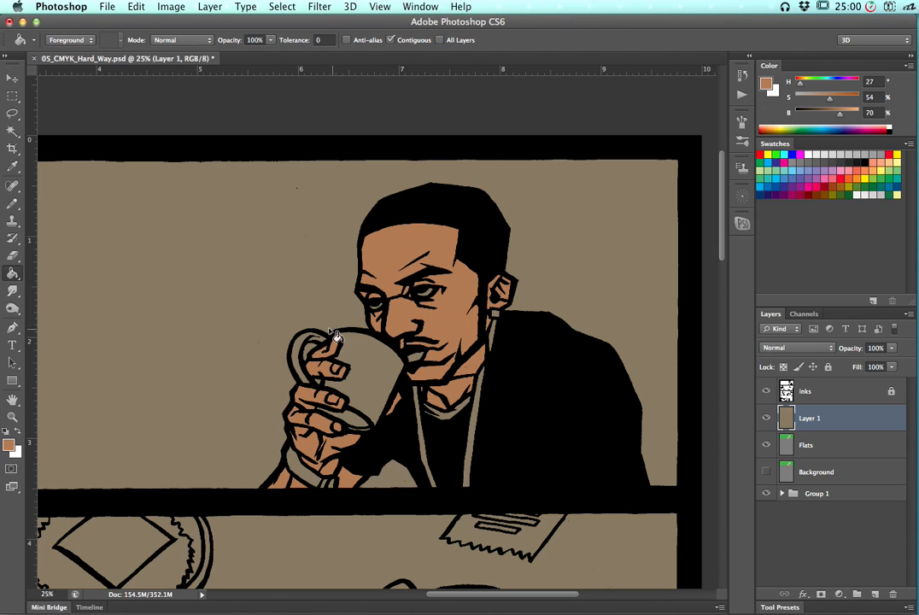
Paint a white brush stroke across the man's face on Layer 1, then undo it
key("b")
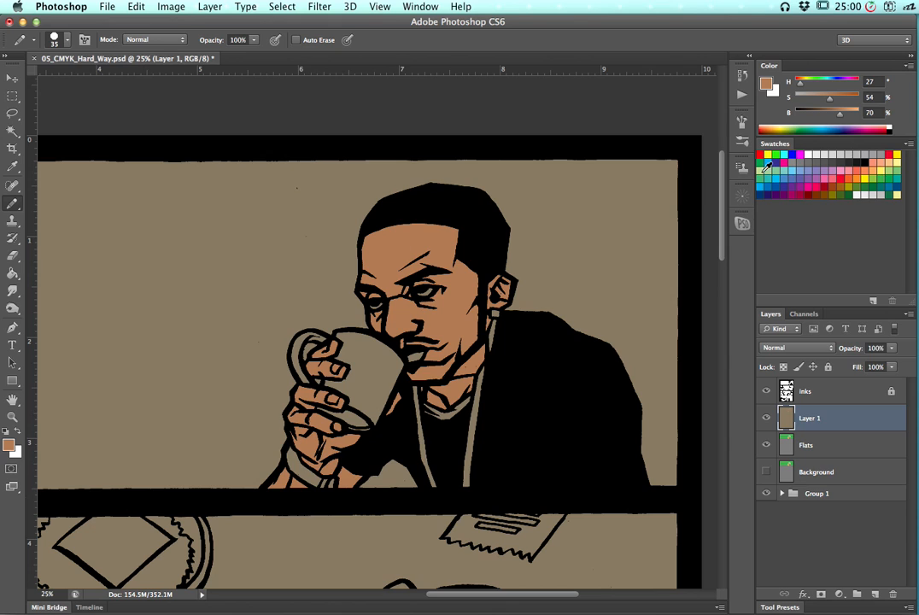
key("x")
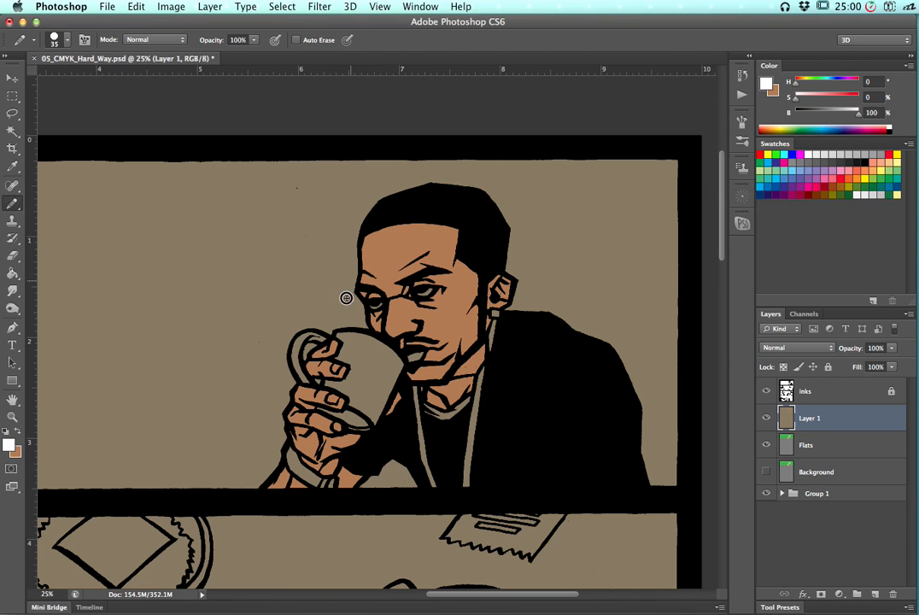
left_click_drag(272, 382, 290, 376)
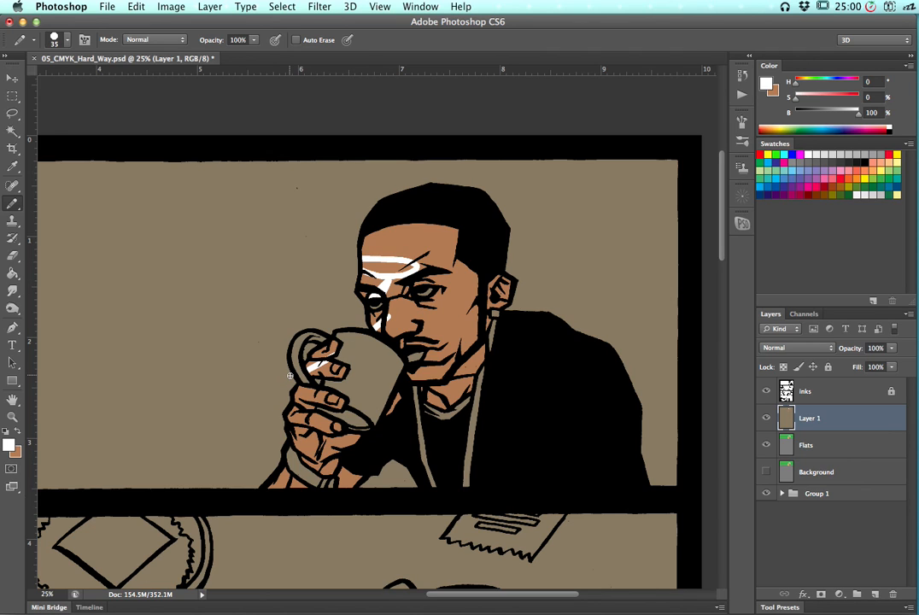
key("super+z")
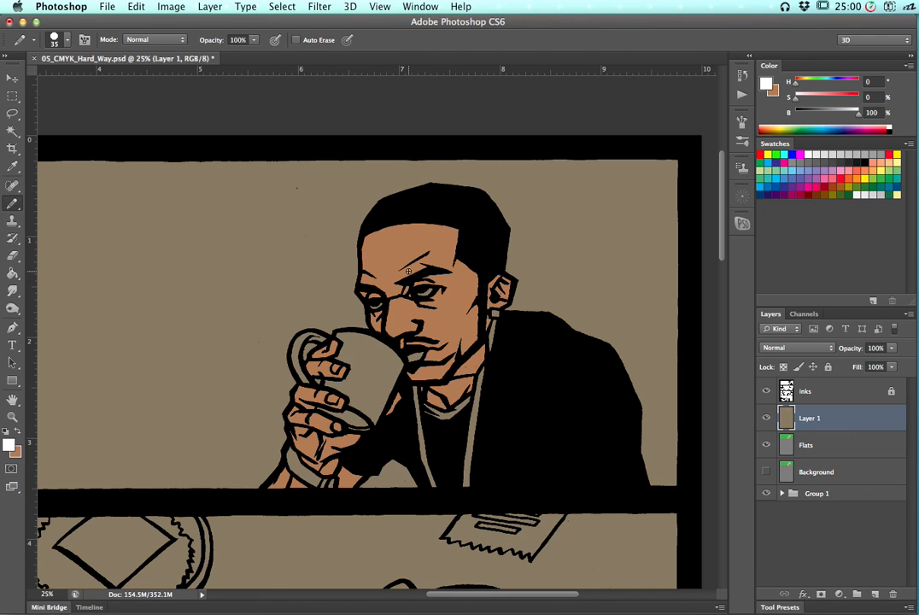
Apply Hue/Saturation to the skin fill with Hue -23, Saturation -40 and Lightness -23
left_click(170, 8)
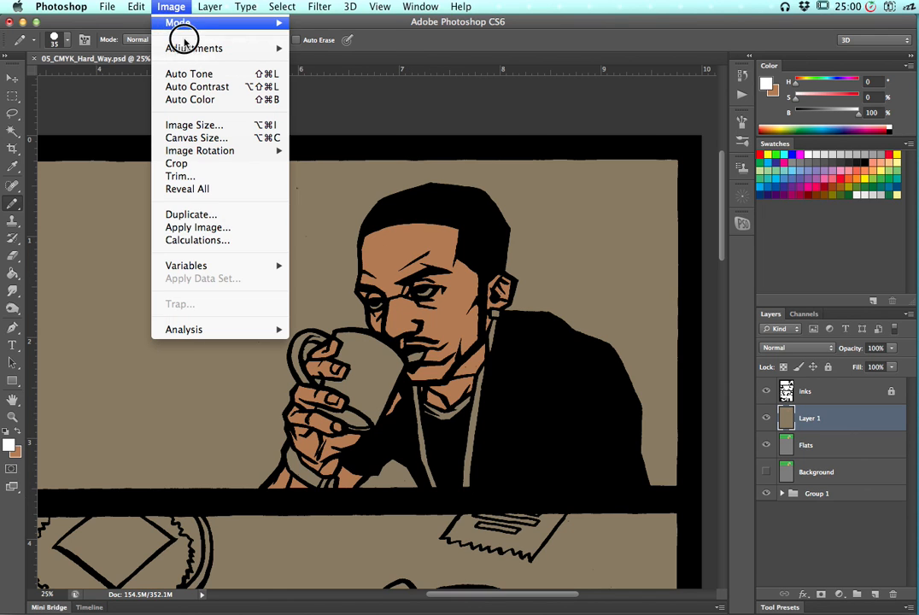
mouse_move(210, 50)
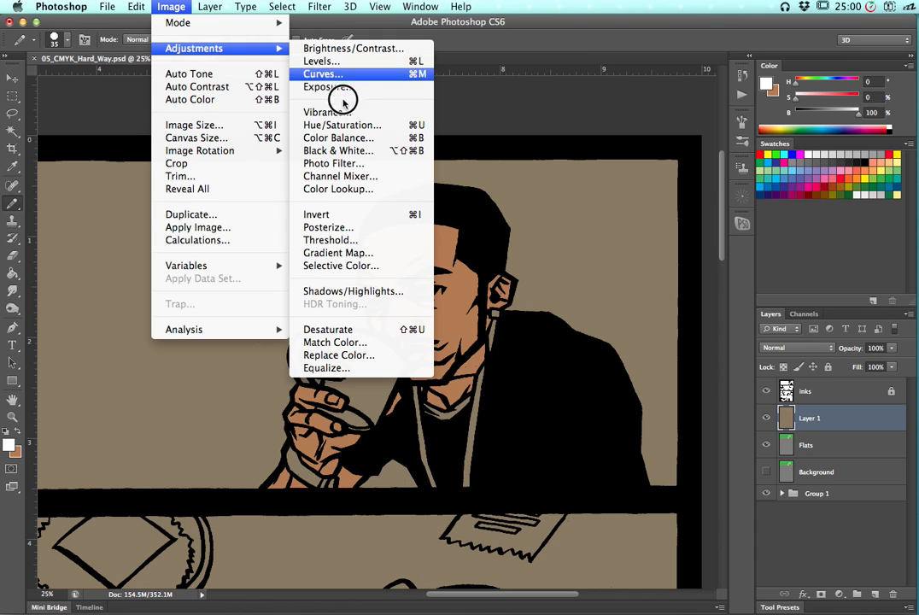
left_click(412, 127)
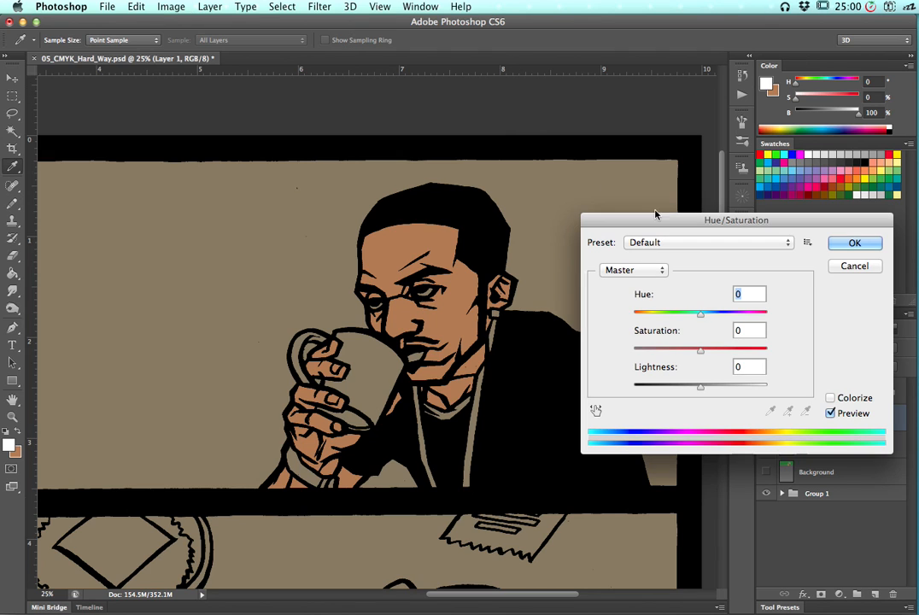
left_click(698, 316)
left_click_drag(698, 316, 652, 314)
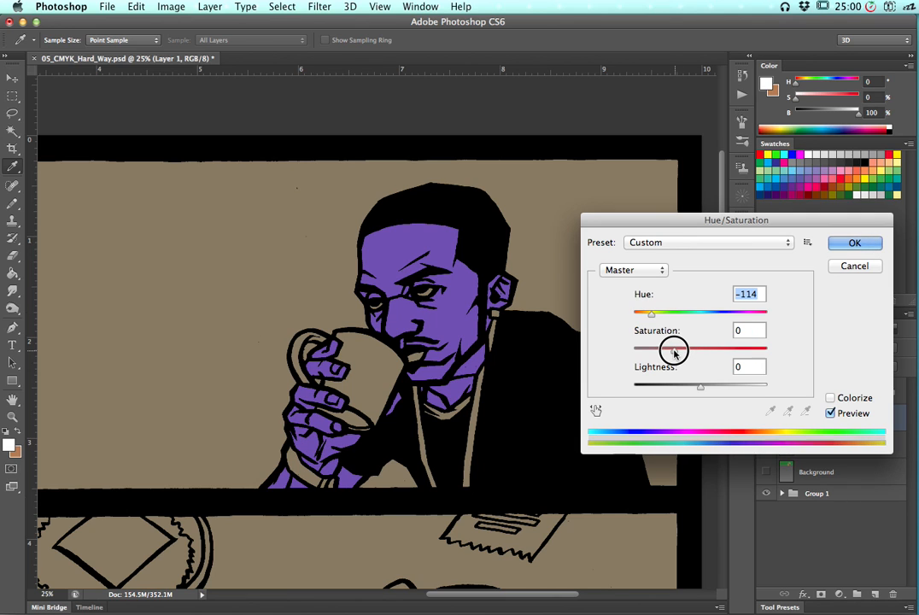
left_click(675, 351)
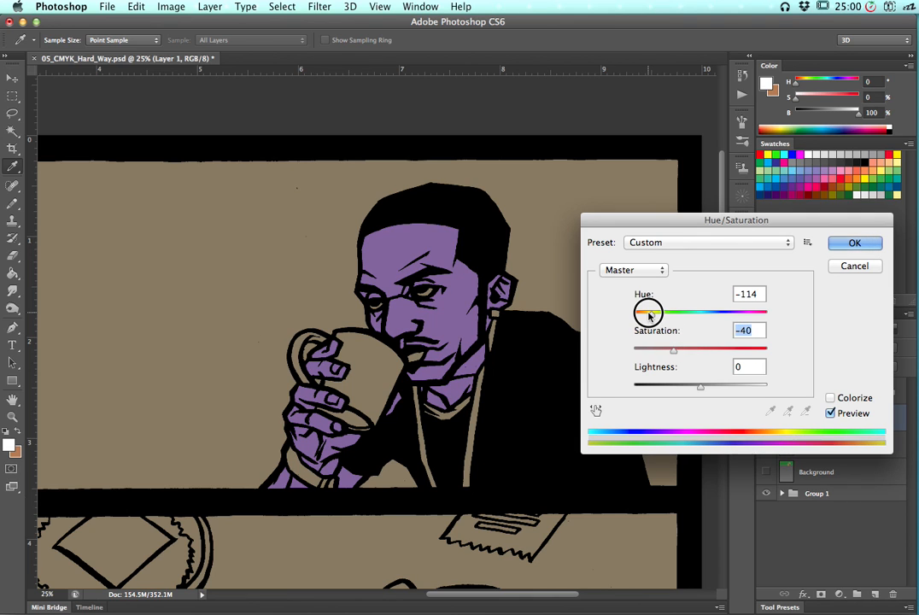
left_click(648, 314)
left_click_drag(649, 314, 686, 314)
left_click_drag(699, 386, 686, 387)
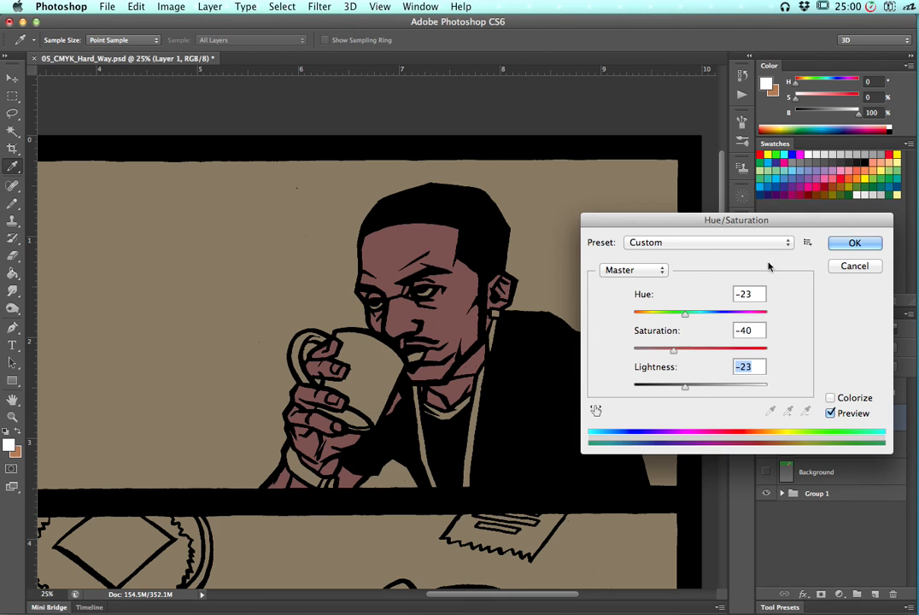
key("Return")
key("b")
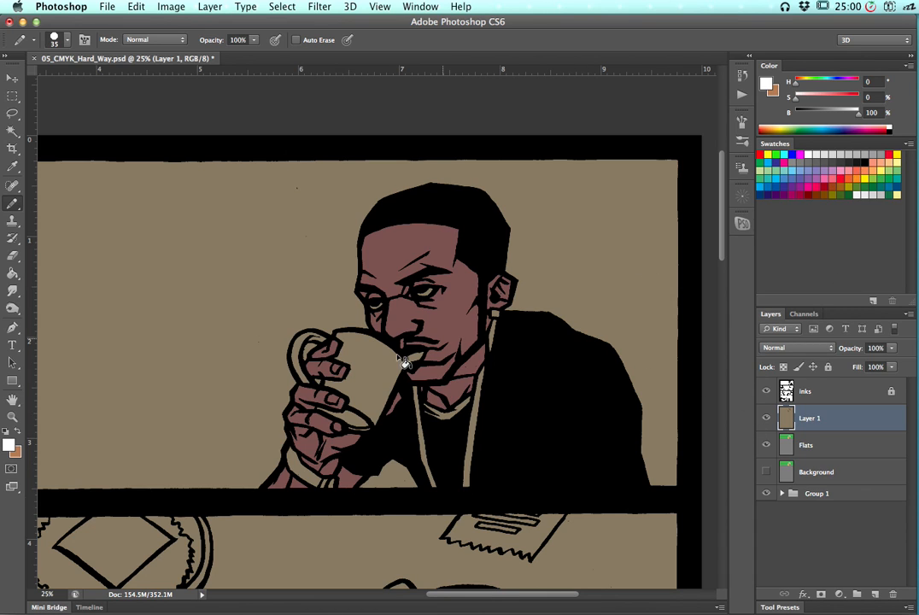
key("super+h")
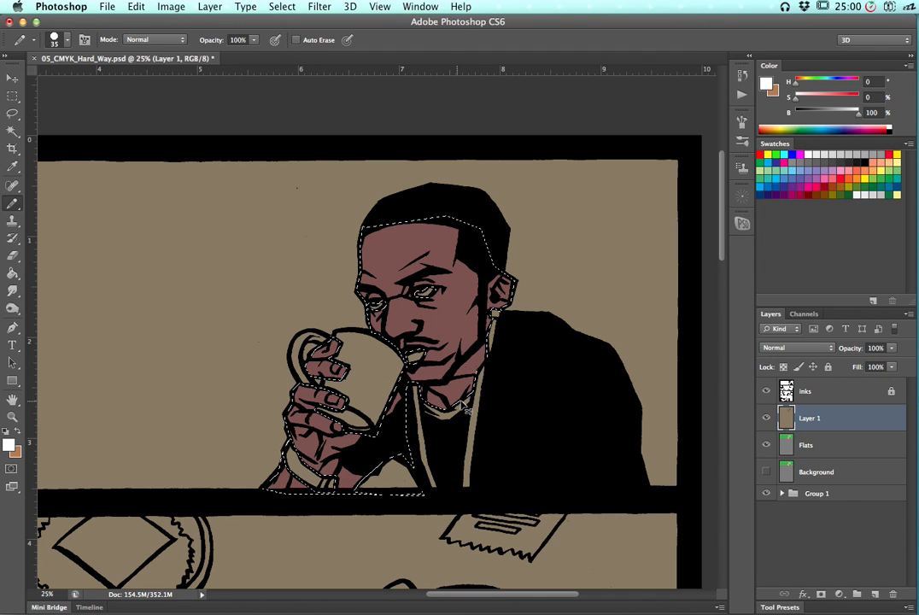
key("super+h")
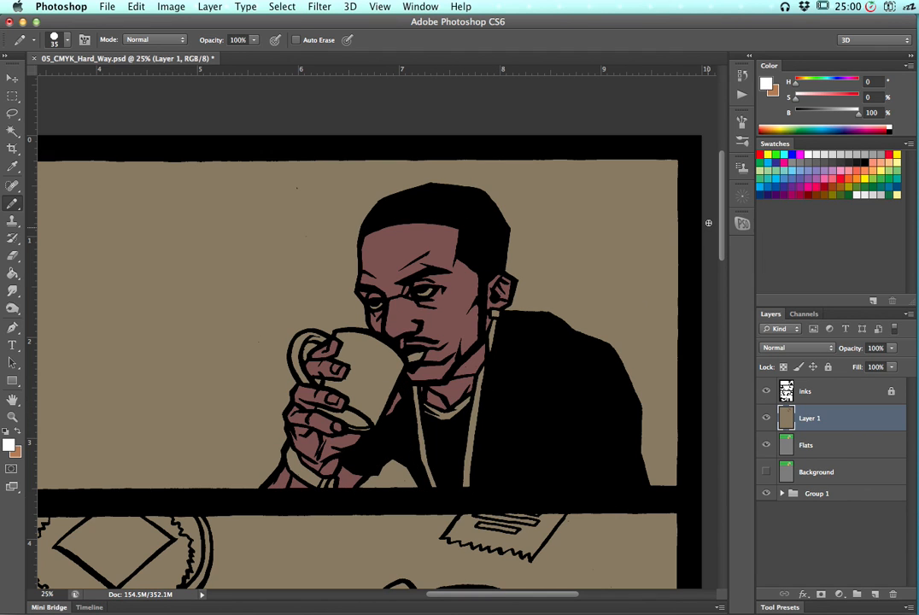
Magic-wand select the coffee mug on the Flats layer and pick a pale green swatch as the foreground color
key("w")
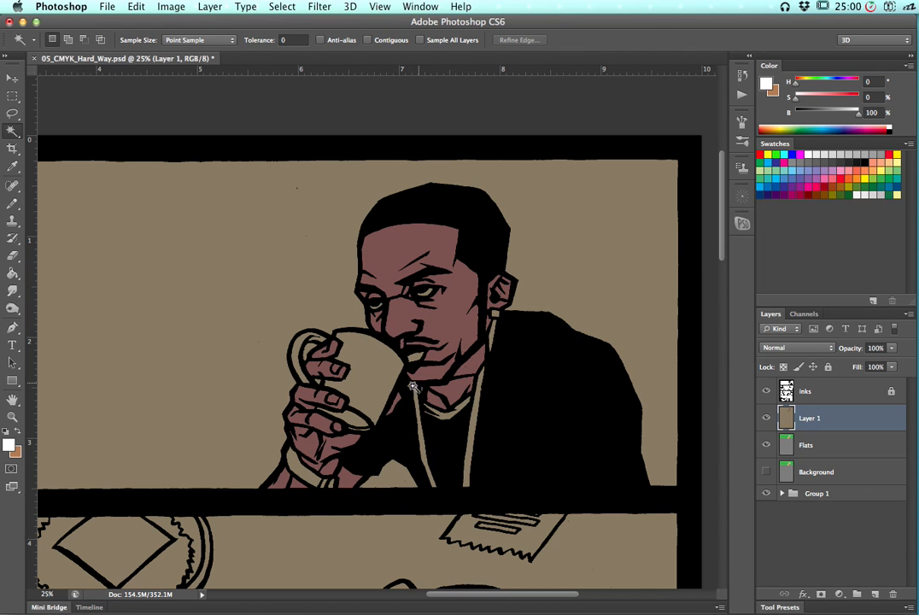
left_click(307, 349)
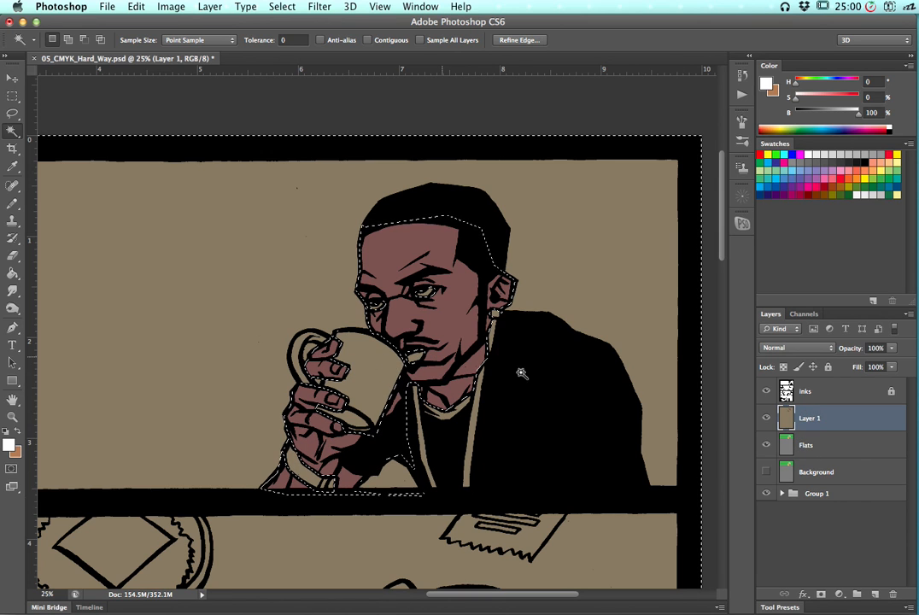
left_click(810, 445)
key("super+d")
left_click(378, 373)
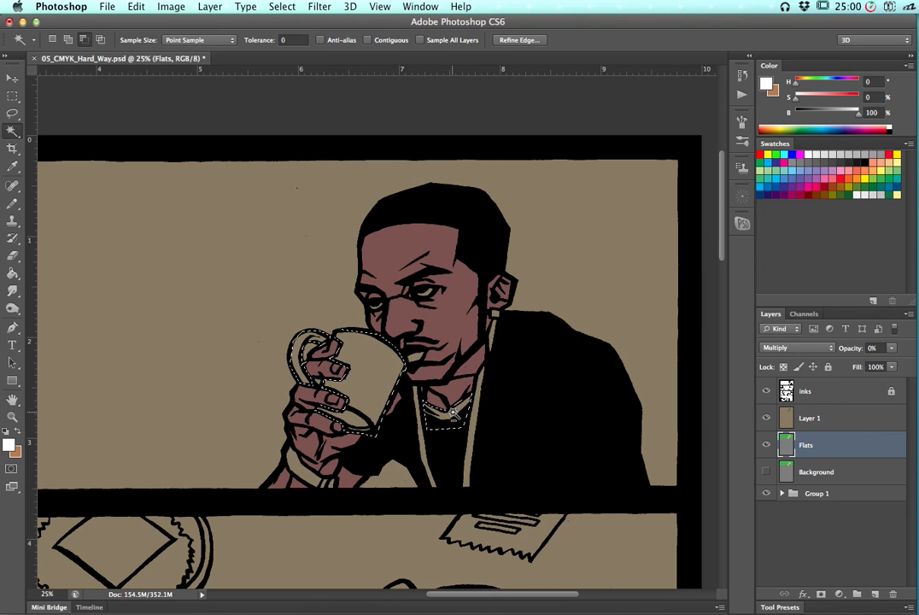
key("super+d")
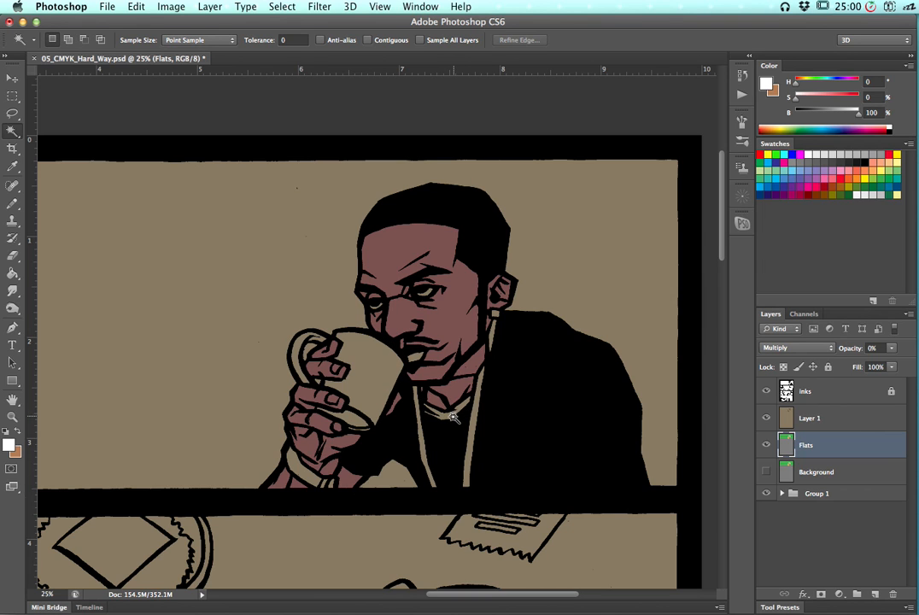
left_click(382, 378)
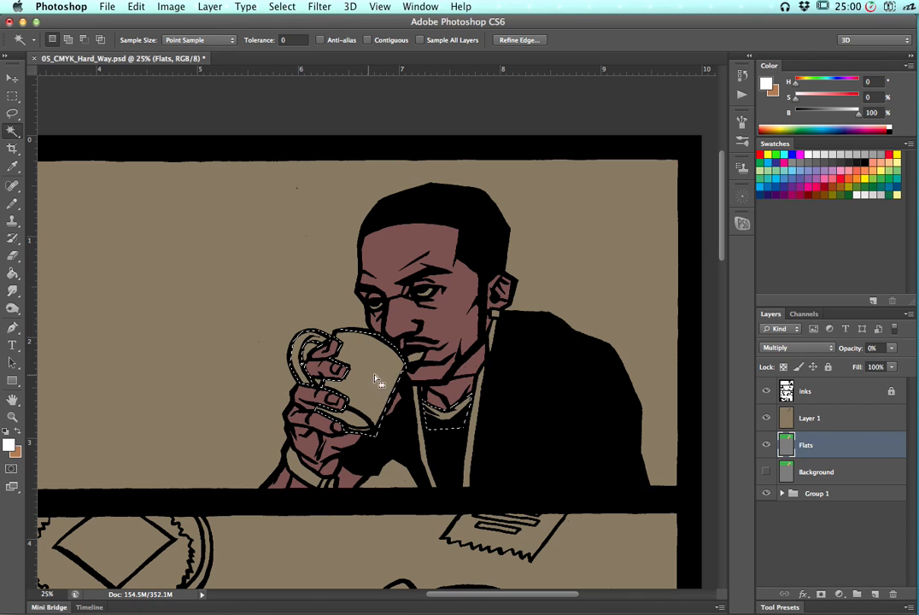
left_click(770, 169)
left_click(769, 164)
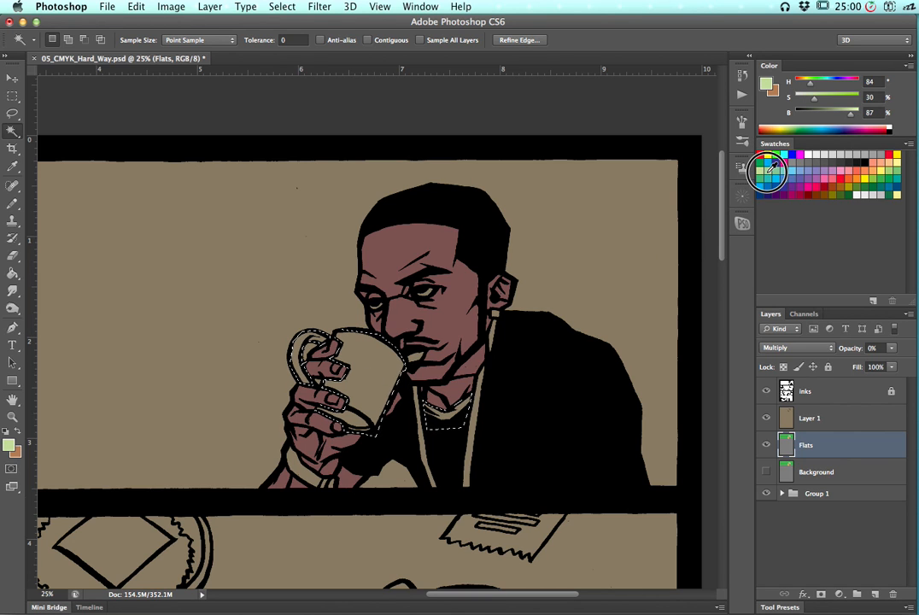
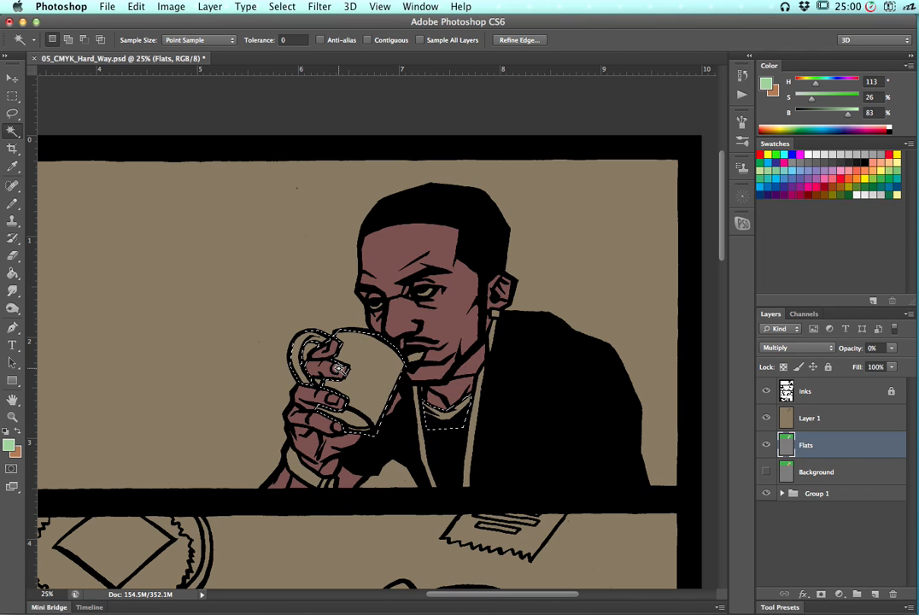
Review the recent History states, stepping back to an earlier Magic Wand state and returning to the mug selection
key("shift")
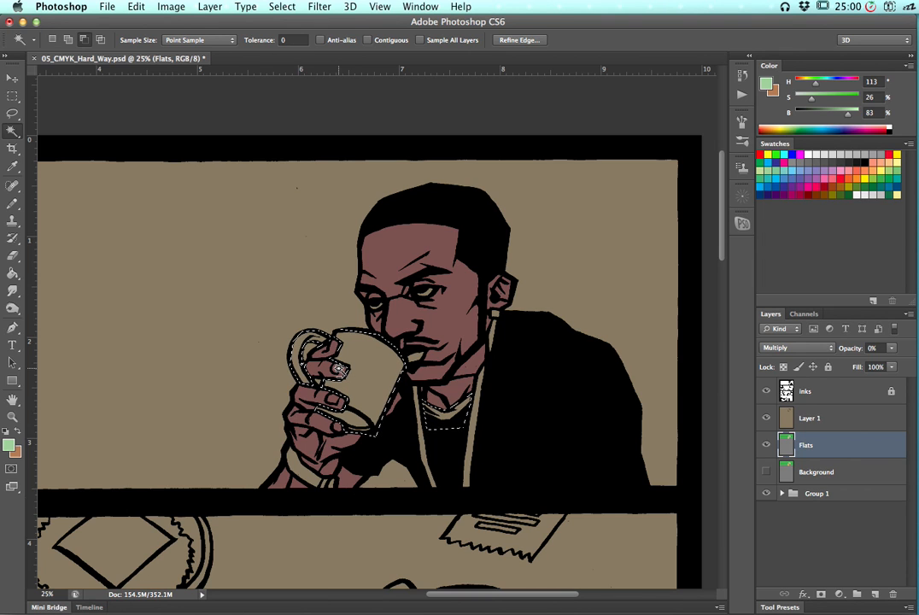
key("g")
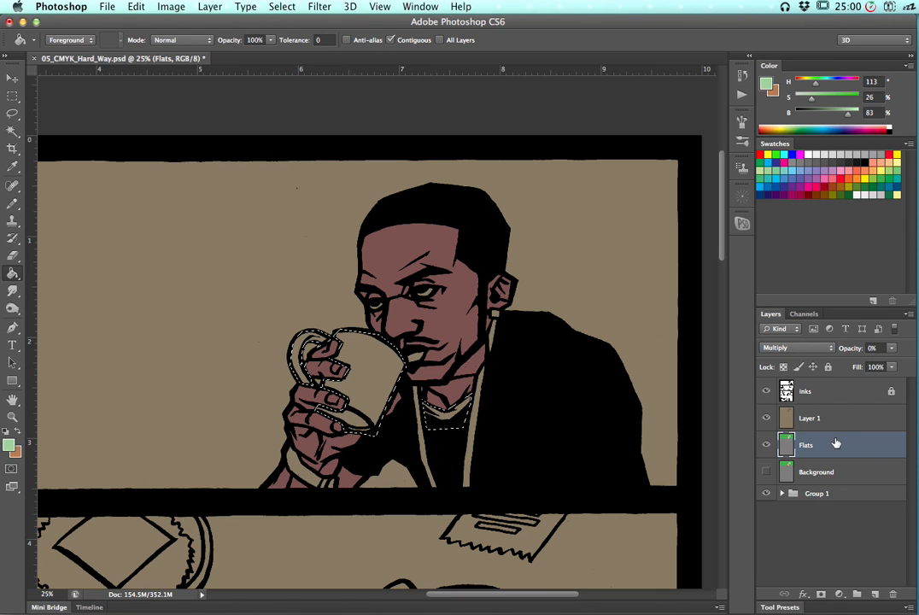
left_click(742, 79)
left_click(636, 262)
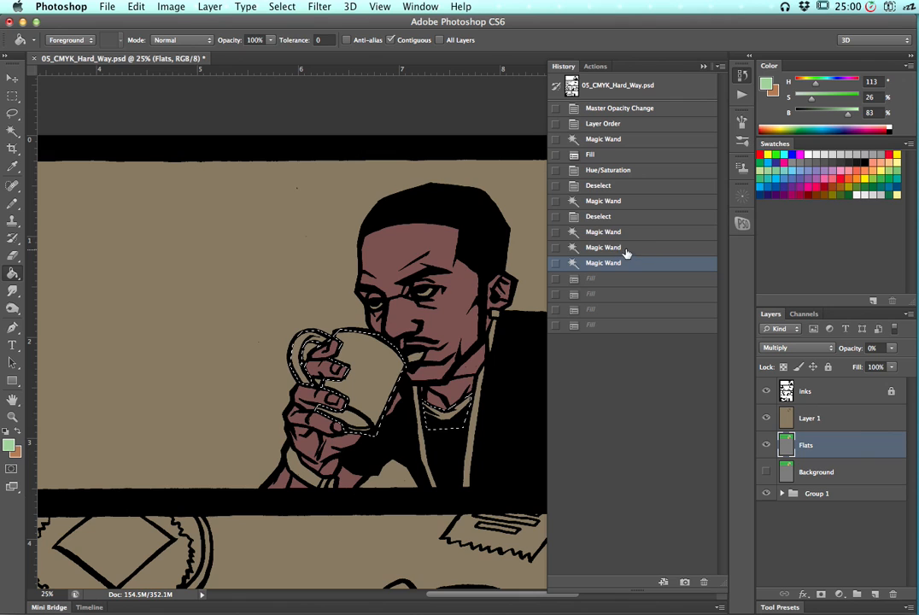
left_click(639, 243)
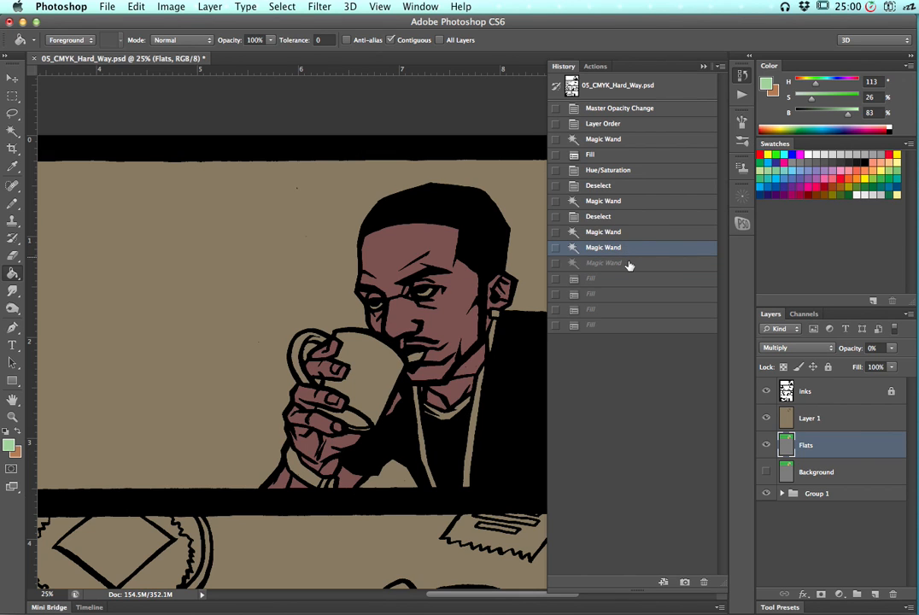
left_click(649, 263)
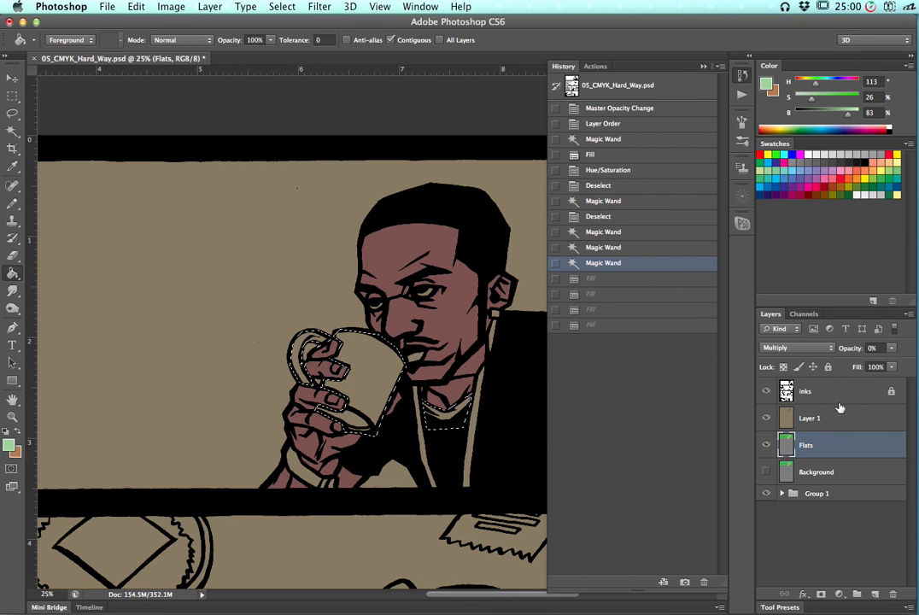
Lock the Flats layer and fill the mug selection on Layer 1 with the pale green foreground color
left_click(828, 368)
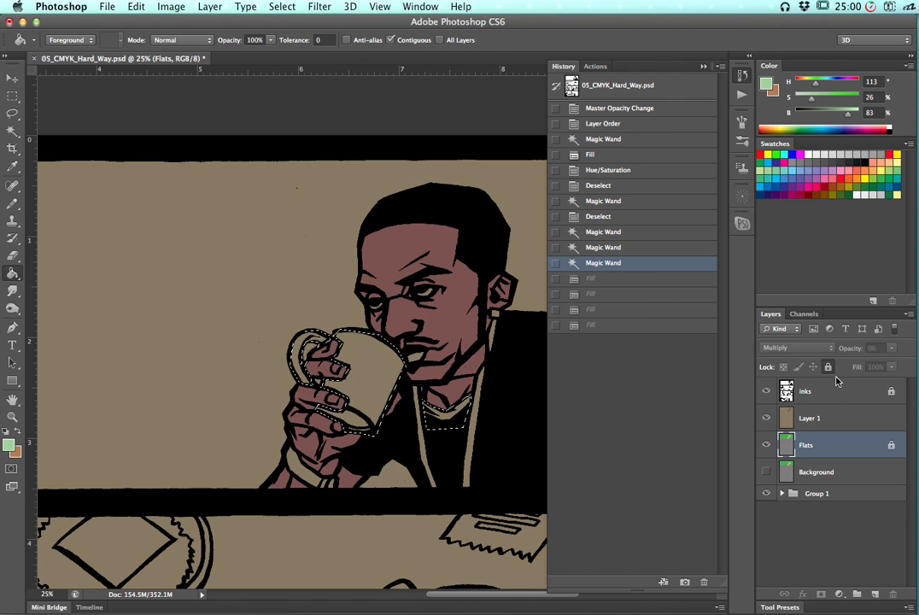
left_click(833, 419)
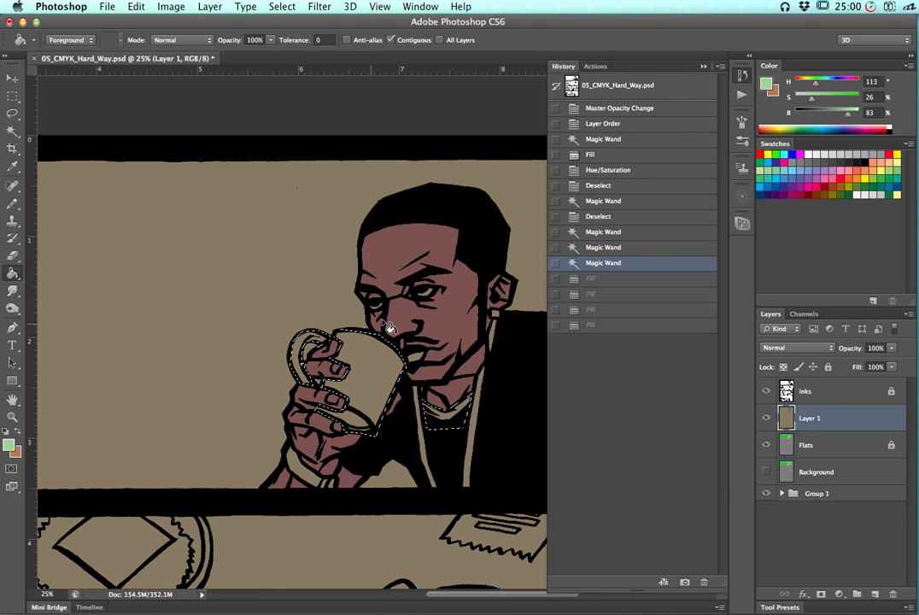
left_click(385, 377)
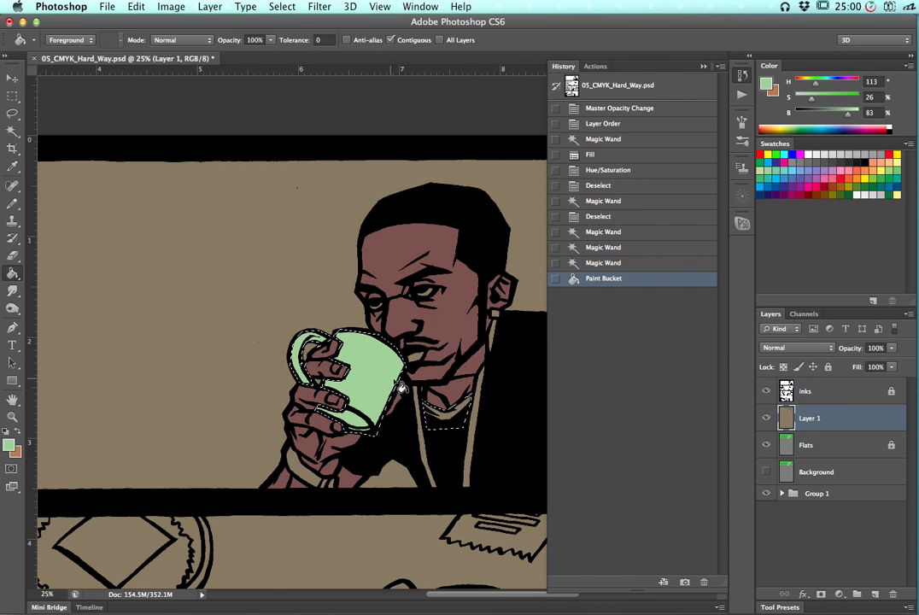
Apply Hue/Saturation to the mug fill with Hue -50, Saturation -35 and Lightness -11
left_click(745, 78)
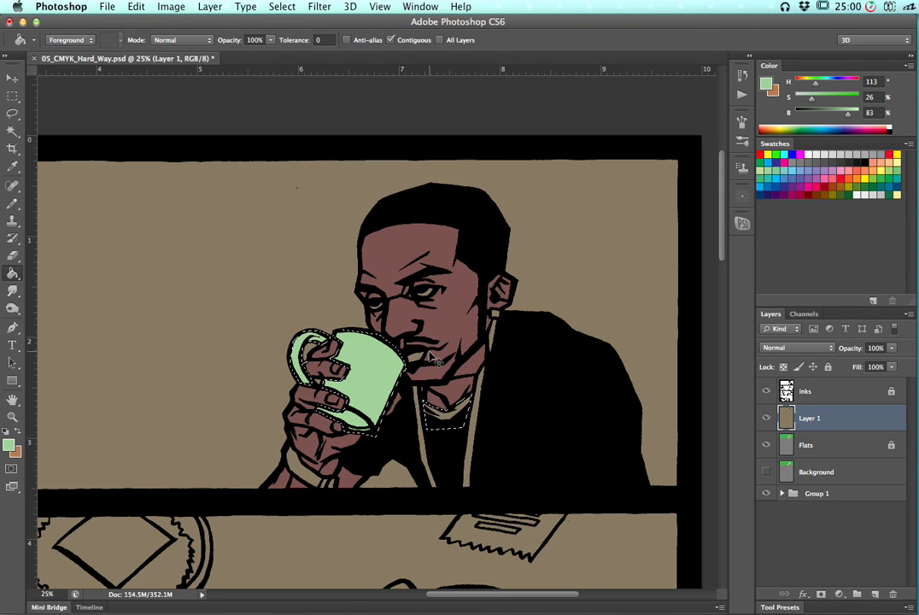
key("super+u")
left_click_drag(683, 351, 676, 351)
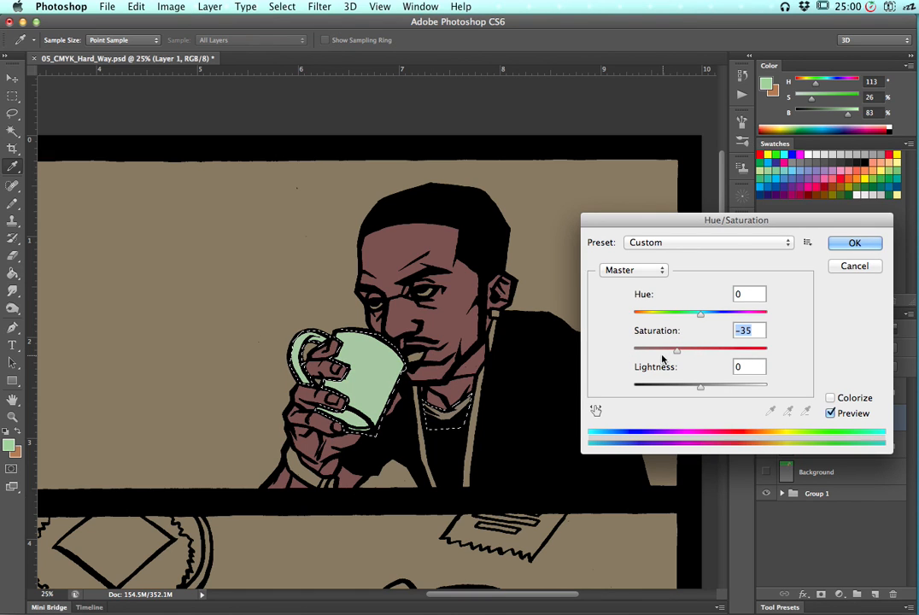
mouse_move(699, 388)
left_mouse_down()
mouse_move(681, 392)
mouse_move(695, 384)
left_mouse_up()
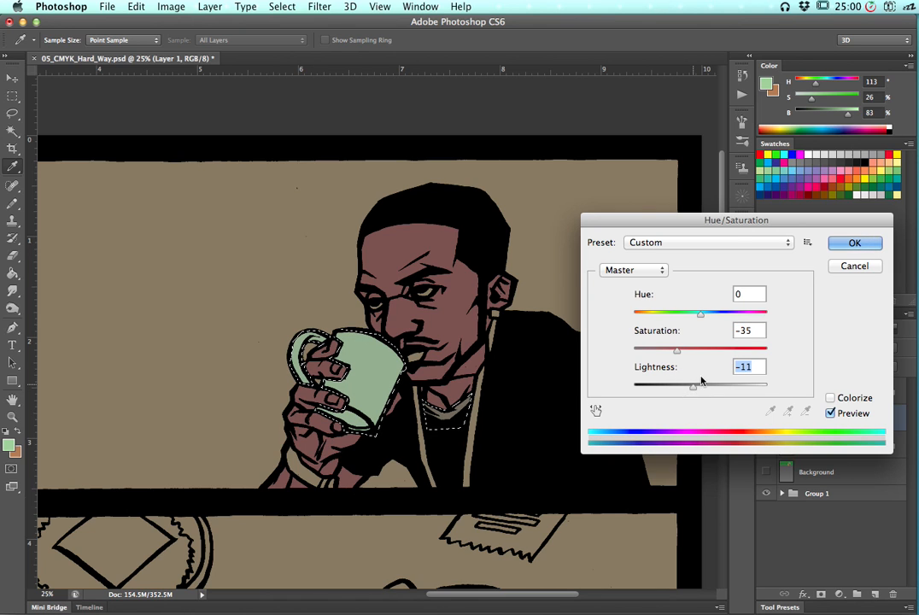
left_click_drag(701, 313, 671, 318)
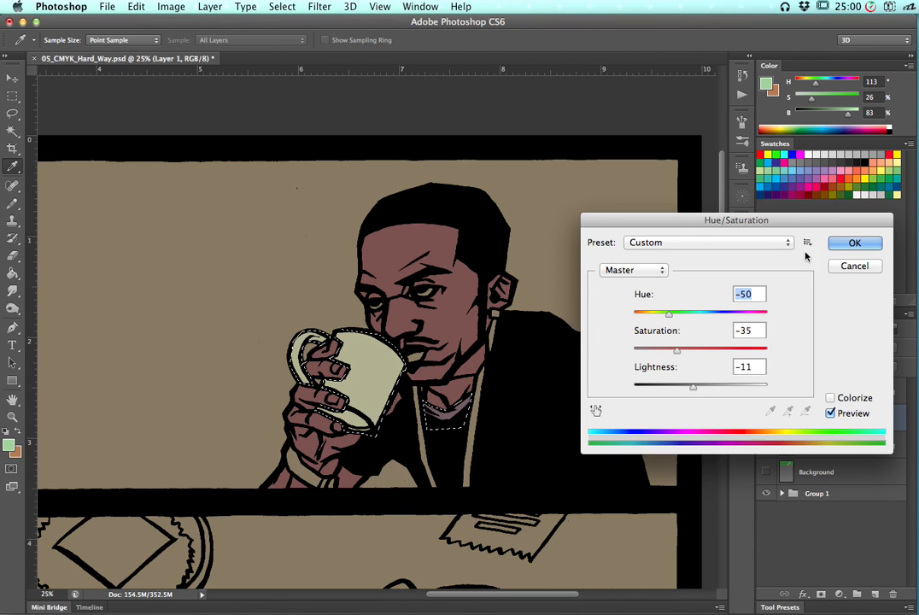
key("Return")
key("g")
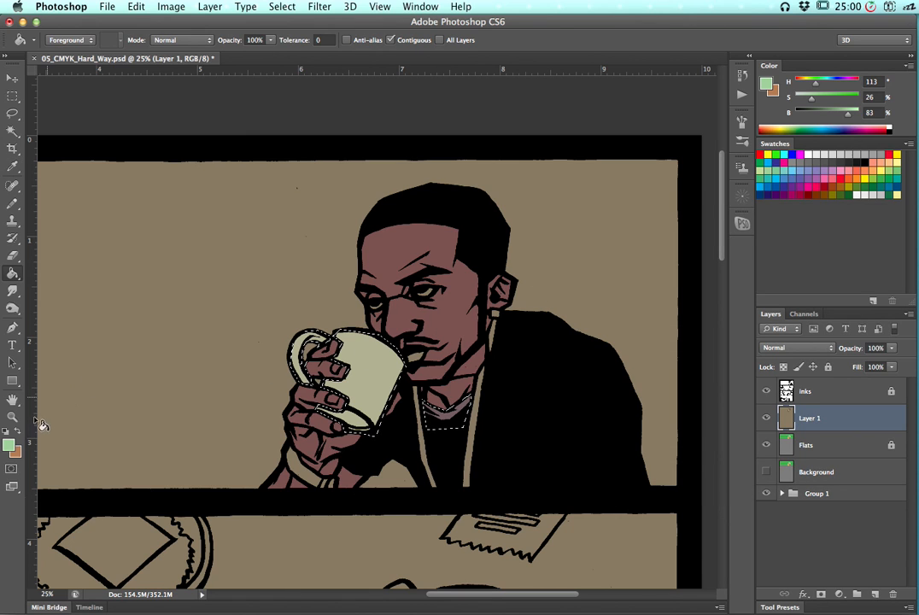
left_click(10, 444)
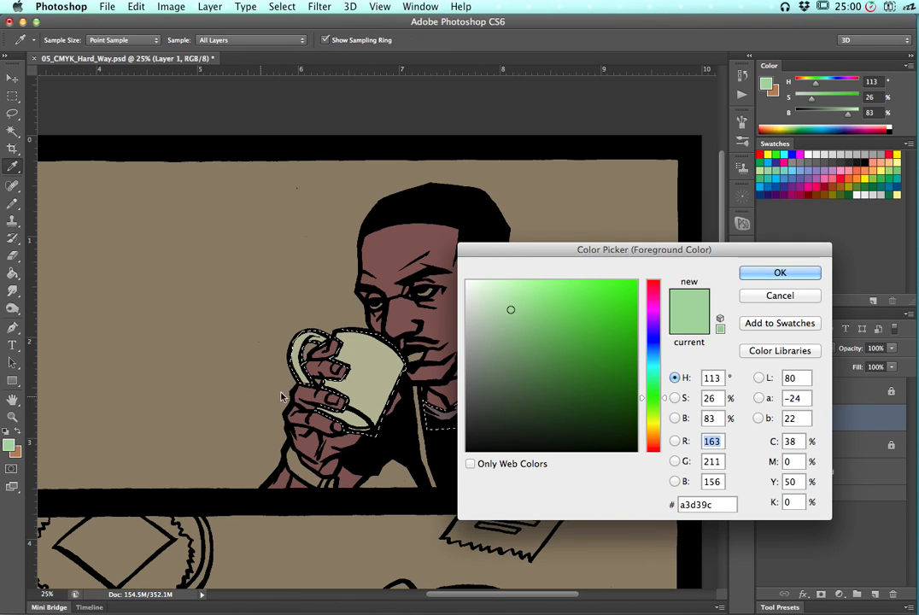
left_click(364, 370)
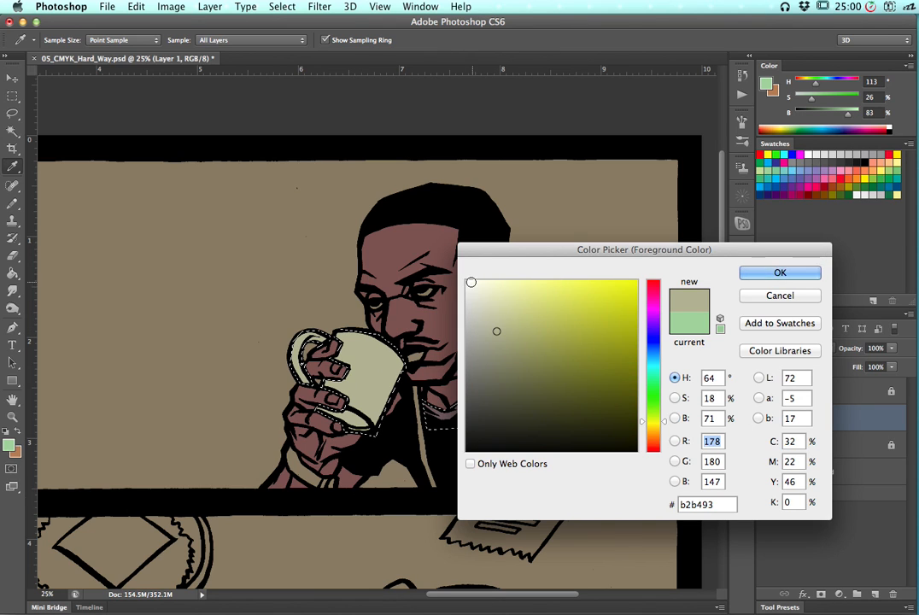
left_click(773, 299)
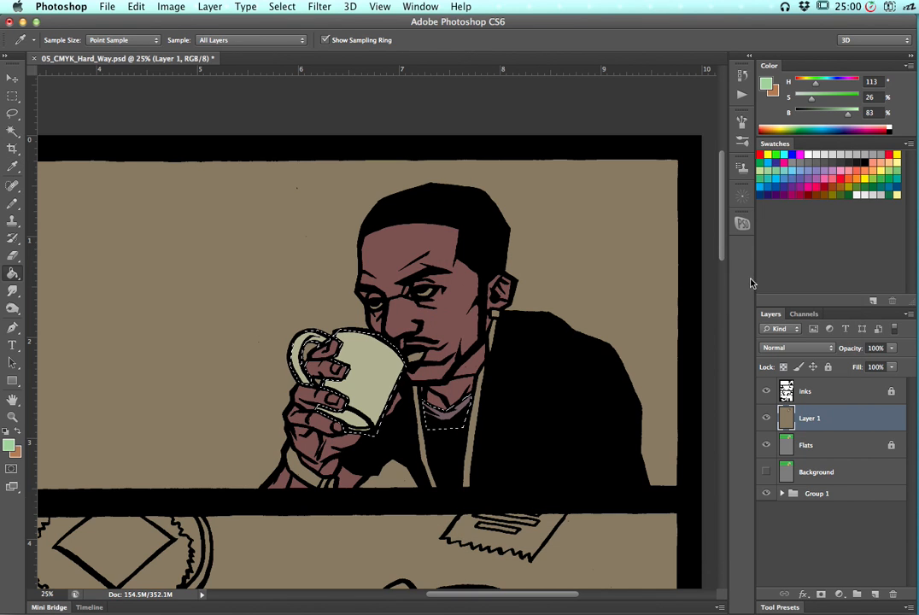
Set the foreground to H 40, S 47, B 81, fill the necklace area on Layer 1 with it and deselect
key("g")
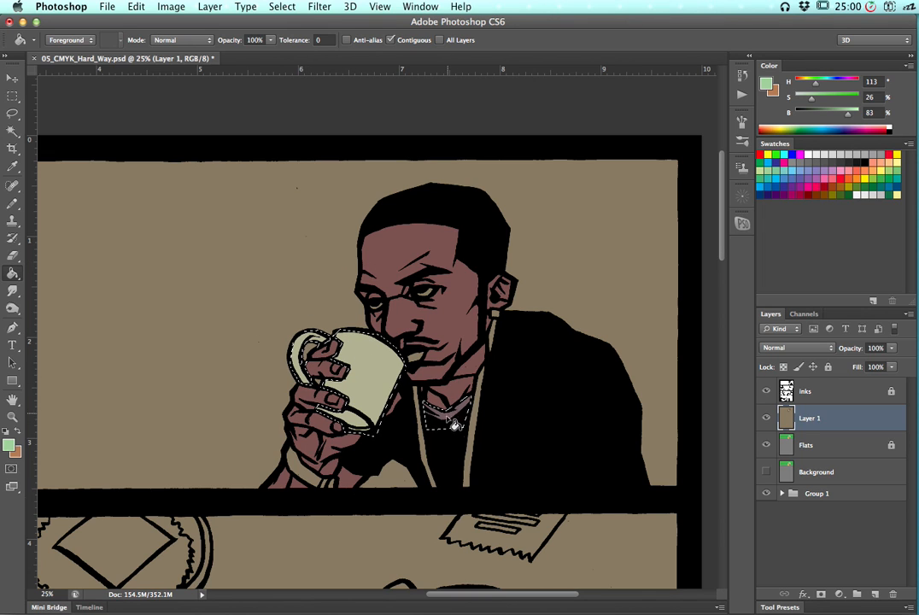
left_click(9, 444)
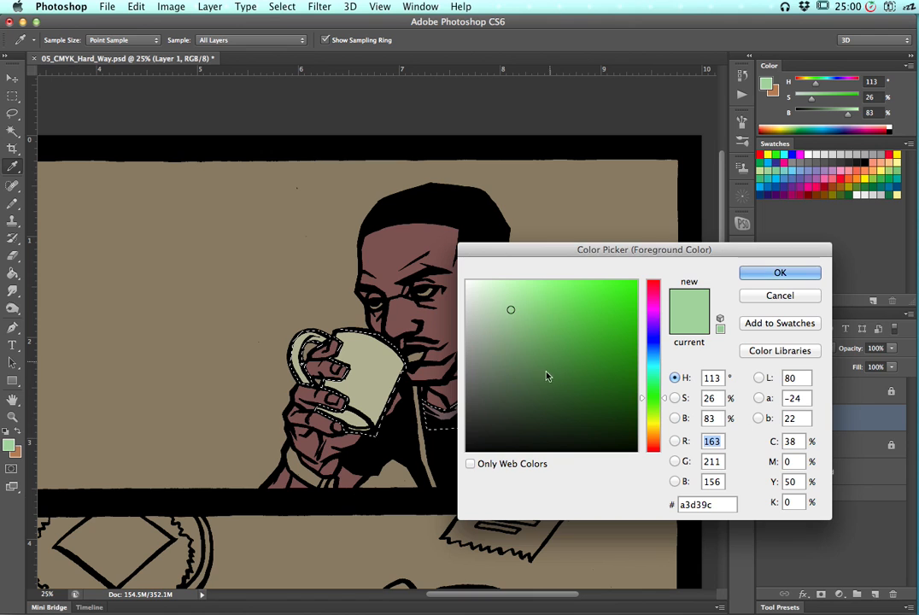
left_click_drag(551, 252, 620, 212)
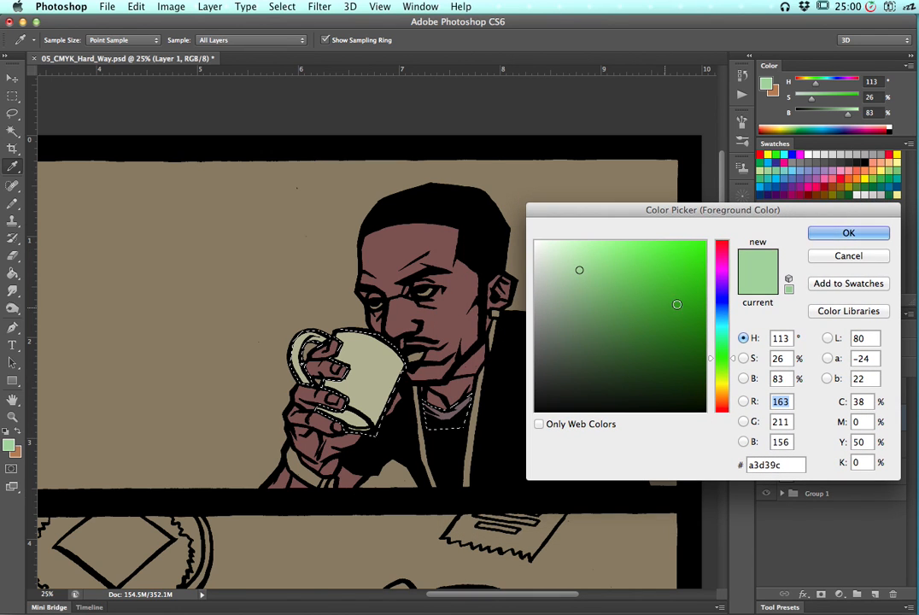
left_click(722, 261)
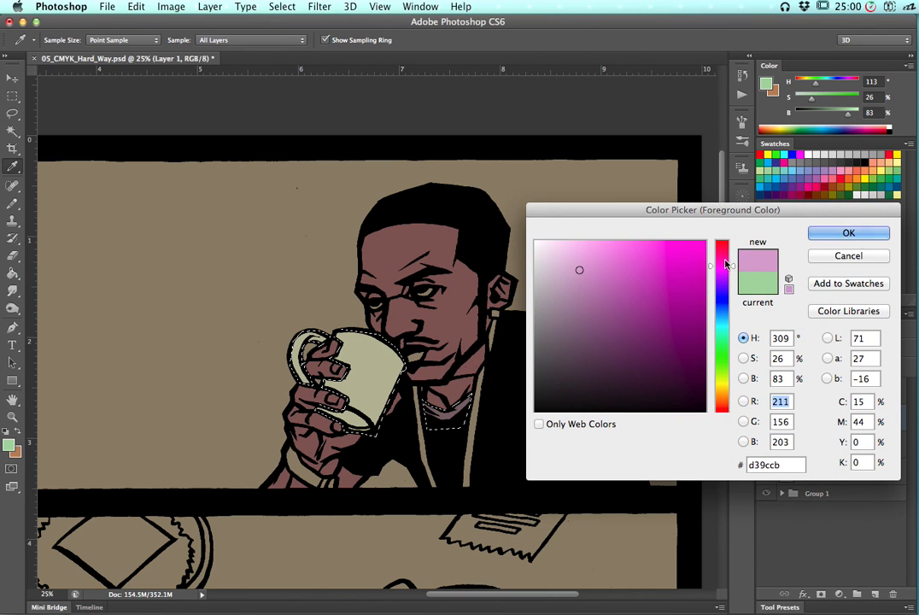
left_click(724, 249)
left_click(725, 248)
left_click_drag(628, 262, 624, 269)
left_click_drag(722, 389, 724, 393)
left_click_drag(617, 301, 614, 268)
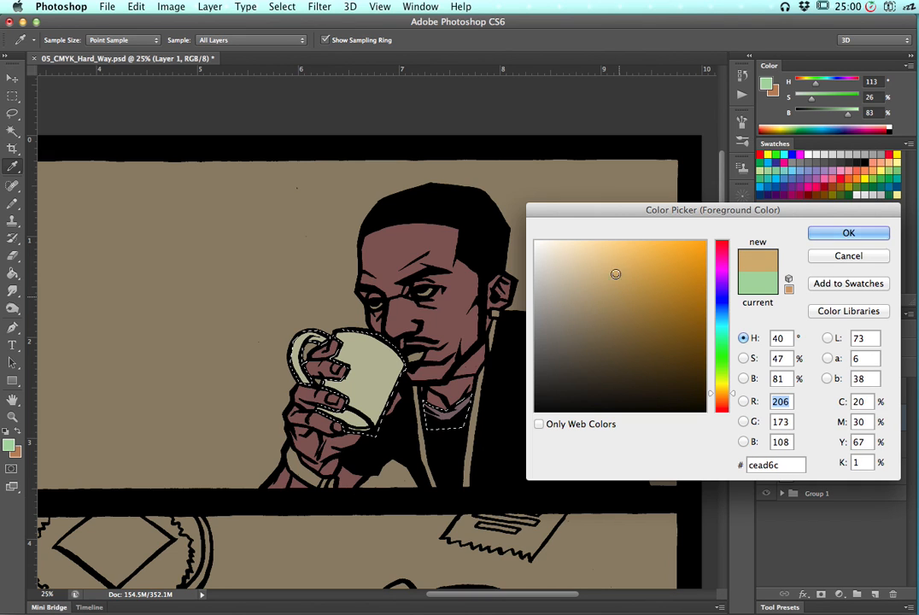
left_click(848, 232)
key("g")
left_click(445, 424)
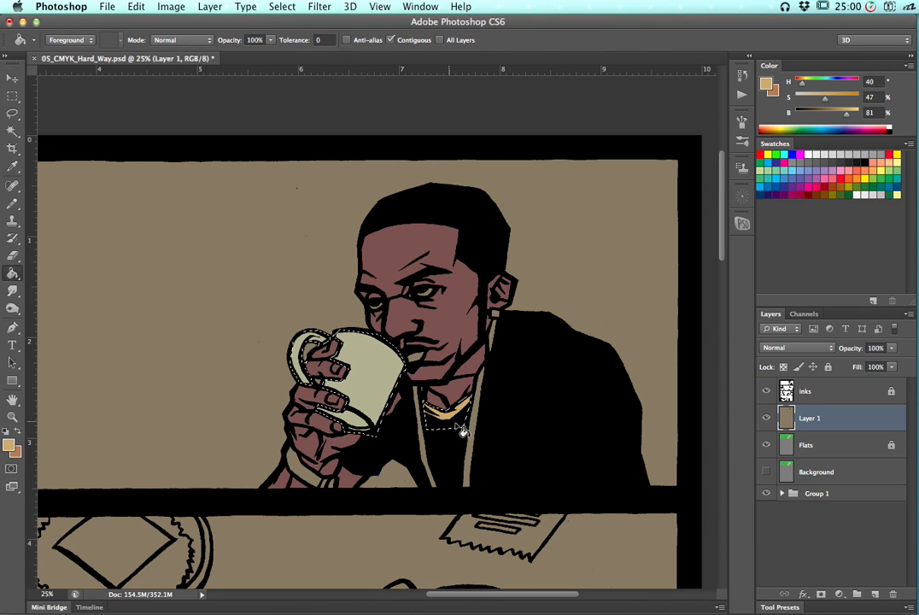
key("super+d")
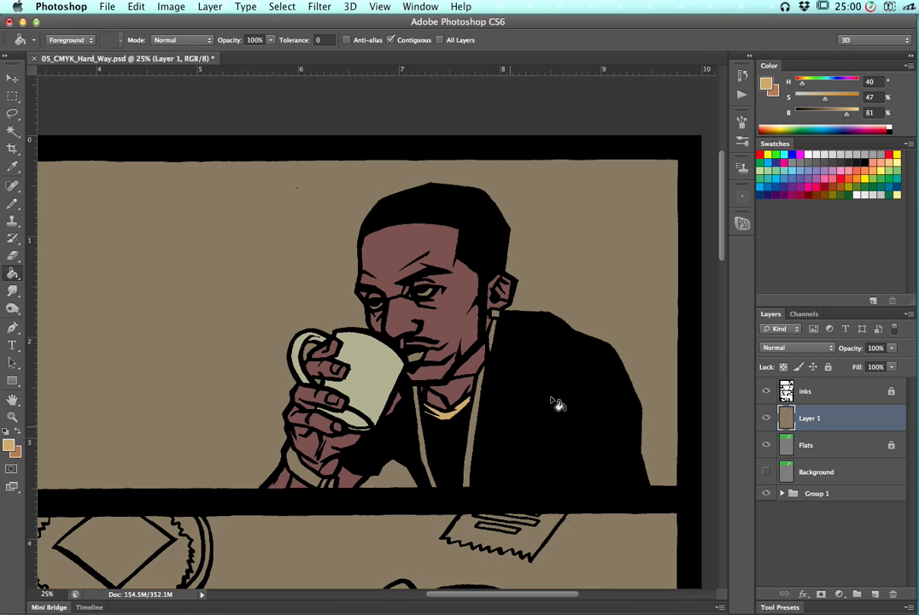
Rename Layer 1 as colors
left_click(816, 447)
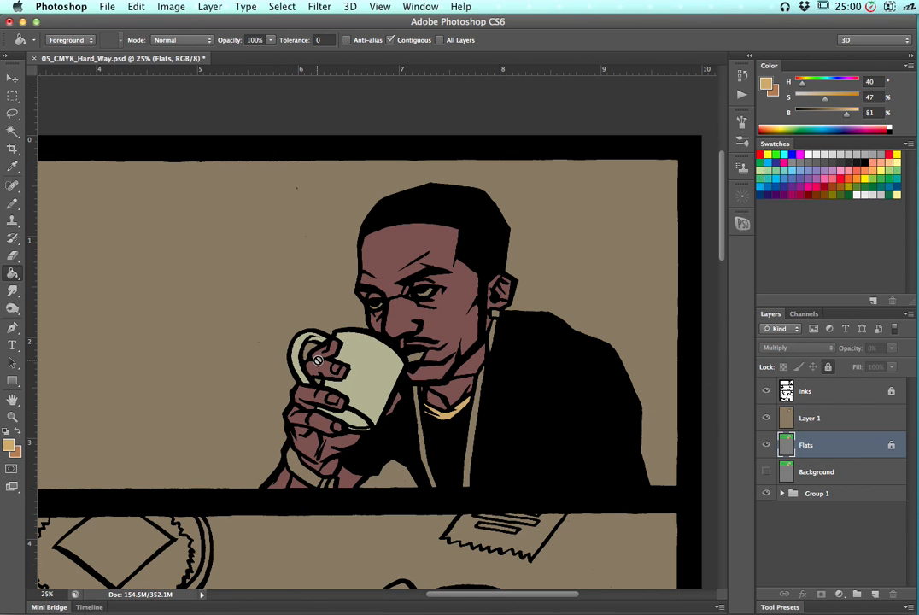
double_click(810, 419)
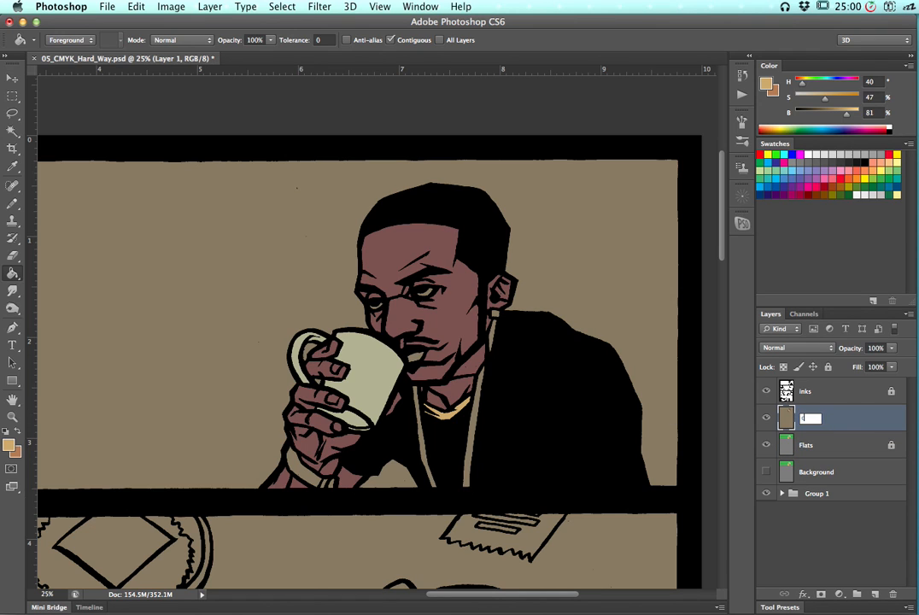
type("colors")
key("Return")
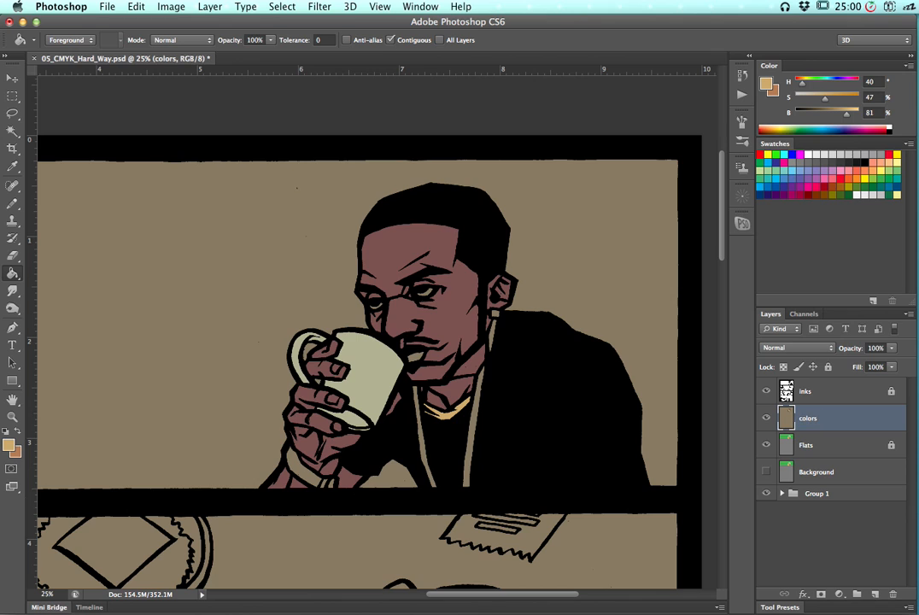
Magic-wand select the whites of the eyes on the Flats layer, then switch to the colors layer
left_click(791, 446)
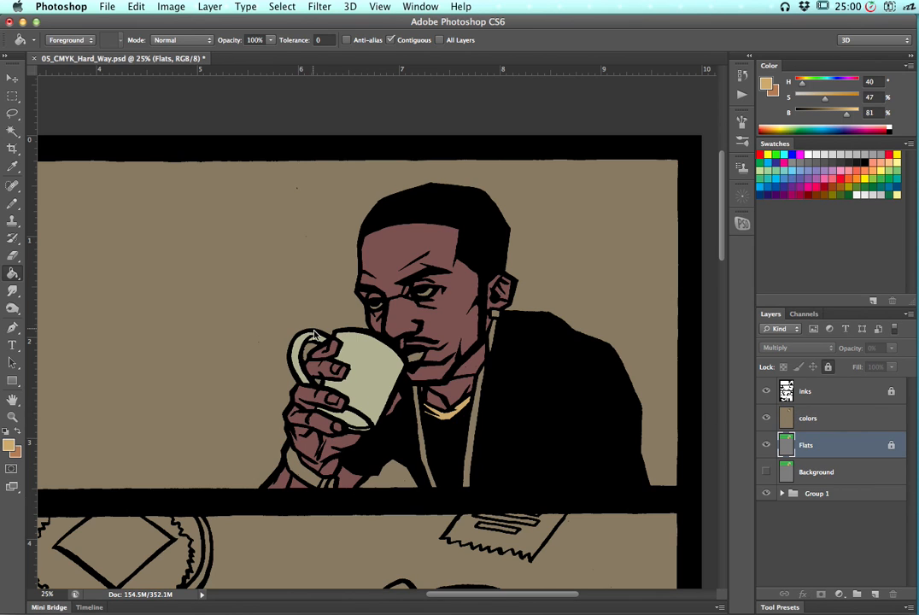
key("w")
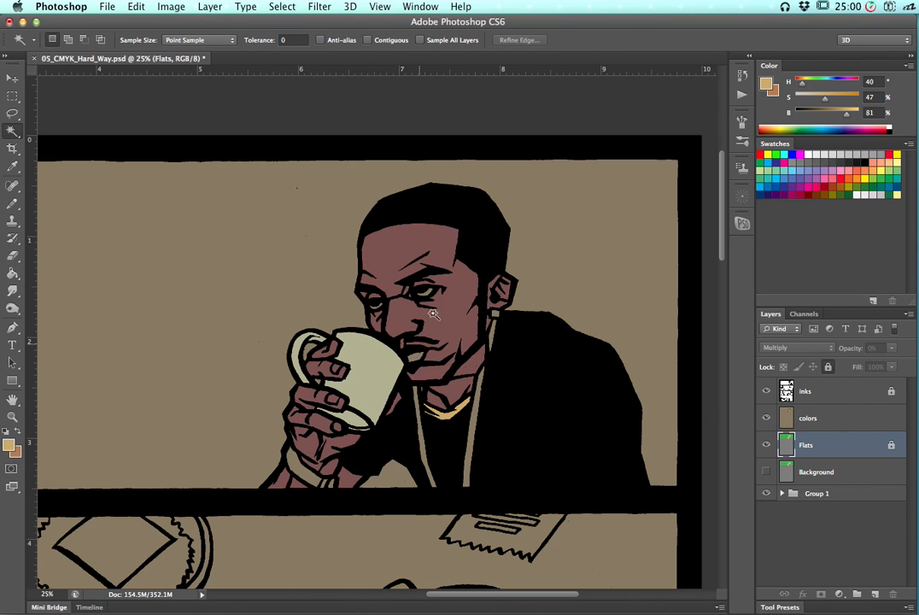
left_click(377, 305)
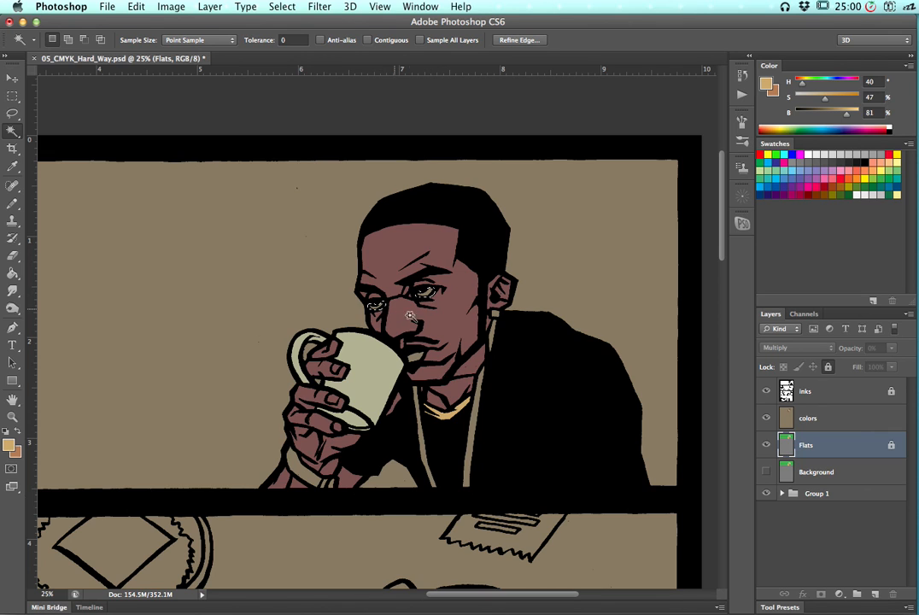
left_click(812, 418)
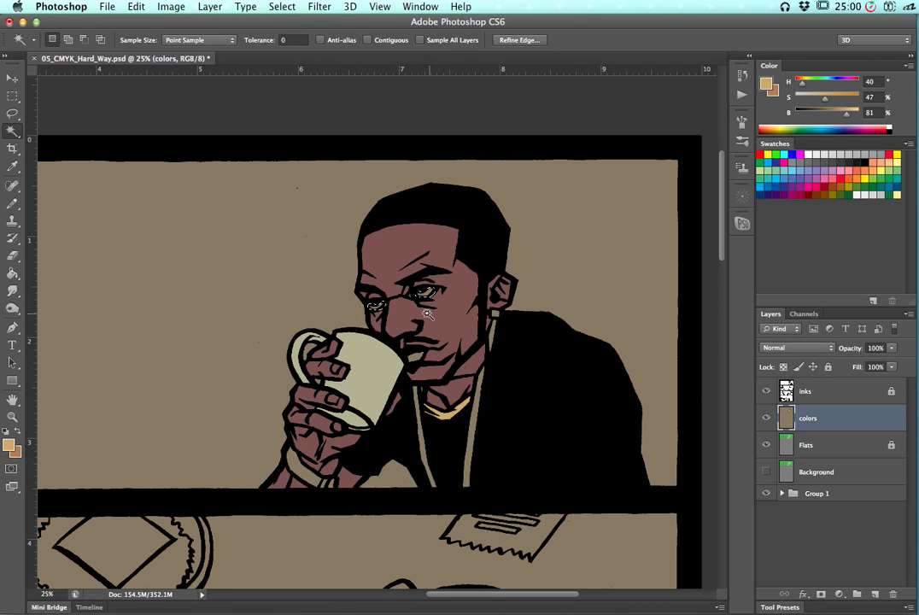
Set the foreground to H 17, S 16, B 94, fill the eye-white selection on the colors layer and deselect
left_click(10, 444)
left_click_drag(558, 269, 555, 253)
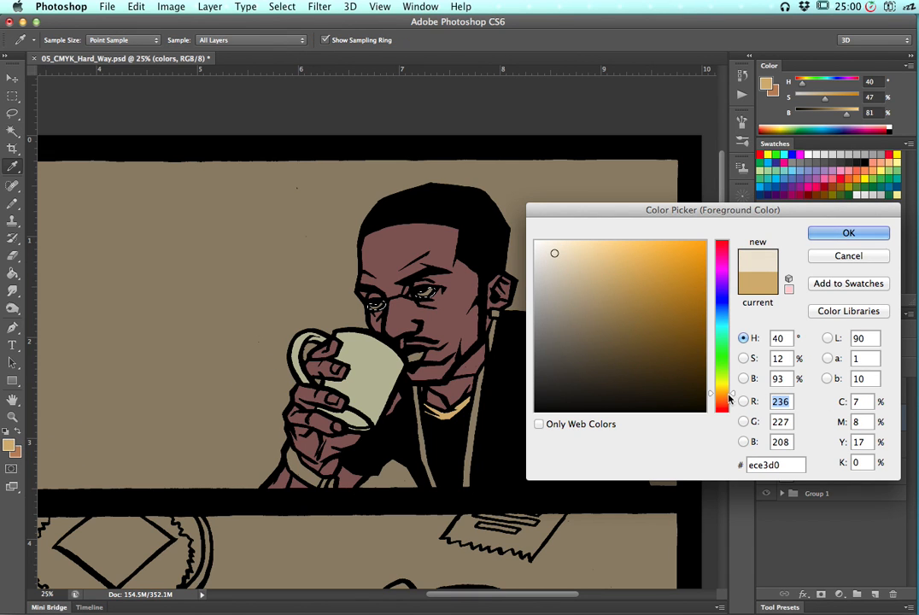
left_click_drag(722, 396, 726, 402)
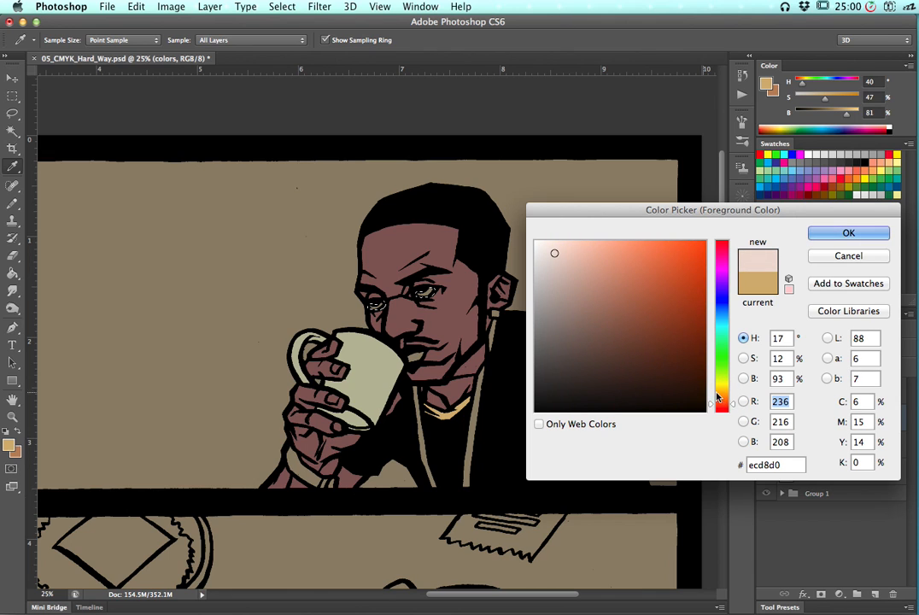
left_click(561, 252)
left_click(841, 233)
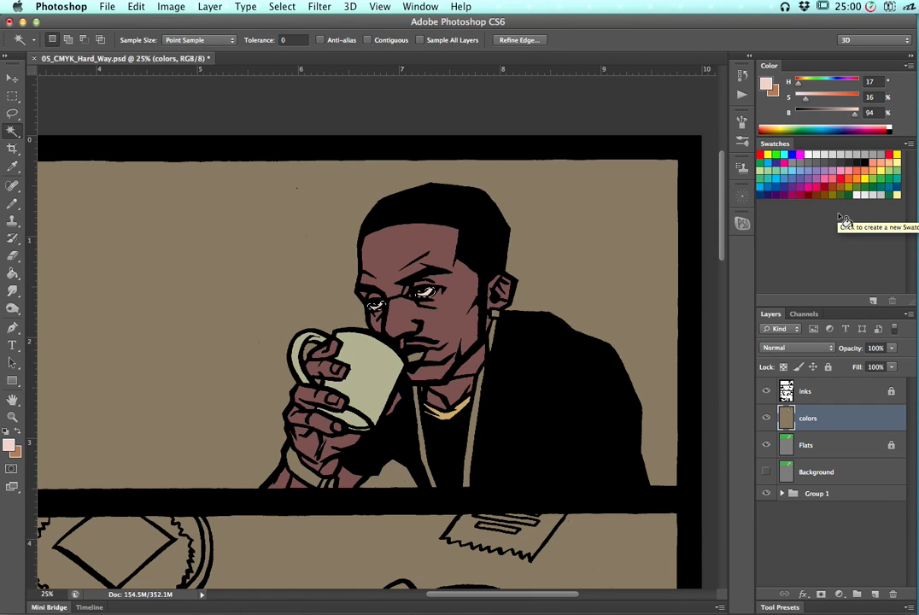
key("alt+BackSpace")
key("super+d")
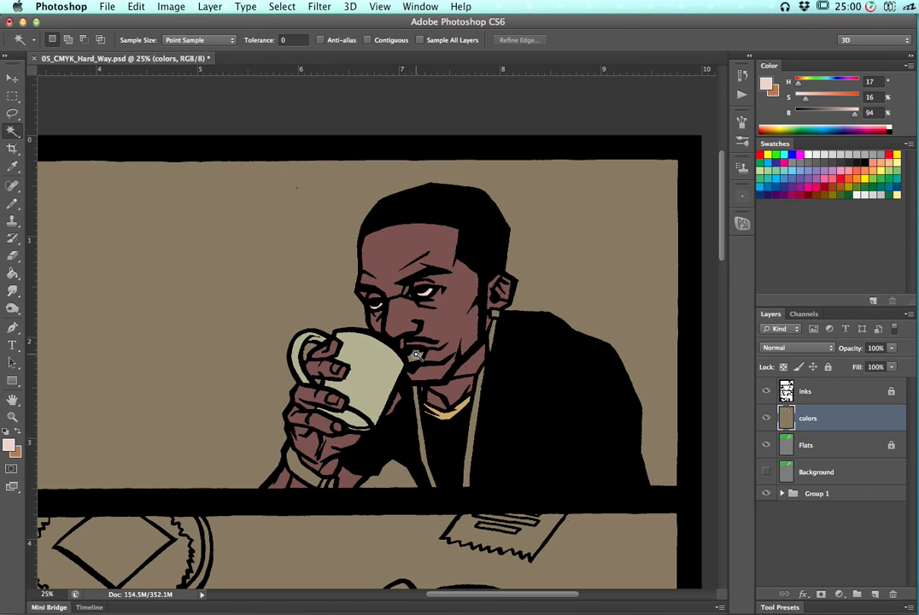
Turn on Contiguous with Anti-alias off and magic-wand select the lips on the colors layer
left_click(418, 357)
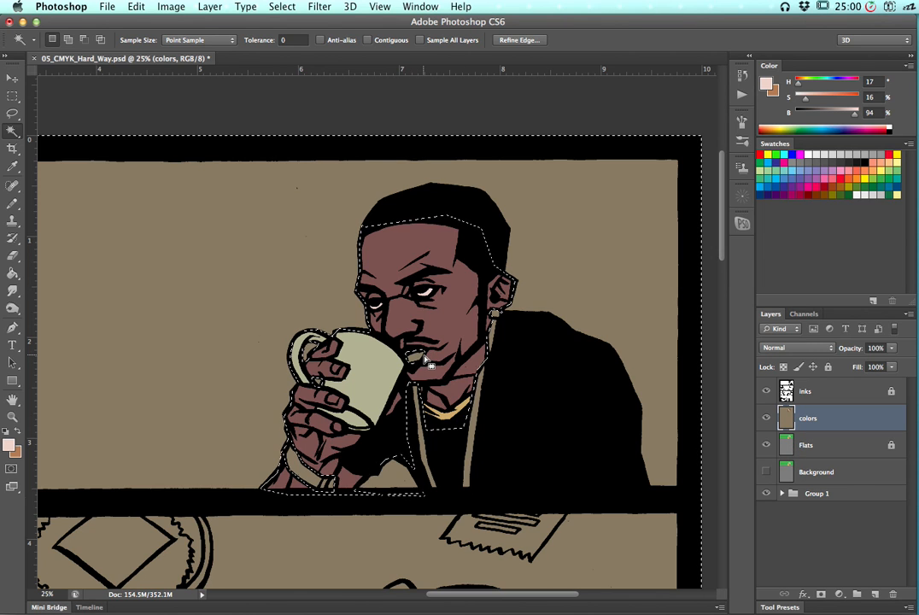
key("super+d")
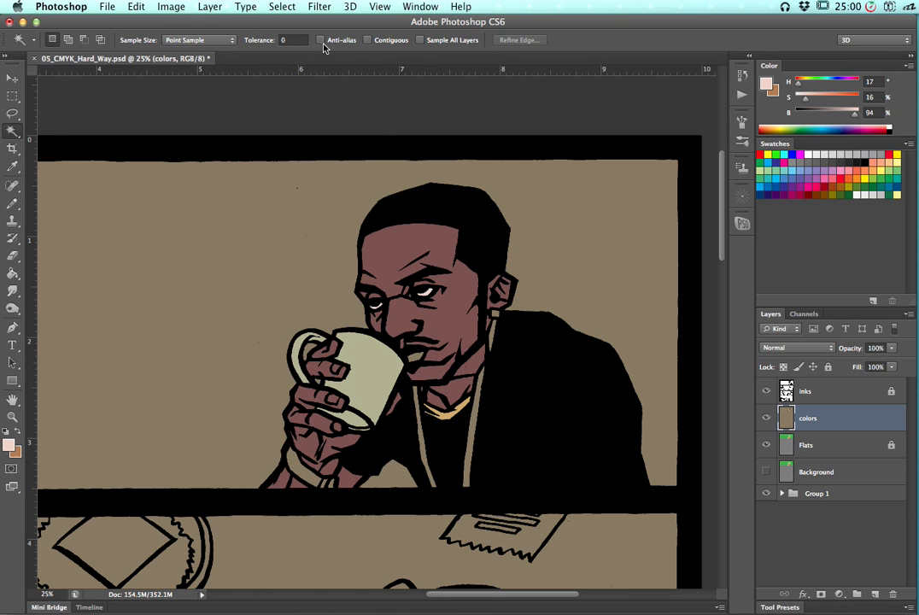
left_click(322, 41)
left_click(321, 40)
left_click(367, 41)
left_click(426, 366)
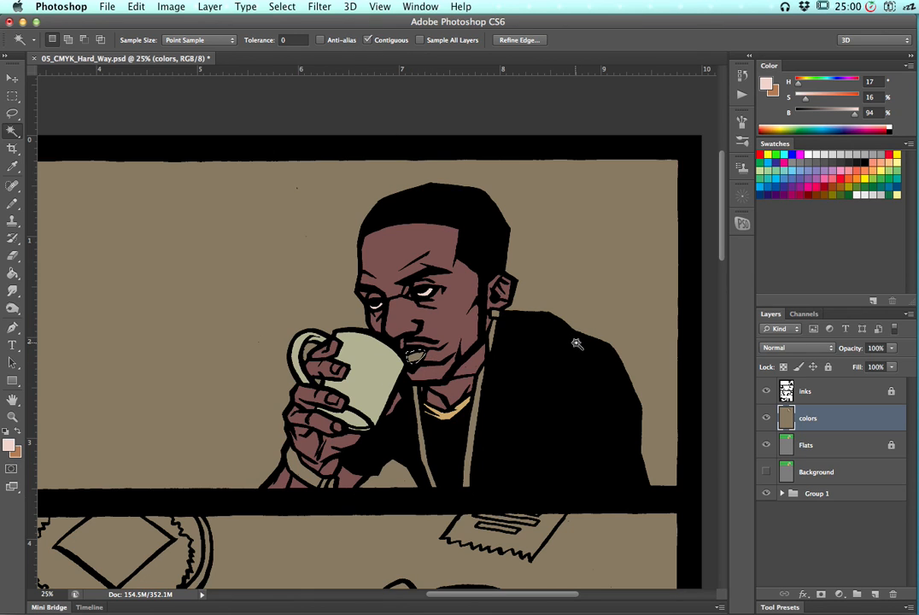
Fill the lips with the skin color and lighten them with Hue/Saturation to Saturation +54, Lightness +34
key("g")
left_click(454, 311, "alt")
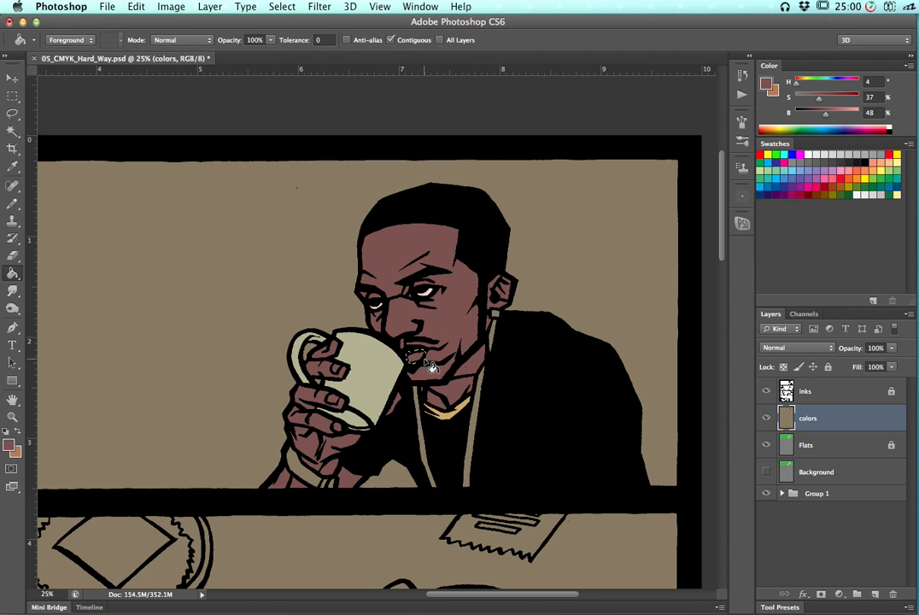
key("super+u")
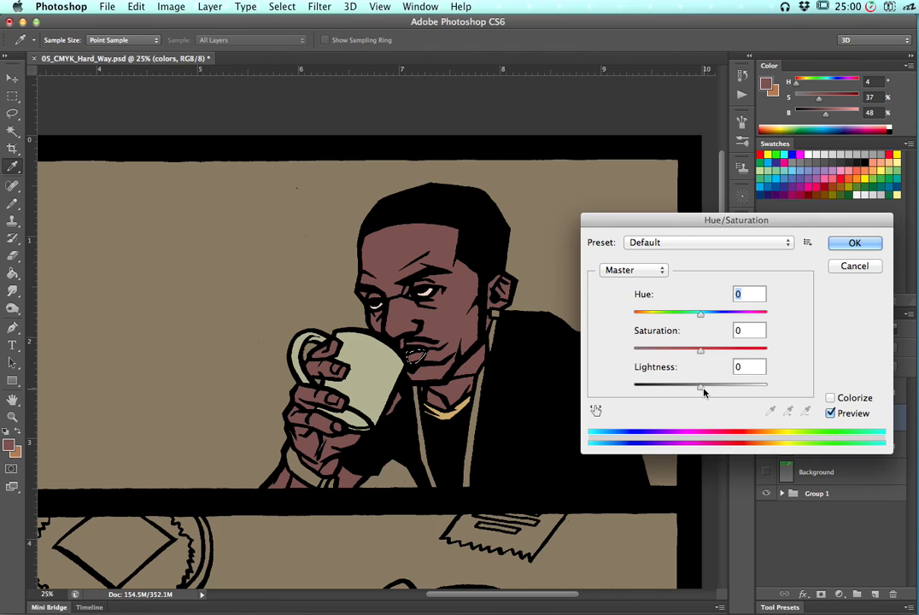
left_click_drag(709, 386, 713, 386)
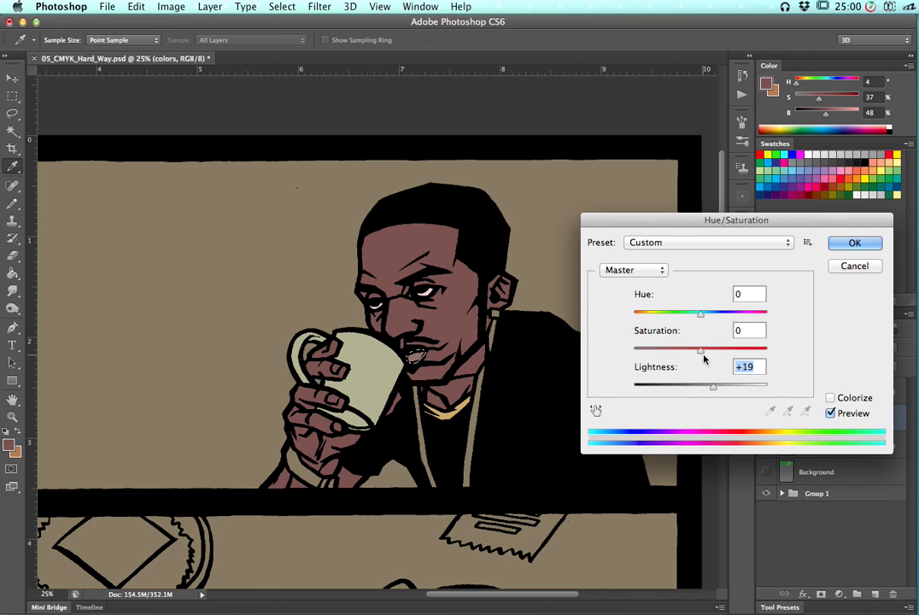
mouse_move(702, 350)
left_mouse_down()
mouse_move(722, 350)
mouse_move(711, 349)
left_mouse_up()
left_click_drag(720, 389, 736, 355)
left_click(852, 246)
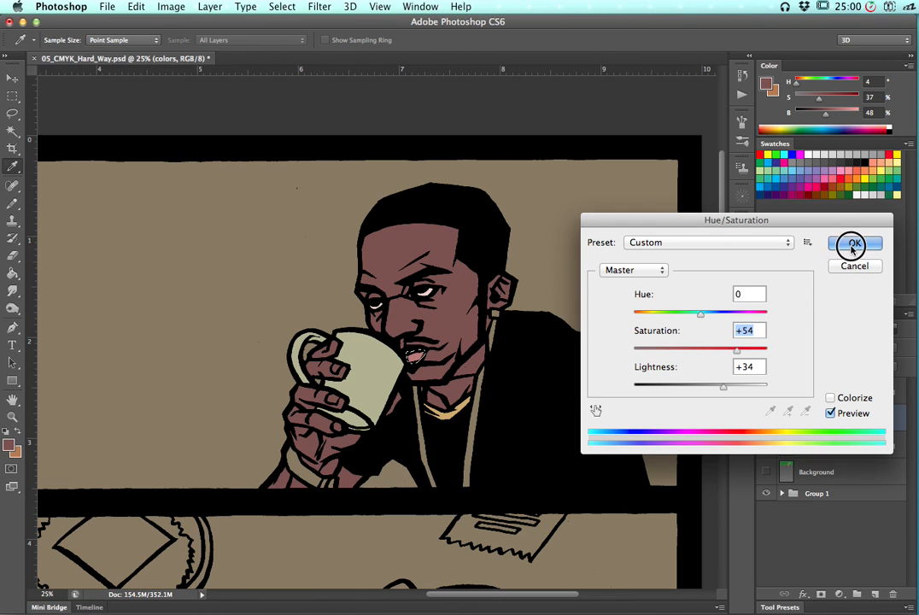
Magic-wand select the lanyard strap on the Flats layer, then switch back to the colors layer
key("g")
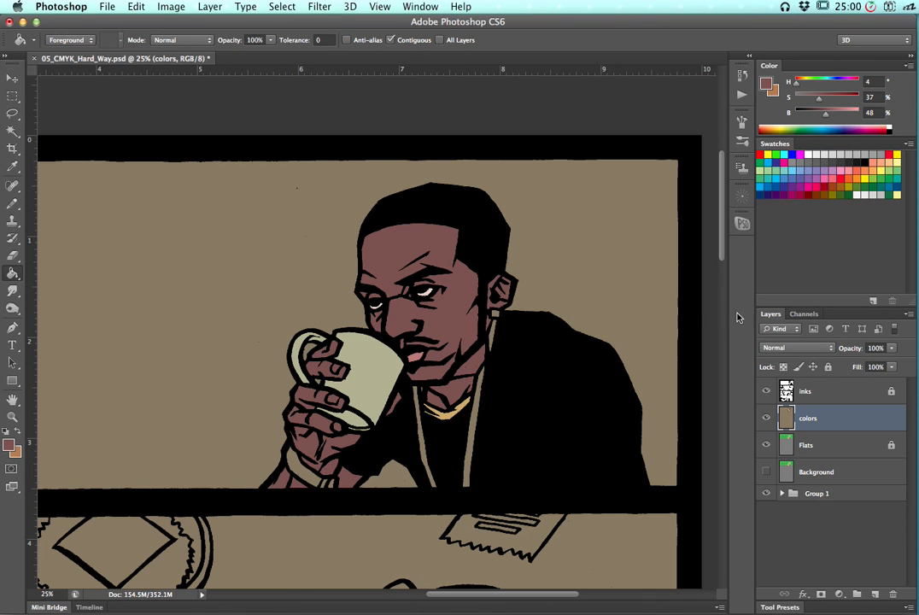
left_click(818, 447)
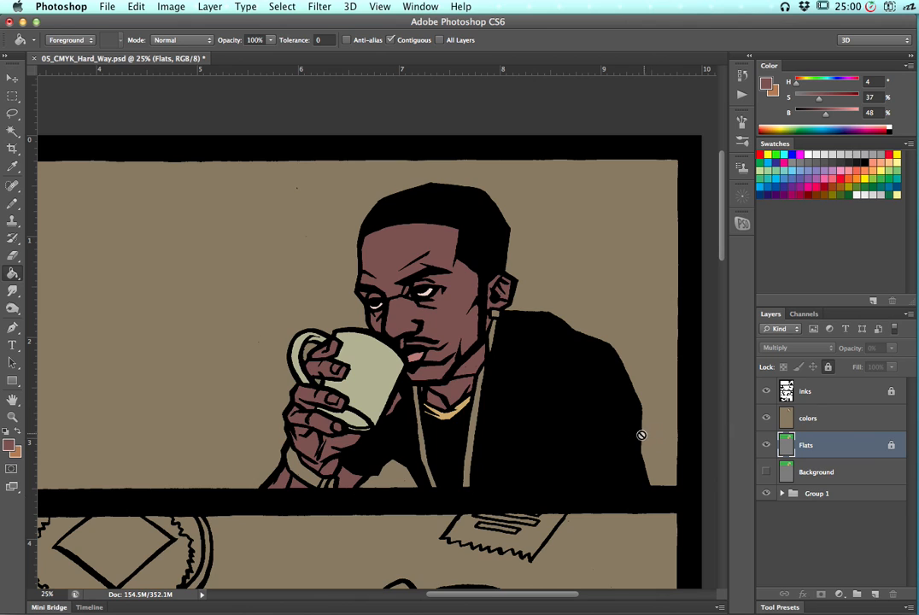
key("w")
left_click(481, 386)
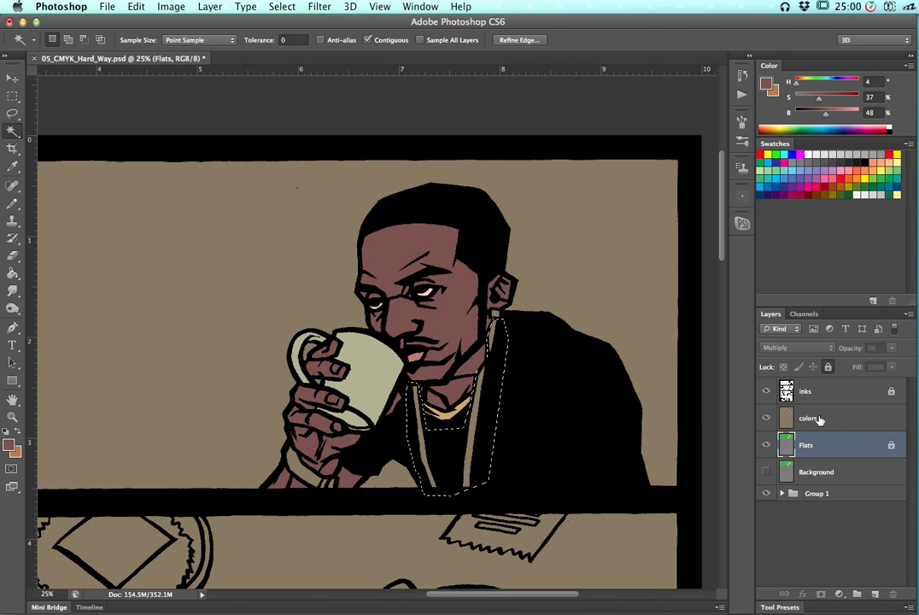
left_click(799, 418)
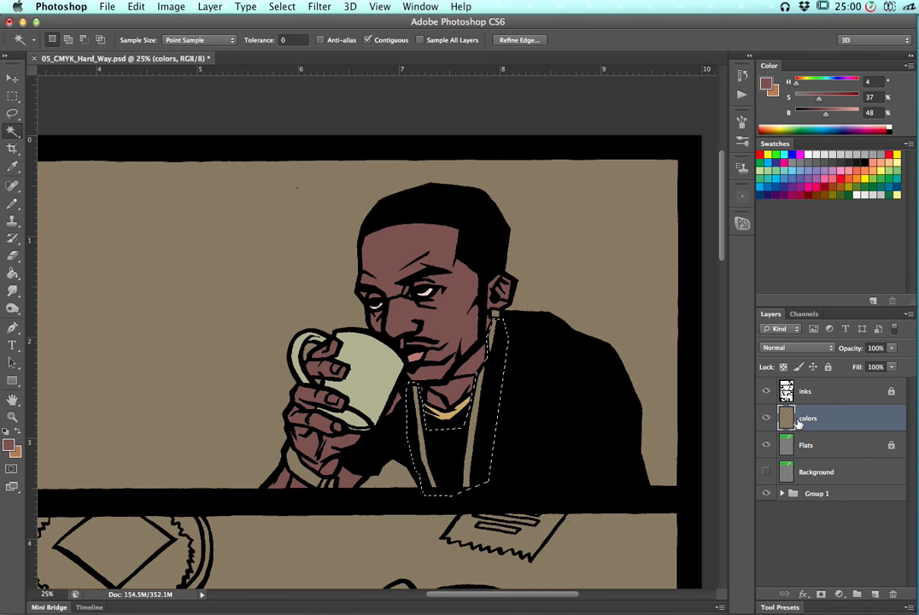
Recolor the lanyard with Hue/Saturation set to Hue +33, Saturation +53, Lightness +31, then deselect
key("super+u")
left_click(676, 313)
left_click_drag(702, 385, 717, 389)
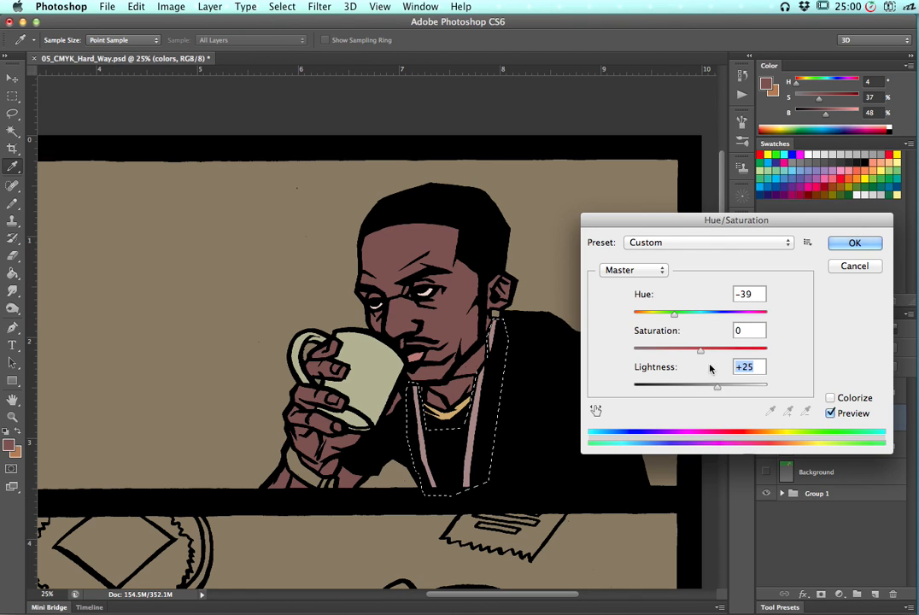
left_click(726, 313)
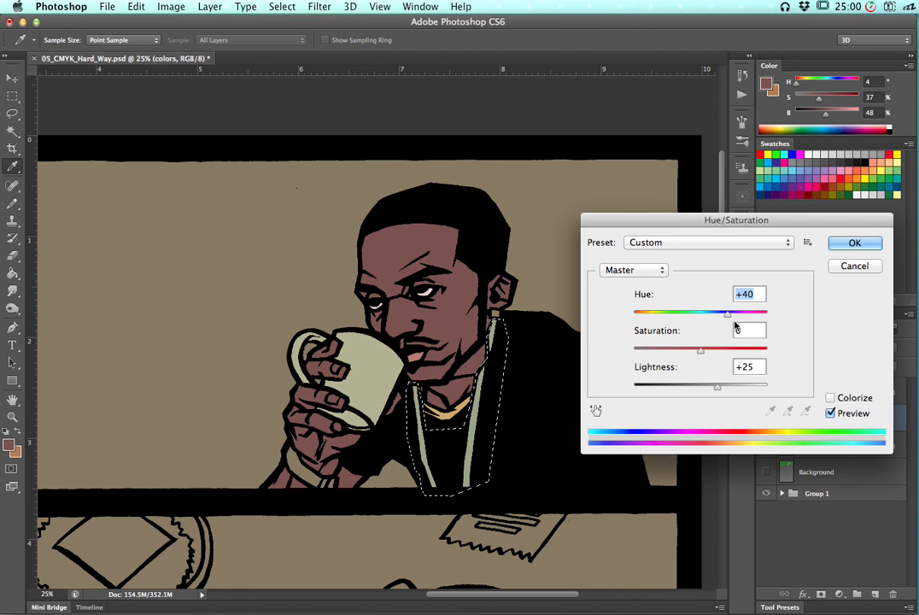
mouse_move(726, 349)
left_mouse_down()
mouse_move(694, 353)
mouse_move(726, 349)
left_mouse_up()
left_click_drag(693, 315, 691, 316)
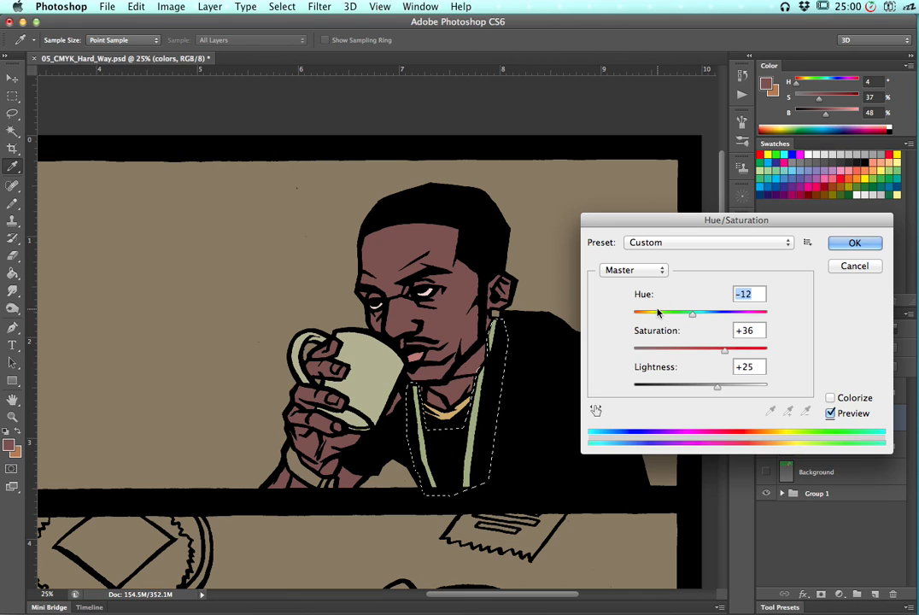
left_click(651, 315)
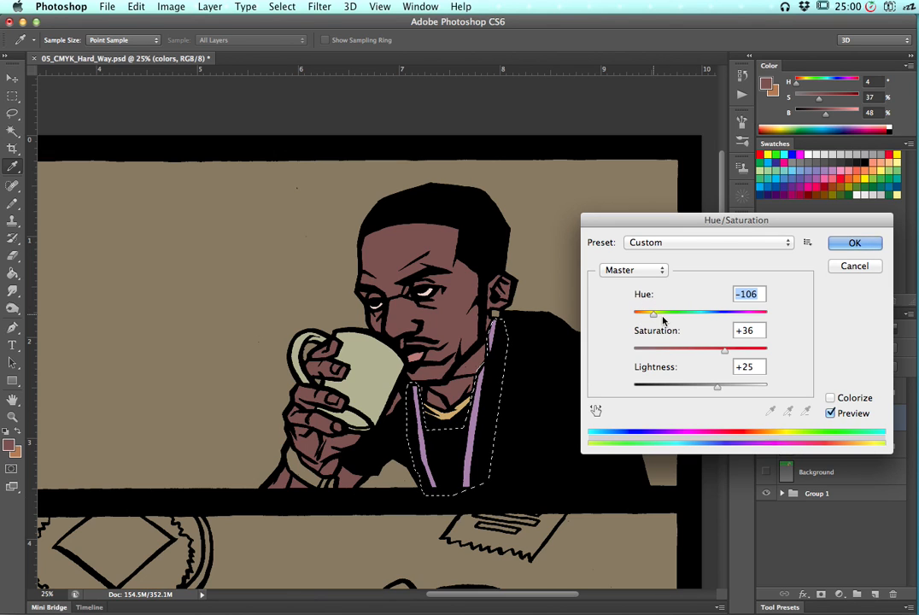
left_click_drag(643, 313, 667, 316)
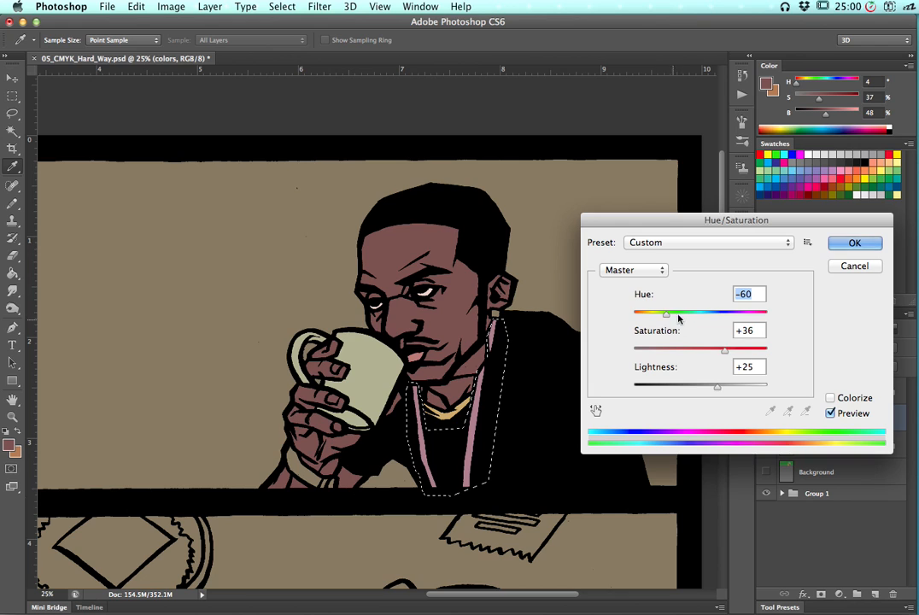
left_click_drag(663, 318, 726, 314)
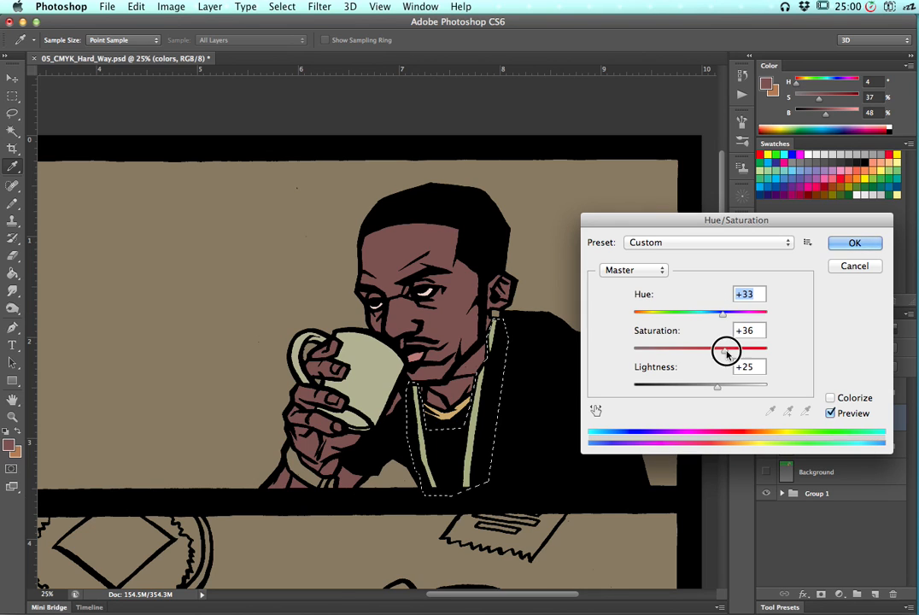
left_click_drag(742, 351, 736, 349)
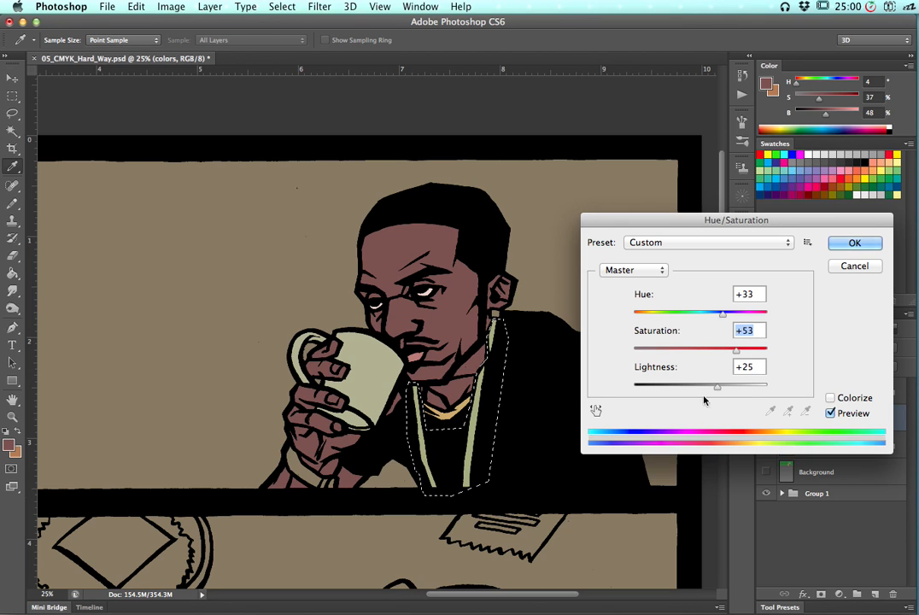
left_click_drag(721, 387, 721, 386)
left_click(854, 243)
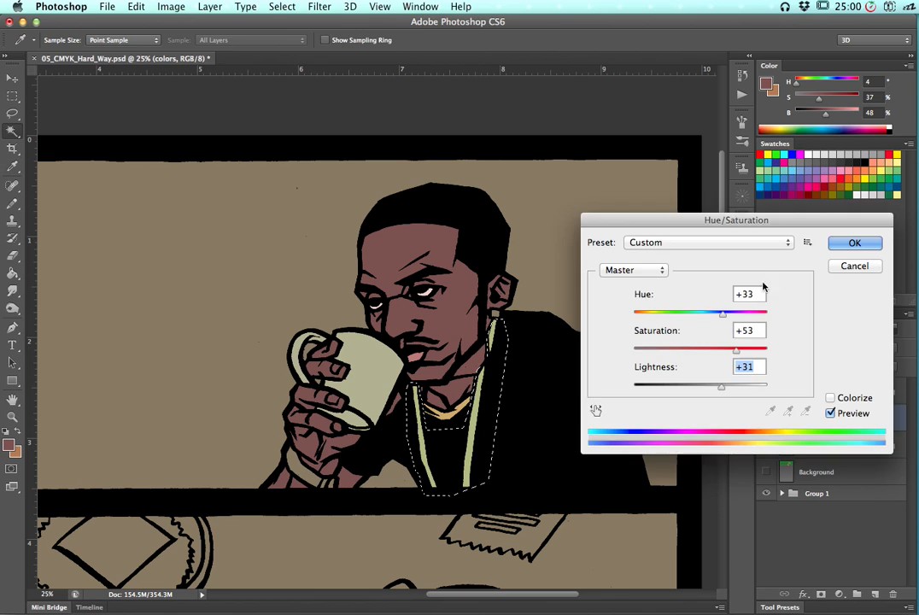
key("w")
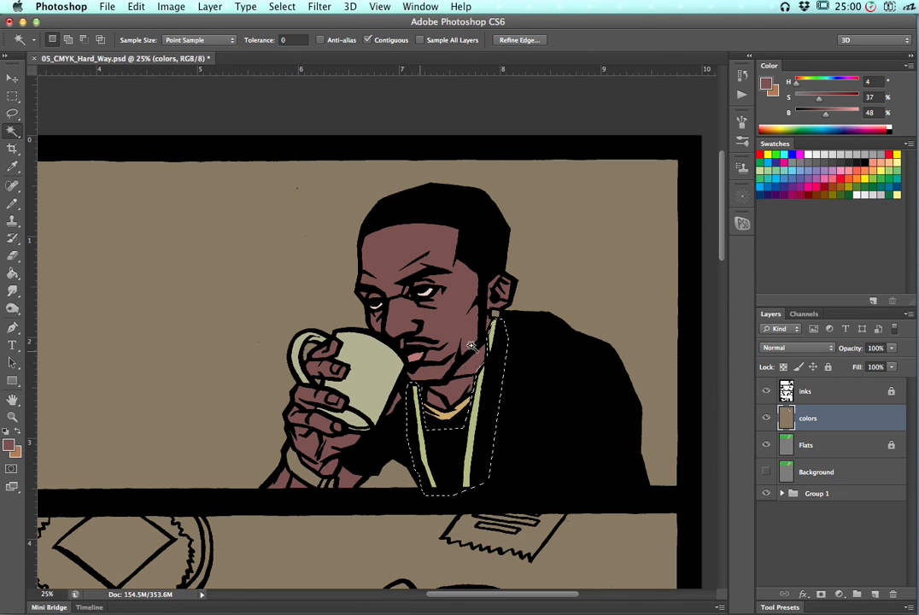
key("super+d")
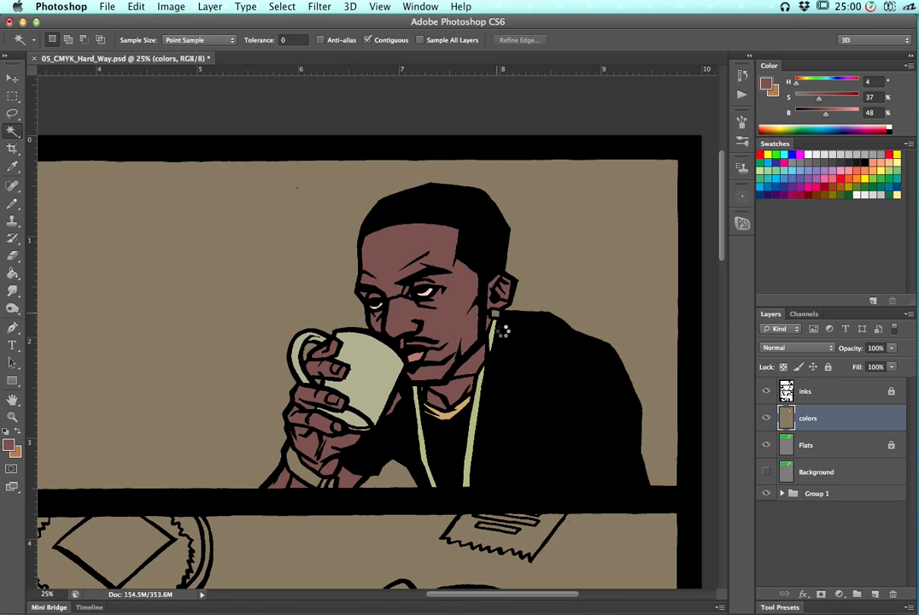
key("super+d")
Select the earring area on the Flats layer and switch to the colors layer
left_click(823, 445)
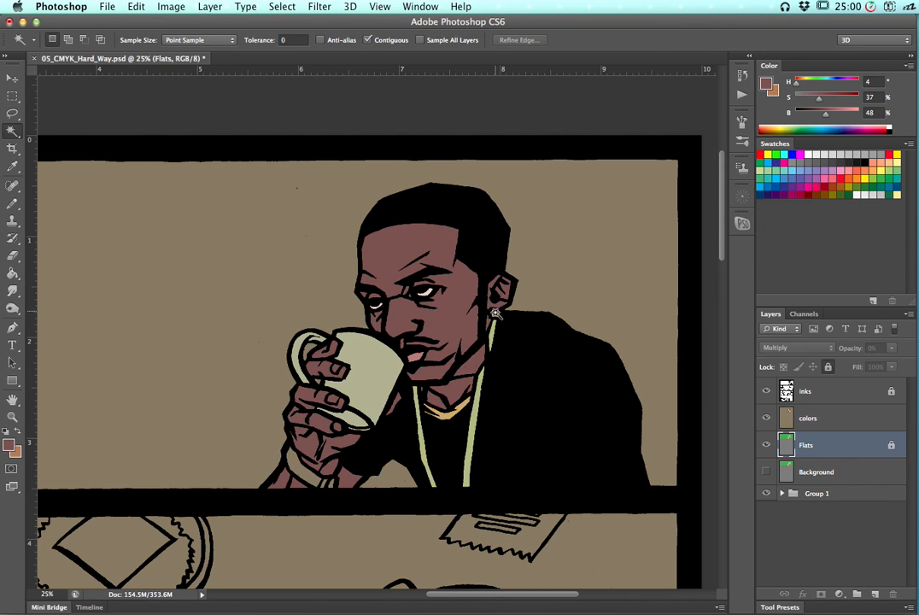
left_click(822, 418)
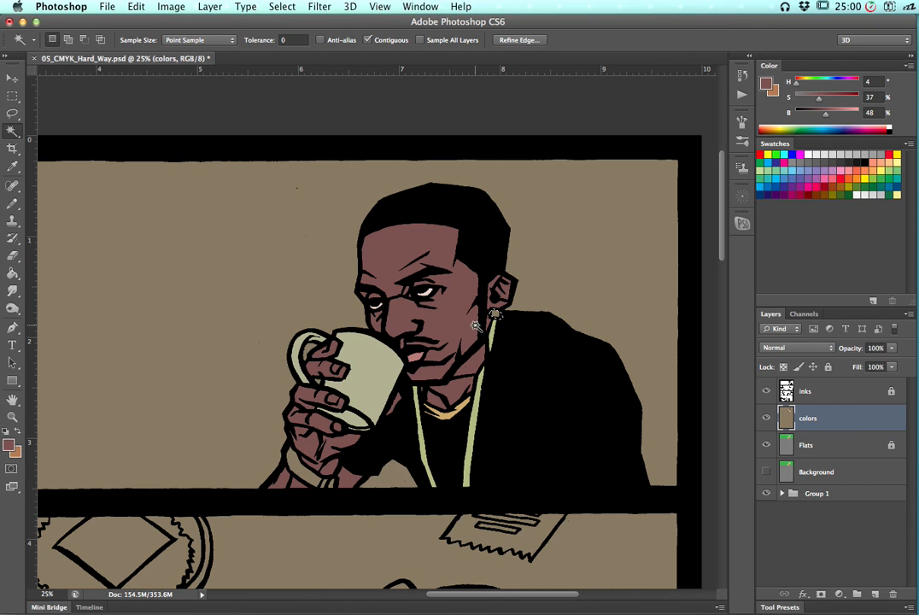
Sample the mug's color as foreground and bucket-fill the earring with it
key("g")
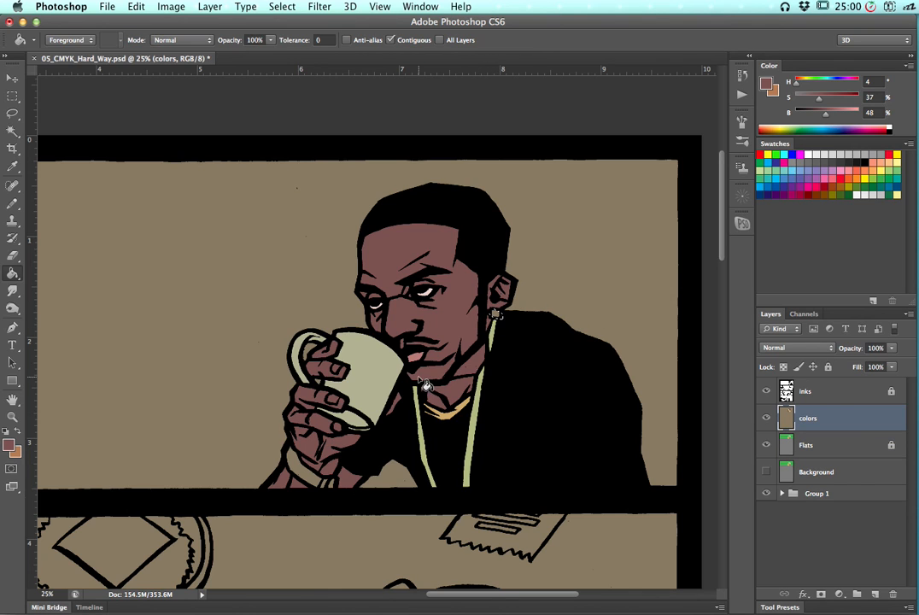
left_click(367, 335, "alt")
left_click(495, 315)
left_click(496, 317, "alt")
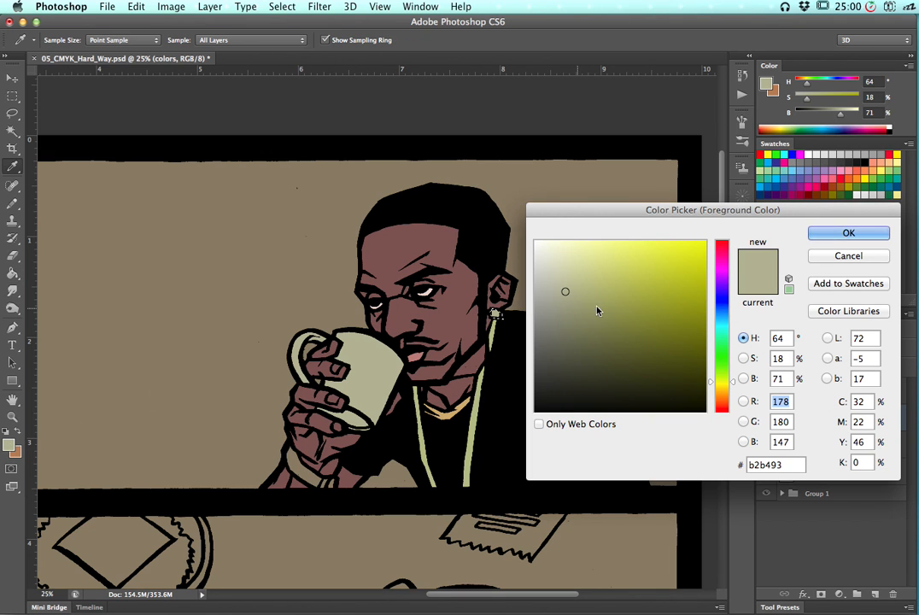
key("Return")
key("g")
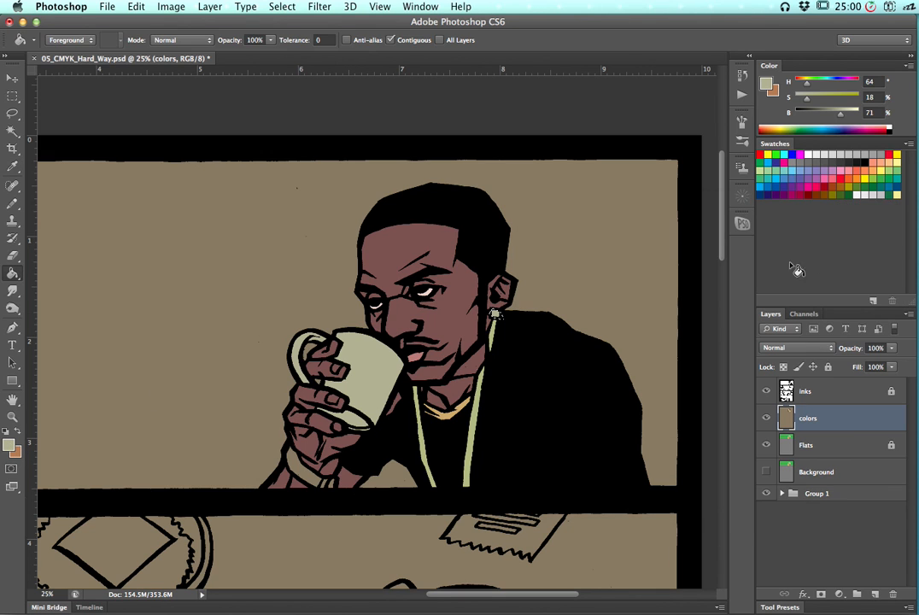
Recolor the earring with Hue/Saturation set to Hue +109, Saturation +58, then deselect
key("super+equal")
key("super+equal")
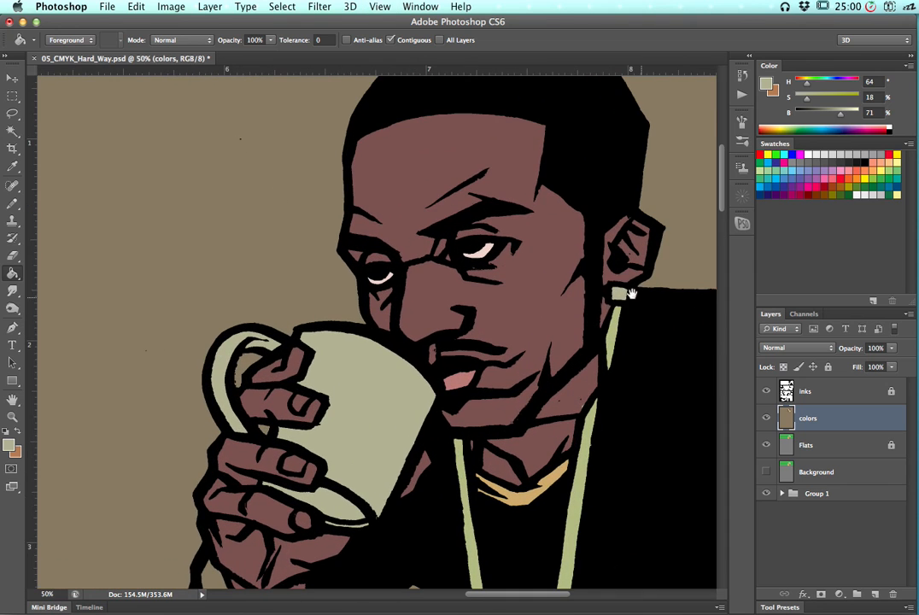
left_click_drag(417, 318, 396, 321)
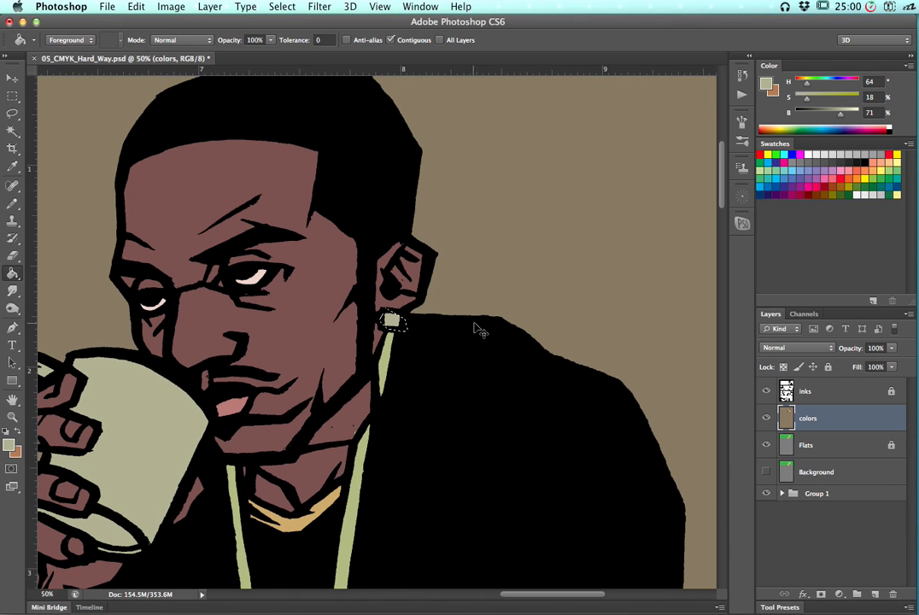
key("super+u")
left_click_drag(708, 316, 737, 321)
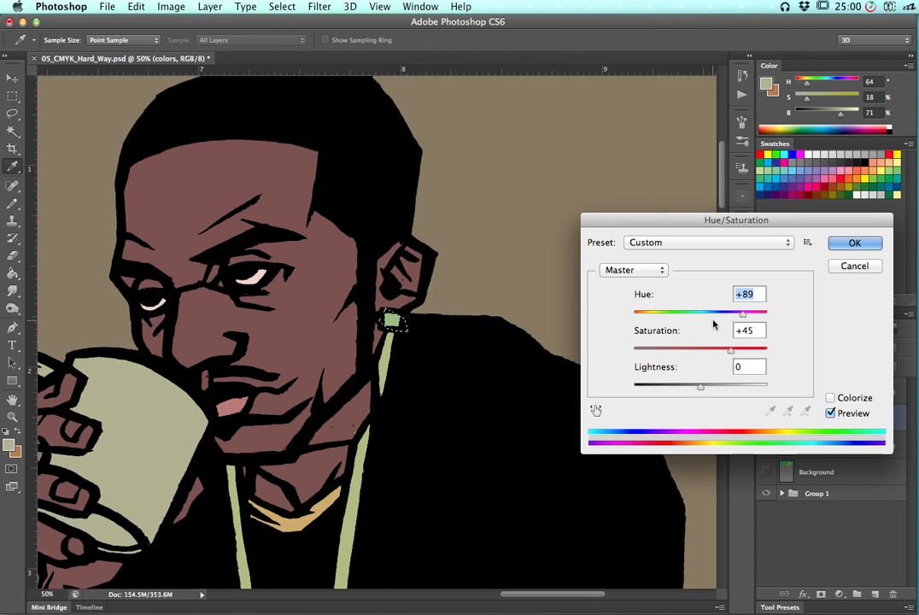
left_click(646, 316)
left_click_drag(647, 316, 637, 315)
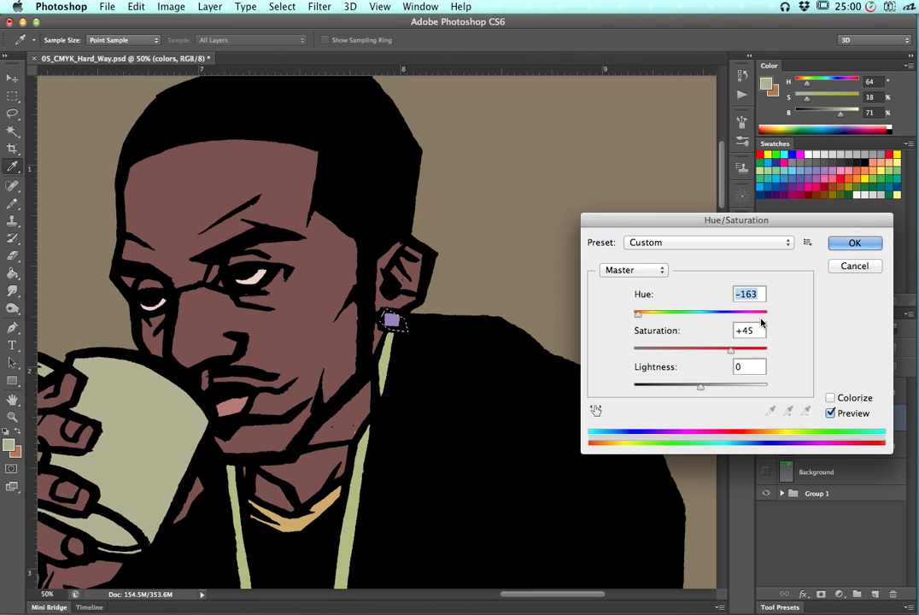
left_click_drag(760, 319, 740, 351)
left_click(845, 246)
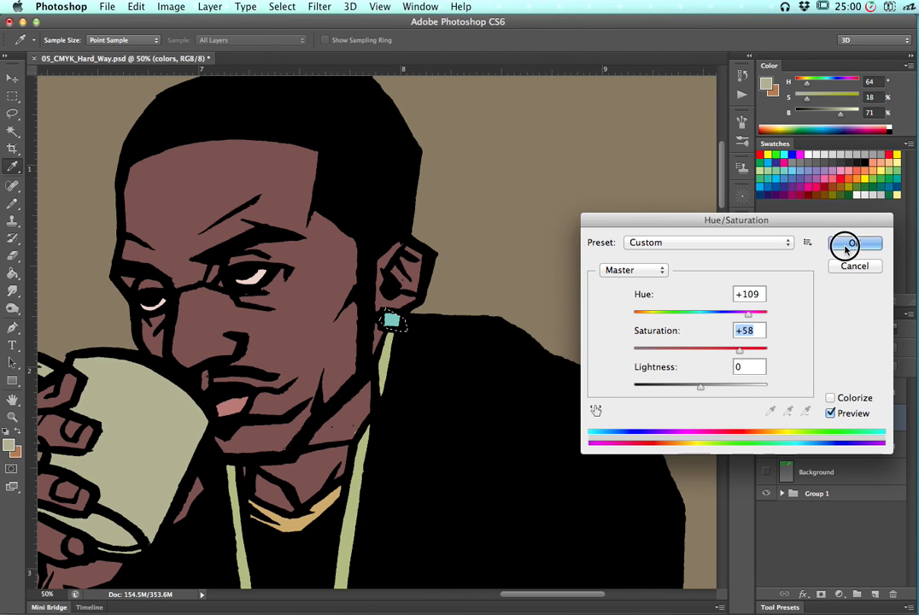
key("g")
key("super+d")
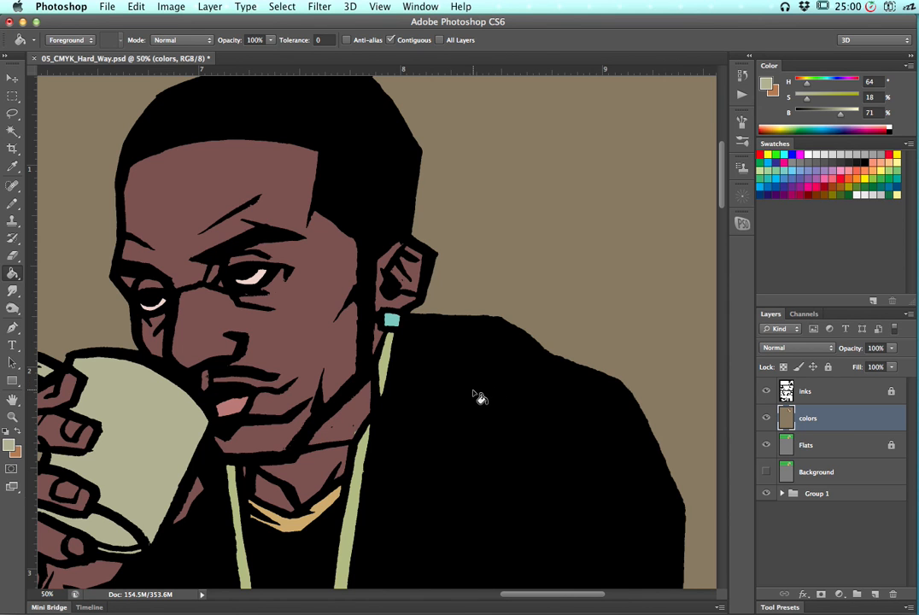
Sample the skin tone of the face as the foreground color
key("super+equal")
key("super+equal")
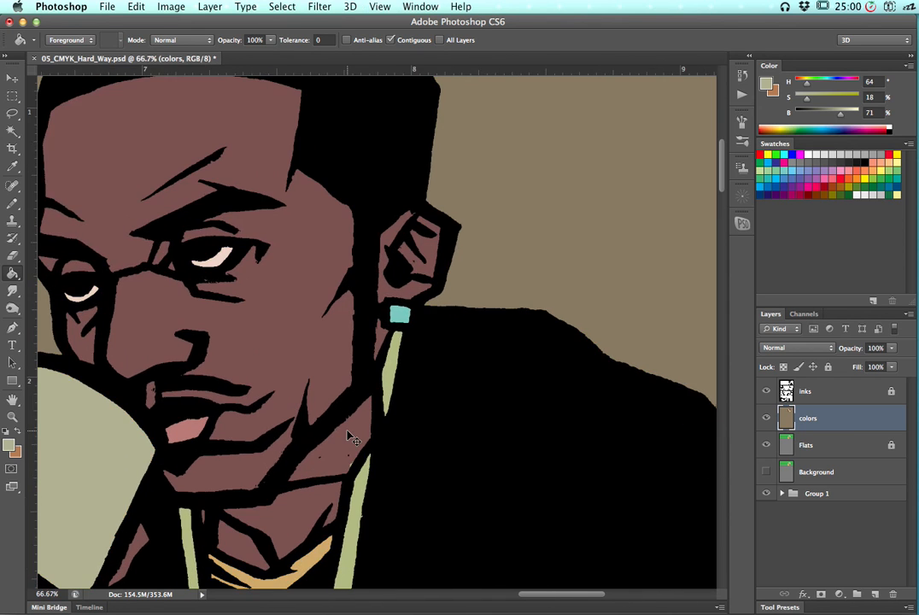
scroll(501, 332, "down", 5)
scroll(502, 332, "left", 5)
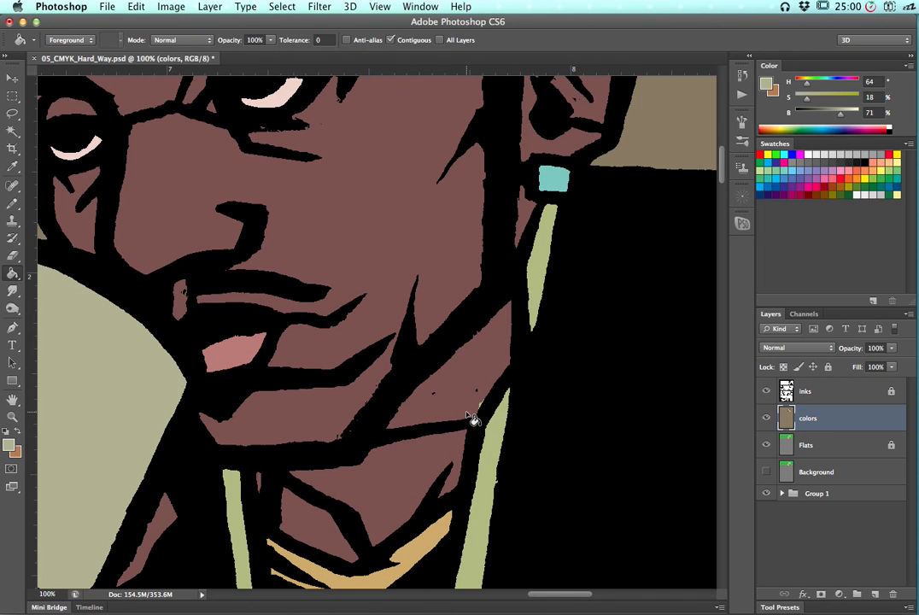
key("b")
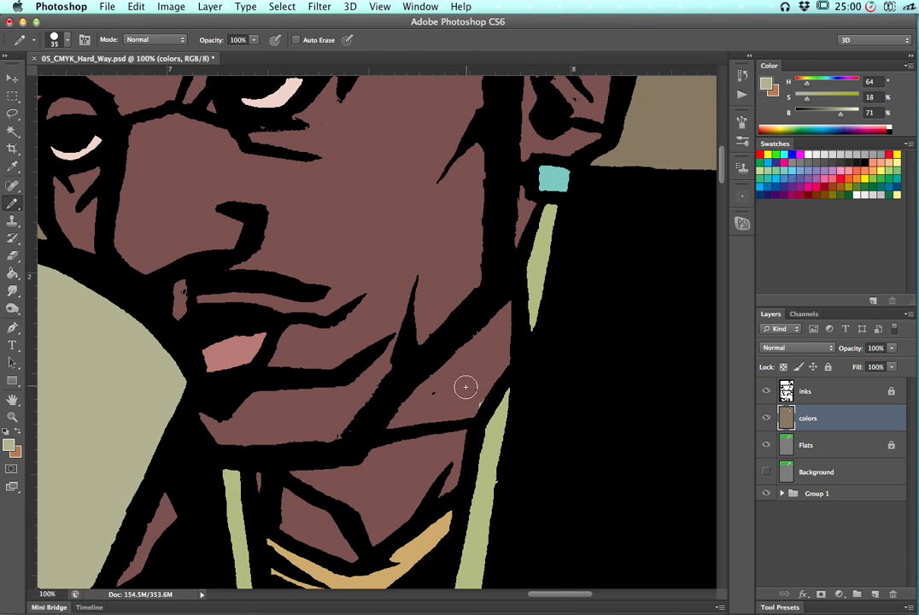
left_click(478, 366, "alt")
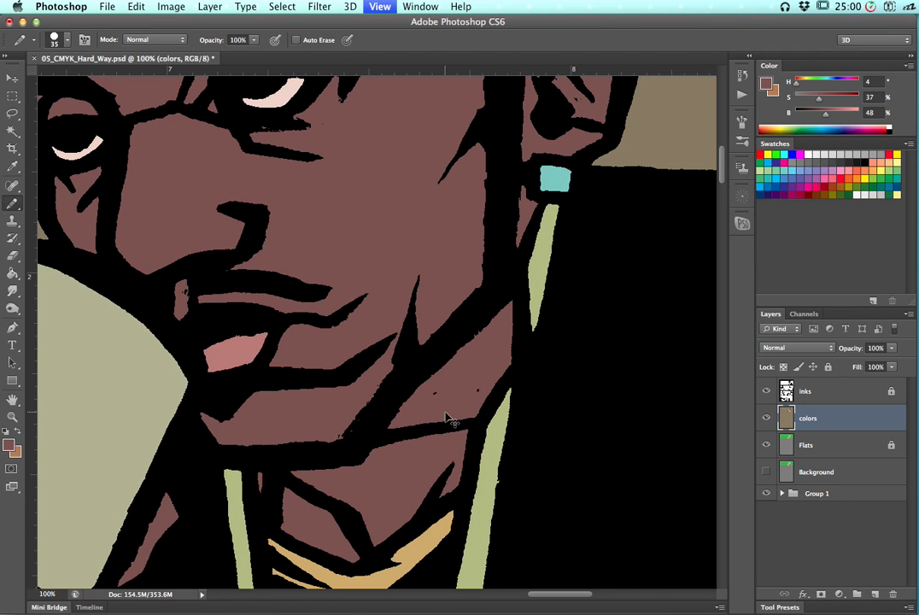
Review the whole page and the top panel at different zoom levels
key("super+minus")
key("super+minus")
key("super+minus")
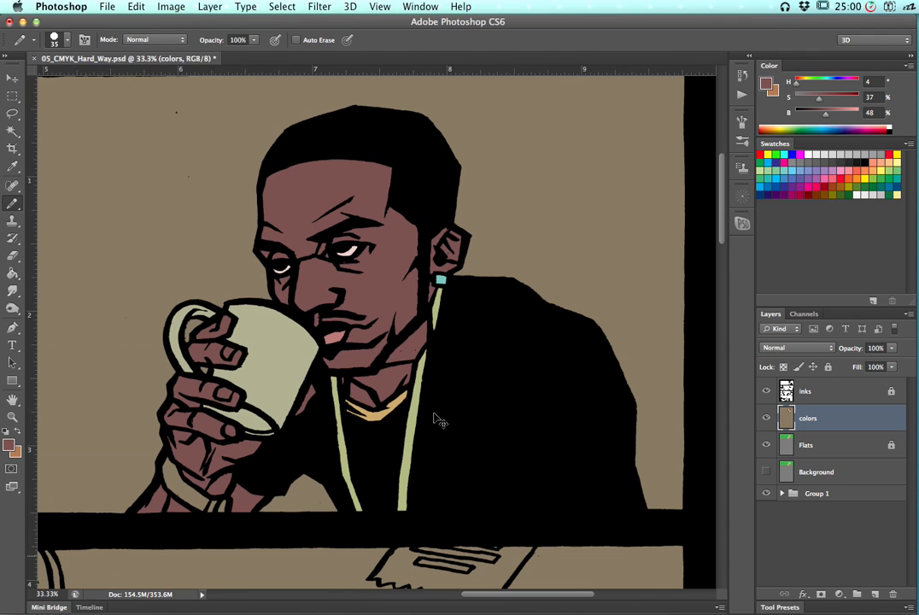
key("super+0")
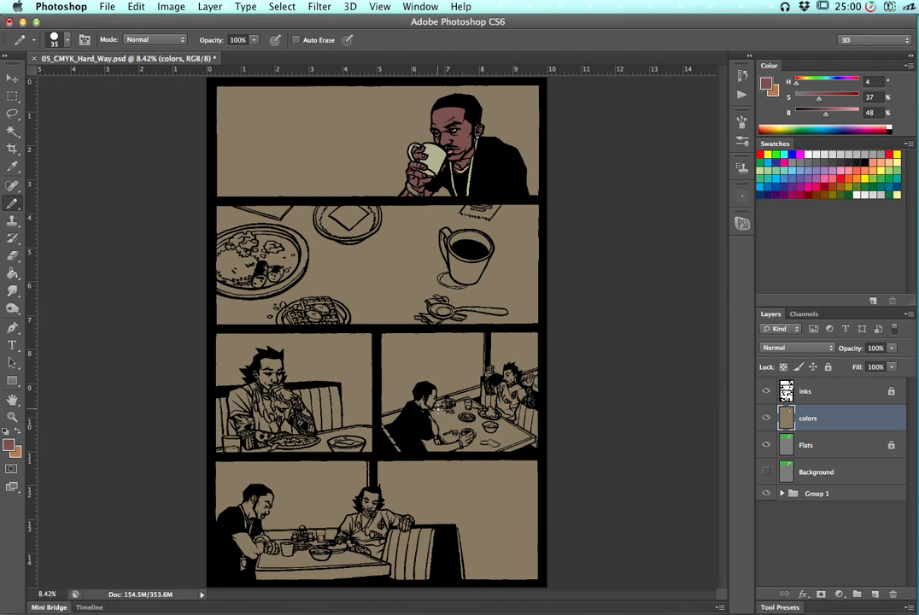
key("super+plus")
key("super+plus")
key("super+plus")
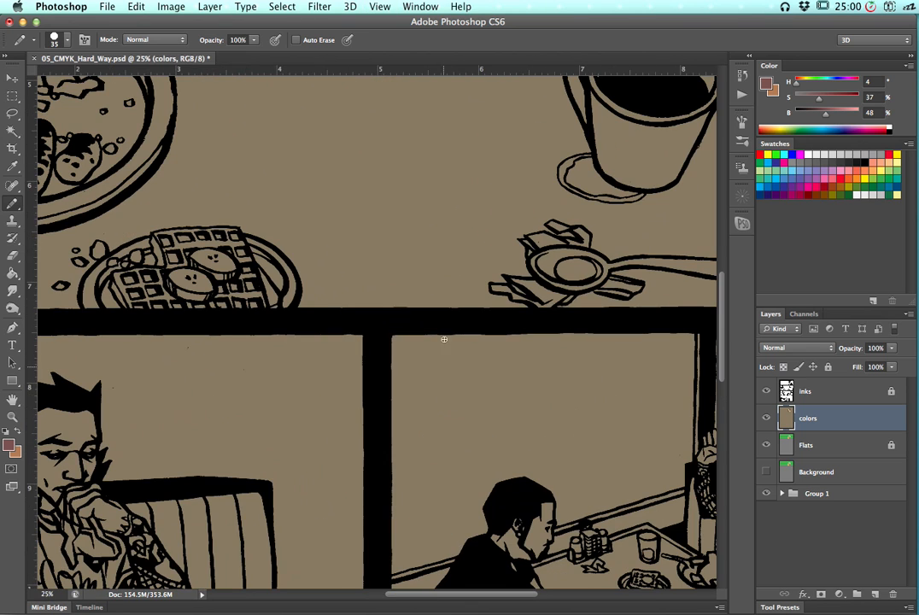
left_click_drag(481, 216, 371, 416)
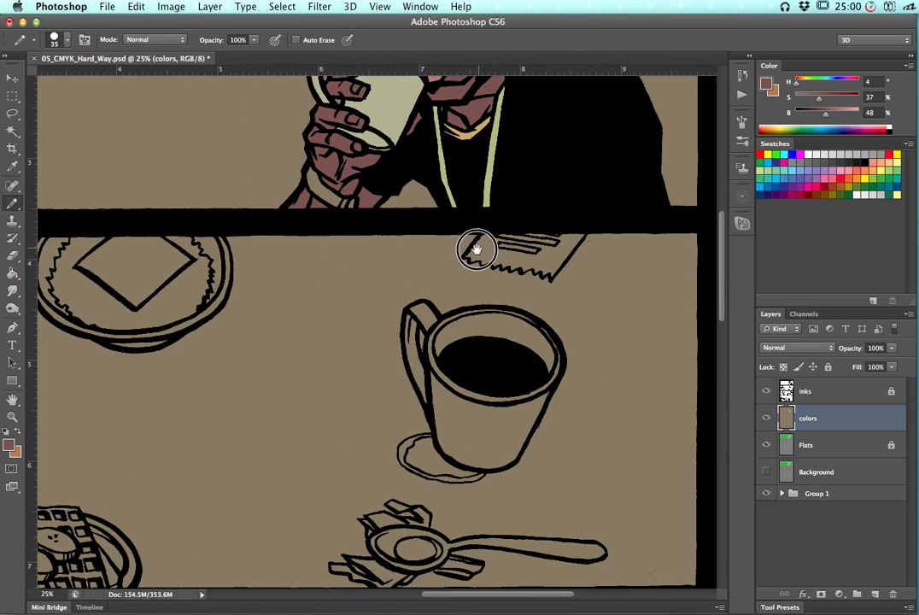
scroll(484, 434, "up", 5)
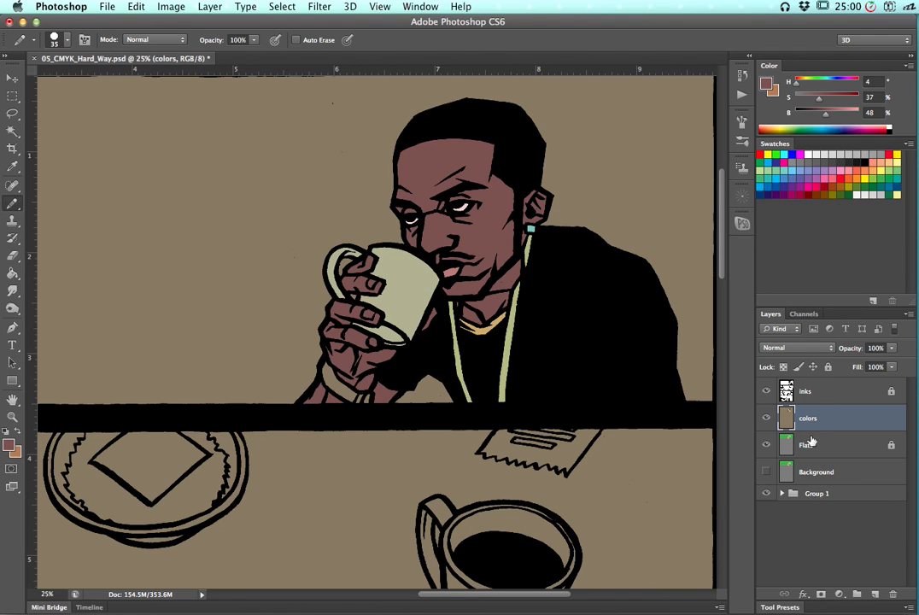
Lasso a shadow shape beside the nose and recolor it with Hue/Saturation at Hue -38, Saturation +16, Lightness -41, then deselect
key("l")
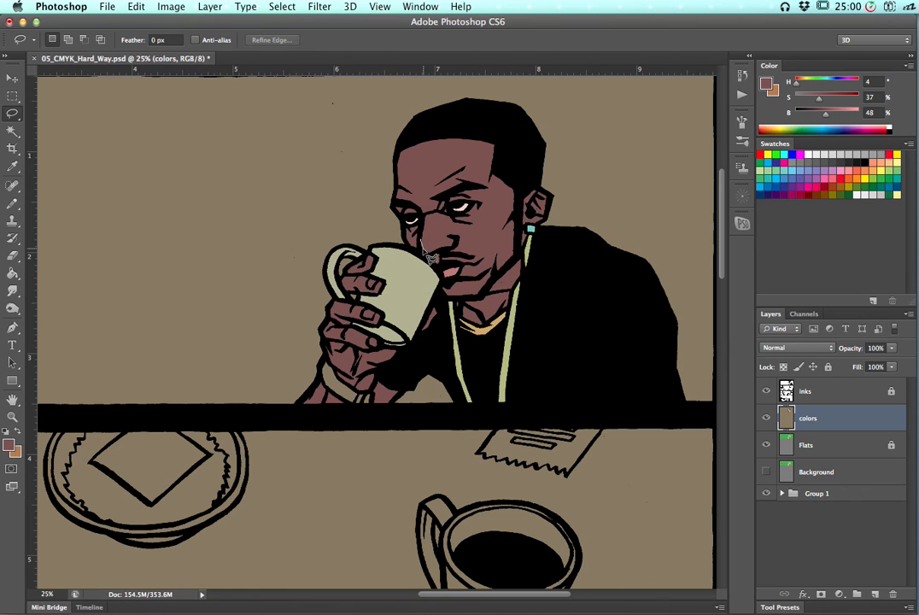
mouse_move(434, 249)
left_mouse_down()
mouse_move(456, 243)
mouse_move(462, 252)
mouse_move(451, 271)
mouse_move(414, 248)
mouse_move(436, 257)
left_mouse_up()
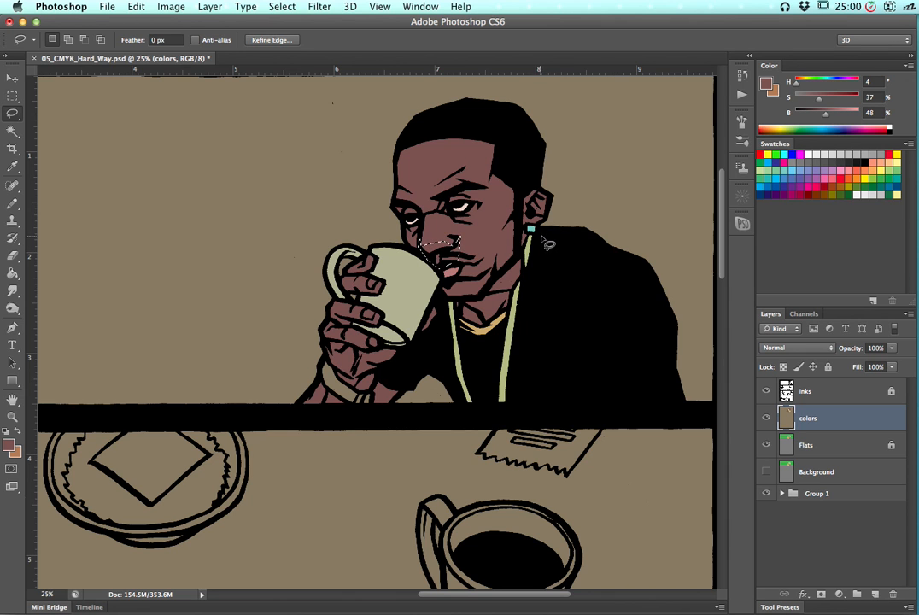
key("super+equal")
key("super+equal")
left_click_drag(469, 232, 448, 275)
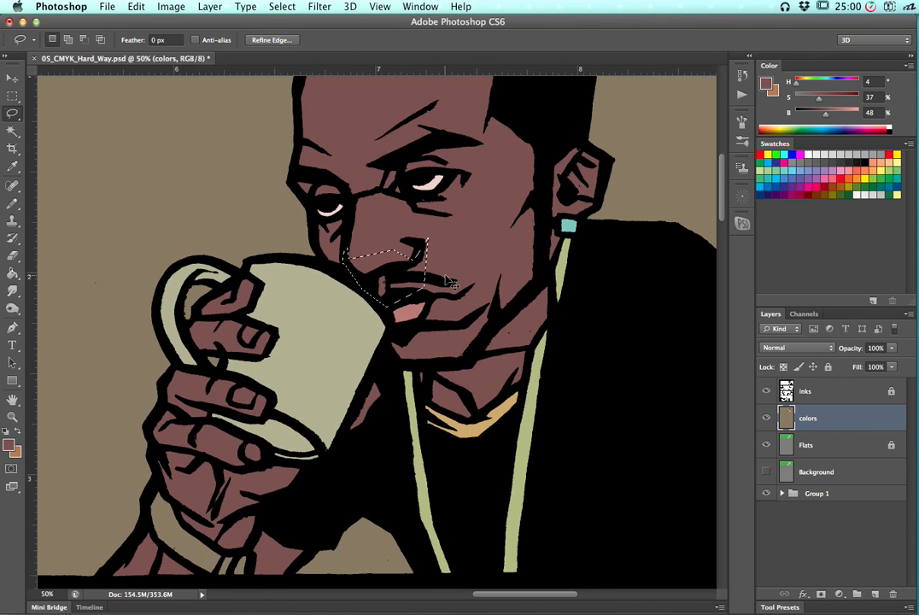
key("super+d")
key("super+u")
left_click_drag(706, 316, 720, 317)
left_click_drag(693, 389, 691, 386)
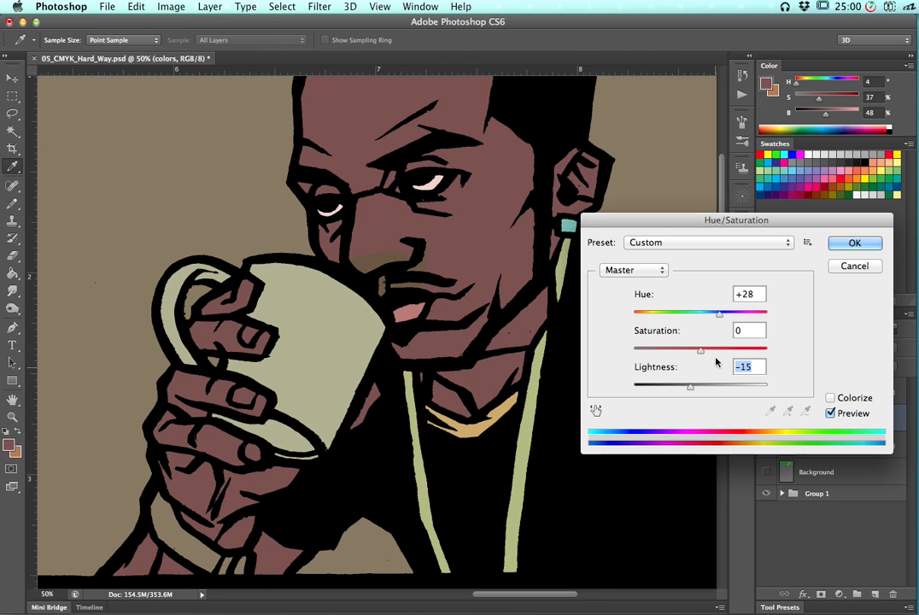
left_click_drag(708, 350, 726, 349)
left_click(674, 389)
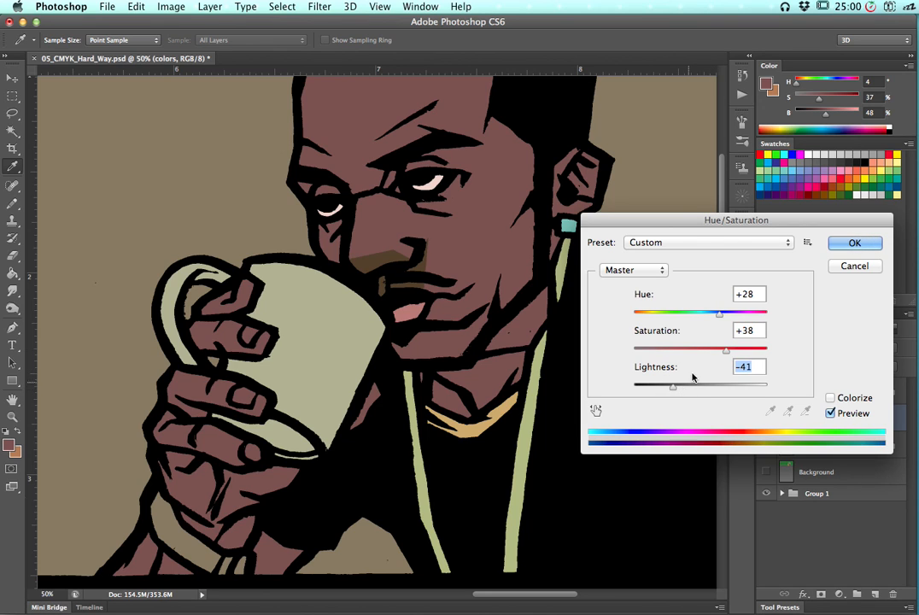
left_click_drag(702, 313, 675, 318)
left_click_drag(726, 350, 712, 351)
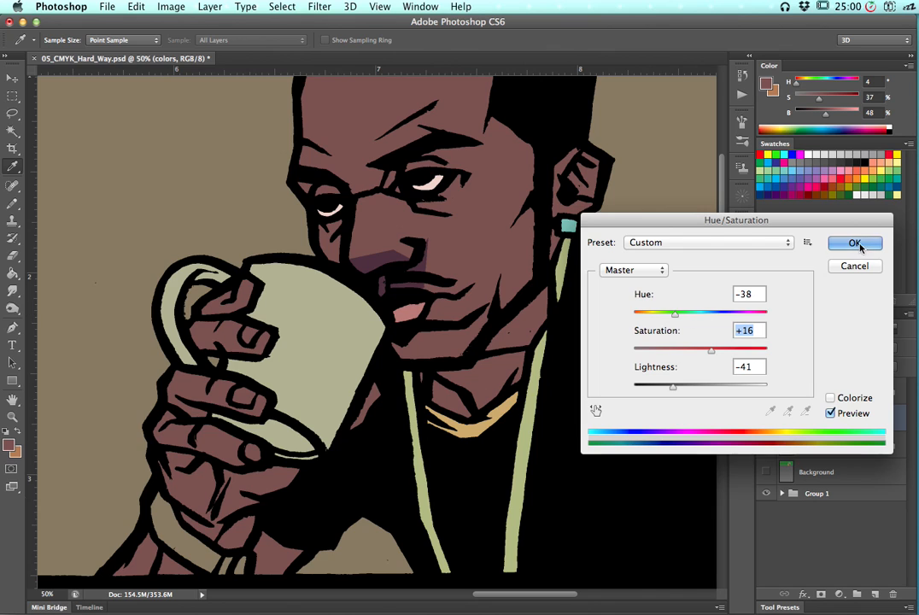
key("Return")
key("l")
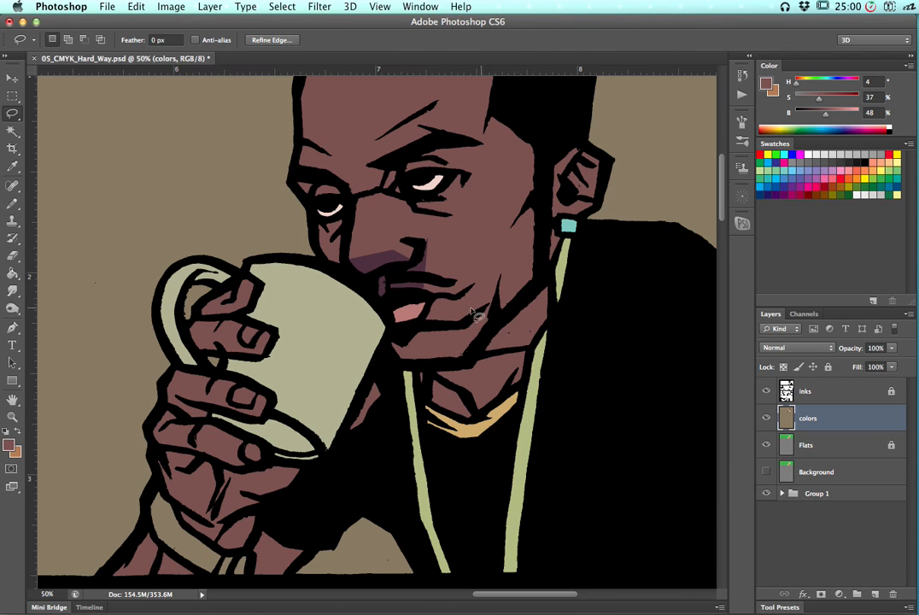
key("super+d")
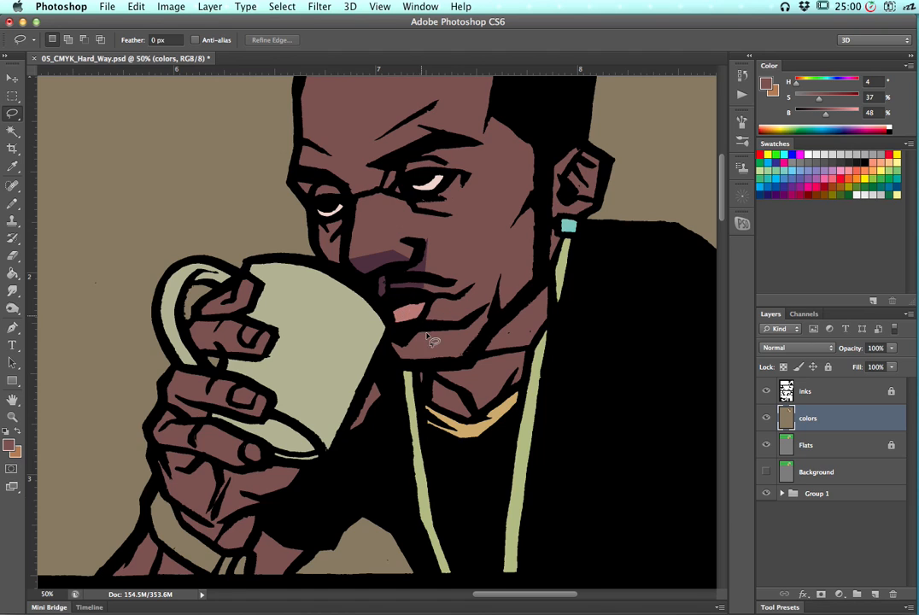
Lasso the shadow under the chin and neck, sample the nose shadow color and bucket-fill the area, then deselect
mouse_move(422, 317)
left_mouse_down()
mouse_move(450, 330)
mouse_move(454, 358)
mouse_move(484, 344)
left_mouse_up()
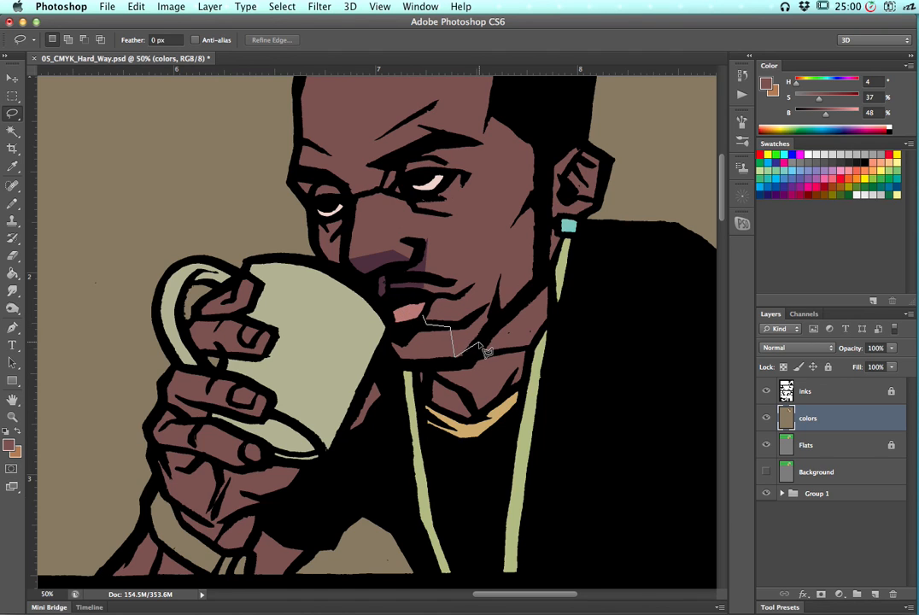
mouse_move(527, 317)
left_mouse_down()
mouse_move(556, 285)
mouse_move(529, 289)
mouse_move(531, 353)
mouse_move(478, 427)
mouse_move(444, 425)
mouse_move(419, 404)
mouse_move(415, 378)
mouse_move(388, 363)
mouse_move(420, 325)
left_mouse_up()
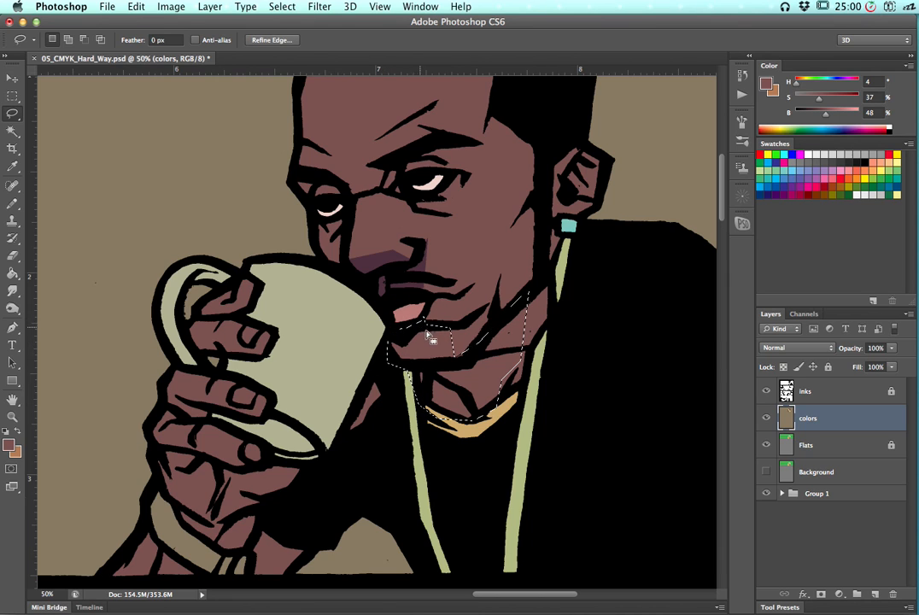
key("g")
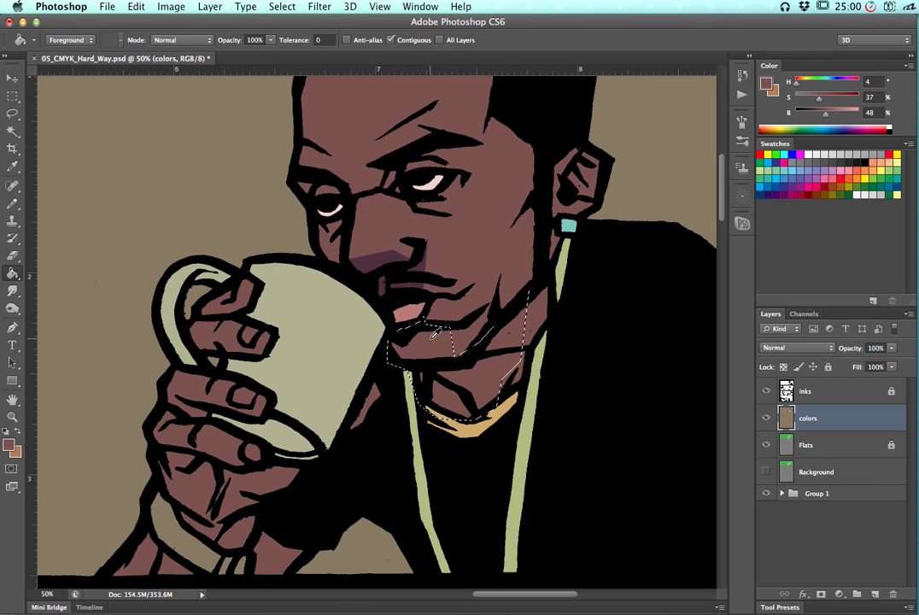
left_click(366, 262, "alt")
left_click(436, 346, "alt")
left_click(437, 346)
key("super+d")
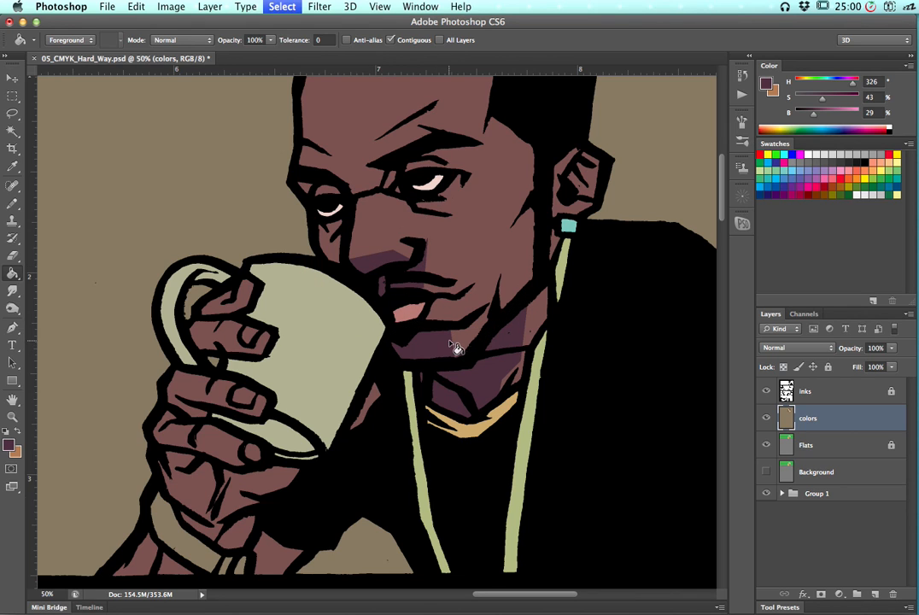
Lasso the shadow around the near eye and bucket-fill it with the shadow color, then deselect
key("l")
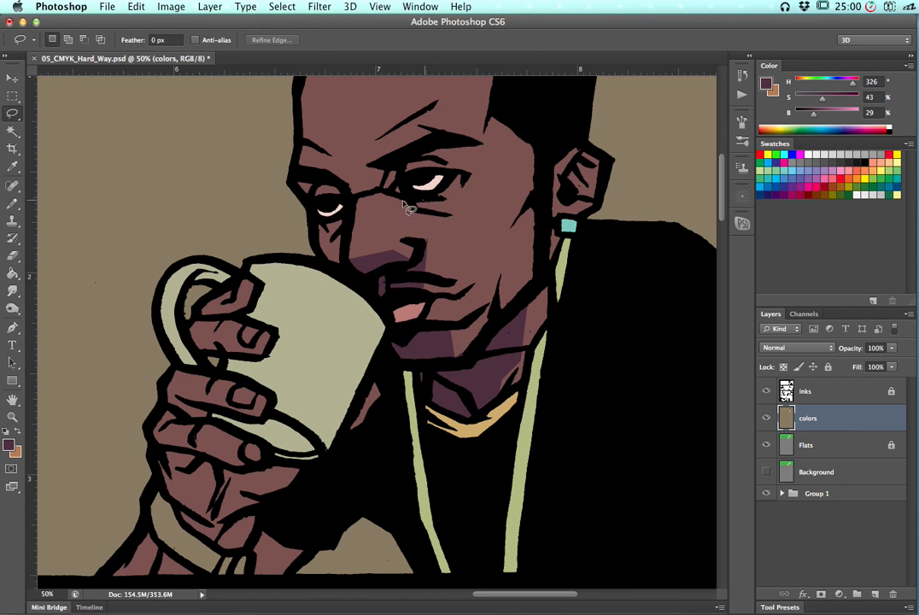
mouse_move(382, 222)
left_mouse_down()
mouse_move(376, 210)
mouse_move(389, 231)
mouse_move(444, 229)
mouse_move(475, 190)
mouse_move(480, 147)
mouse_move(401, 144)
mouse_move(376, 149)
mouse_move(371, 161)
left_mouse_up()
key("g")
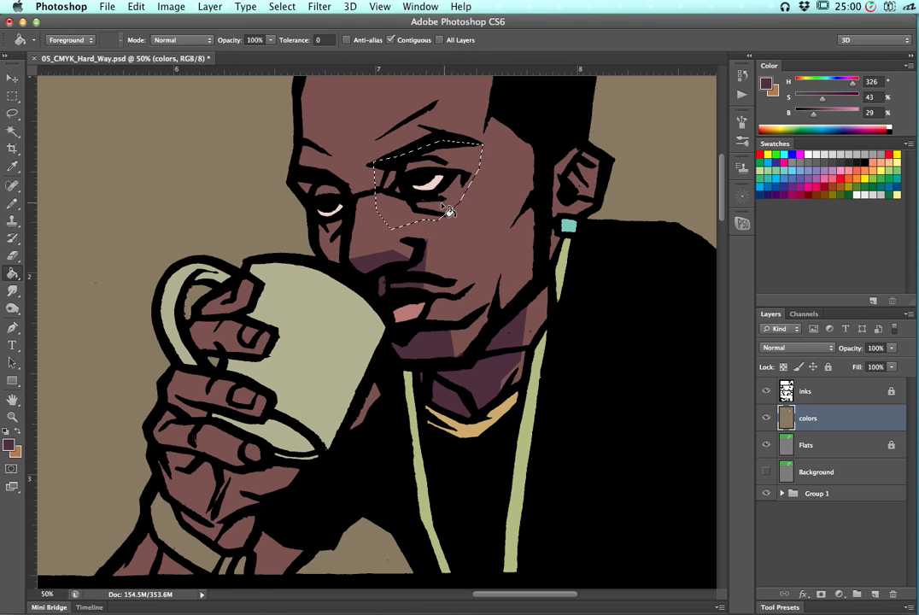
left_click(459, 202)
key("super+d")
key("super+minus")
key("super+minus")
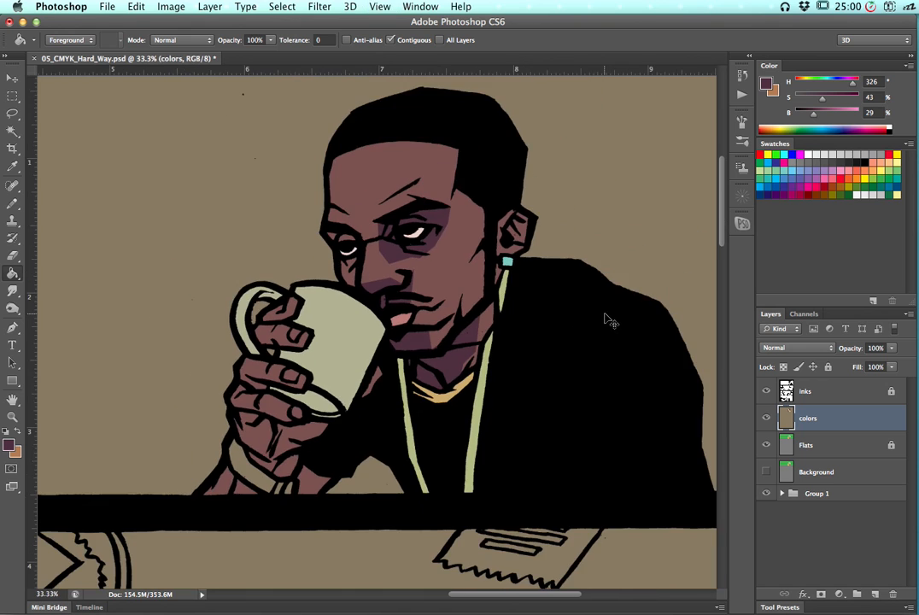
key("super+plus")
key("super+plus")
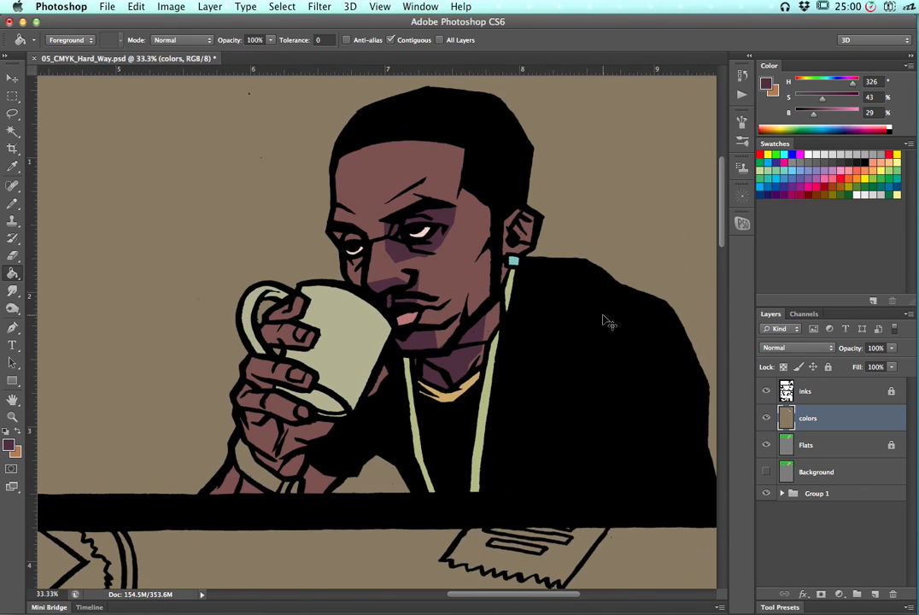
key("super+shift+d")
key("super+d")
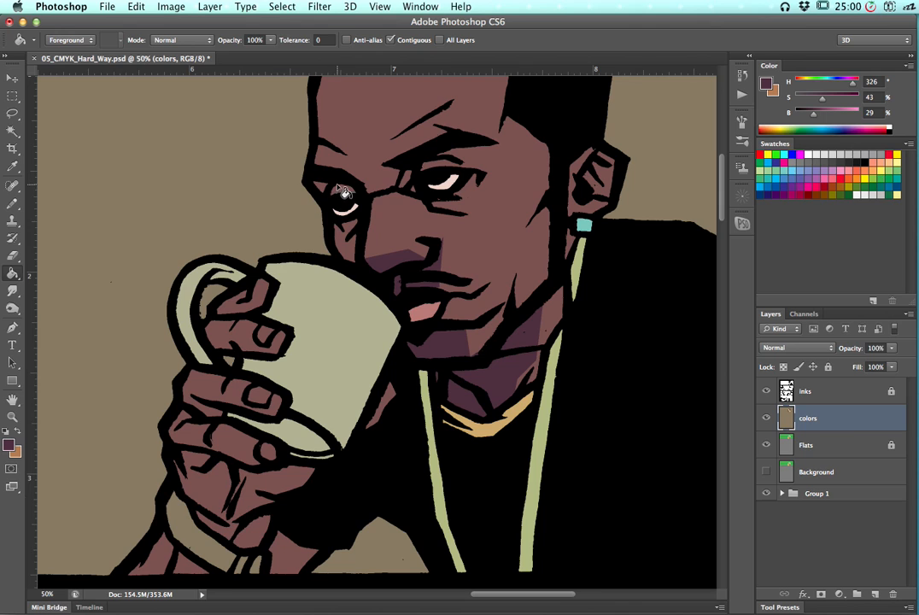
key("l")
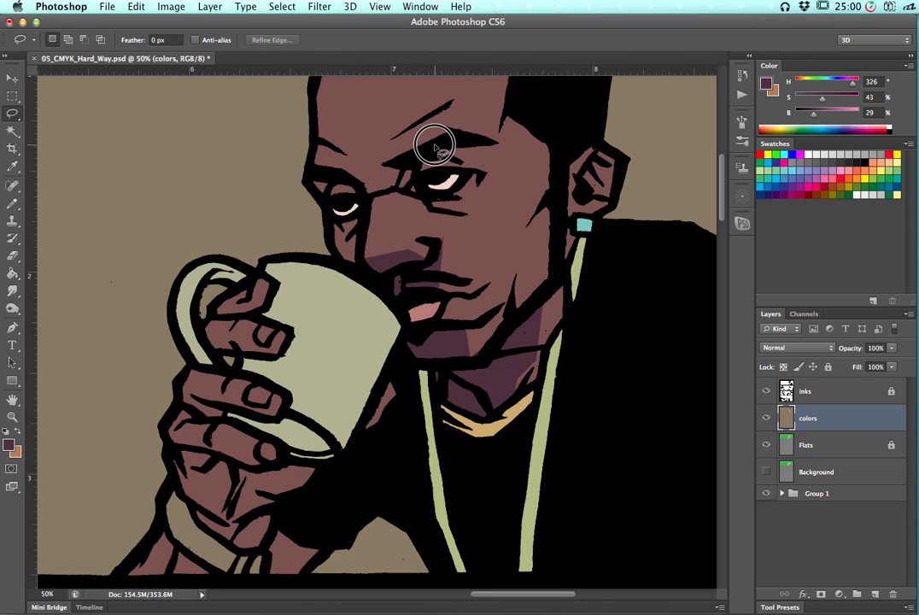
left_click_drag(424, 193, 432, 200)
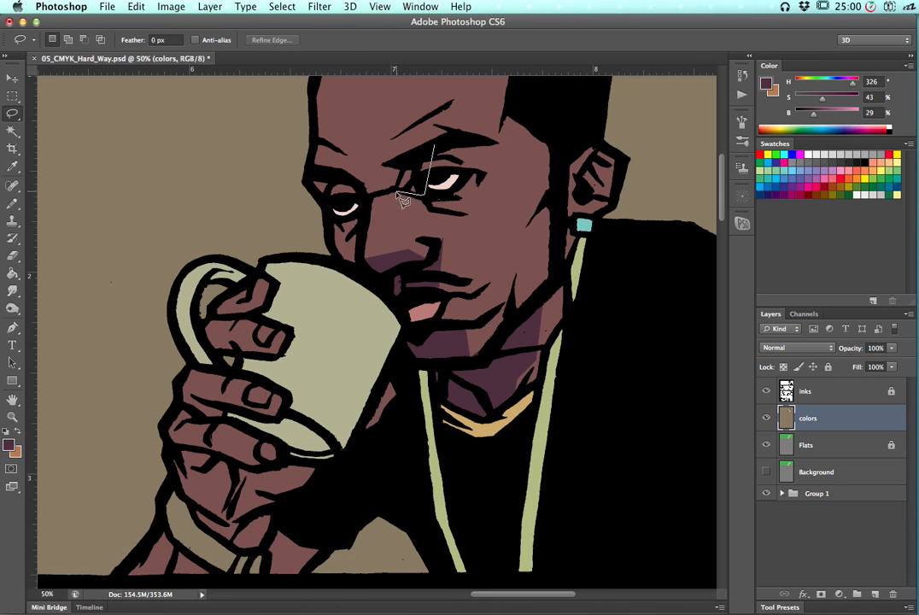
left_click(396, 189, "alt")
left_click(408, 157, "alt")
left_click(439, 146, "alt")
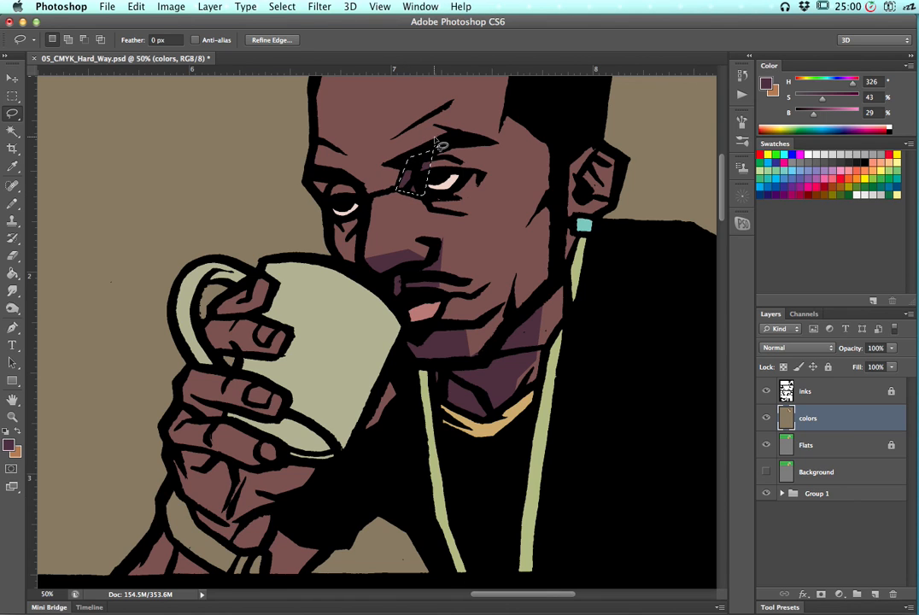
left_click(321, 158, "alt")
left_click(340, 198)
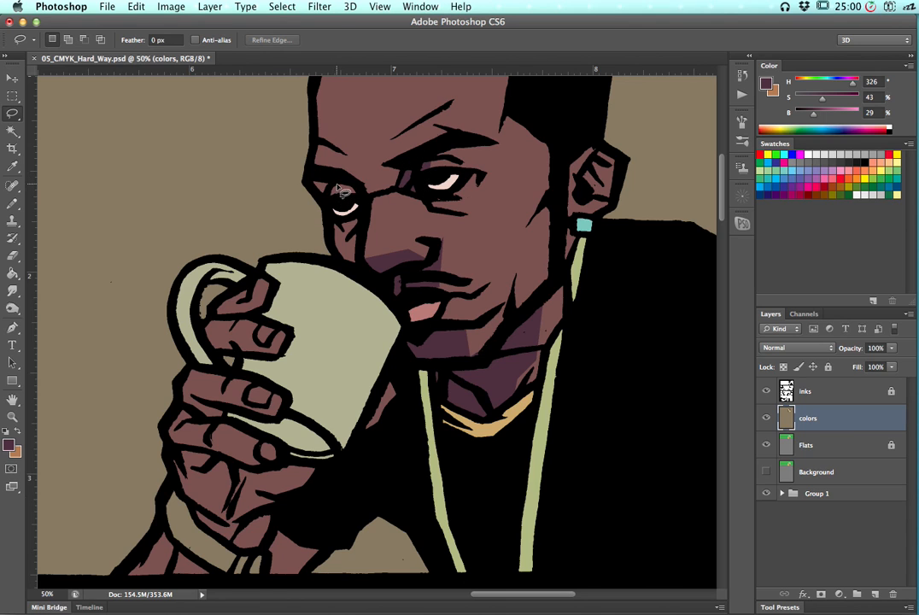
mouse_move(360, 199)
left_mouse_down()
mouse_move(345, 221)
mouse_move(358, 251)
mouse_move(368, 205)
mouse_move(340, 175)
left_mouse_up()
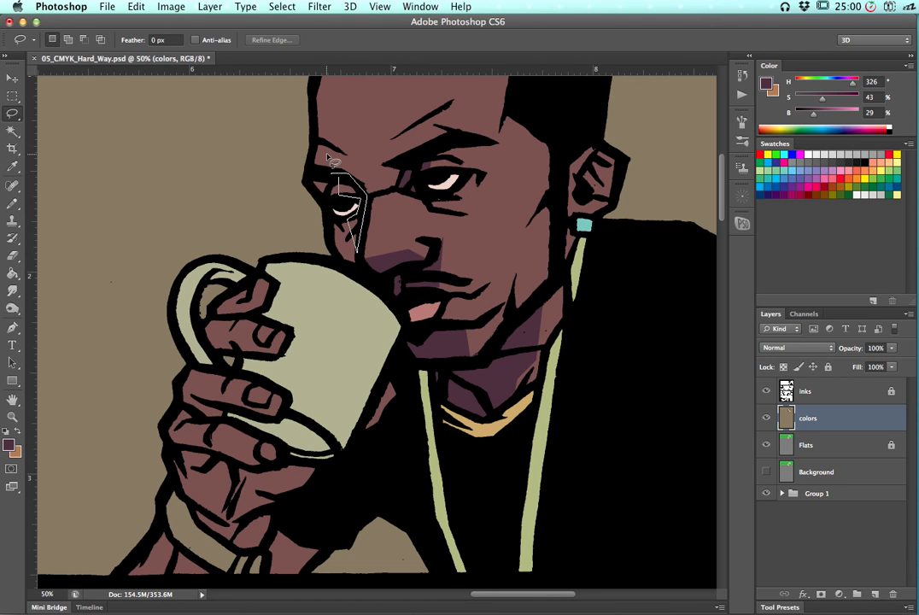
key("super+d")
Lasso the shadow along the side of the head around the ear and fill it with the shadow color, then deselect
left_click_drag(474, 242, 391, 285)
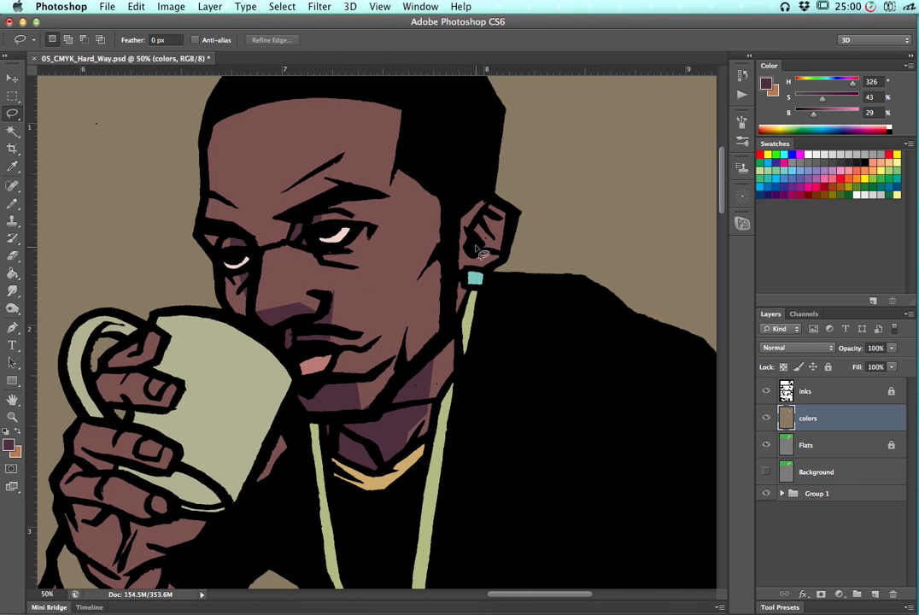
mouse_move(443, 202)
left_mouse_down()
mouse_move(374, 317)
mouse_move(375, 342)
mouse_move(419, 295)
mouse_move(450, 335)
mouse_move(465, 312)
left_mouse_up()
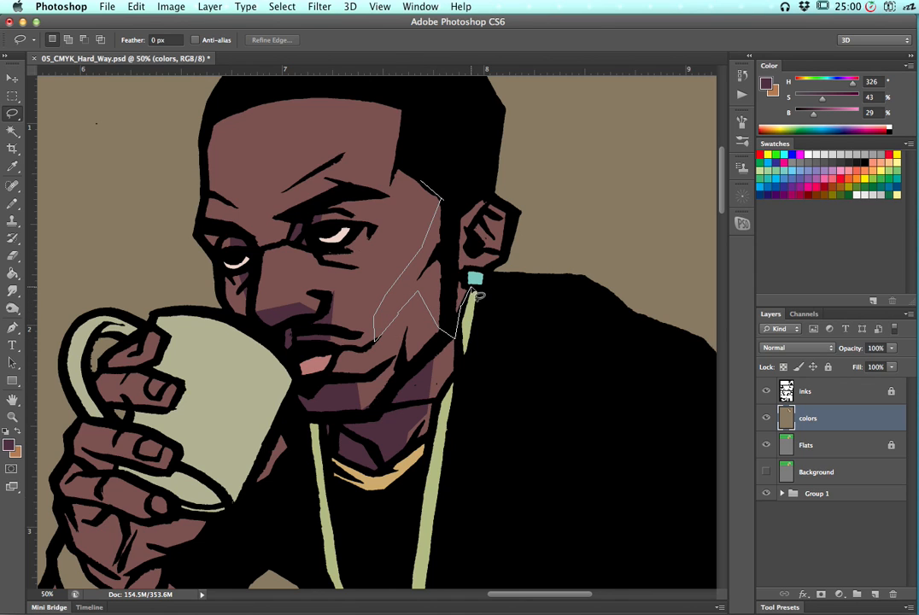
mouse_move(457, 275)
left_mouse_down()
mouse_move(492, 275)
mouse_move(504, 255)
mouse_move(483, 251)
mouse_move(474, 224)
mouse_move(496, 215)
mouse_move(513, 235)
mouse_move(494, 248)
mouse_move(511, 251)
left_mouse_up()
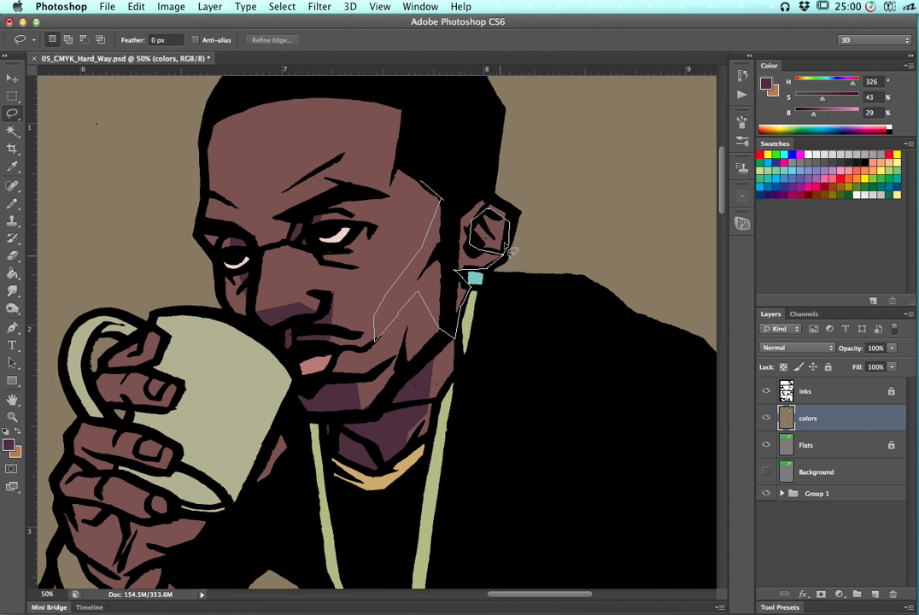
mouse_move(483, 195)
left_mouse_down()
mouse_move(432, 176)
mouse_move(419, 182)
mouse_move(468, 198)
mouse_move(462, 224)
mouse_move(453, 195)
mouse_move(432, 177)
mouse_move(455, 165)
left_mouse_up()
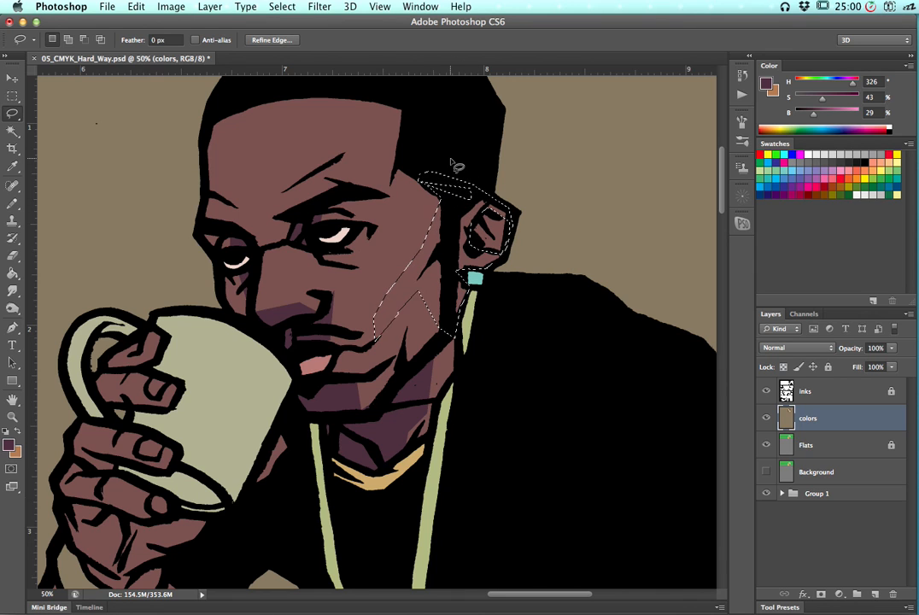
key("alt+BackSpace")
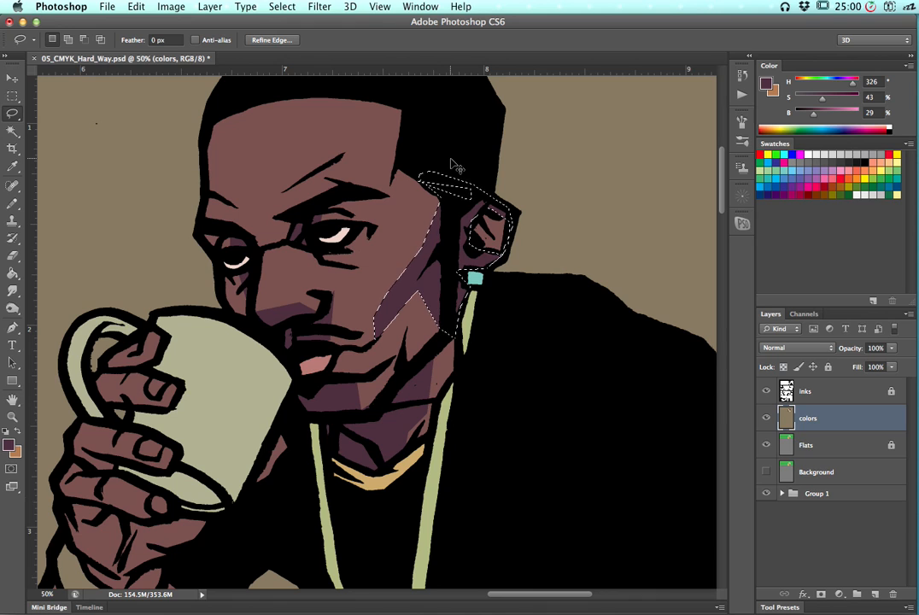
key("super+d")
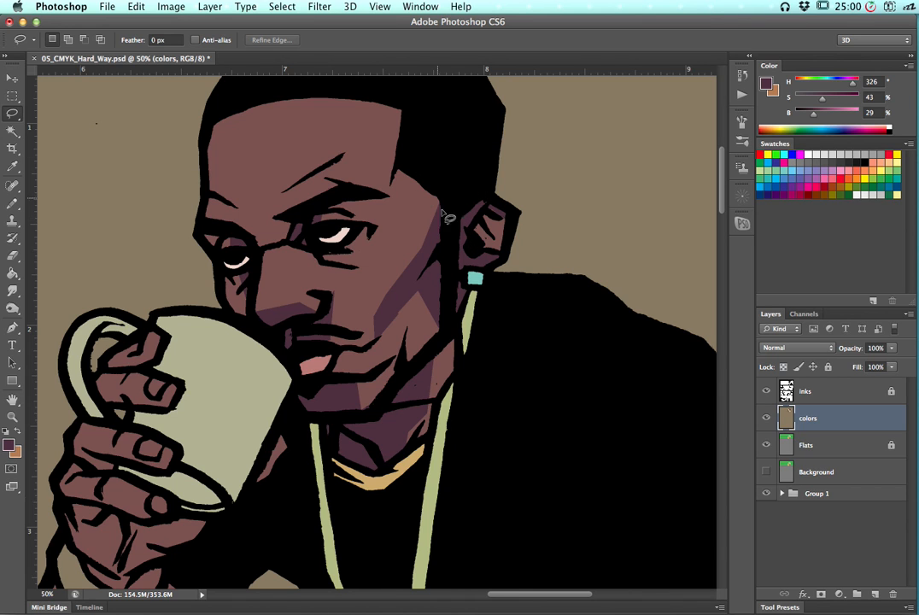
Select the ear and brush its inner areas with sampled skin and shadow colors, then deselect
mouse_move(449, 279)
left_mouse_down()
mouse_move(488, 194)
mouse_move(530, 261)
mouse_move(480, 293)
mouse_move(470, 294)
mouse_move(465, 279)
left_mouse_up()
key("g")
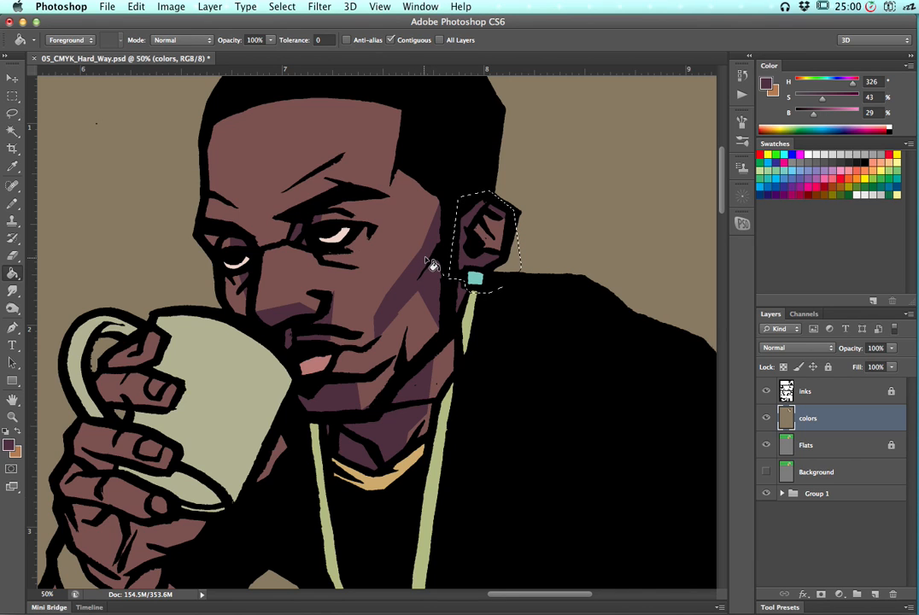
key("x")
key("x")
key("x")
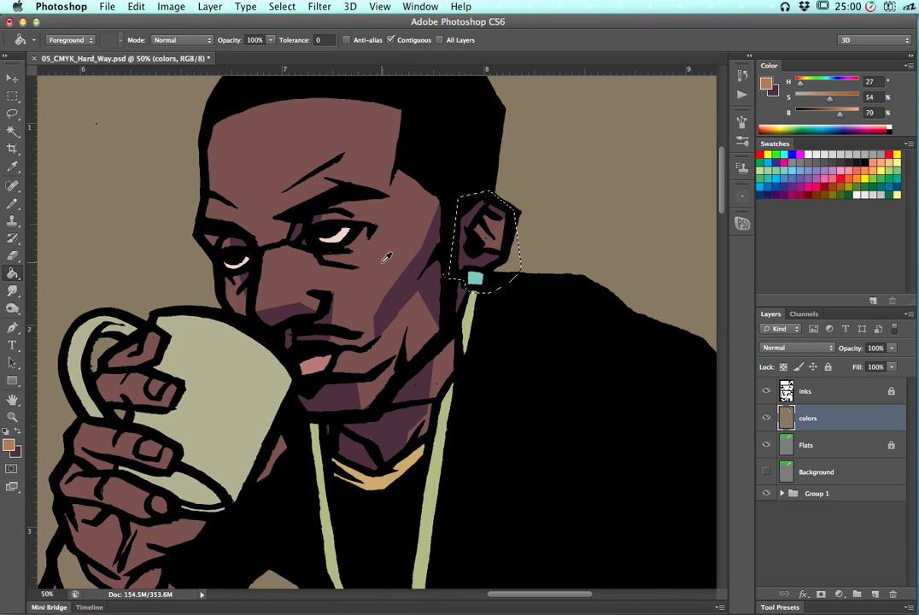
left_click(404, 250, "alt")
left_click(403, 250, "alt")
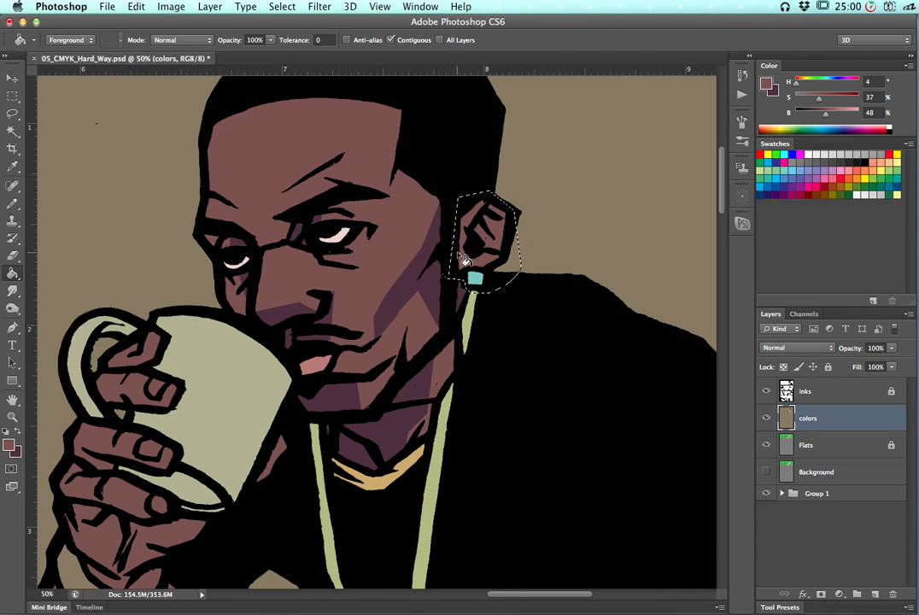
key("b")
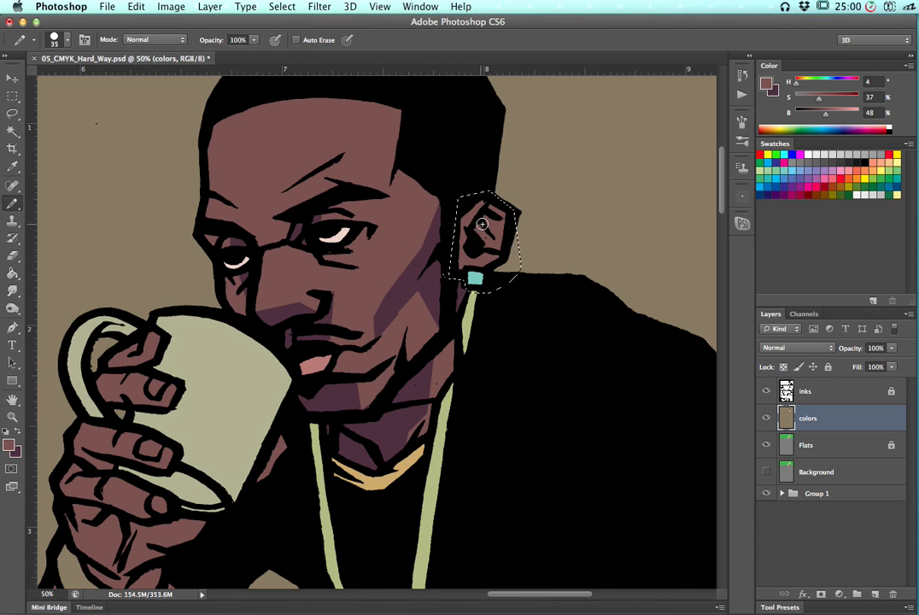
mouse_move(489, 214)
left_mouse_down()
mouse_move(476, 216)
mouse_move(477, 238)
mouse_move(498, 249)
left_mouse_up()
left_click(477, 225, "alt")
mouse_move(482, 221)
left_mouse_down()
mouse_move(498, 248)
mouse_move(502, 223)
mouse_move(487, 219)
mouse_move(479, 254)
mouse_move(486, 223)
mouse_move(502, 237)
mouse_move(488, 228)
mouse_move(487, 245)
mouse_move(497, 227)
mouse_move(484, 246)
mouse_move(498, 230)
mouse_move(476, 268)
left_mouse_up()
left_click_drag(494, 211, 502, 222)
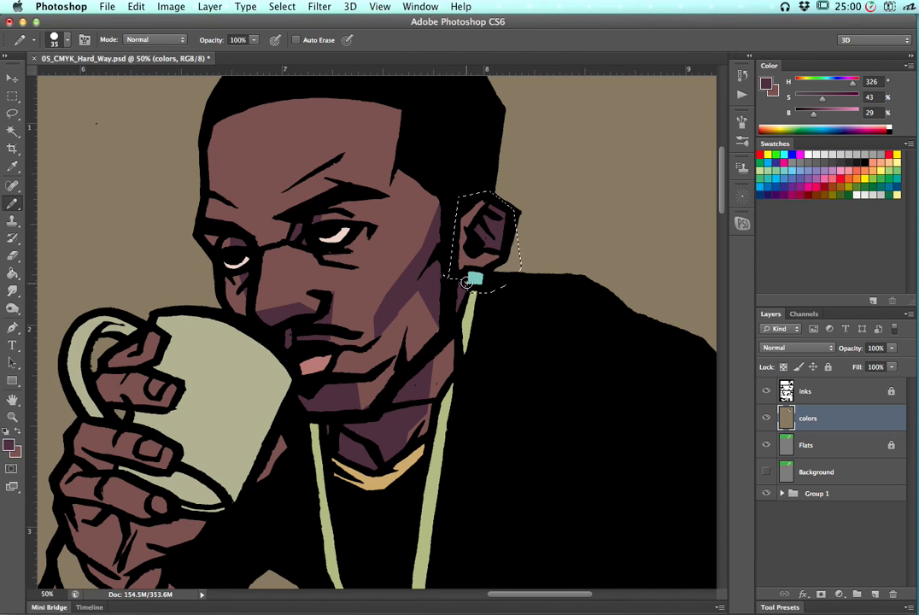
key("super+d")
Lasso the shadows on the two upper fingers holding the mug and fill them with the shadow color, then deselect
key("l")
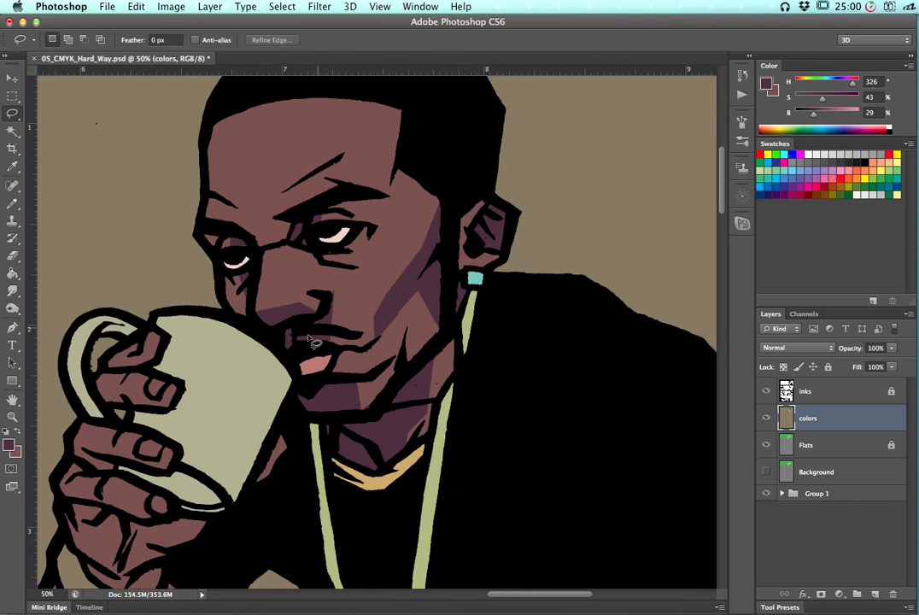
left_click_drag(244, 353, 342, 280)
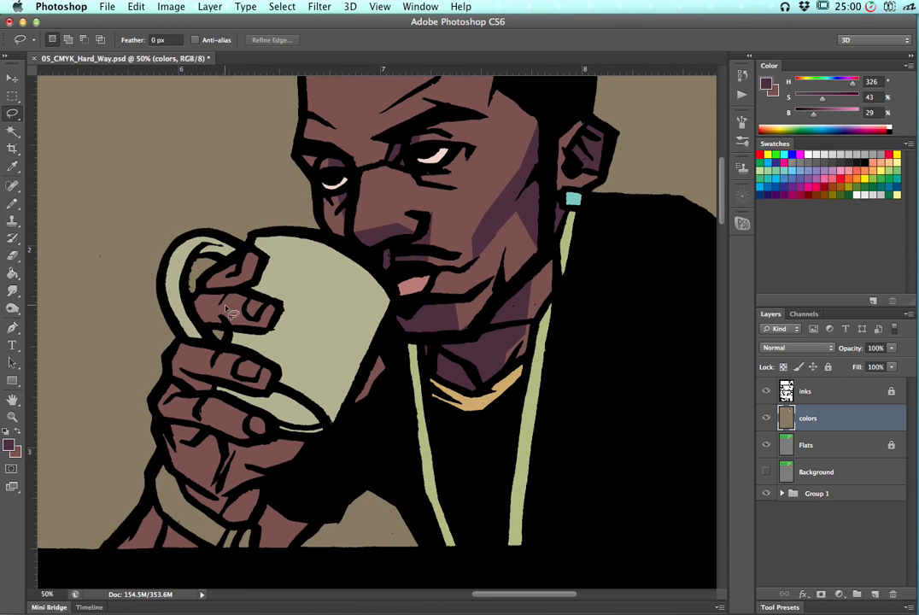
mouse_move(226, 308)
left_mouse_down()
mouse_move(271, 321)
mouse_move(273, 339)
mouse_move(209, 324)
mouse_move(203, 337)
mouse_move(194, 309)
left_mouse_up()
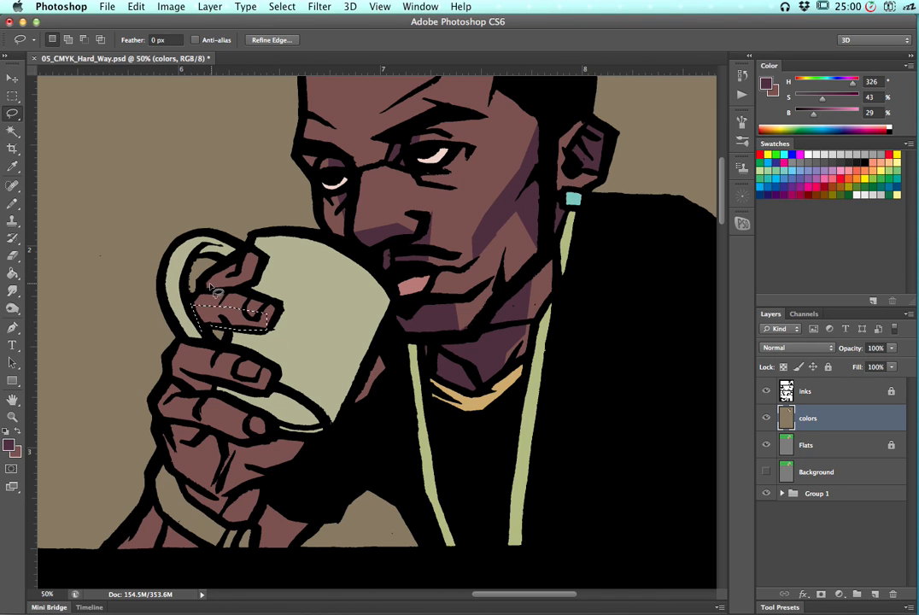
left_click(256, 266)
mouse_move(268, 280)
left_mouse_down()
mouse_move(235, 291)
mouse_move(201, 283)
left_mouse_up()
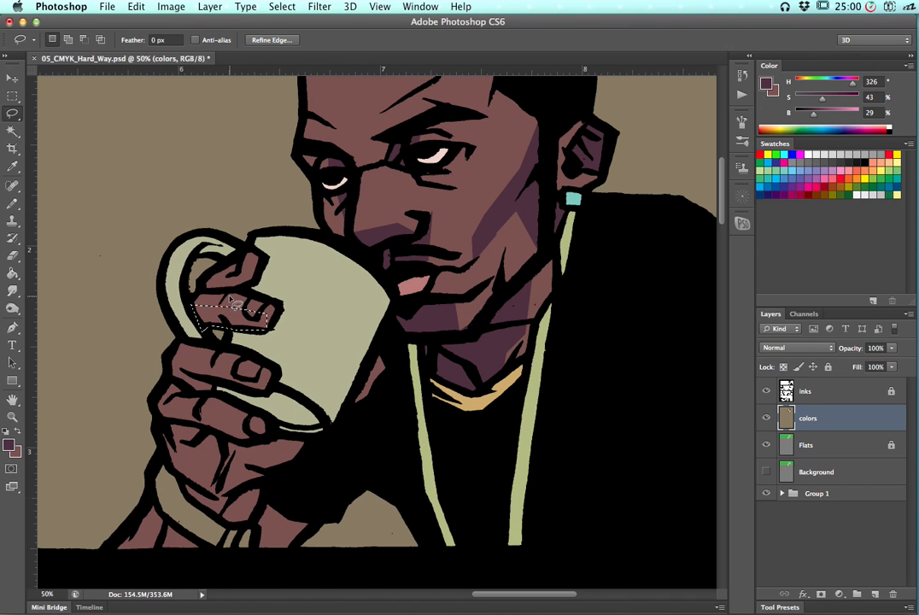
key("alt")
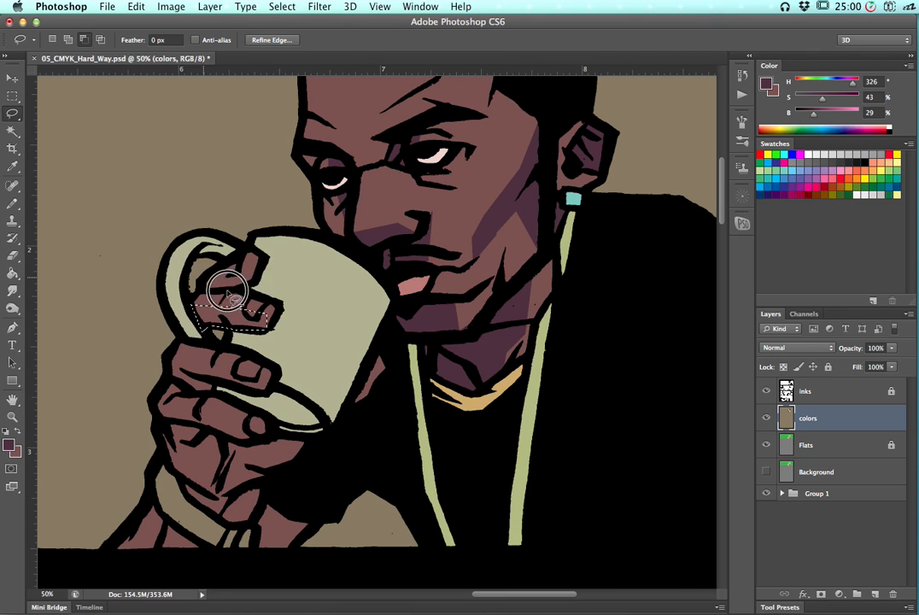
mouse_move(221, 291)
left_mouse_down()
mouse_move(206, 279)
mouse_move(245, 269)
mouse_move(255, 280)
mouse_move(201, 274)
mouse_move(206, 294)
left_mouse_up()
key("shift")
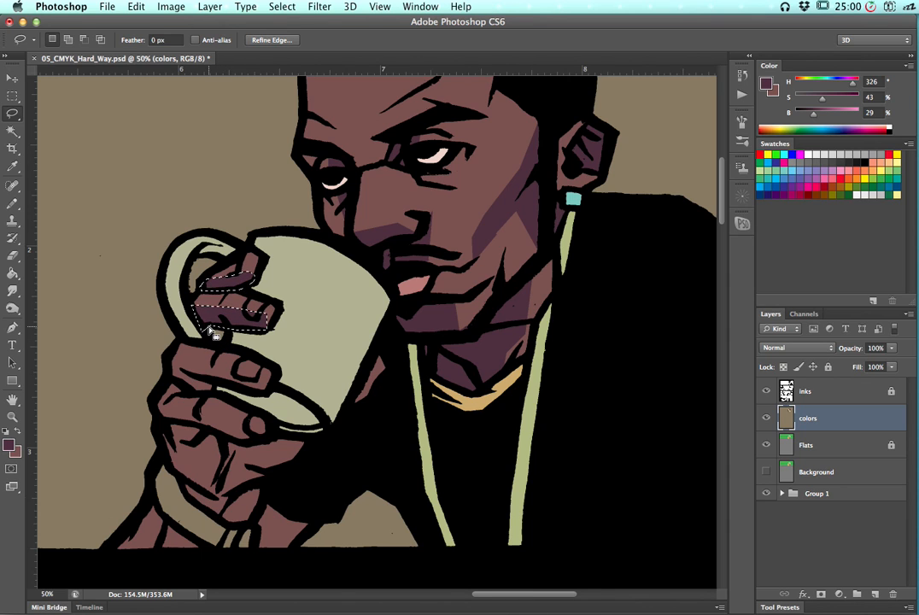
key("super+d")
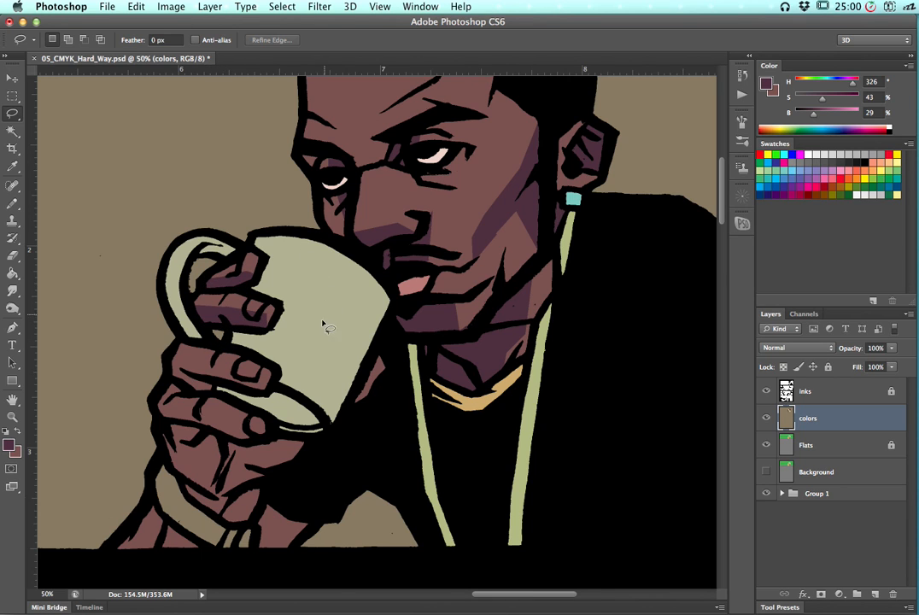
Lasso the large shadow across the lower fingers, hand and wrist and bucket-fill it with the shadow color, then deselect
left_click(170, 368)
left_click(243, 373)
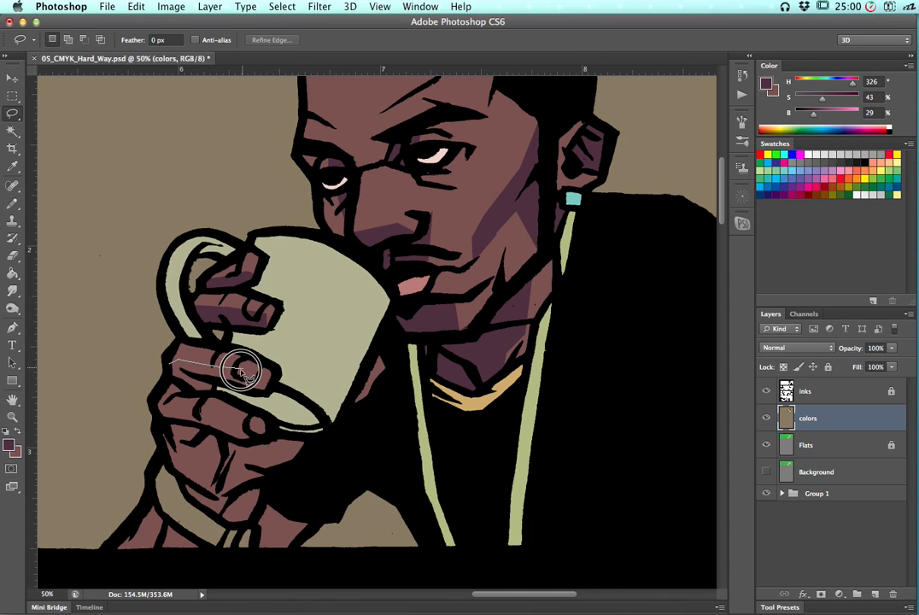
left_click(271, 380)
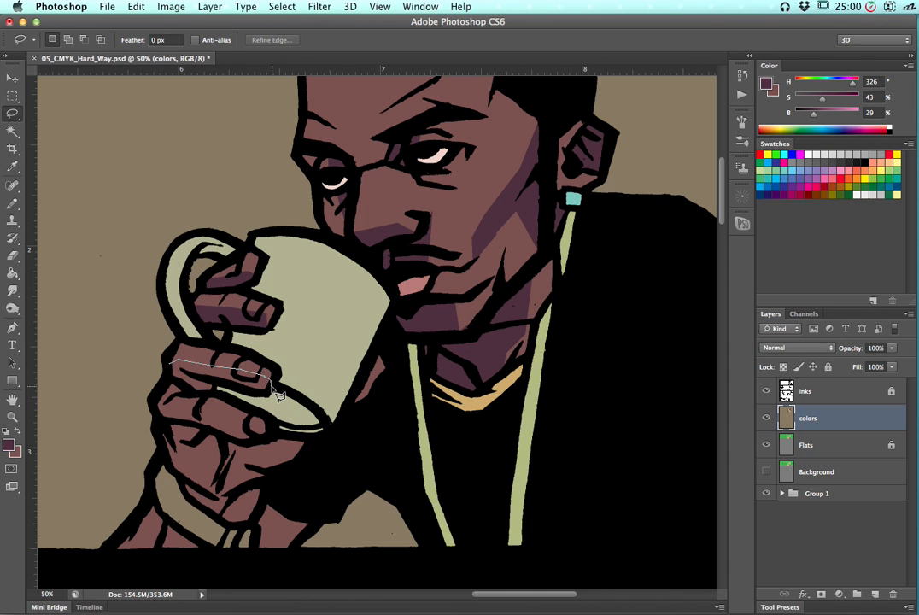
left_click(268, 395)
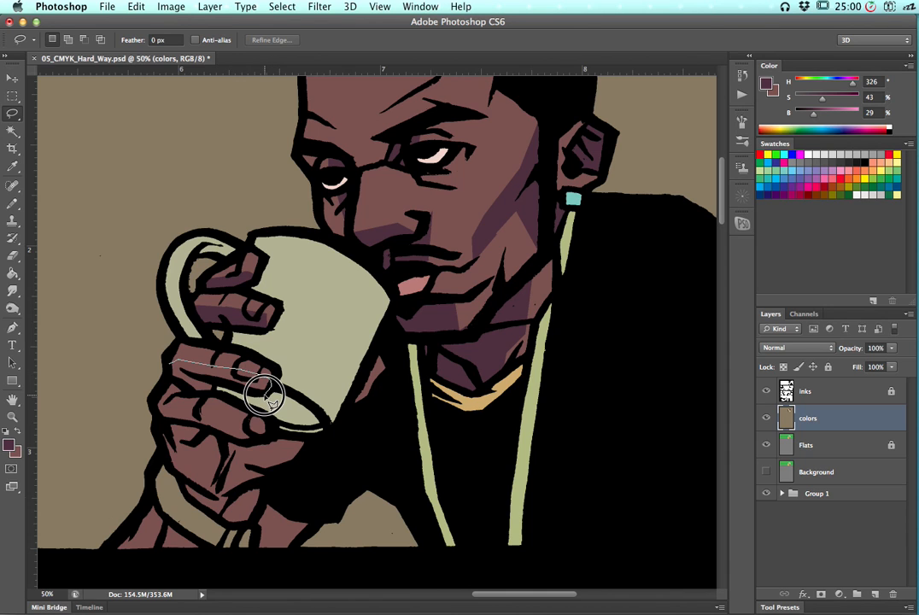
left_click(215, 392)
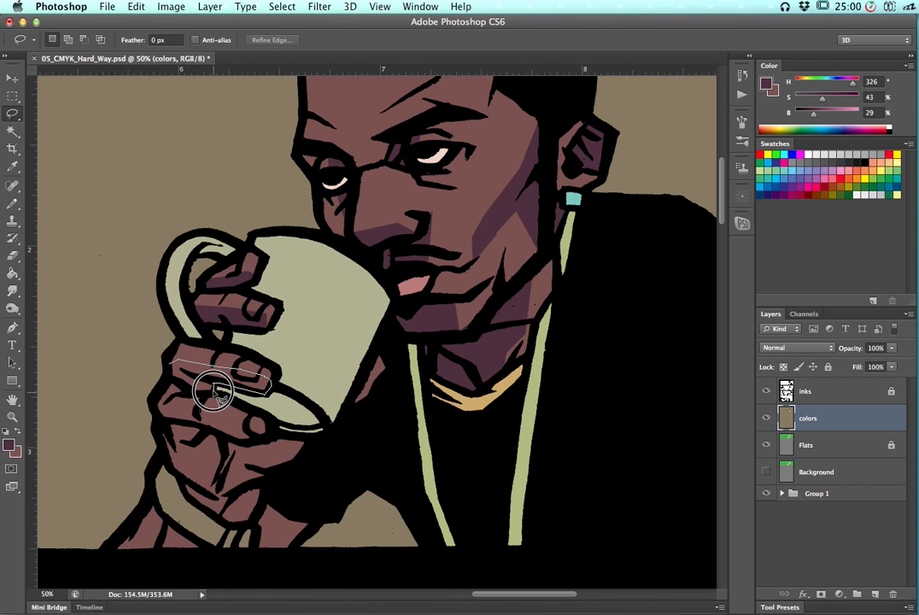
left_click(185, 388)
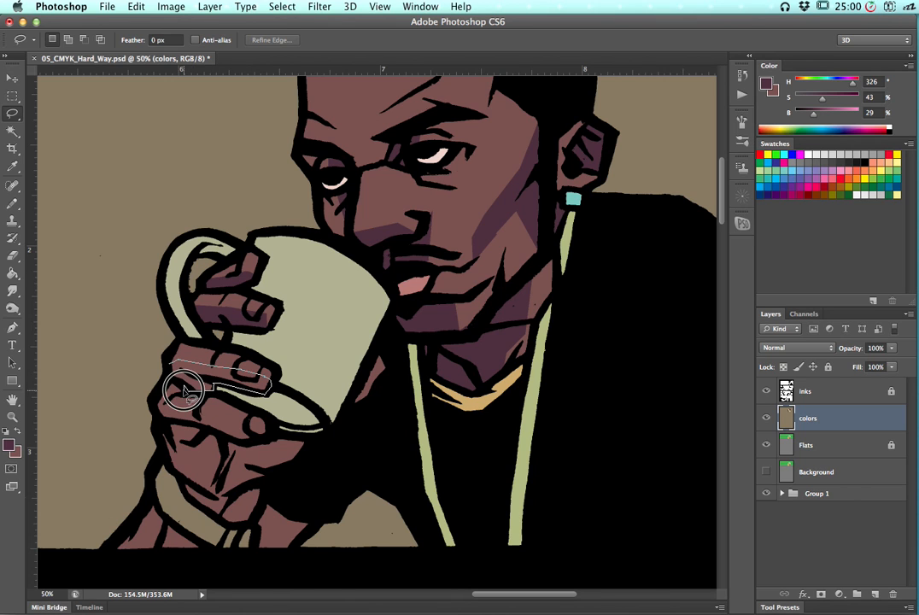
left_click(181, 399)
left_click(195, 414)
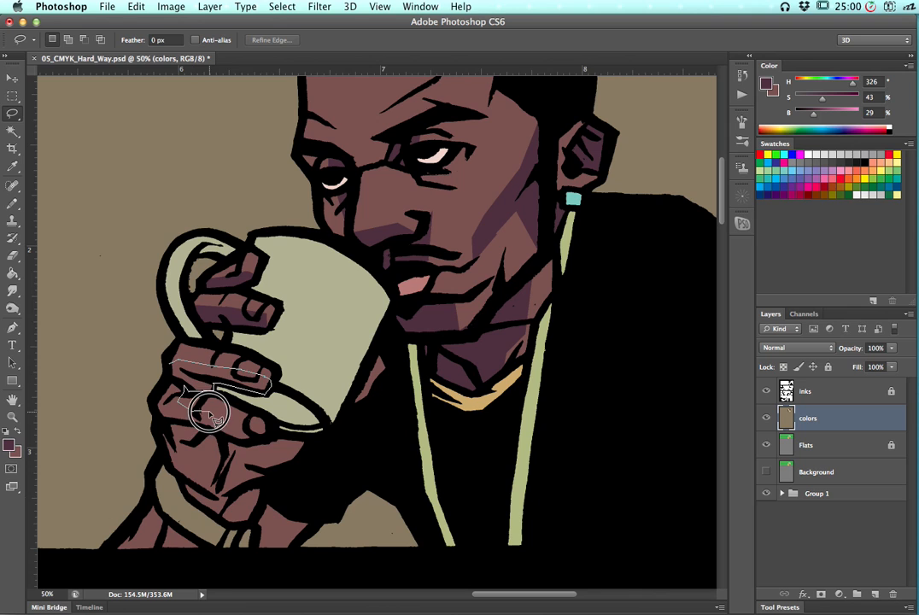
left_click(242, 430)
left_click(256, 431)
left_click(269, 432)
left_click(299, 438)
left_click(332, 435)
left_click(387, 340)
left_click(404, 369)
left_click(376, 431)
left_click(320, 459)
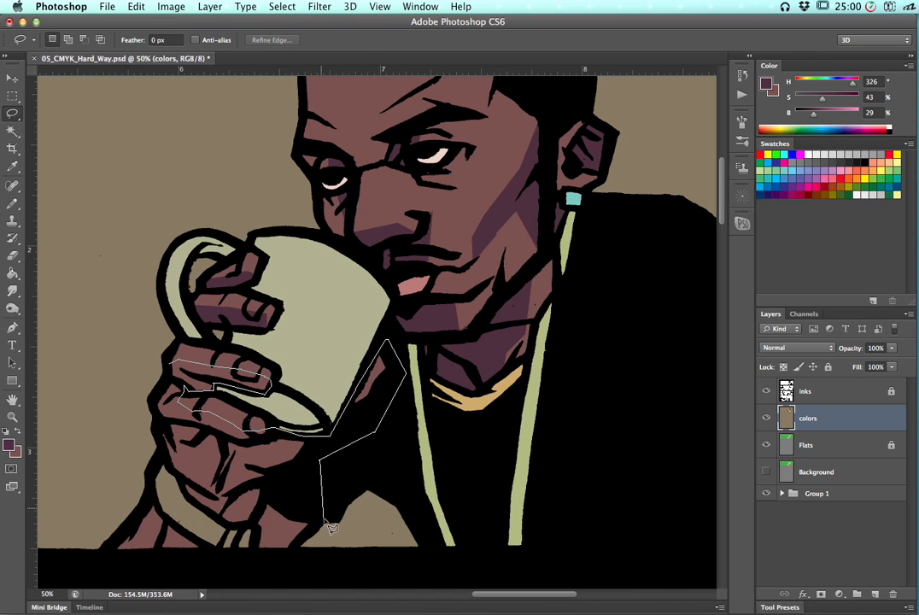
left_click(288, 554)
left_click(122, 578)
left_click(165, 511)
left_click(162, 464)
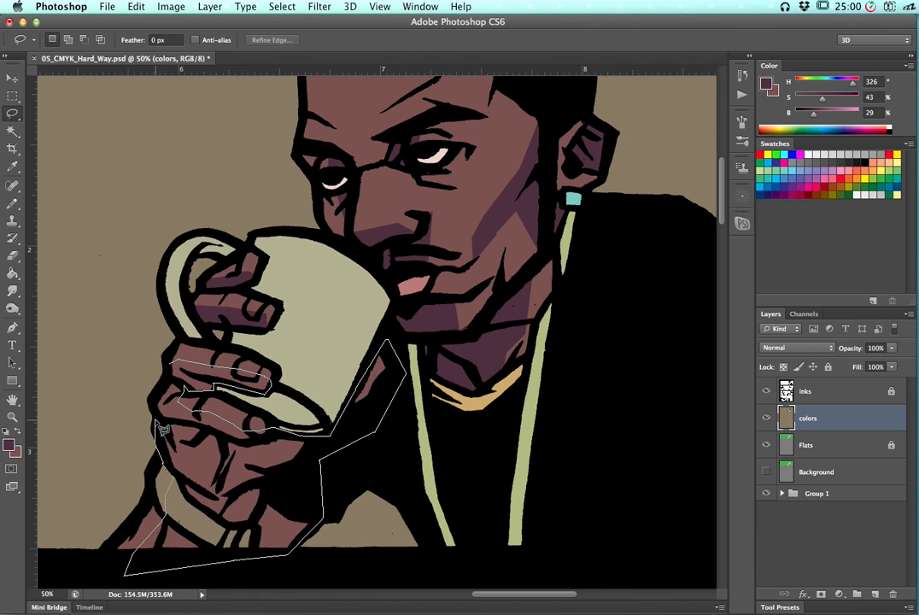
left_click(154, 402)
left_click(177, 366)
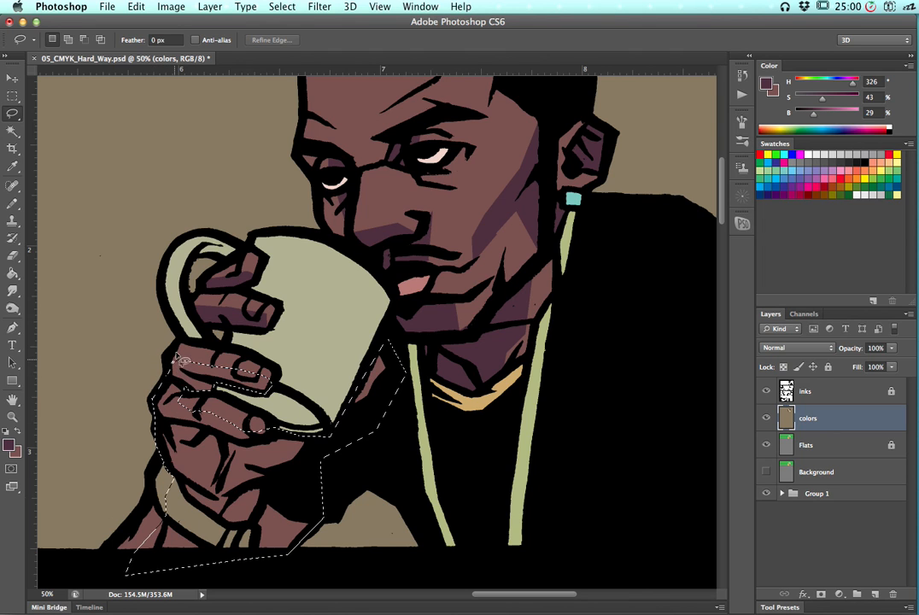
key("g")
left_click(227, 468)
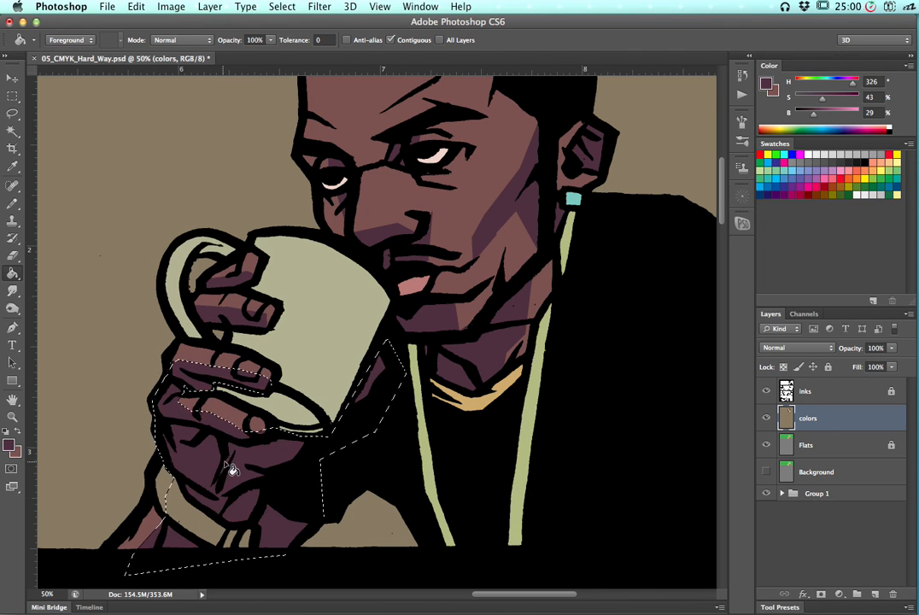
key("super+d")
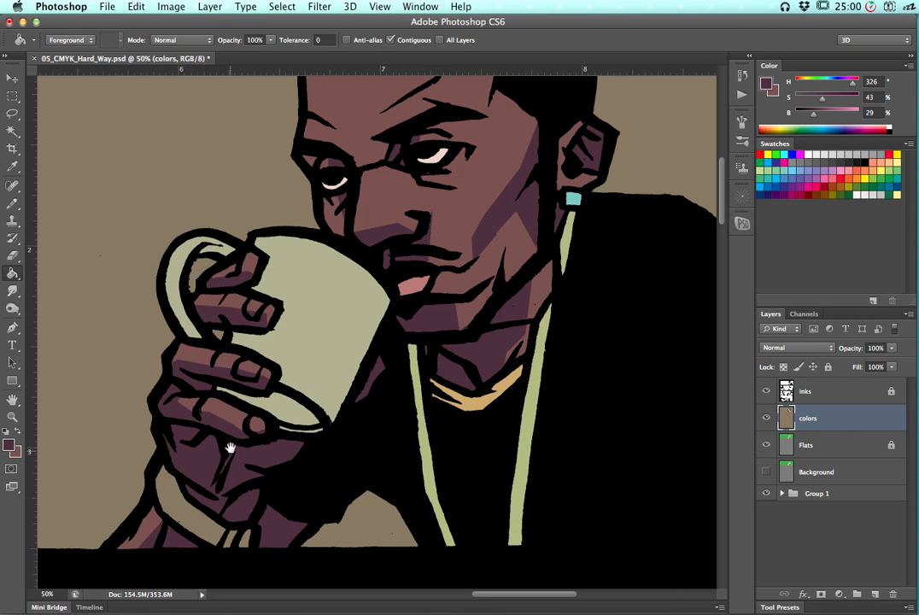
Lasso the small area on the wrist just above the cuff line
left_click_drag(230, 451, 242, 390)
key("l")
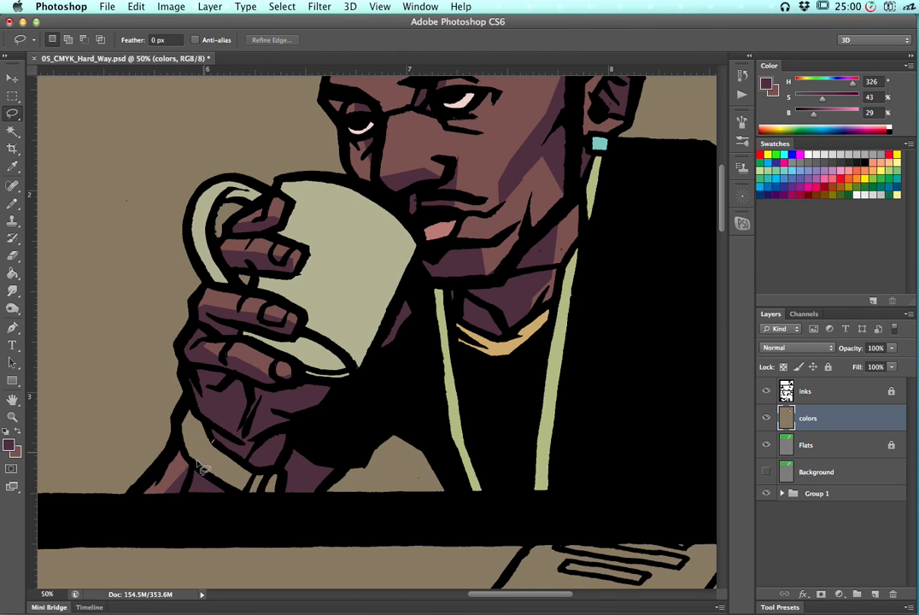
mouse_move(196, 467)
left_mouse_down()
mouse_move(233, 497)
mouse_move(281, 501)
mouse_move(293, 497)
mouse_move(290, 485)
left_mouse_up()
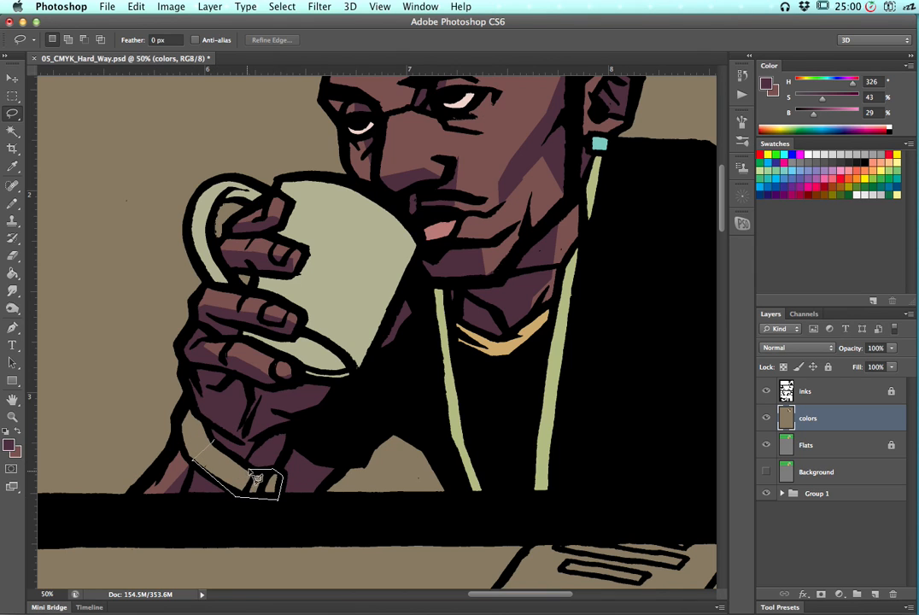
left_click_drag(231, 461, 225, 445)
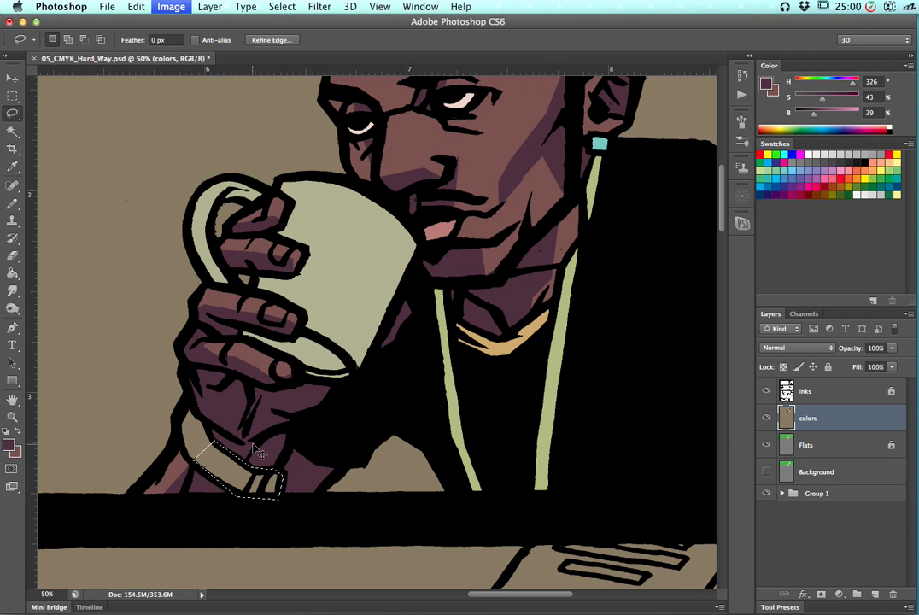
key("i")
key("super+u")
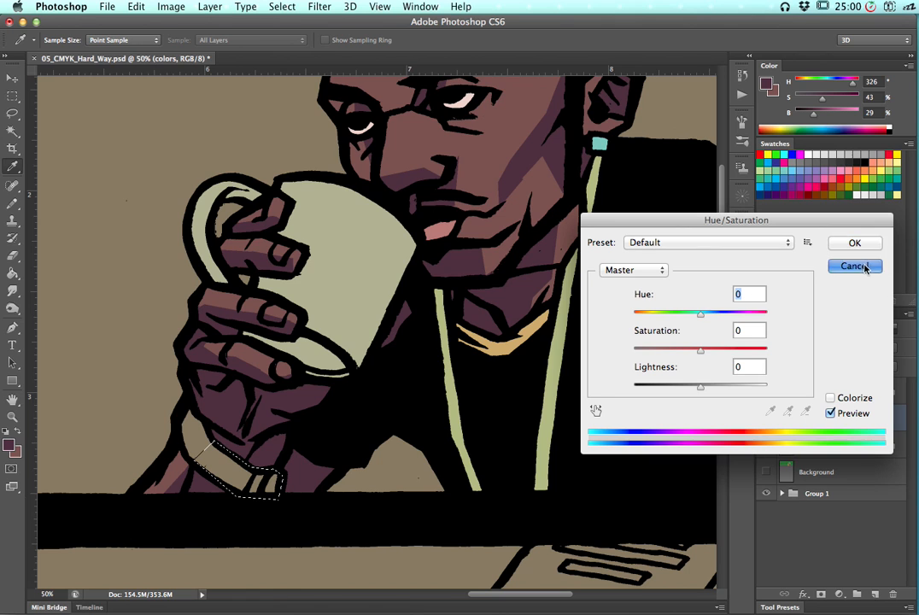
left_click(854, 266)
key("super+l")
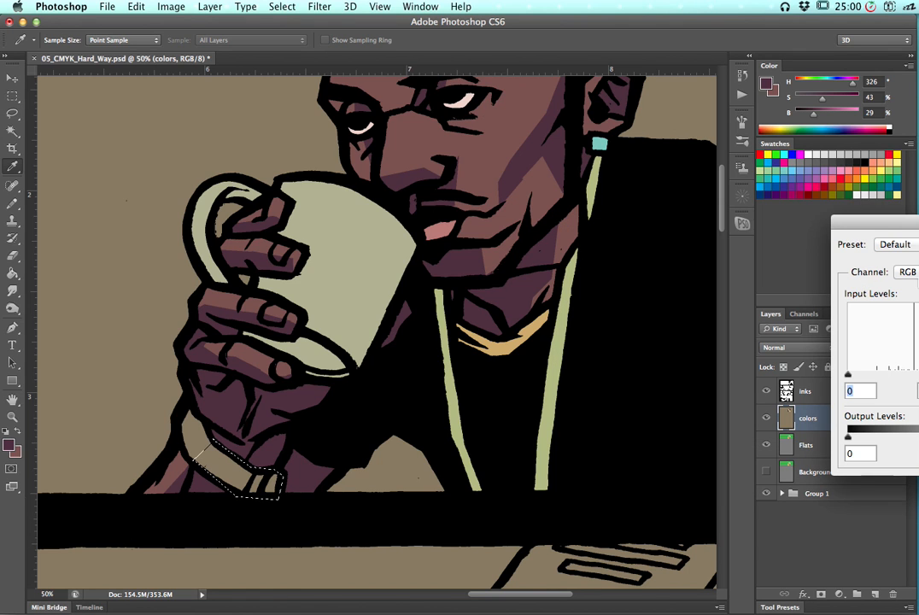
left_click_drag(885, 237, 573, 225)
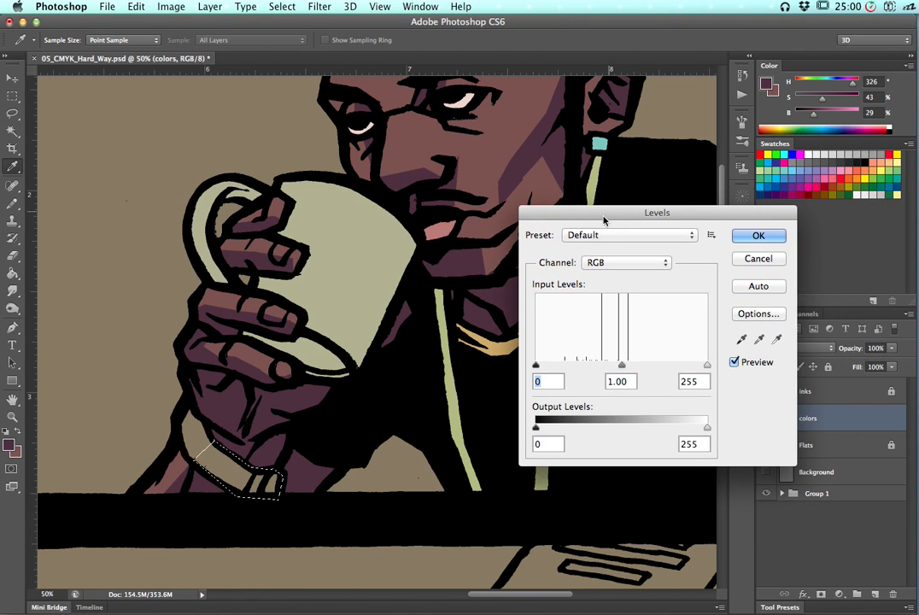
left_click(171, 6)
left_click(305, 90)
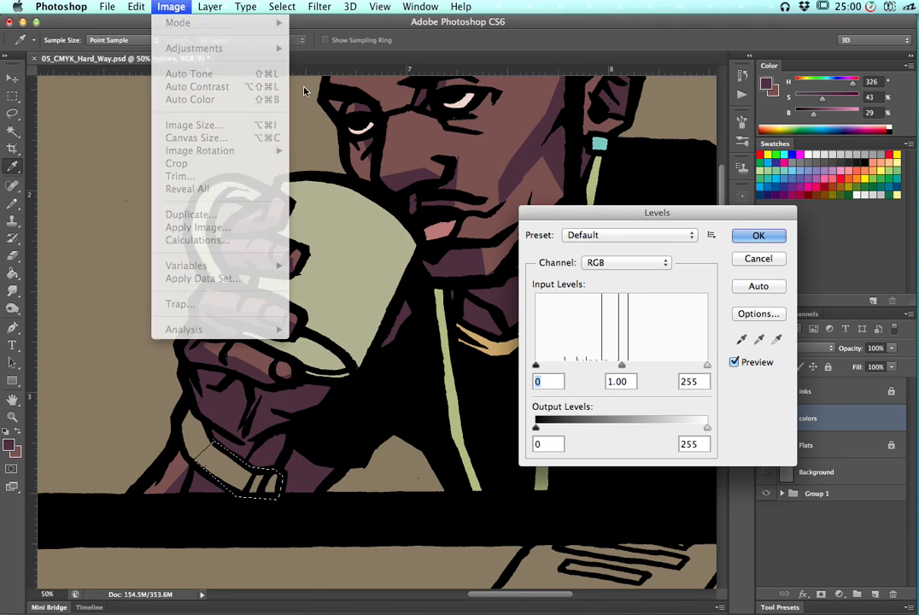
left_click(748, 254)
Apply Levels to the wrist selection with the input black point at 55 and midtone at 0.85
left_click(171, 7)
mouse_move(179, 53)
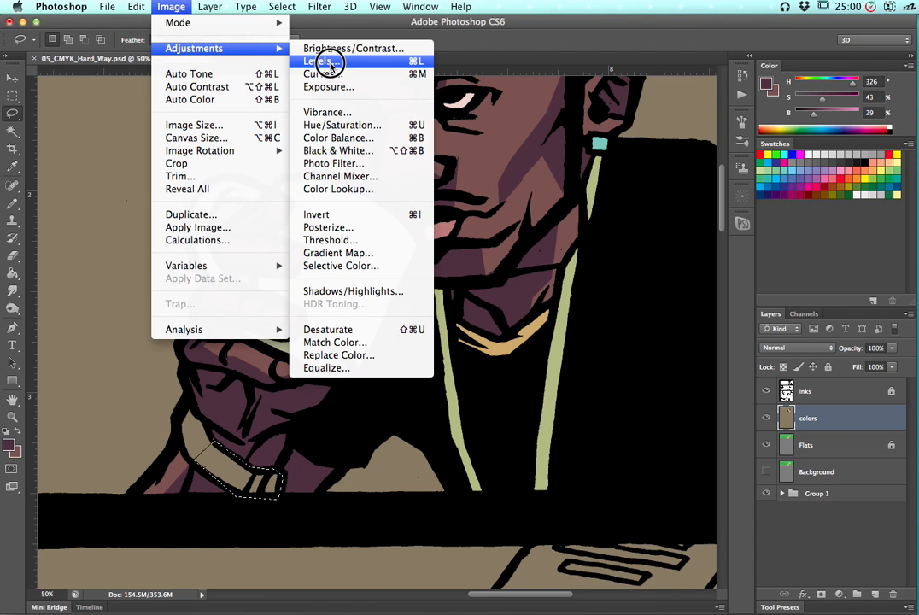
left_click(327, 63)
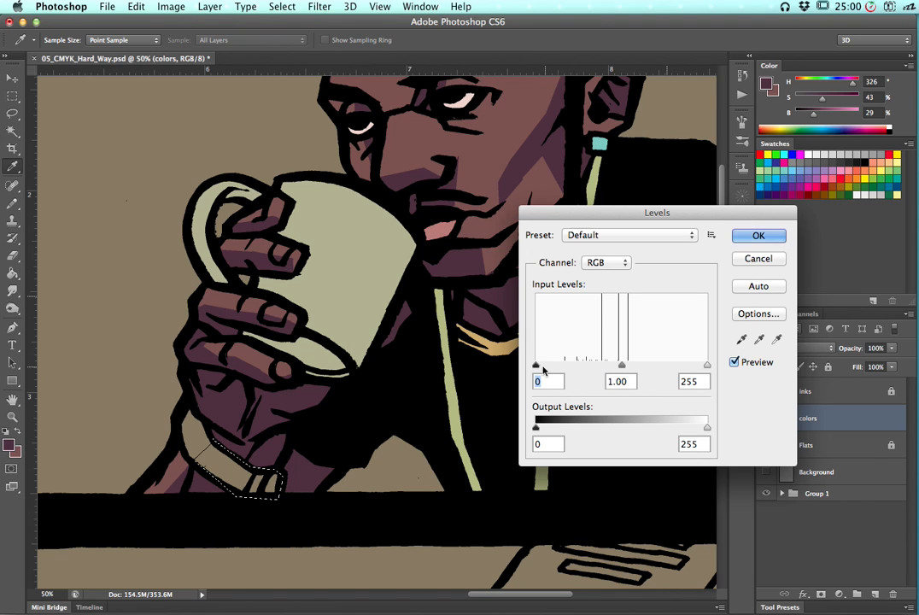
left_click_drag(541, 365, 573, 366)
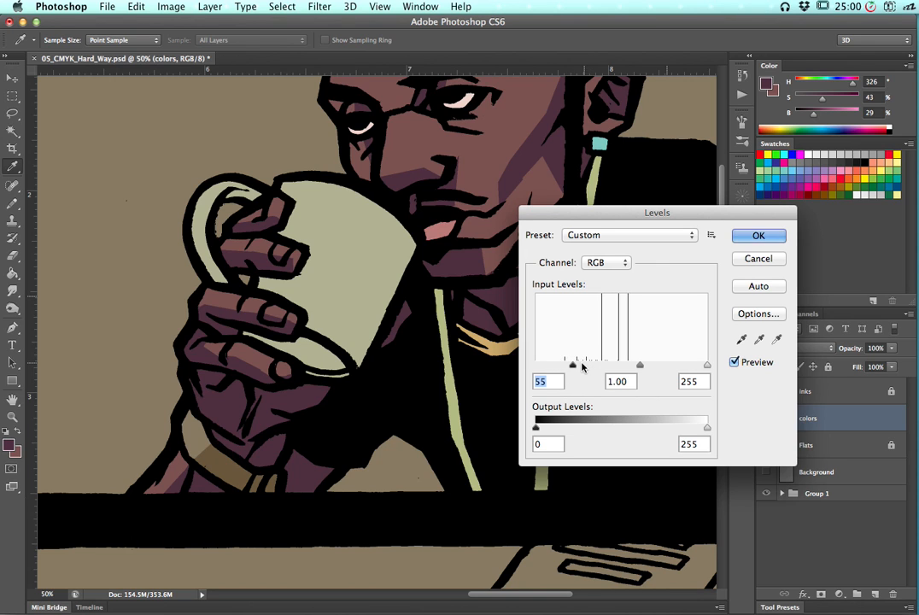
mouse_move(640, 366)
left_mouse_down()
mouse_move(626, 365)
mouse_move(663, 367)
mouse_move(646, 368)
left_mouse_up()
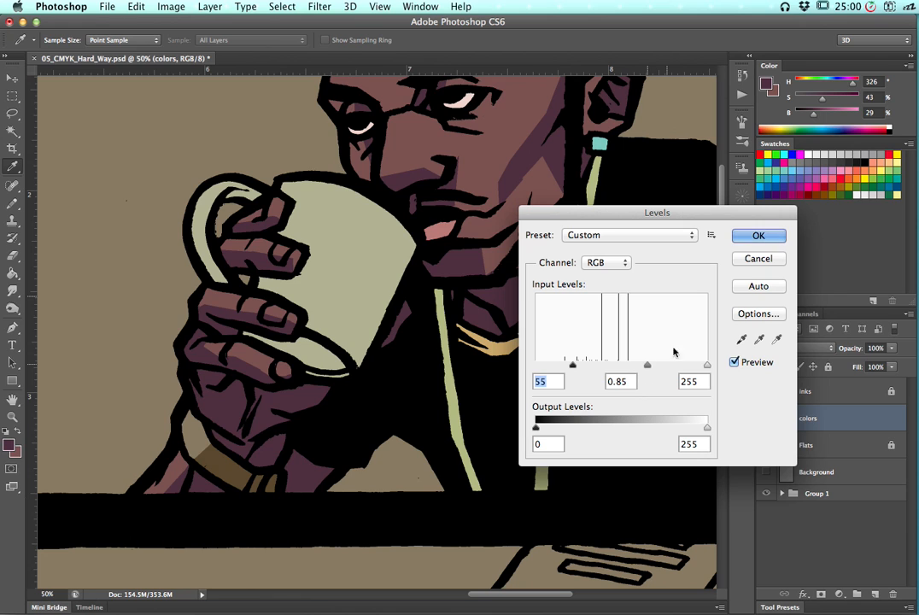
left_click(750, 241)
Shift the wrist area's Hue/Saturation to hue -44, saturation -24, lightness +9, then deselect
key("l")
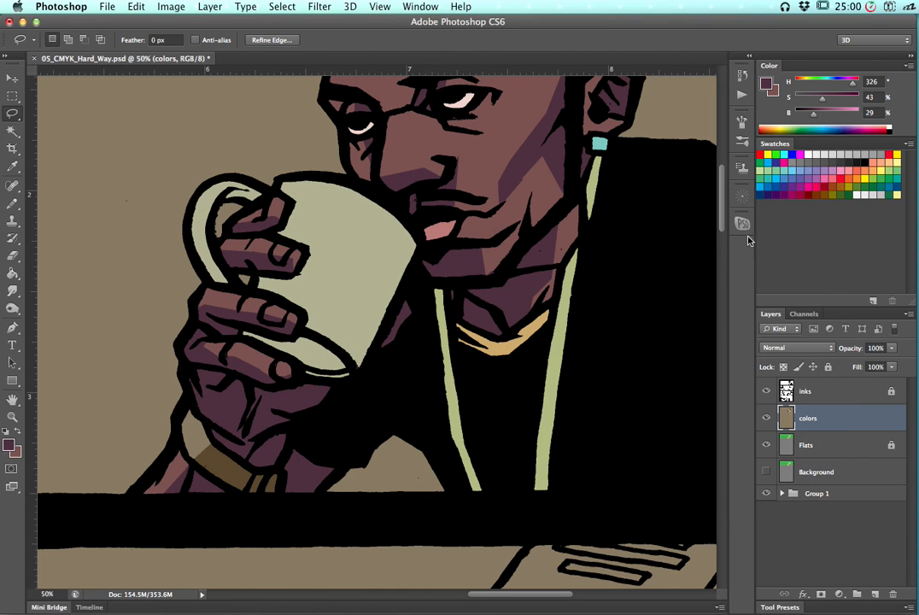
key("super+u")
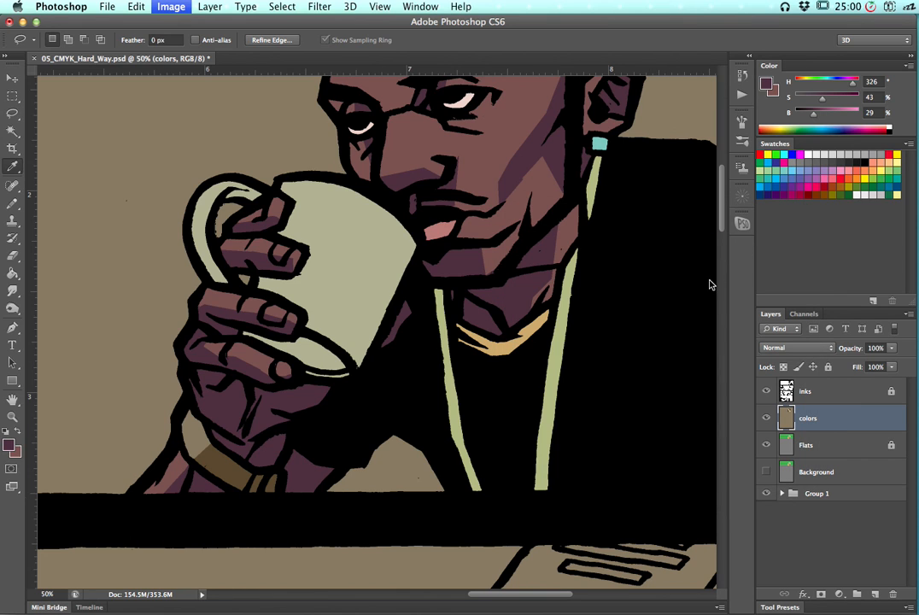
left_click(688, 314)
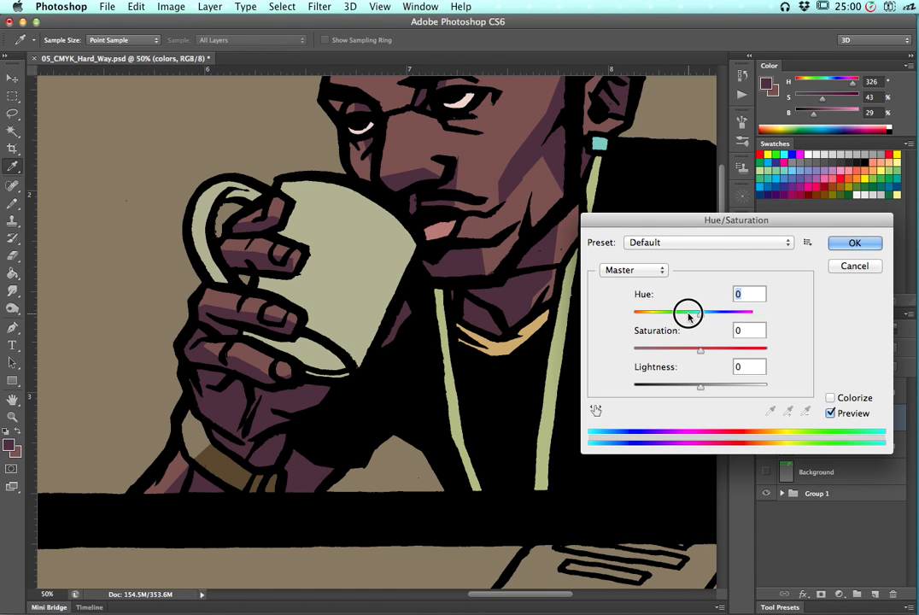
left_click_drag(689, 315, 684, 316)
left_click(684, 349)
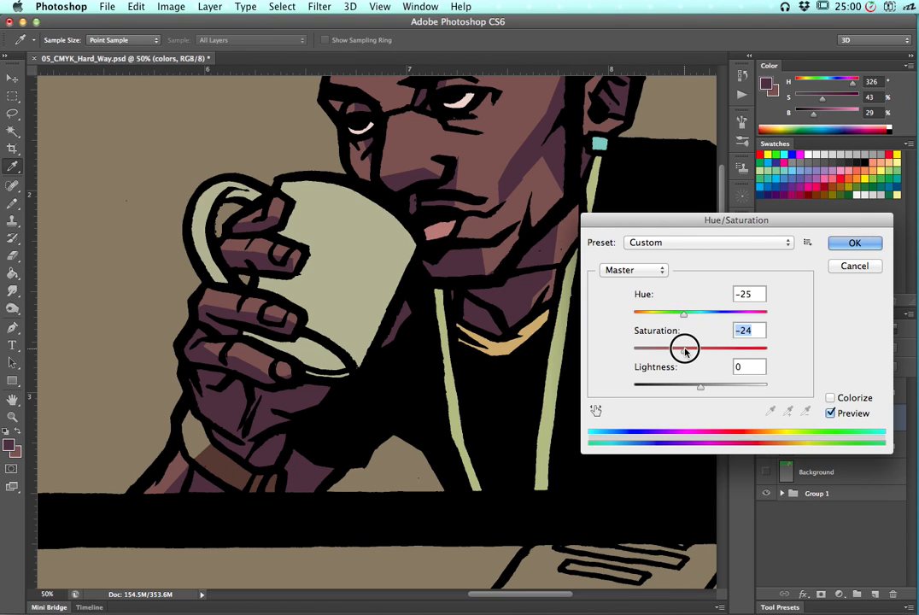
mouse_move(684, 313)
left_mouse_down()
mouse_move(652, 314)
mouse_move(672, 314)
left_mouse_up()
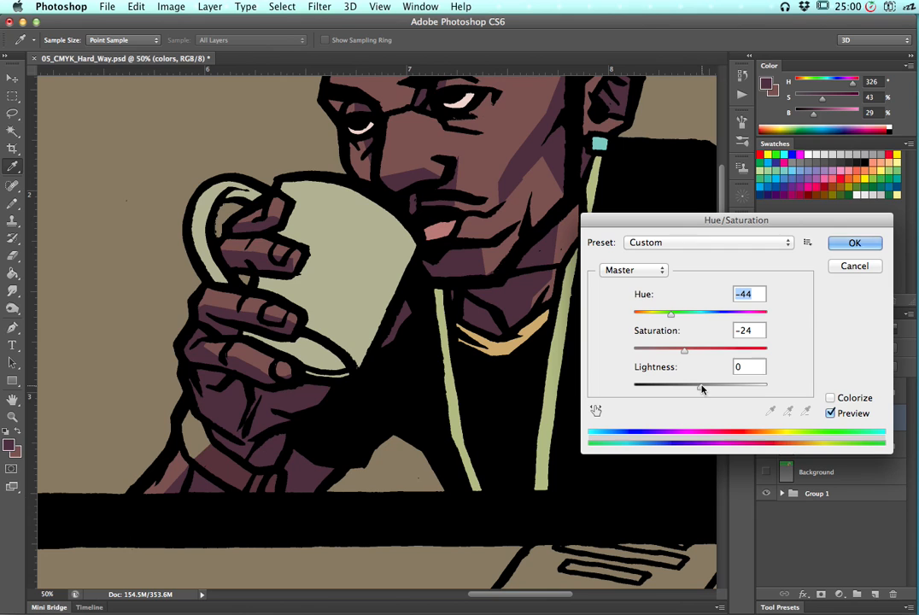
left_click_drag(706, 387, 707, 386)
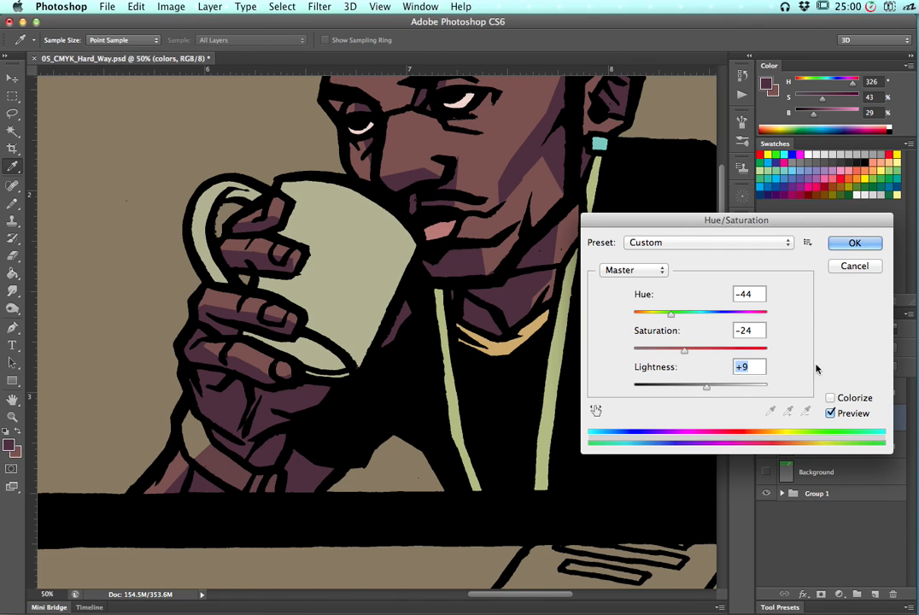
left_click(868, 247)
key("l")
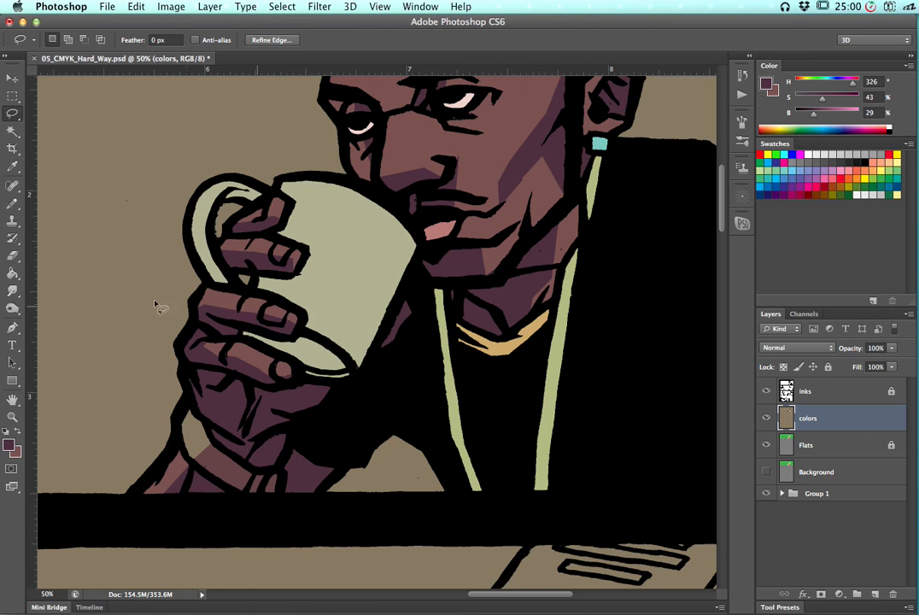
key("super+d")
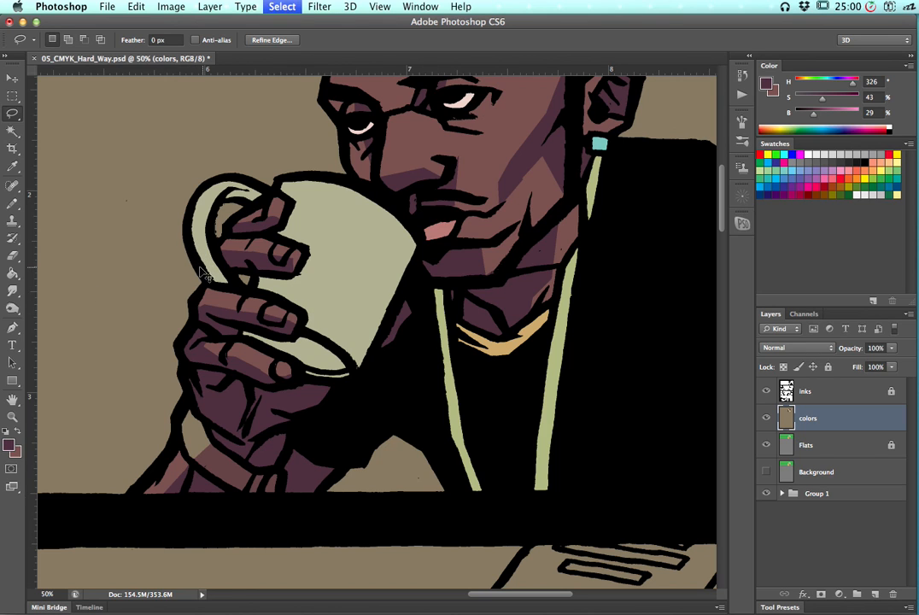
Lasso the inside of the mug handle and darken it with Hue/Saturation: hue +5, saturation +7, lightness -24
left_click(194, 253, "alt")
left_click(196, 232, "alt")
left_click(212, 241, "alt")
left_click(237, 280, "alt")
left_click(239, 288, "alt")
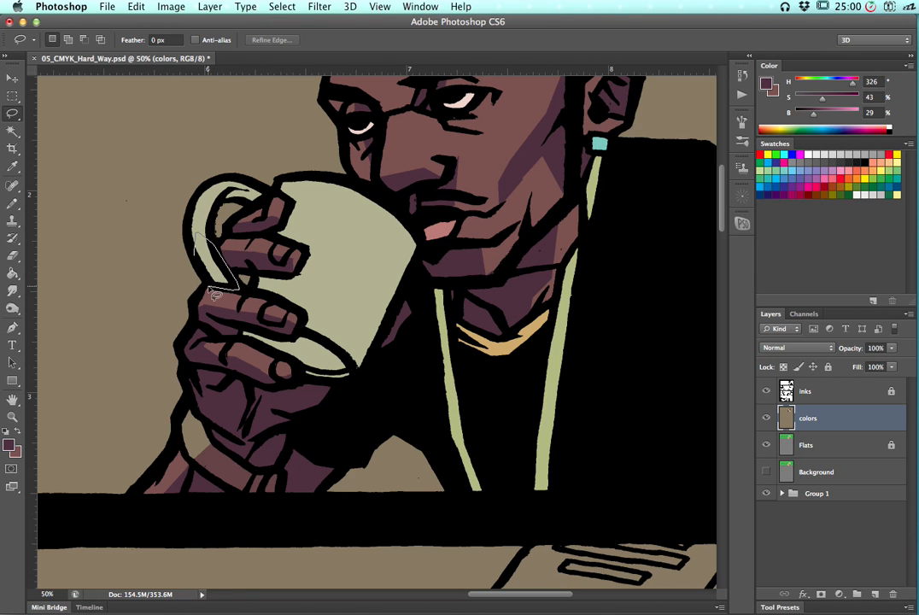
left_click(194, 254, "alt")
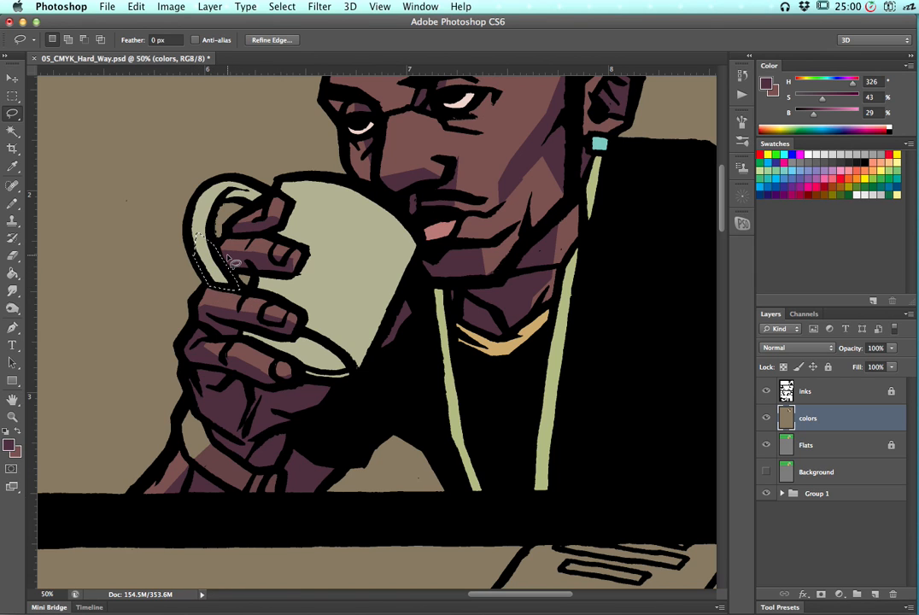
key("super+u")
left_click(690, 387)
left_click_drag(691, 387, 684, 389)
left_click_drag(700, 311, 705, 352)
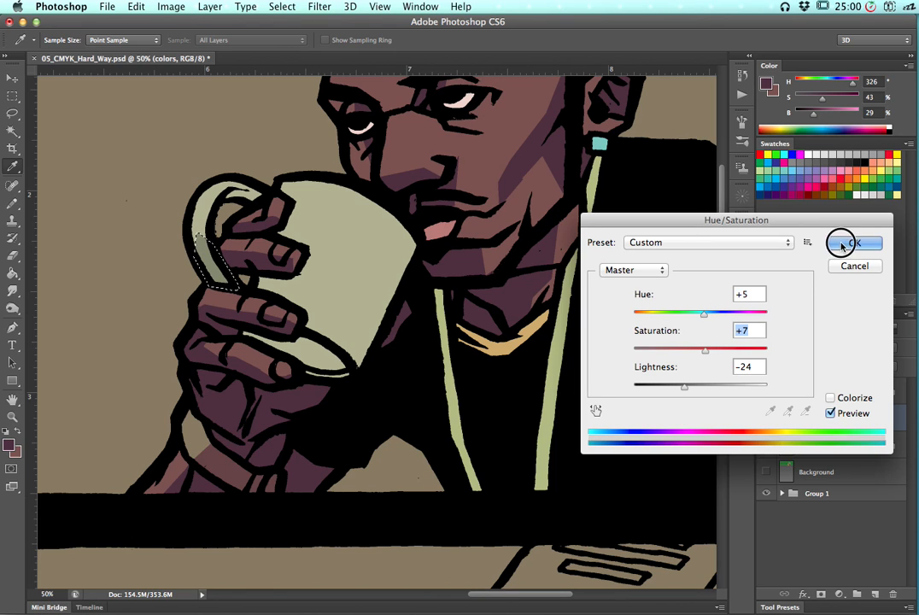
key("Return")
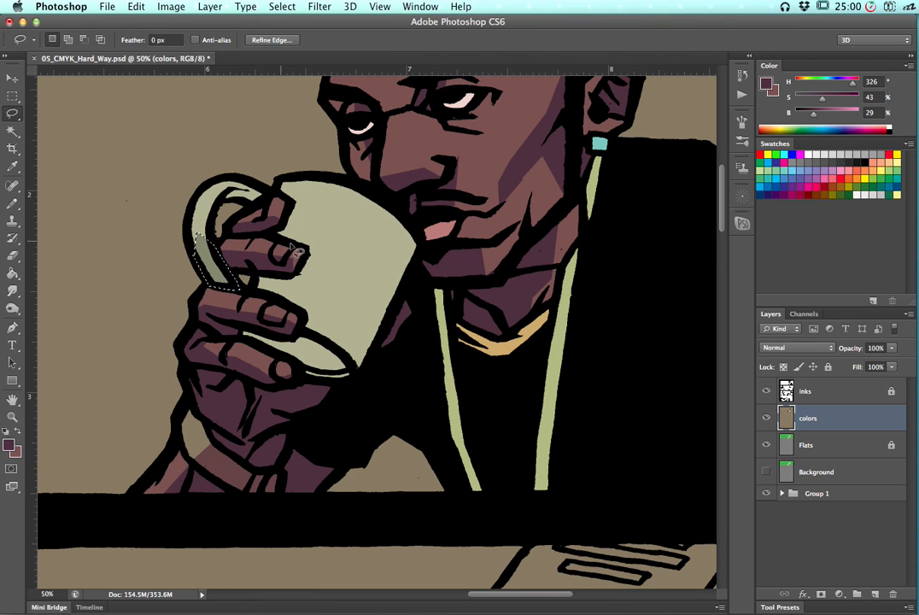
Sample the darkened handle shade, deselect, and brush it along the top of the handle's inner area
key("g")
left_click(198, 248, "alt")
key("ctrl+d")
key("l")
key("b")
mouse_move(221, 198)
left_mouse_down()
mouse_move(228, 190)
mouse_move(249, 198)
left_mouse_up()
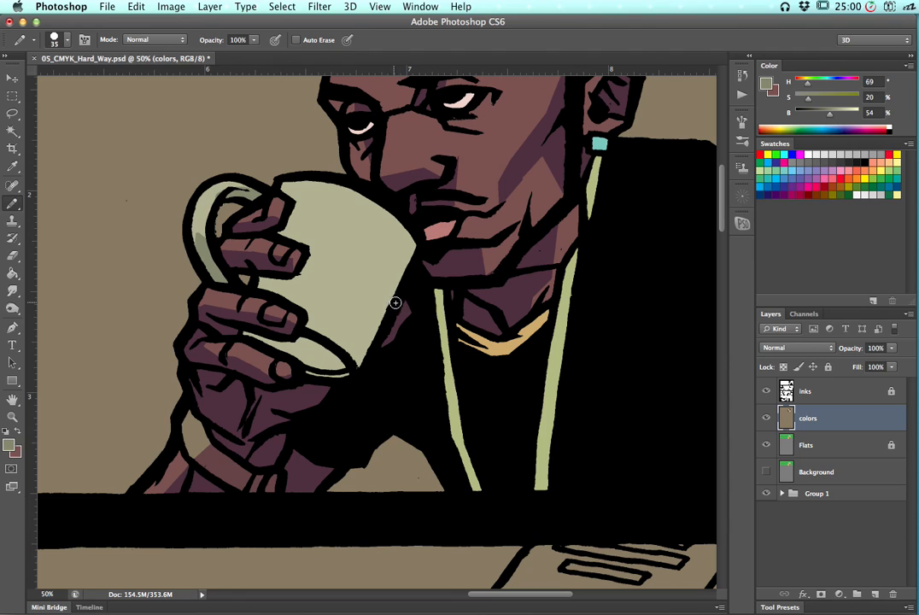
Lasso the shaded right side of the mug body, bucket-fill it with the darker mug color, then deselect
key("l")
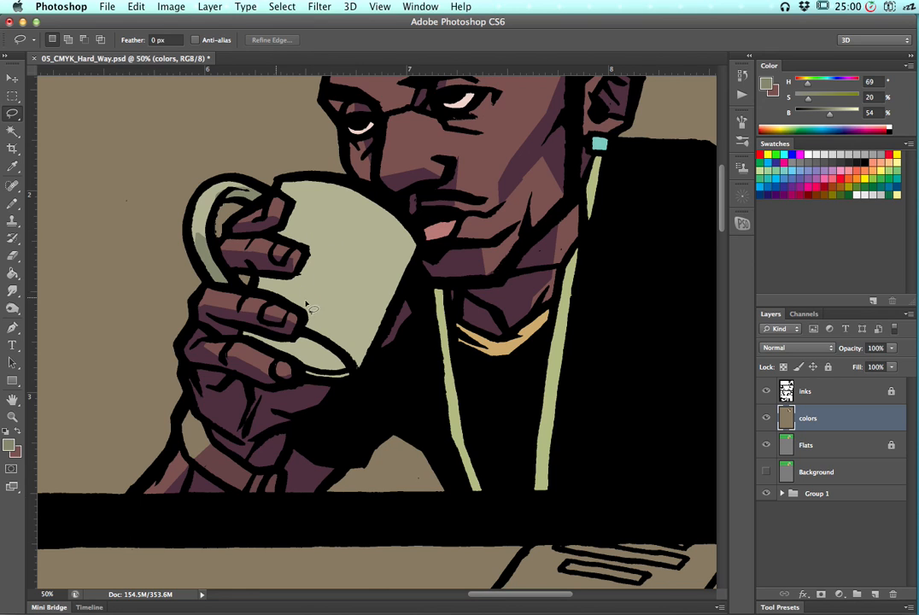
mouse_move(299, 328)
left_mouse_down()
mouse_move(340, 344)
mouse_move(332, 349)
mouse_move(327, 327)
mouse_move(318, 333)
mouse_move(338, 263)
mouse_move(367, 225)
mouse_move(356, 269)
mouse_move(389, 202)
mouse_move(432, 227)
mouse_move(431, 243)
mouse_move(417, 239)
mouse_move(400, 302)
mouse_move(419, 313)
mouse_move(403, 380)
mouse_move(348, 423)
mouse_move(254, 397)
mouse_move(221, 363)
mouse_move(301, 339)
left_mouse_up()
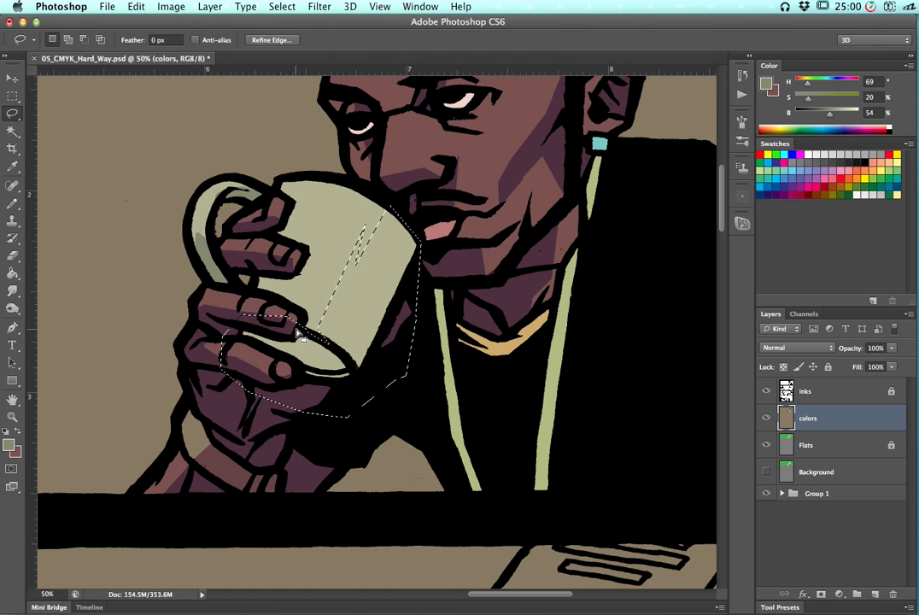
key("g")
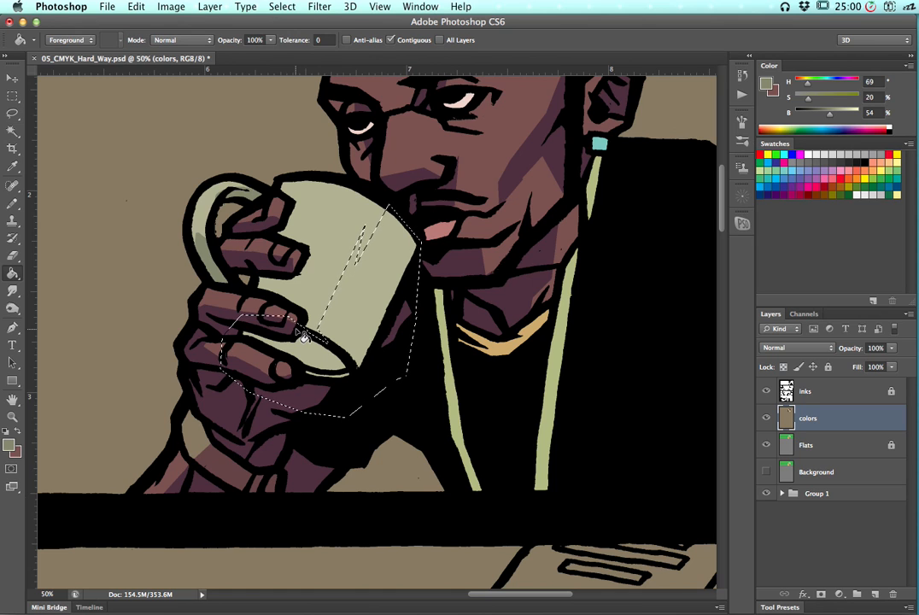
left_click(352, 330)
key("super+d")
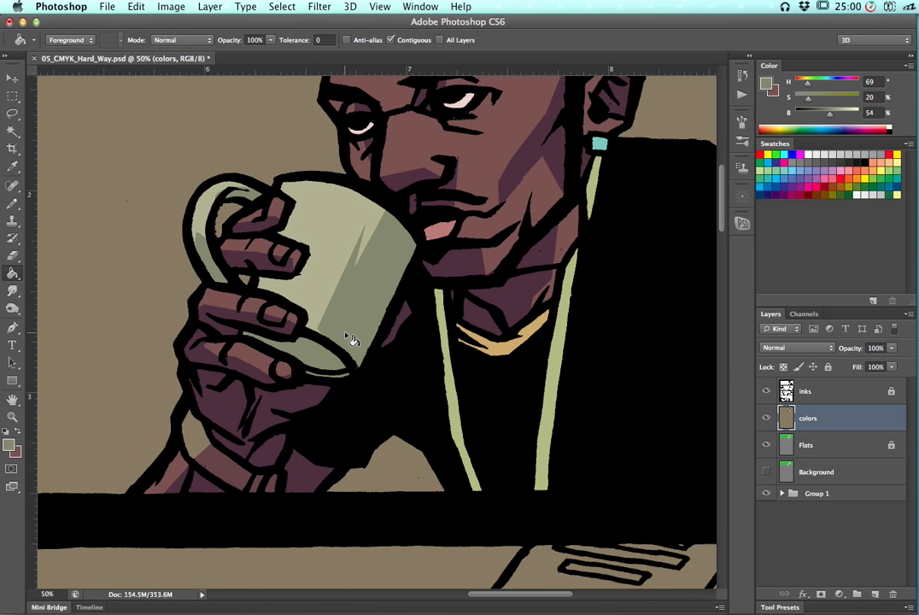
Lasso a diagonal highlight strip across the mug and brighten it with Hue/Saturation: hue 0, saturation +59, lightness +37
key("l")
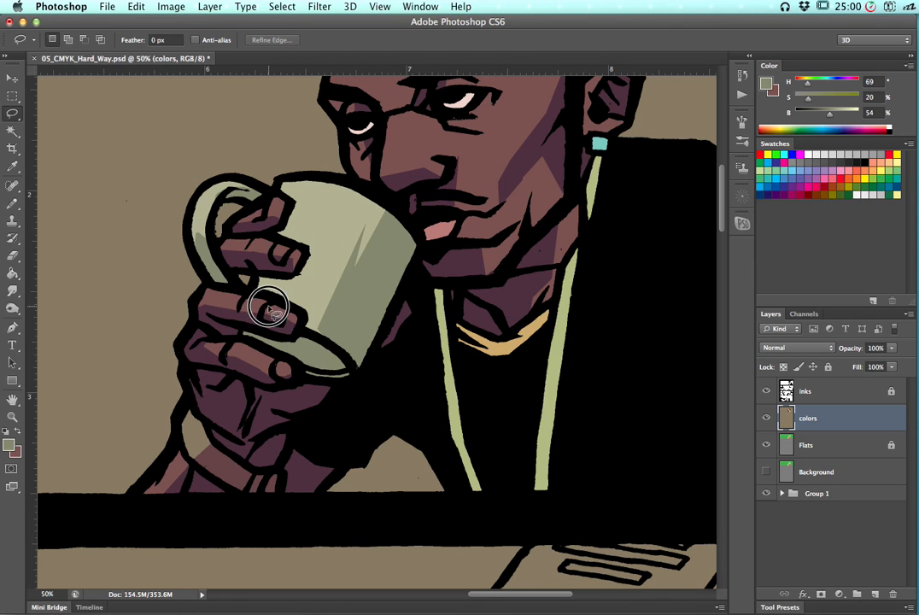
left_click(336, 181, "alt")
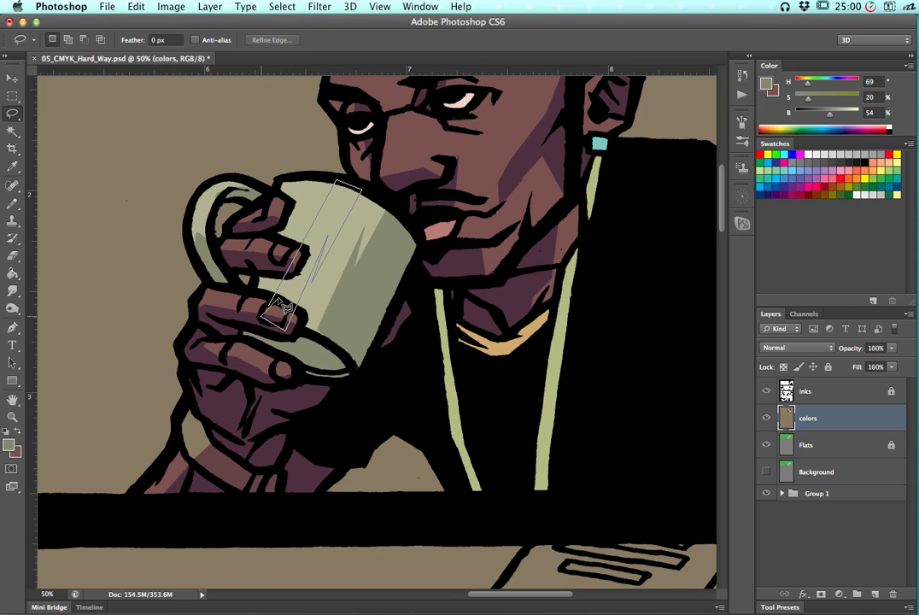
left_click(280, 305)
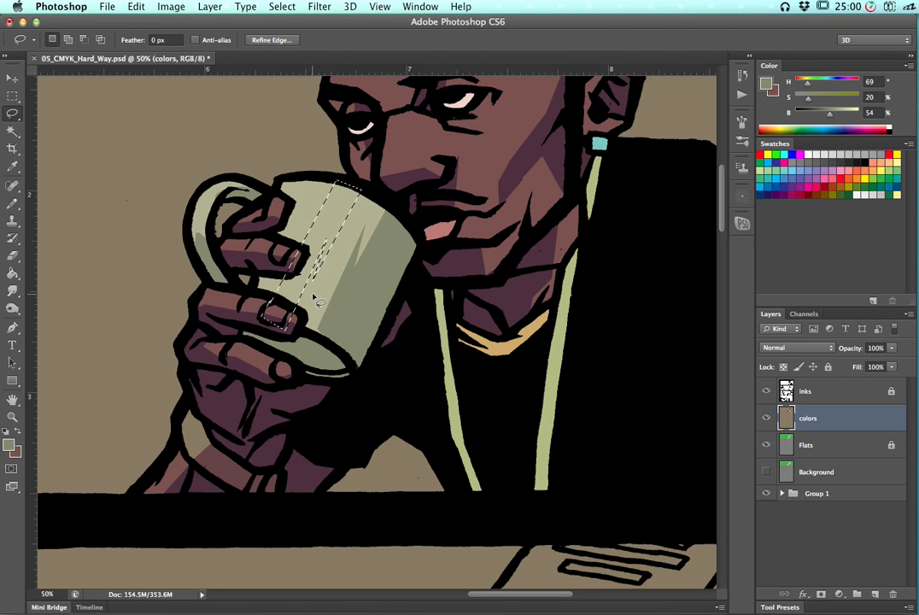
key("super+u")
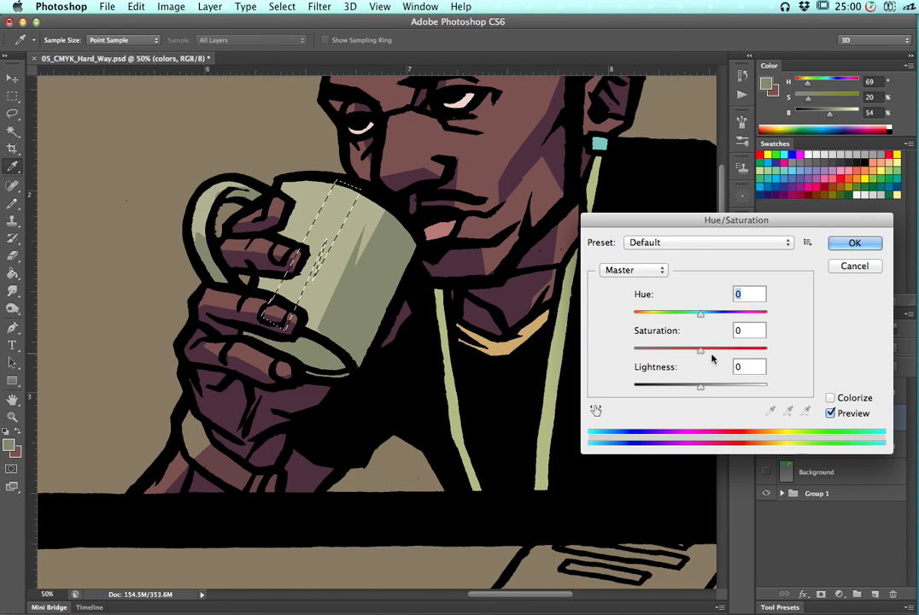
left_click_drag(702, 389, 716, 390)
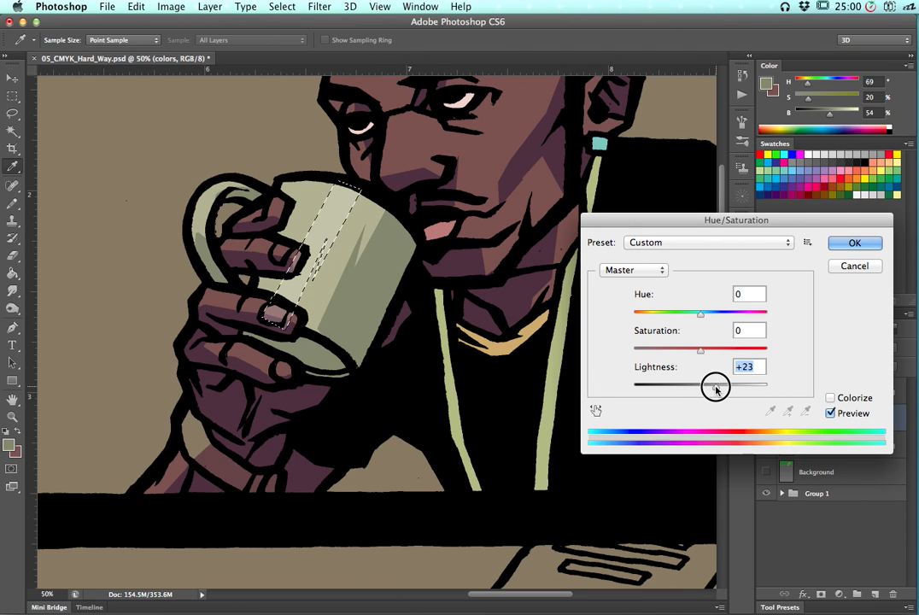
mouse_move(688, 315)
left_mouse_down()
mouse_move(657, 312)
mouse_move(694, 313)
left_mouse_up()
left_click_drag(718, 348, 730, 349)
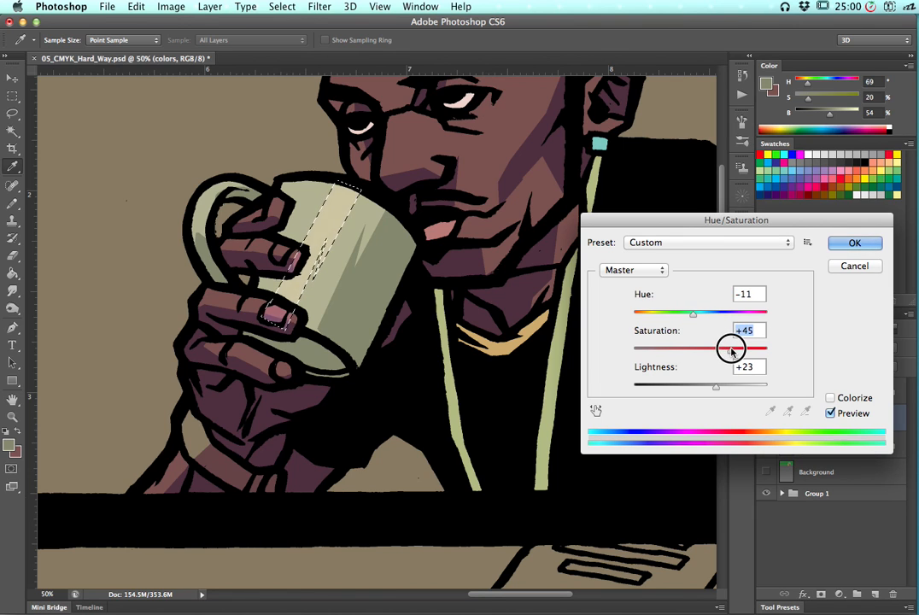
left_click_drag(725, 387, 739, 350)
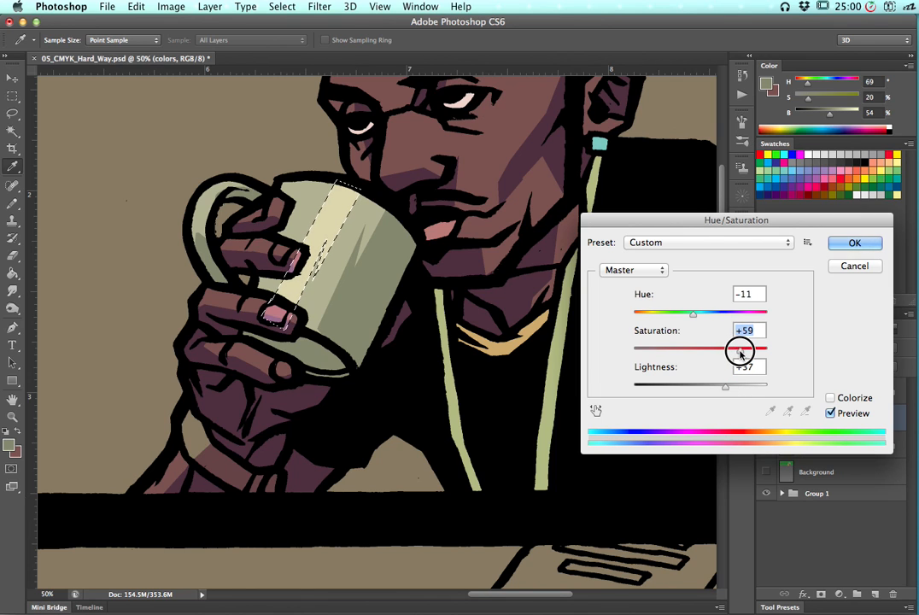
left_click_drag(695, 317, 701, 314)
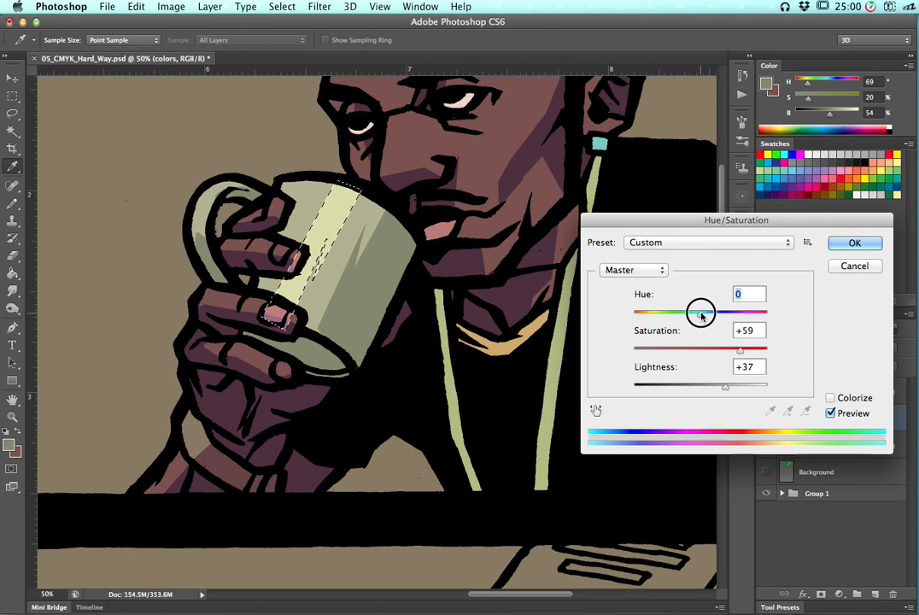
left_click(851, 244)
key("l")
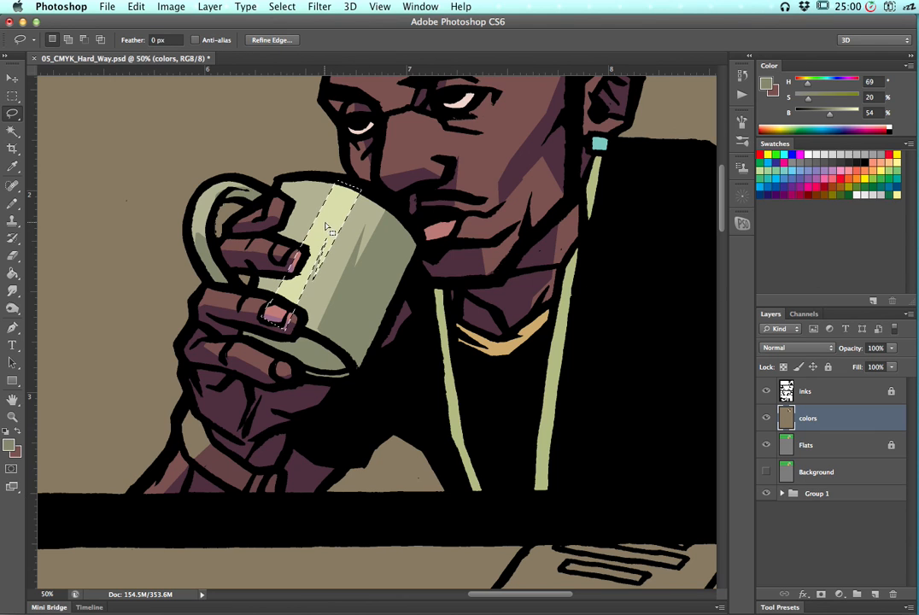
key("g")
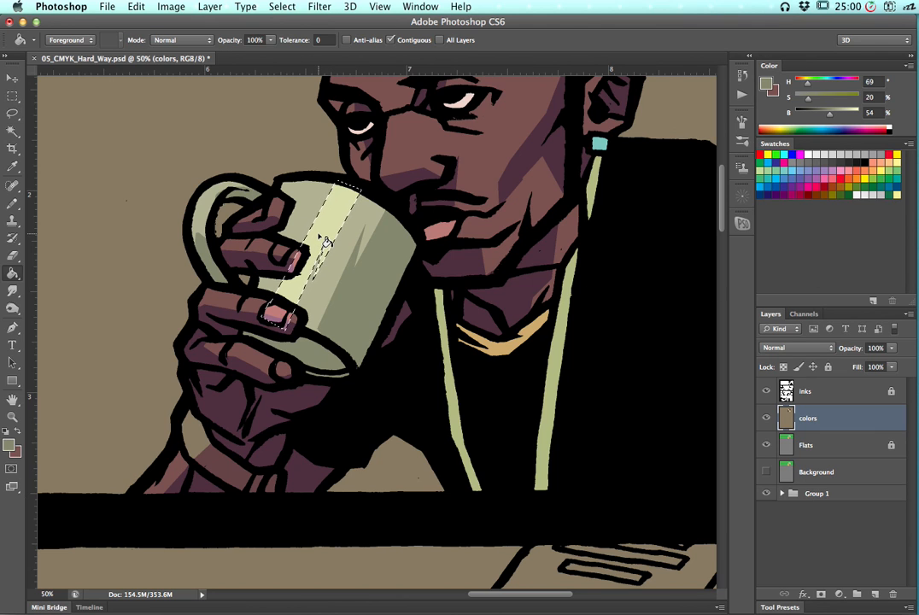
key("b")
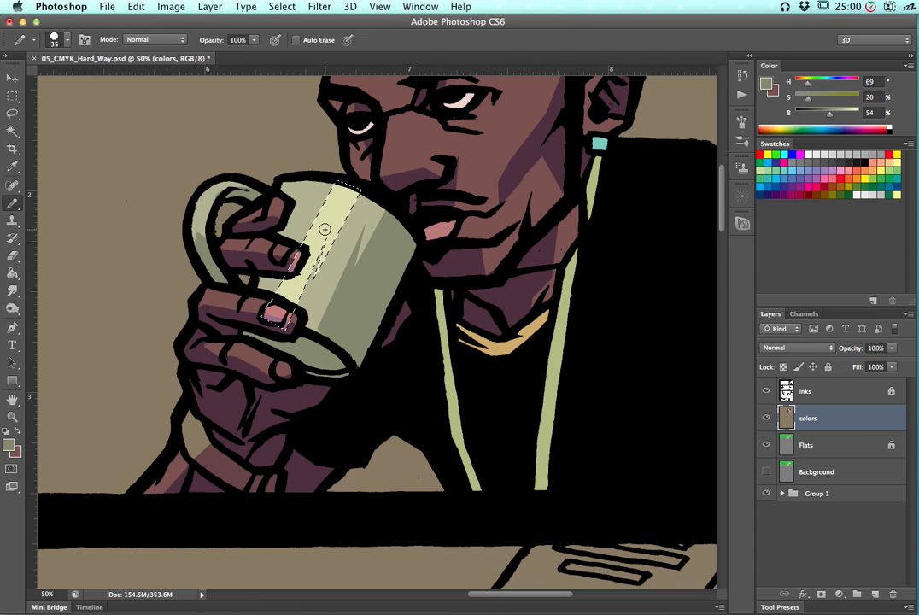
Revert the highlight strip's Hue/Saturation in History and bucket-fill the strip with the pale mug color, deselecting afterwards
key("g")
left_click(329, 216, "alt")
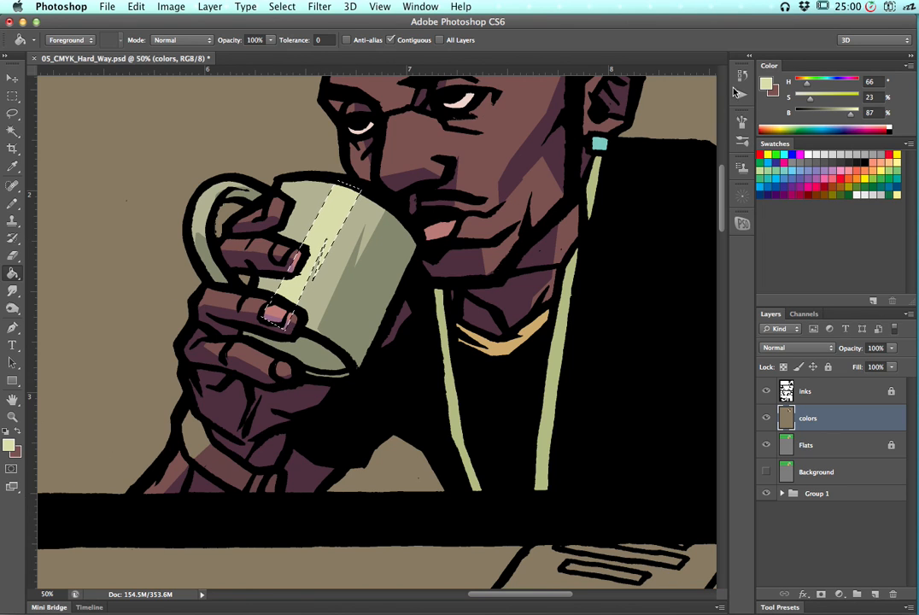
left_click(734, 171)
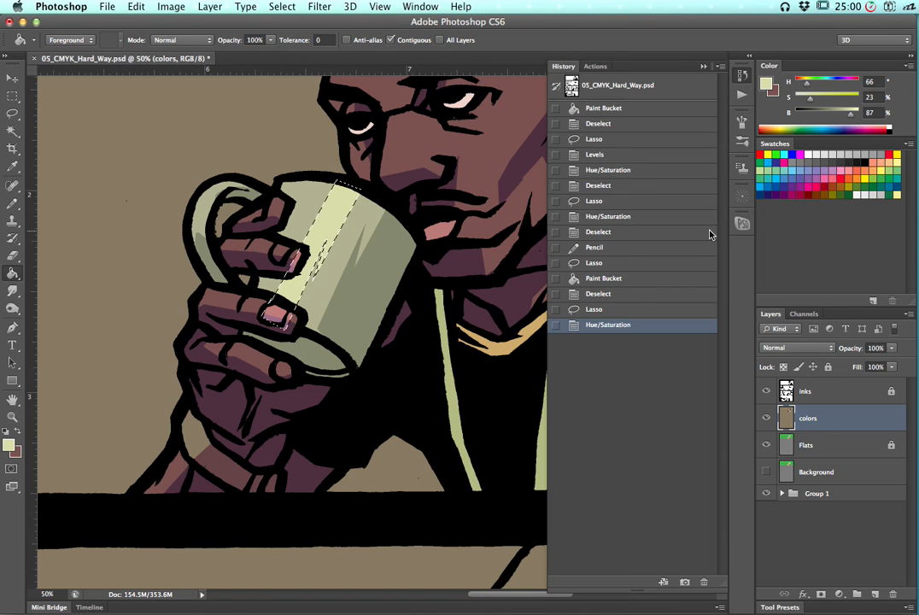
left_click(610, 311)
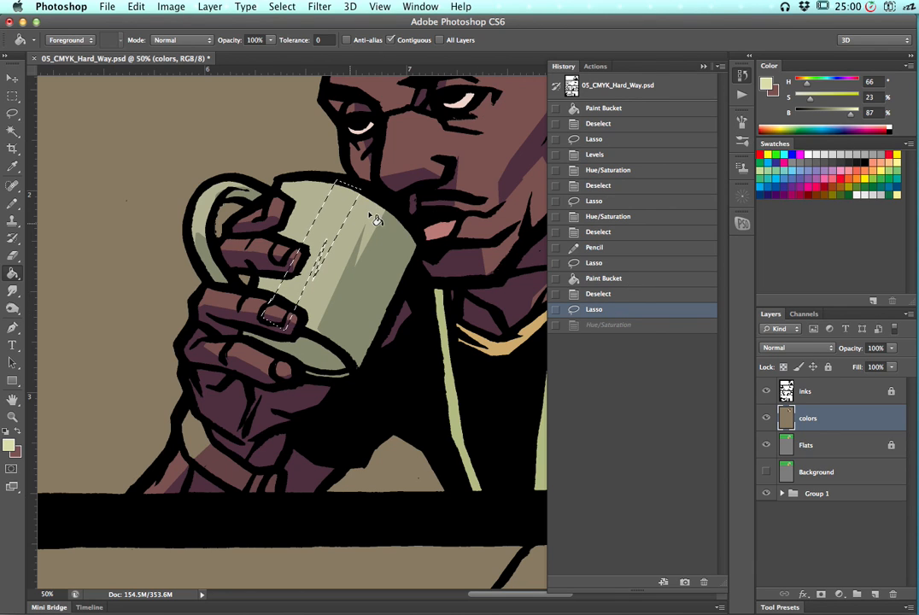
left_click(742, 76)
left_click(320, 218)
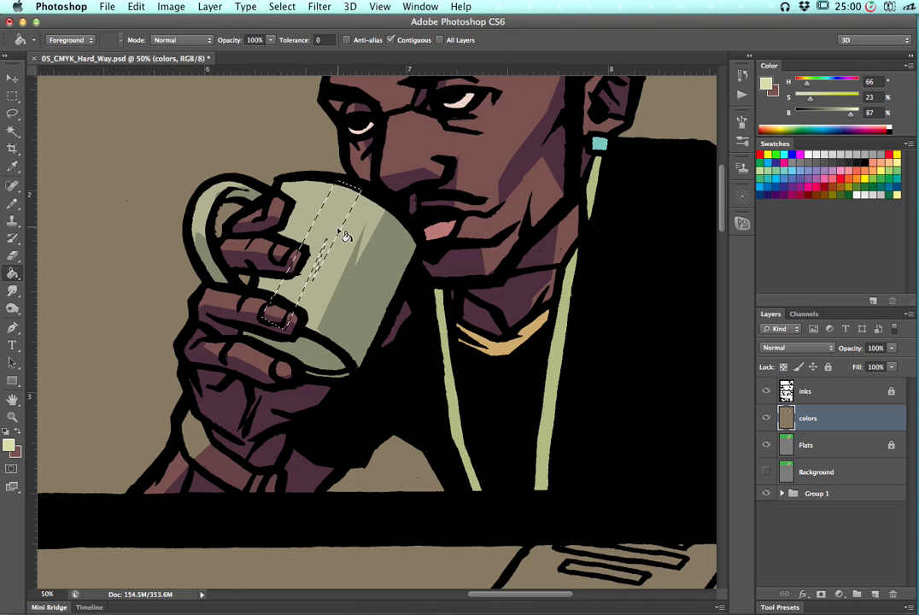
key("super+d")
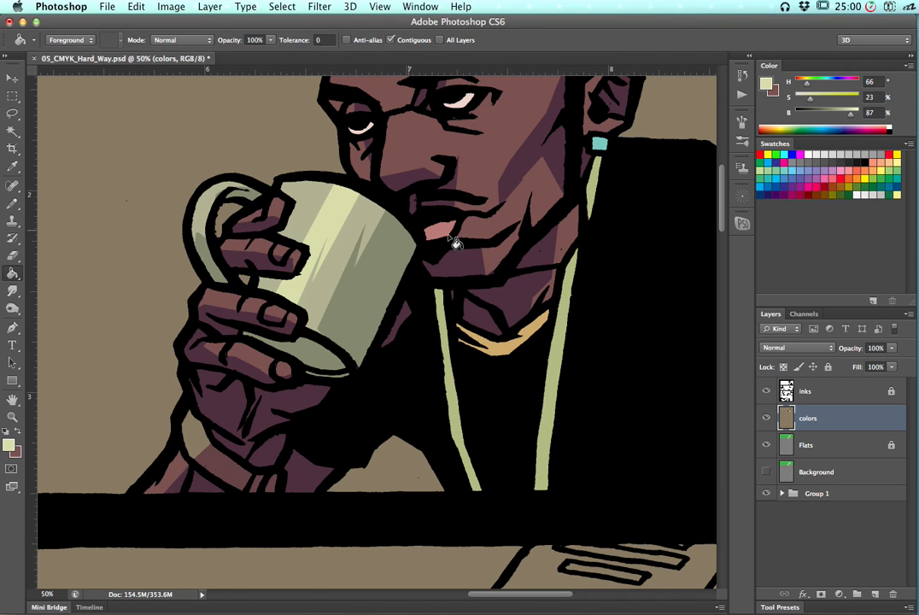
Lasso a highlight area on the forehead and brighten it with Hue/Saturation: hue +2, saturation +34, lightness +22
key("super+minus")
key("super+minus")
key("super+minus")
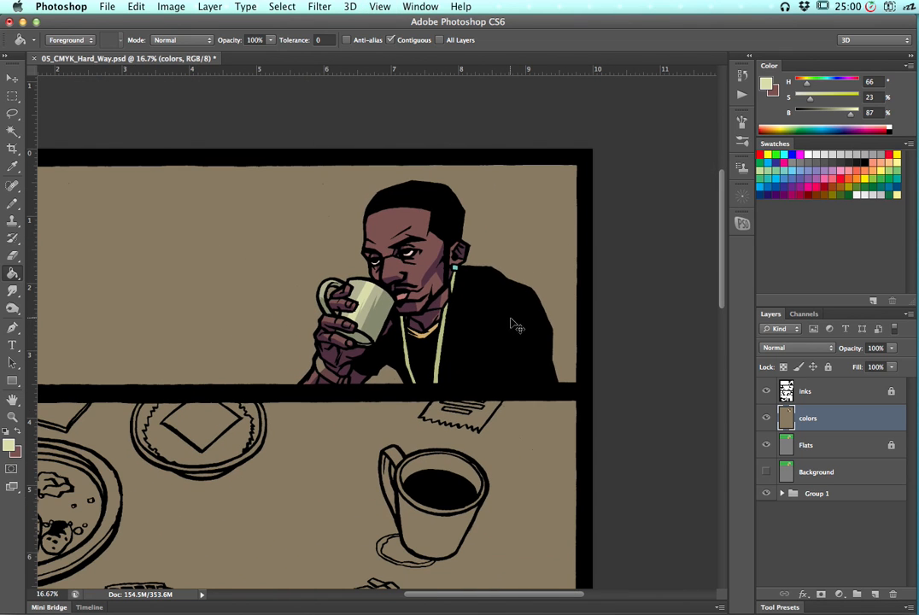
key("super+plus")
key("super+plus")
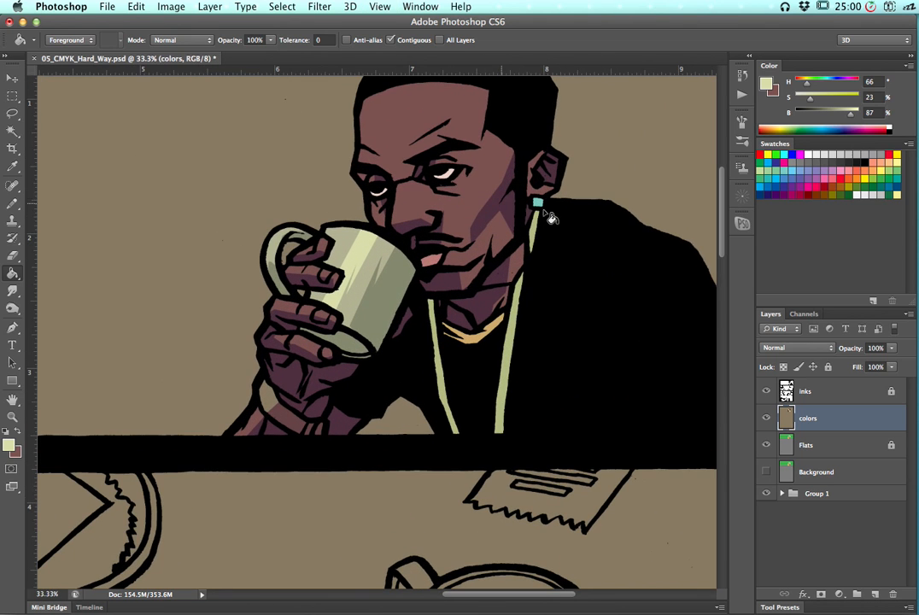
left_click_drag(514, 190, 476, 241)
key("l")
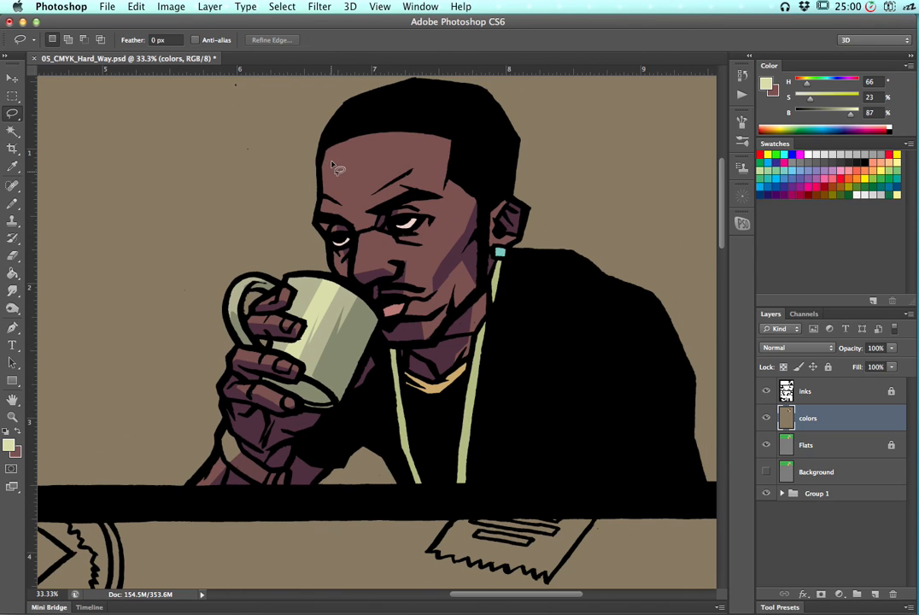
left_click(326, 209)
left_click(351, 215)
left_click(377, 191)
left_click(404, 166)
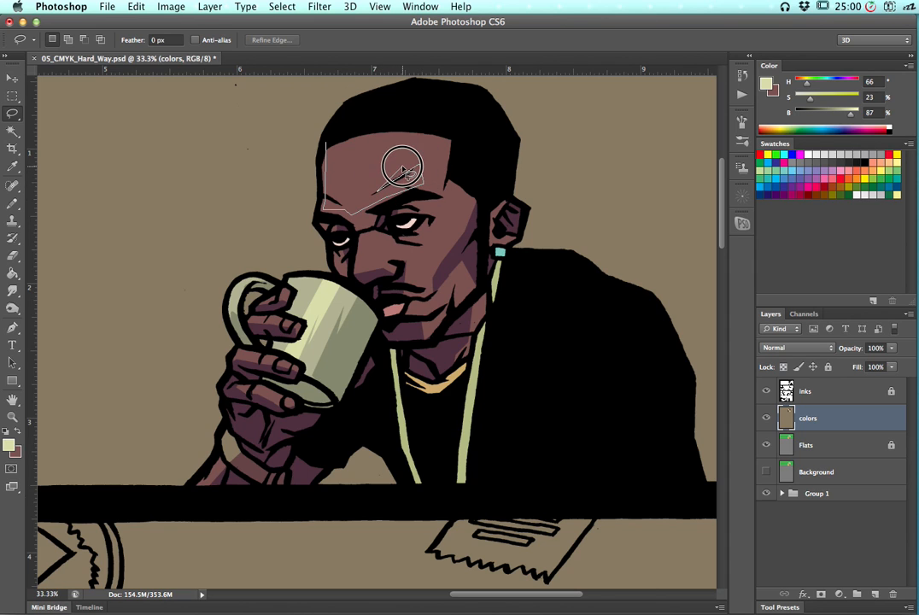
left_click(346, 115)
left_click(326, 141)
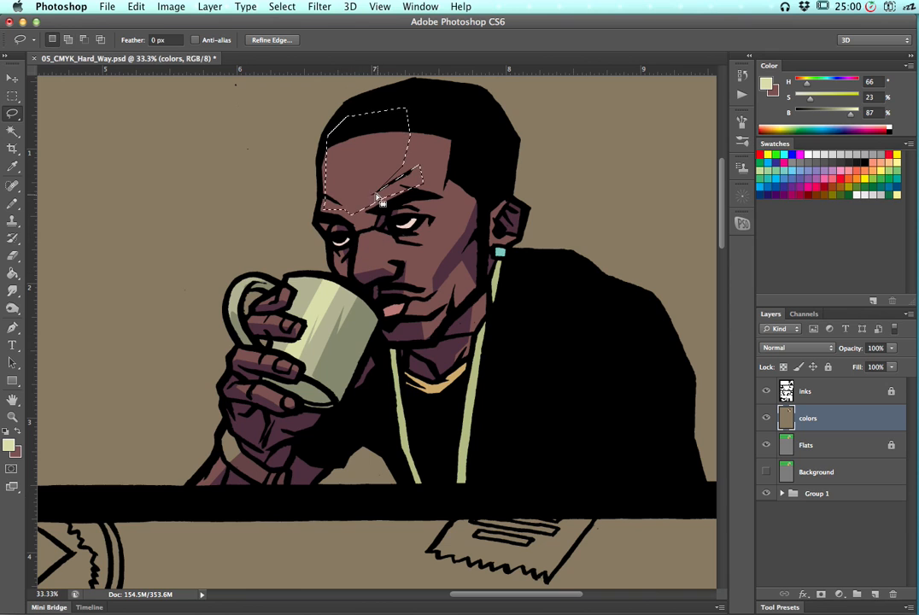
key("super+m")
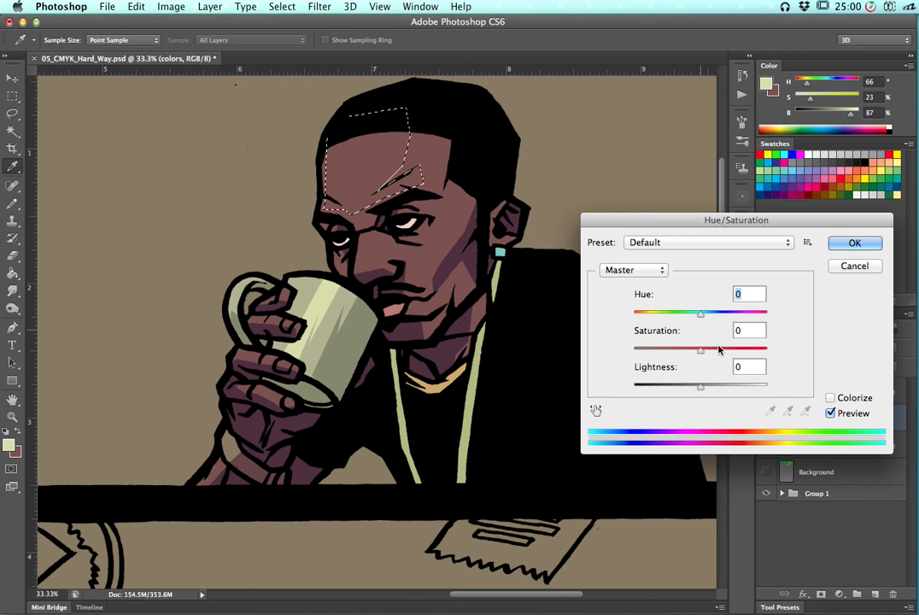
left_click_drag(701, 386, 716, 389)
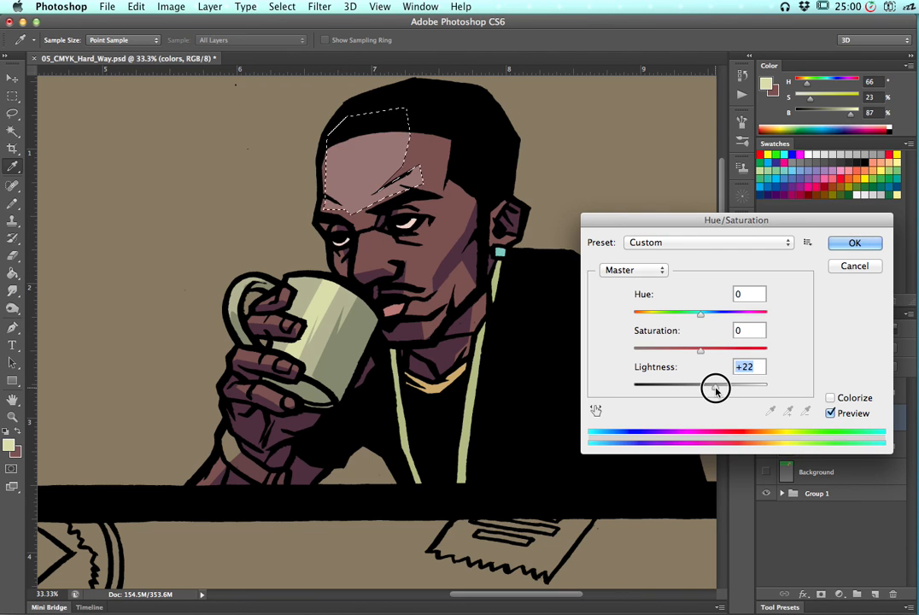
left_click_drag(716, 349, 725, 353)
left_click(693, 315)
left_click_drag(694, 314, 722, 349)
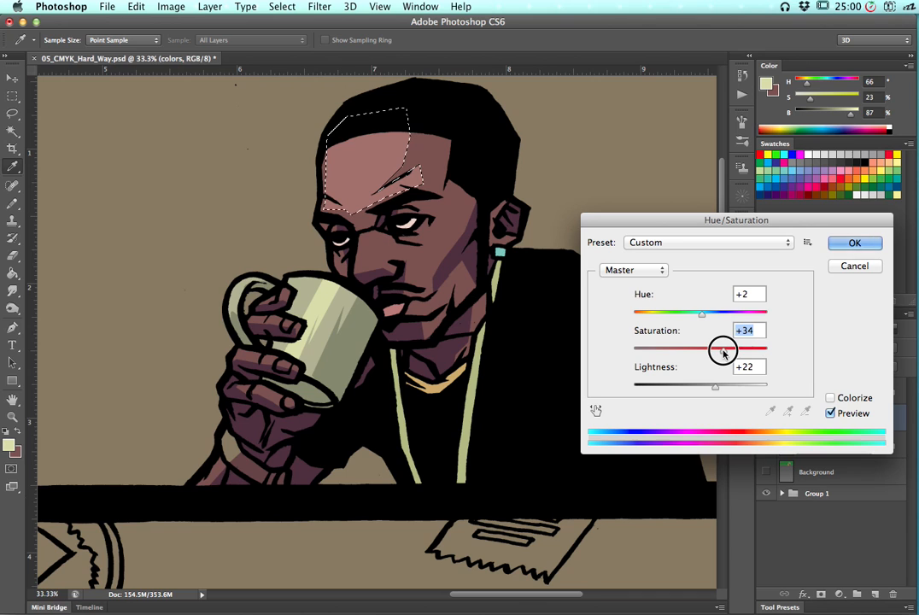
left_click(854, 245)
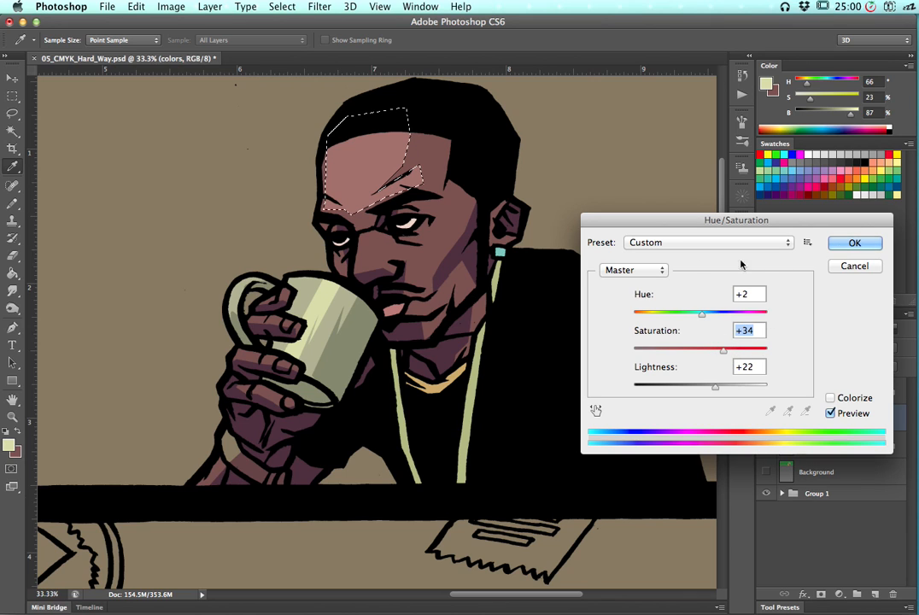
key("l")
key("super+d")
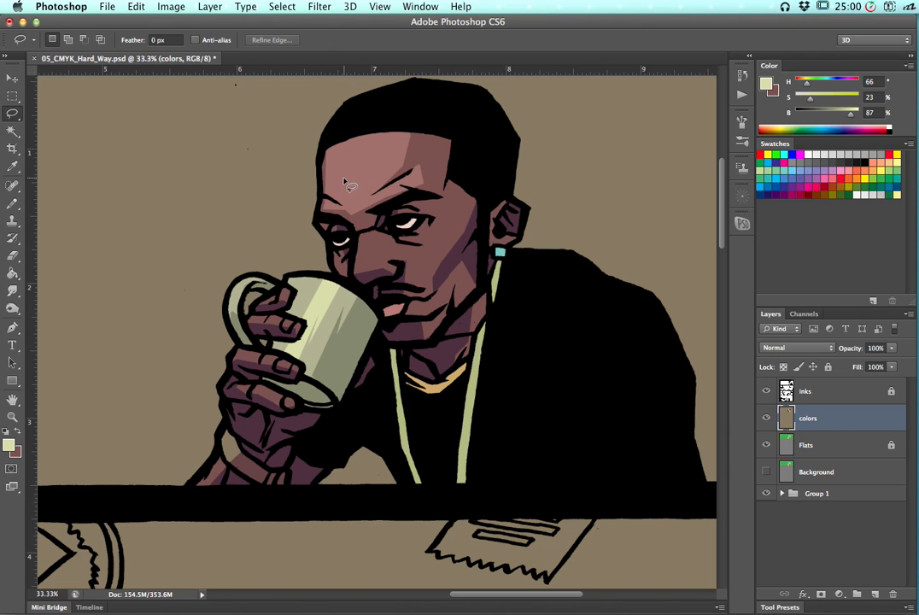
Sample the forehead highlight color and fill lassoed highlights along the nose bridge and nose tip with it
key("h")
key("g")
left_click(309, 143, "alt")
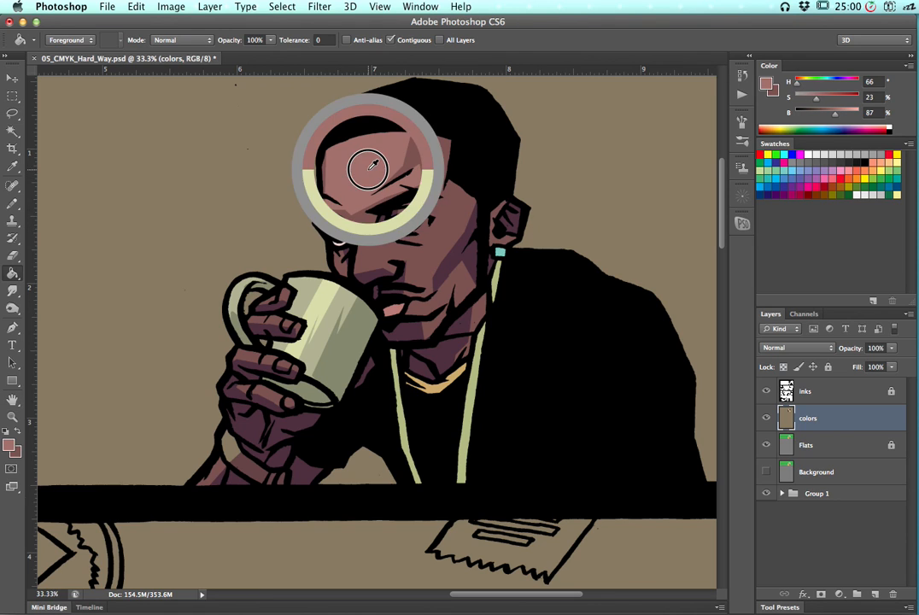
key("l")
key("super+plus")
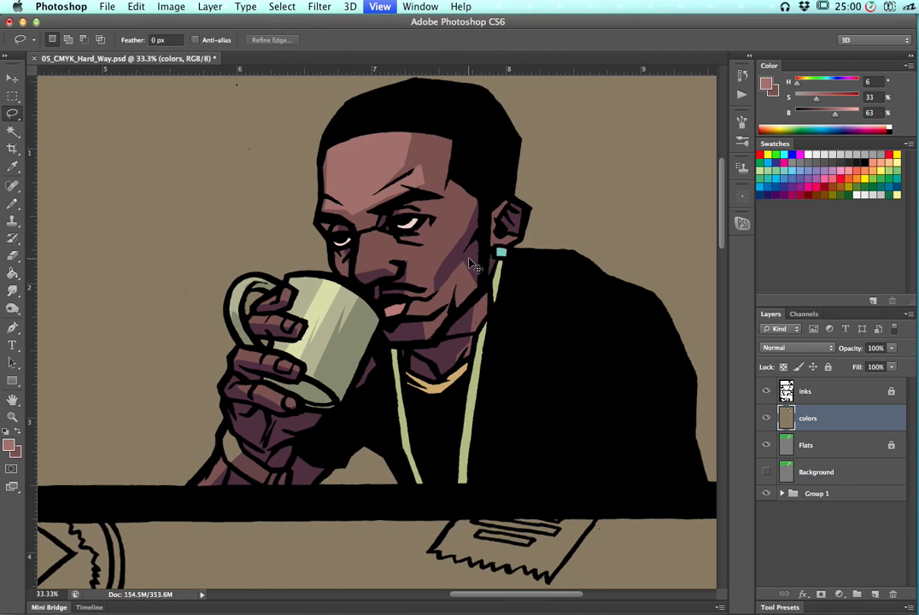
mouse_move(428, 222)
left_mouse_down()
mouse_move(471, 281)
mouse_move(468, 324)
left_mouse_up()
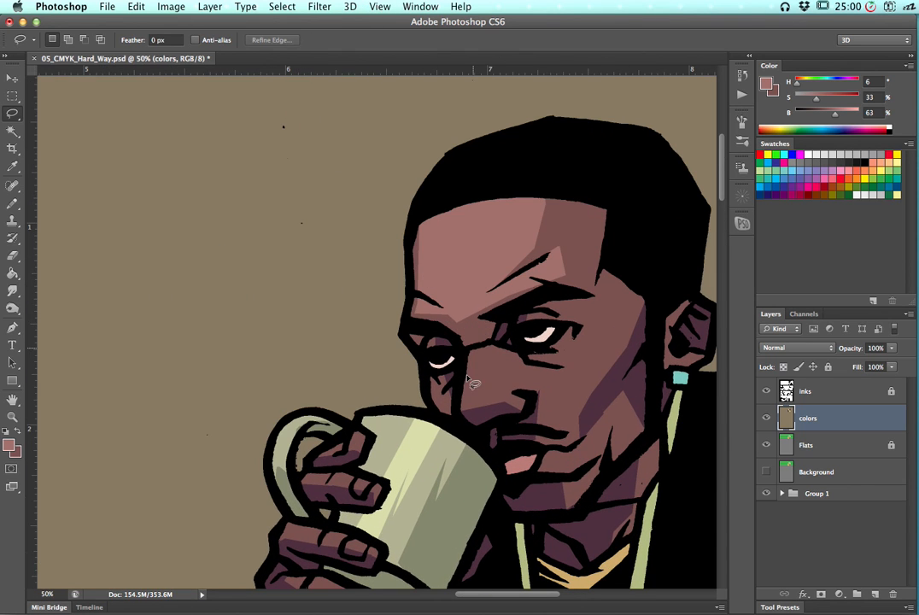
left_click(473, 347, "alt")
left_click(464, 408, "alt")
left_click(488, 407, "alt")
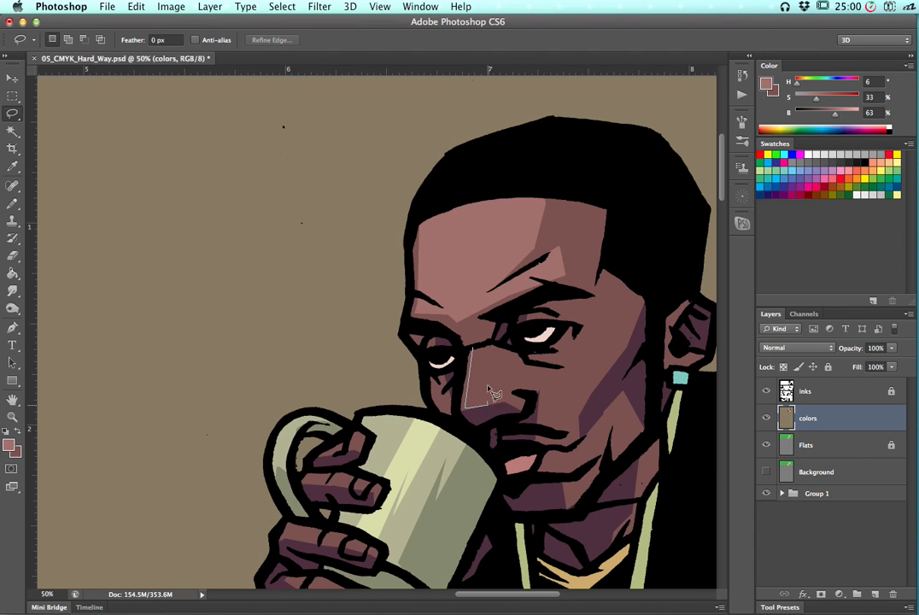
left_click(473, 348, "alt")
key("super+d")
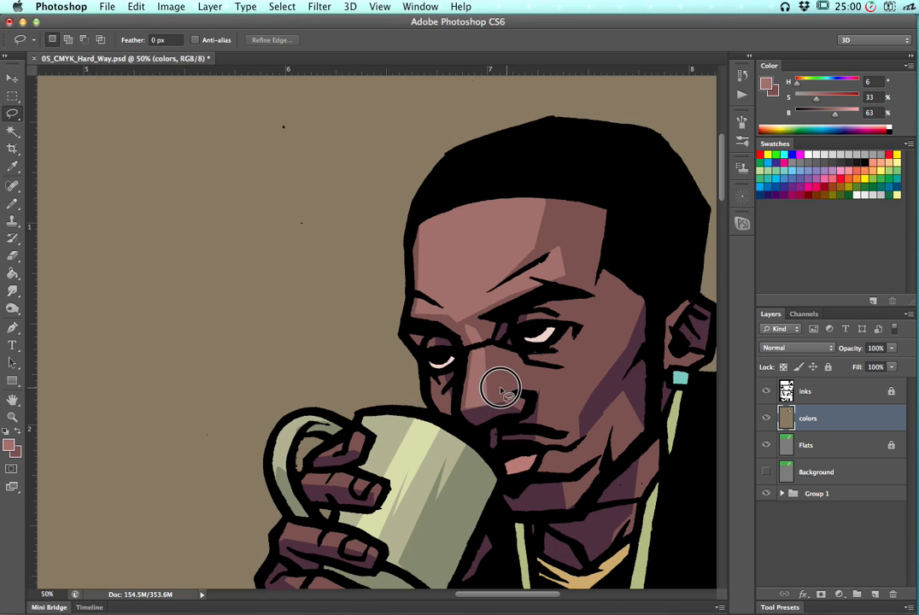
mouse_move(523, 393)
left_mouse_down()
mouse_move(500, 375)
mouse_move(508, 388)
left_mouse_up()
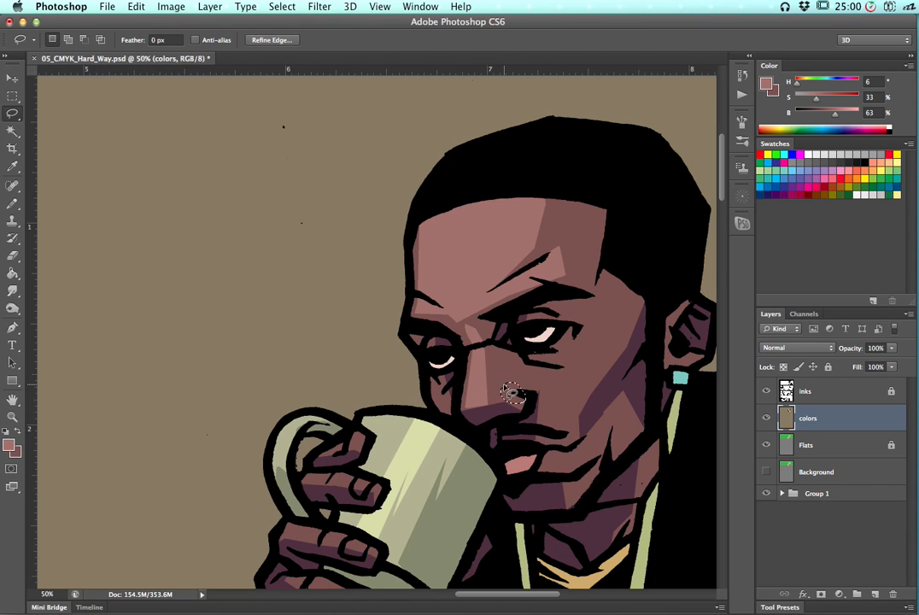
key("alt+BackSpace")
key("super+d")
Lasso a jagged highlight streak on the upper forehead and fill it with the highlight color
scroll(404, 297, "right", 6)
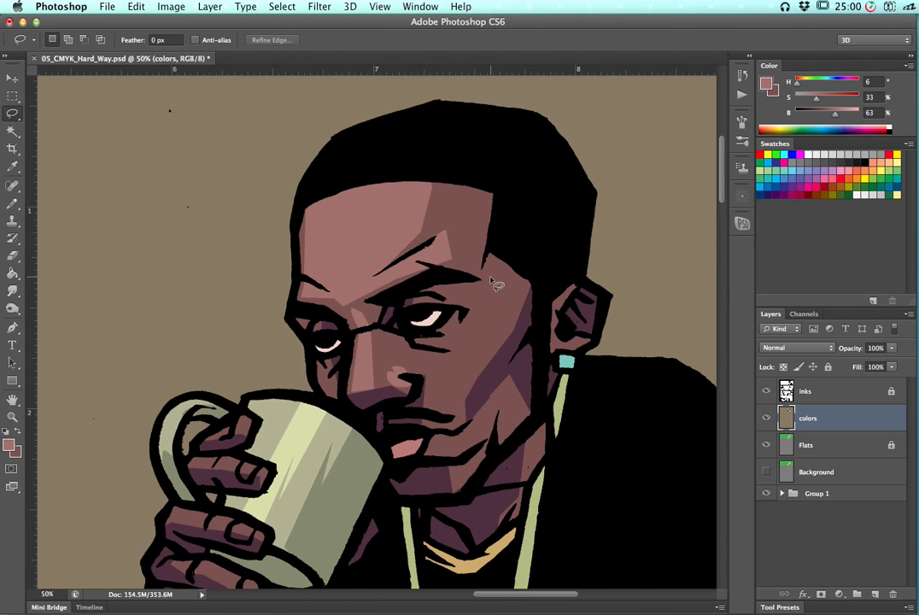
left_click(463, 170)
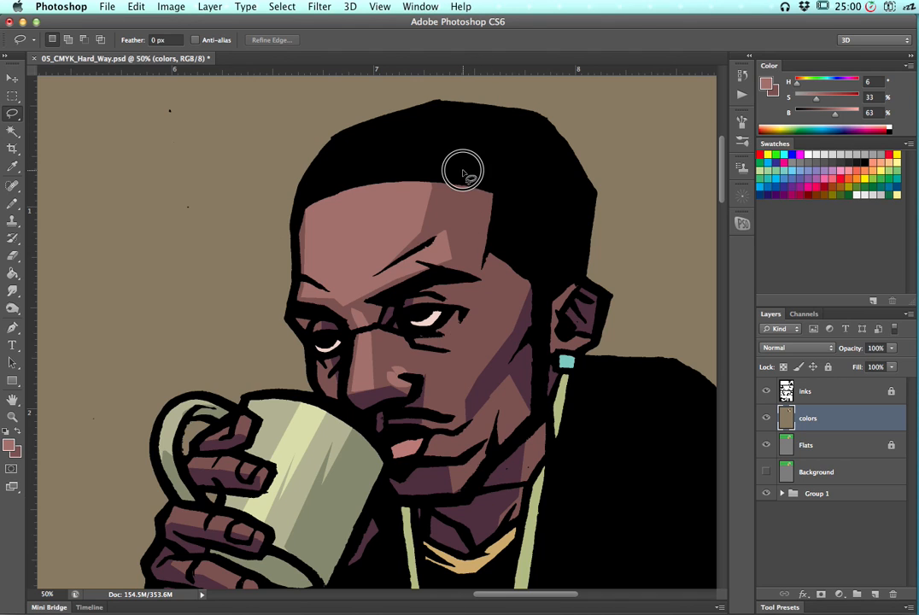
left_click(443, 231, "alt")
left_click(457, 255, "alt")
left_click(466, 254, "alt")
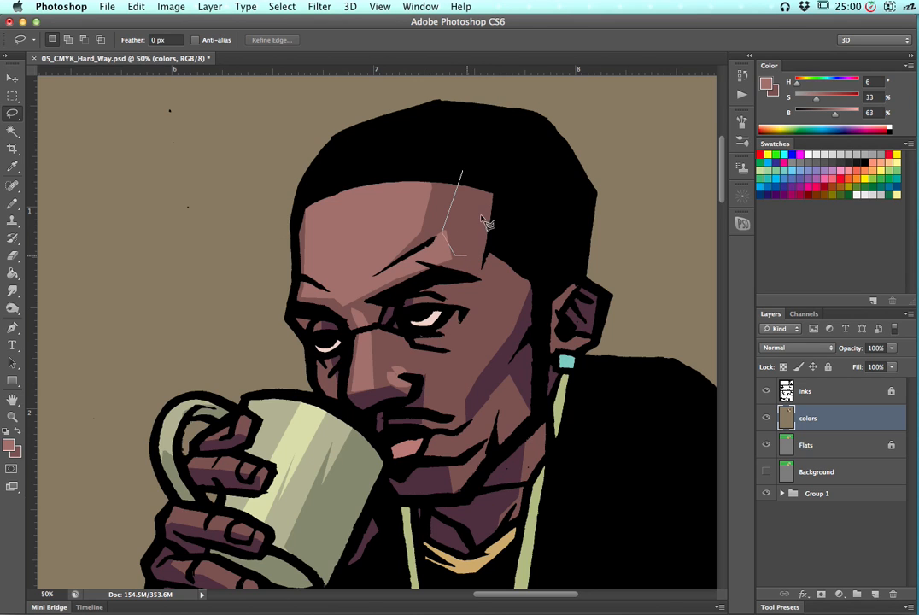
left_click(479, 216, "alt")
left_click(468, 233, "alt")
left_click(475, 205, "alt")
left_click(460, 224, "alt")
left_click(470, 199, "alt")
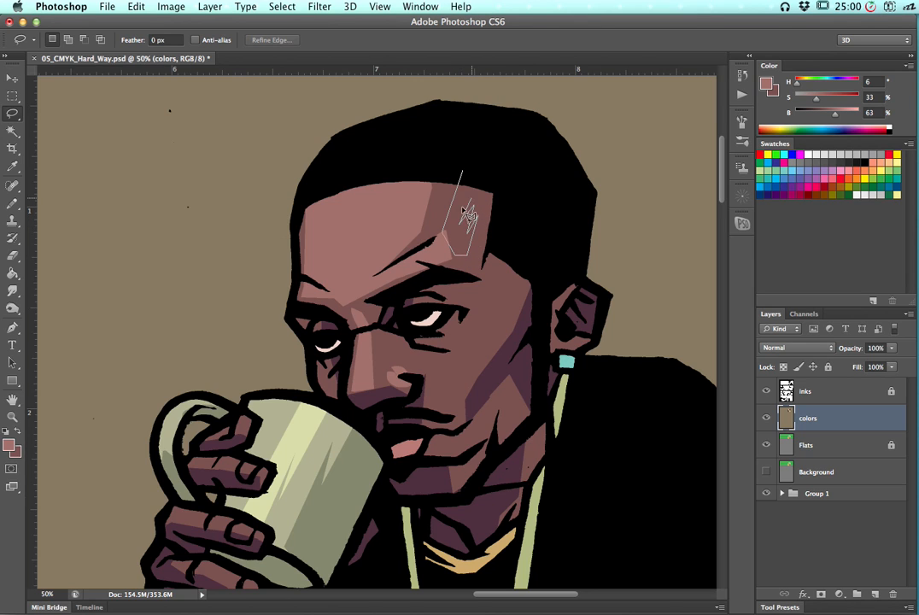
left_click(466, 152, "alt")
key("alt+BackSpace")
key("super+d")
Fill lassoed highlight shapes on the cheek under the right eye and on the temple with the highlight color
left_click_drag(376, 356, 266, 290)
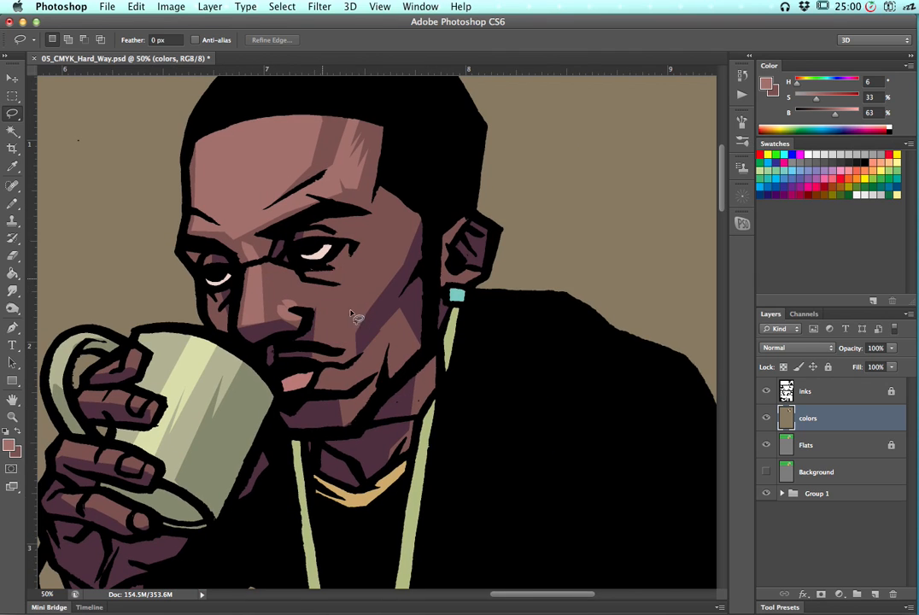
mouse_move(322, 276)
left_mouse_down()
mouse_move(366, 260)
mouse_move(380, 232)
mouse_move(358, 248)
mouse_move(353, 280)
mouse_move(322, 276)
left_mouse_up()
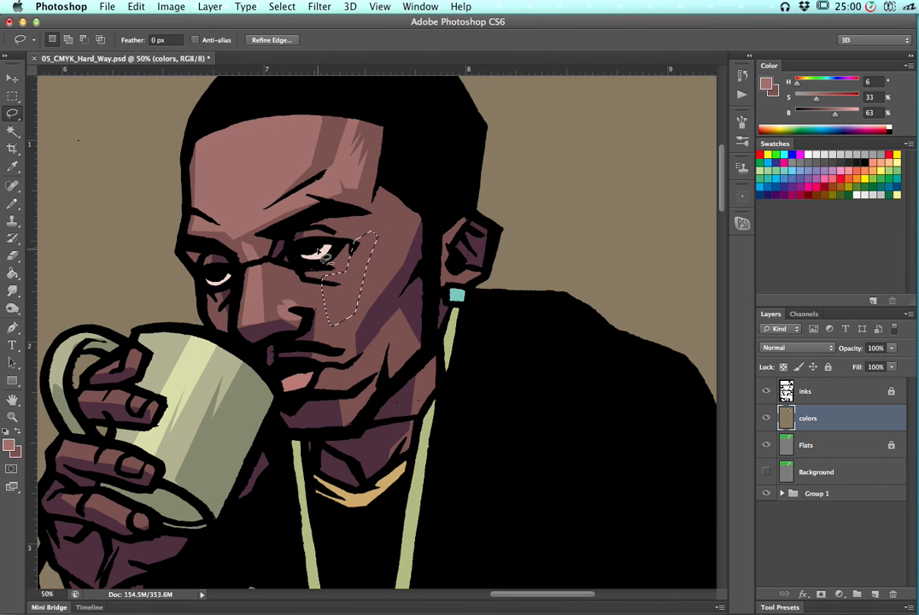
key("alt+BackSpace")
key("super+d")
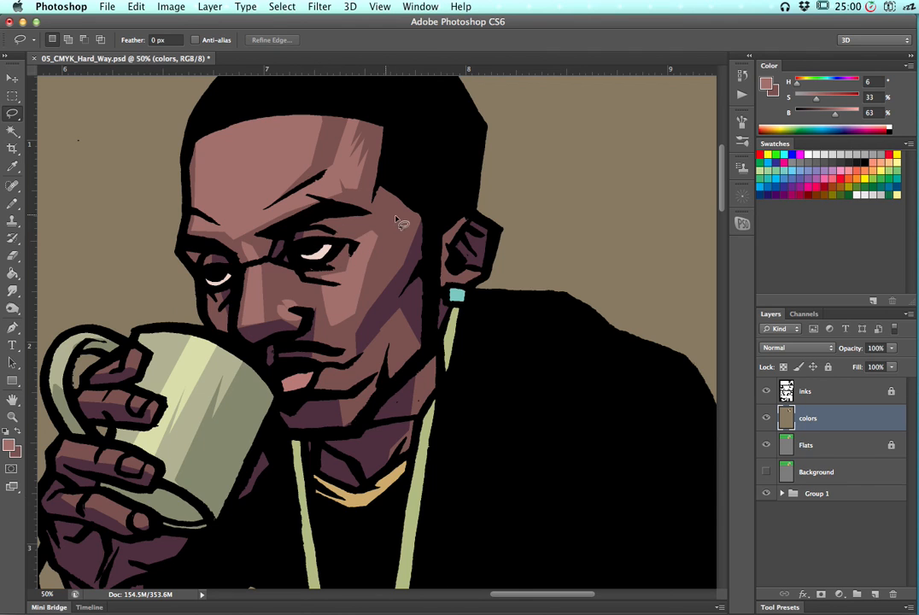
mouse_move(401, 199)
left_mouse_down()
mouse_move(394, 211)
mouse_move(410, 179)
left_mouse_up()
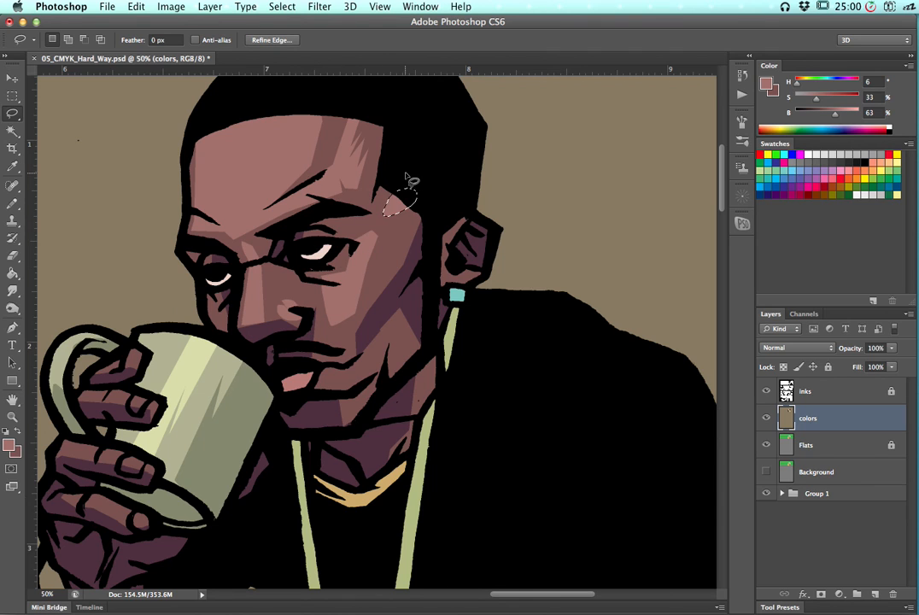
key("alt+BackSpace")
key("super+d")
Toggle layer visibility to compare the reference Colors layer in Group 1 against the colors layer across the page
left_click_drag(194, 403, 353, 326)
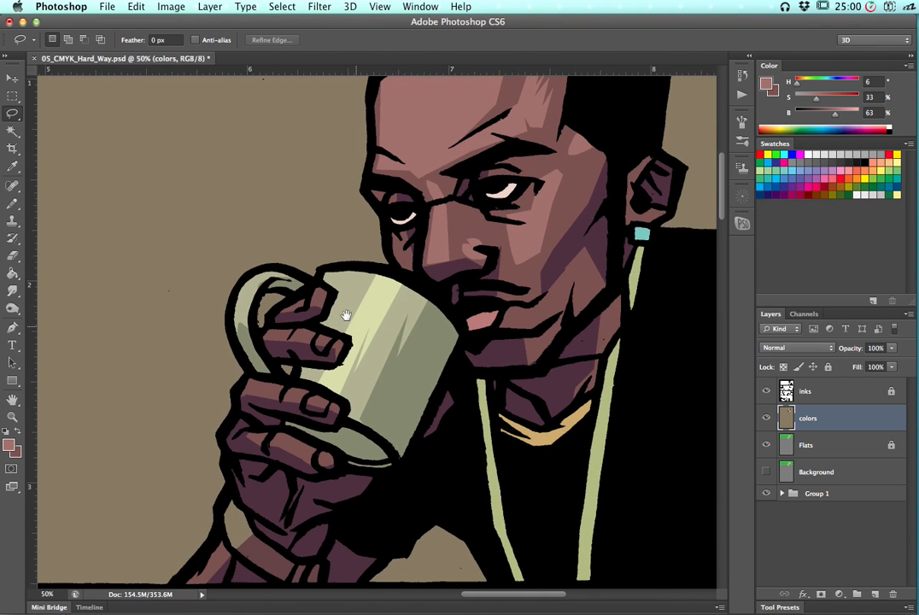
key("super+minus")
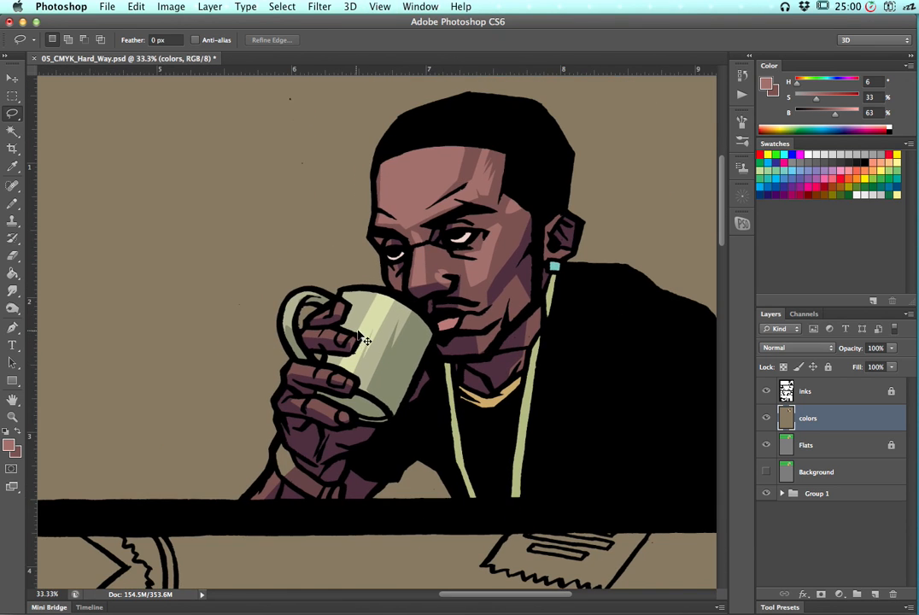
key("super+minus")
key("super+minus")
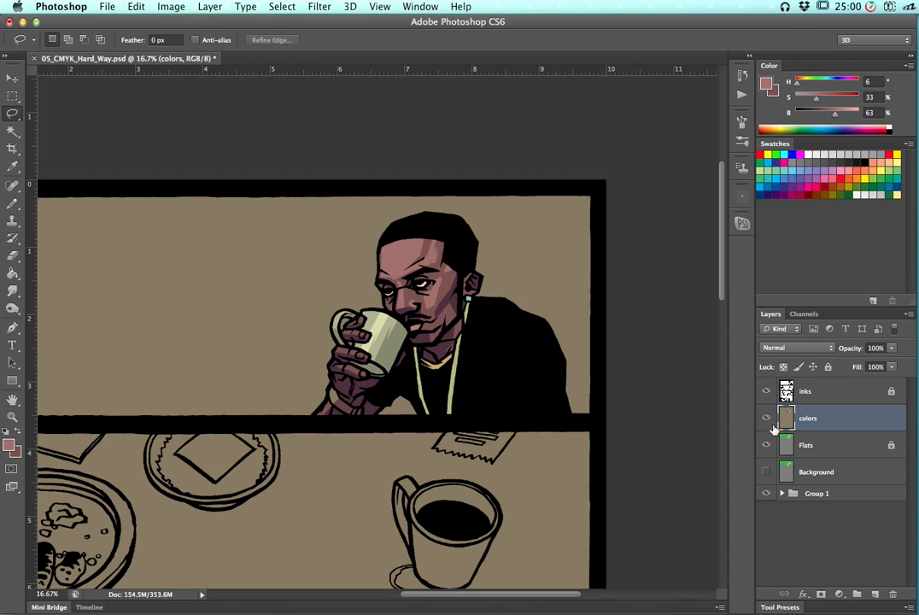
left_click(783, 494)
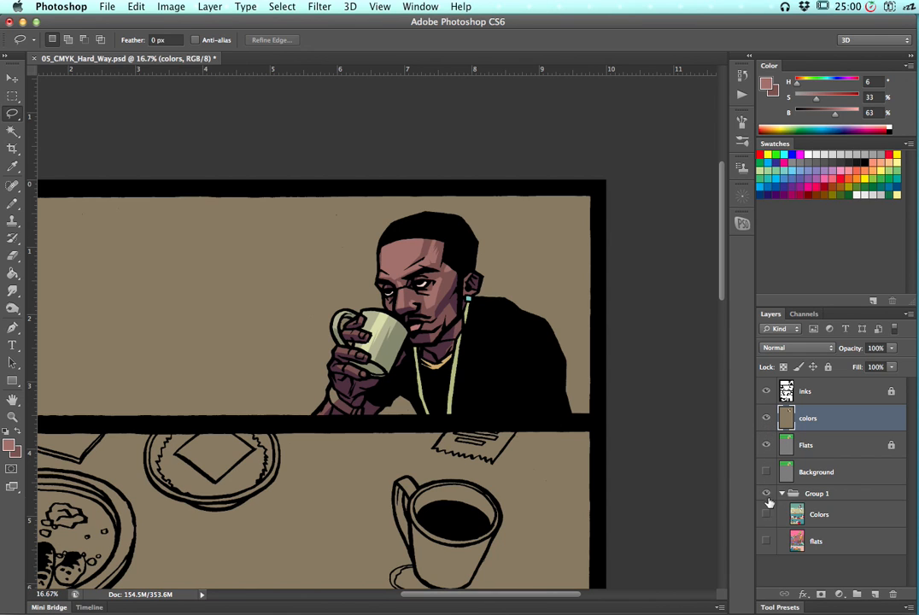
left_click(769, 419)
left_click(768, 515)
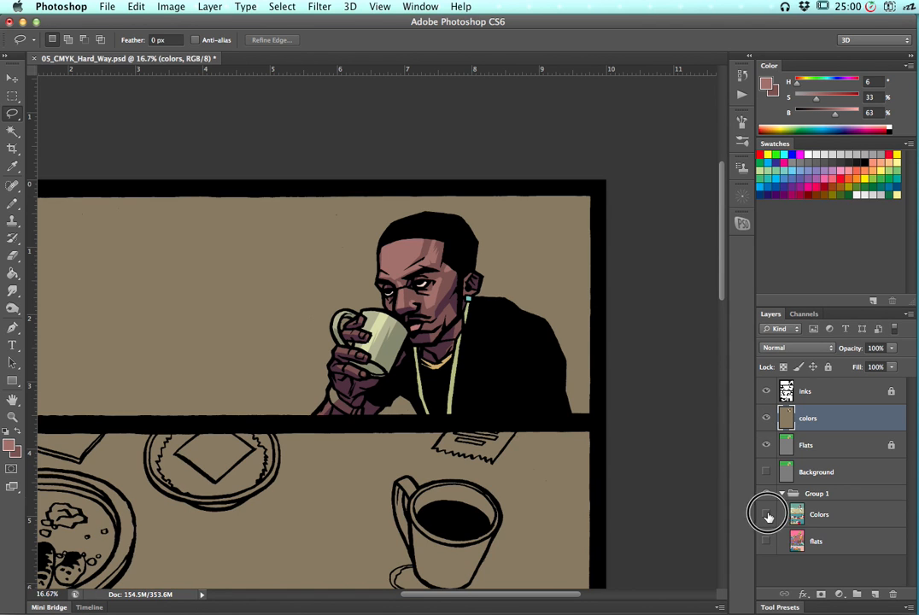
left_click(767, 418)
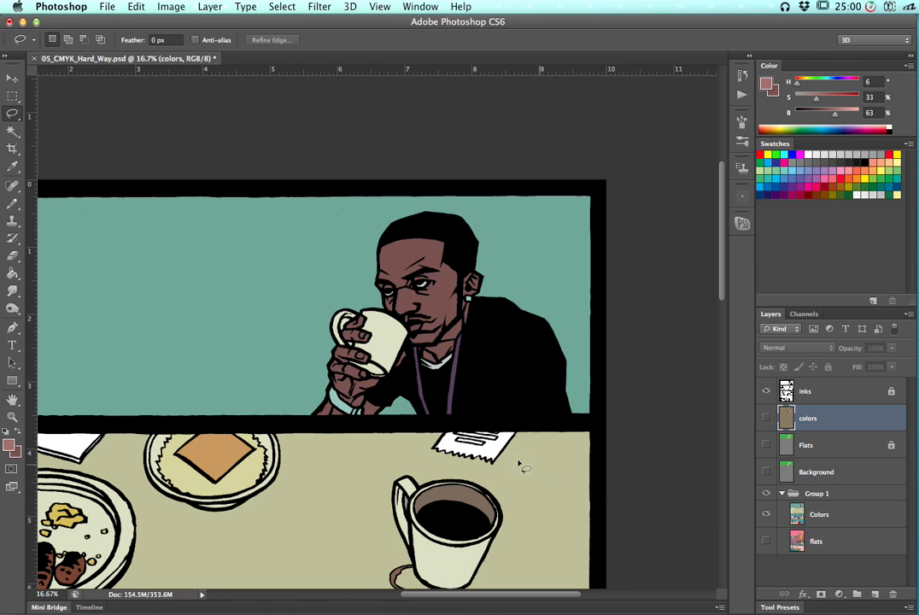
key("super+minus")
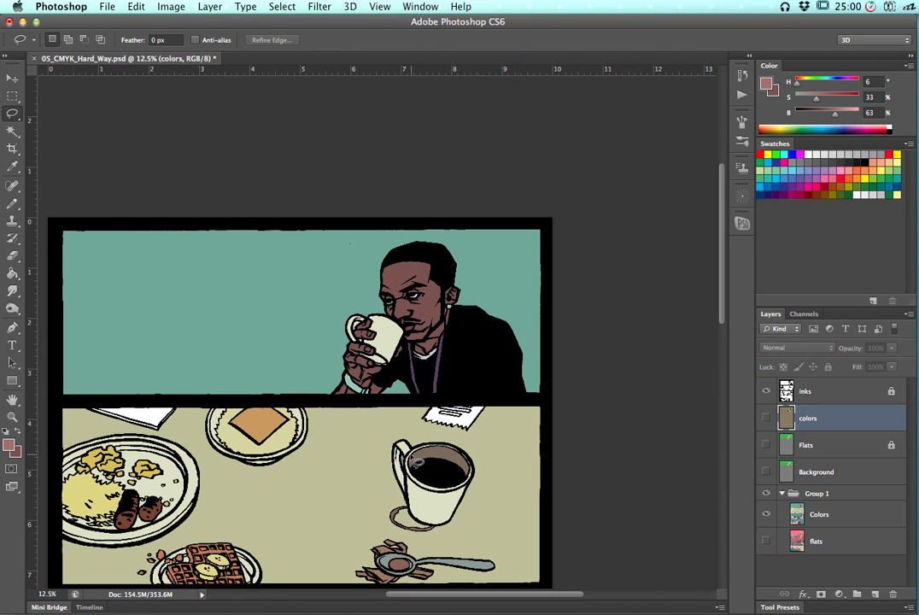
left_click_drag(493, 348, 404, 457)
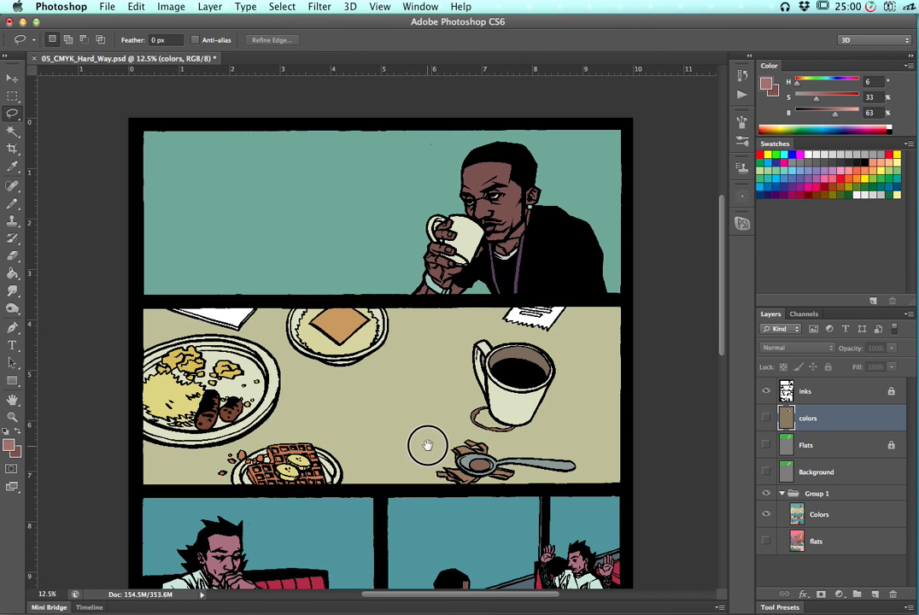
scroll(425, 395, "down", 4)
key("super+minus")
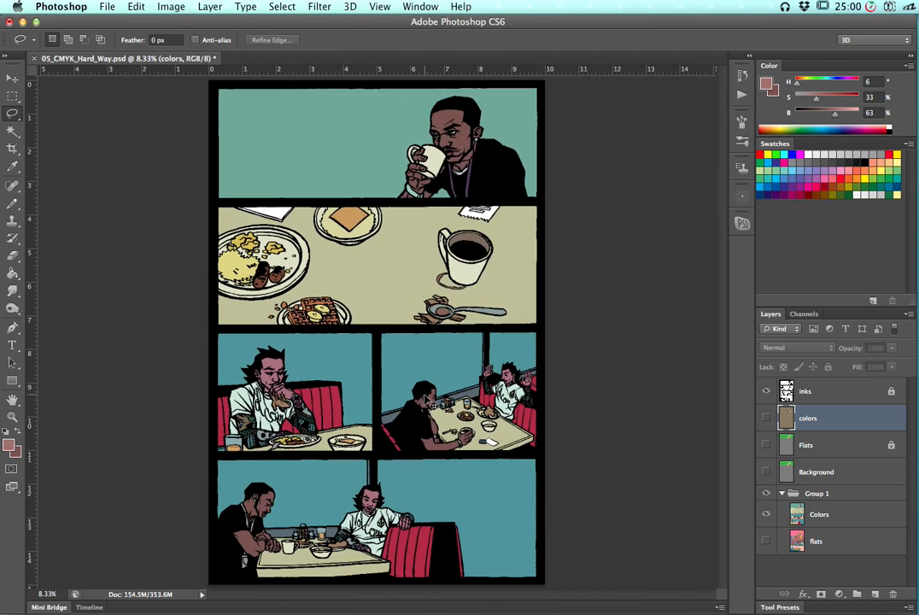
key("super+plus")
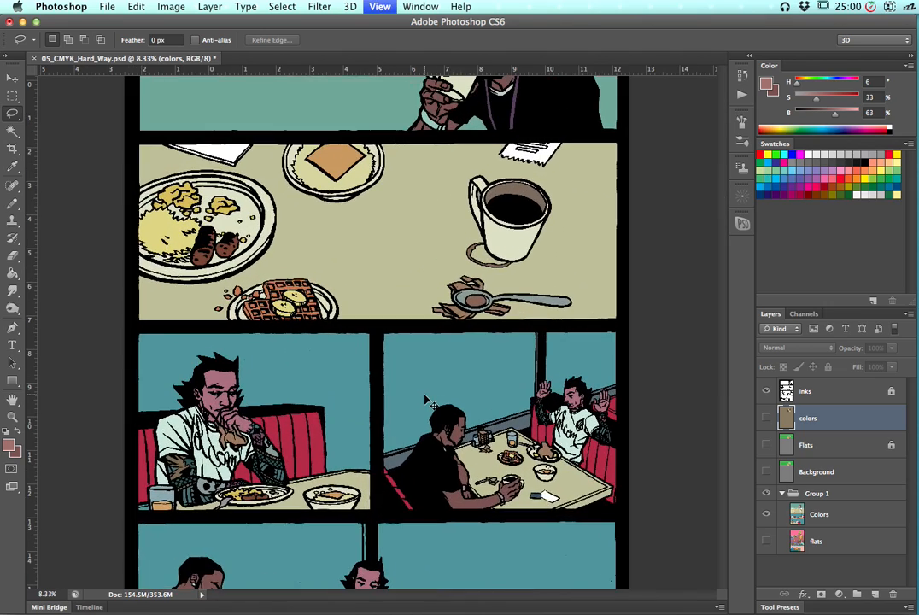
key("super+plus")
key("super+plus")
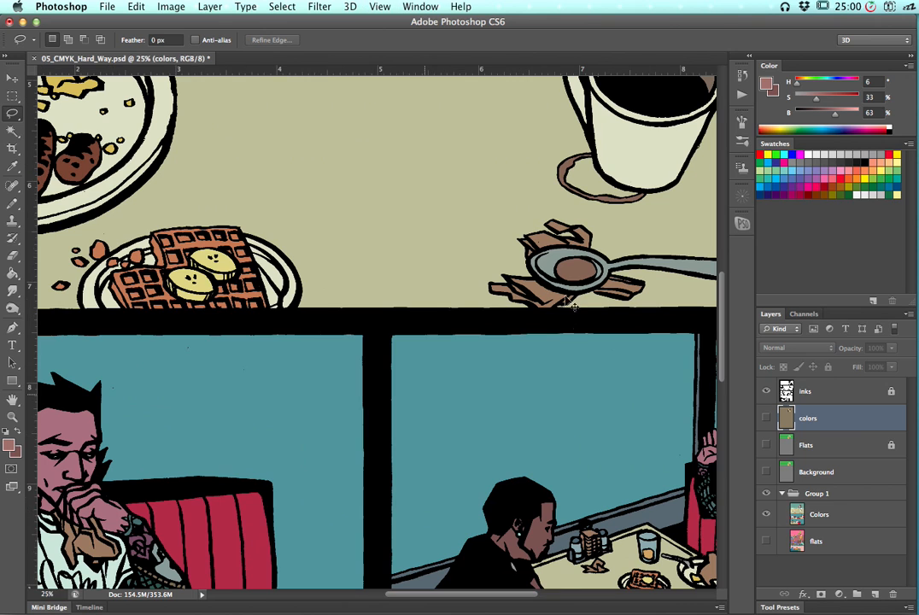
left_click_drag(553, 245, 470, 520)
left_click_drag(533, 290, 529, 389)
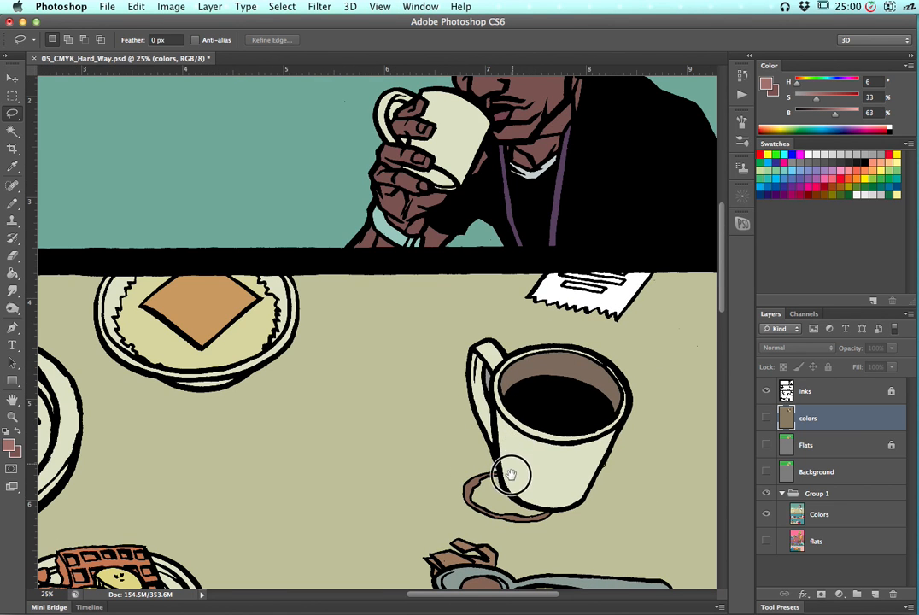
left_click_drag(554, 209, 538, 353)
left_click_drag(637, 251, 615, 327)
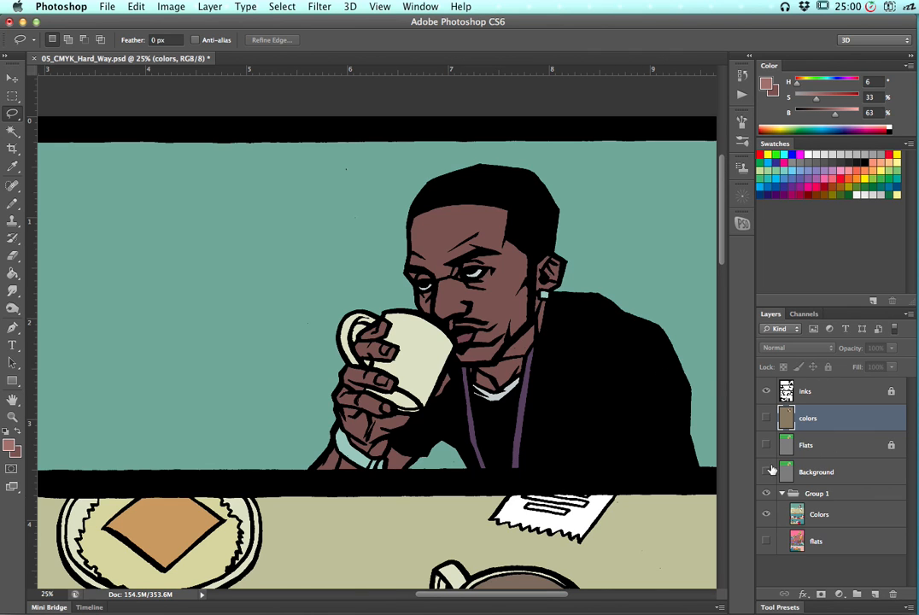
left_click(766, 419)
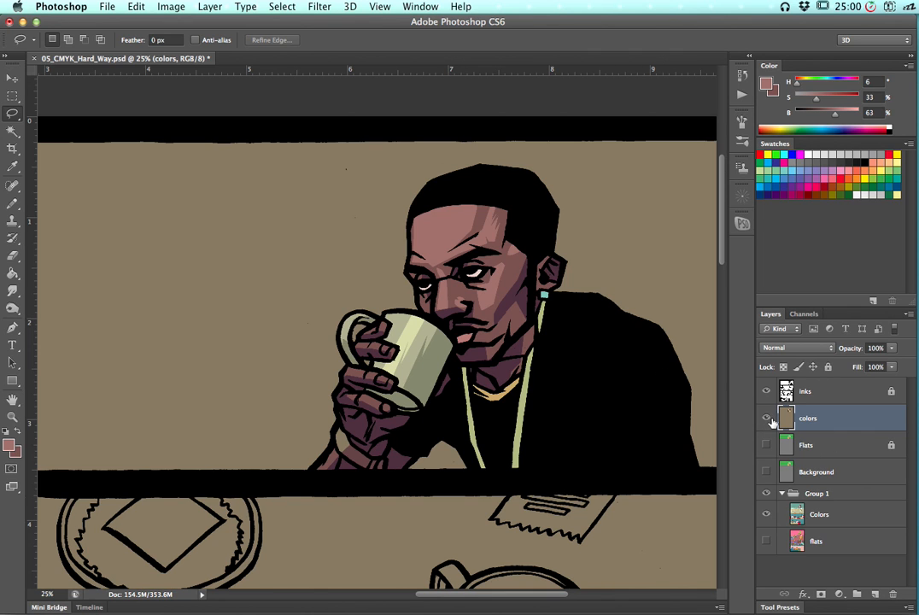